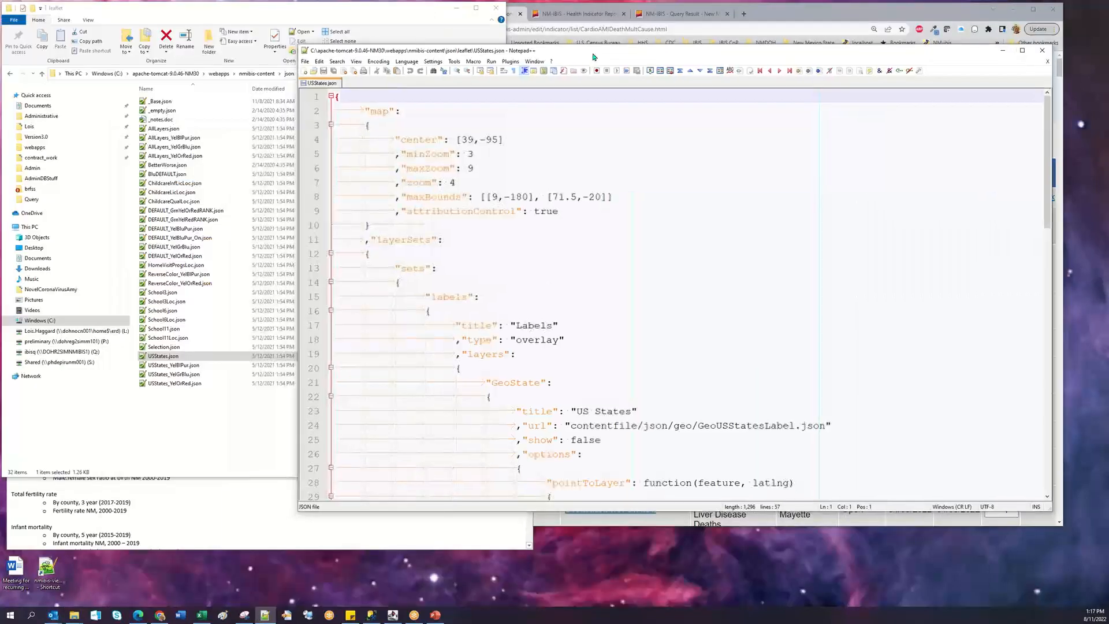
# Open _Base.json from the leaflet folder and review its map, context menu and control options.
pyautogui.doubleClick(160, 102)
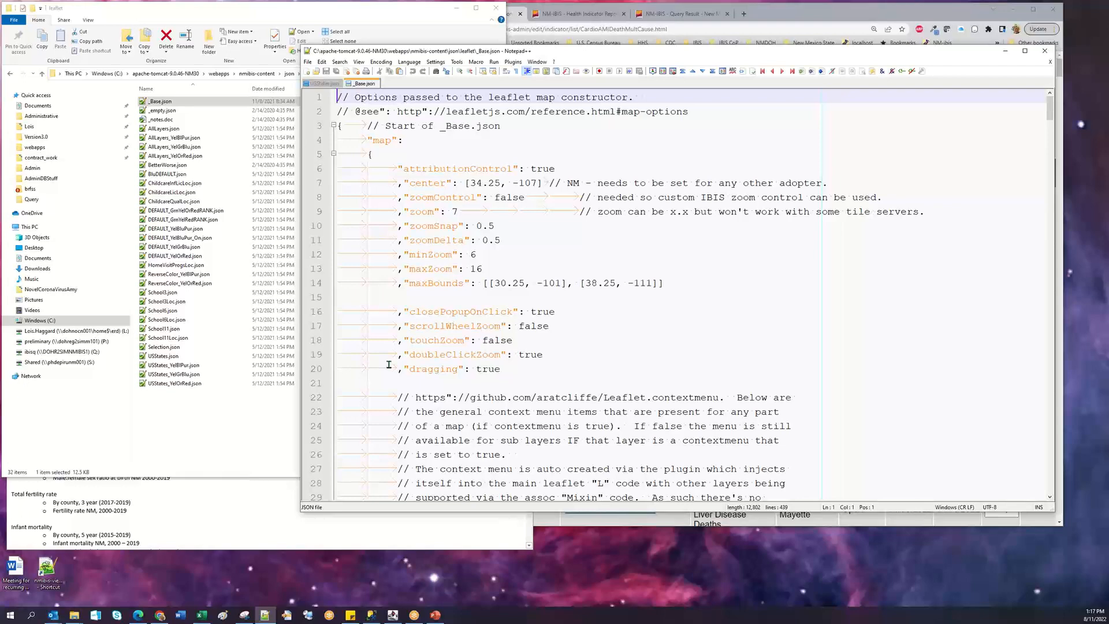
pyautogui.scroll(-9, 389, 364)
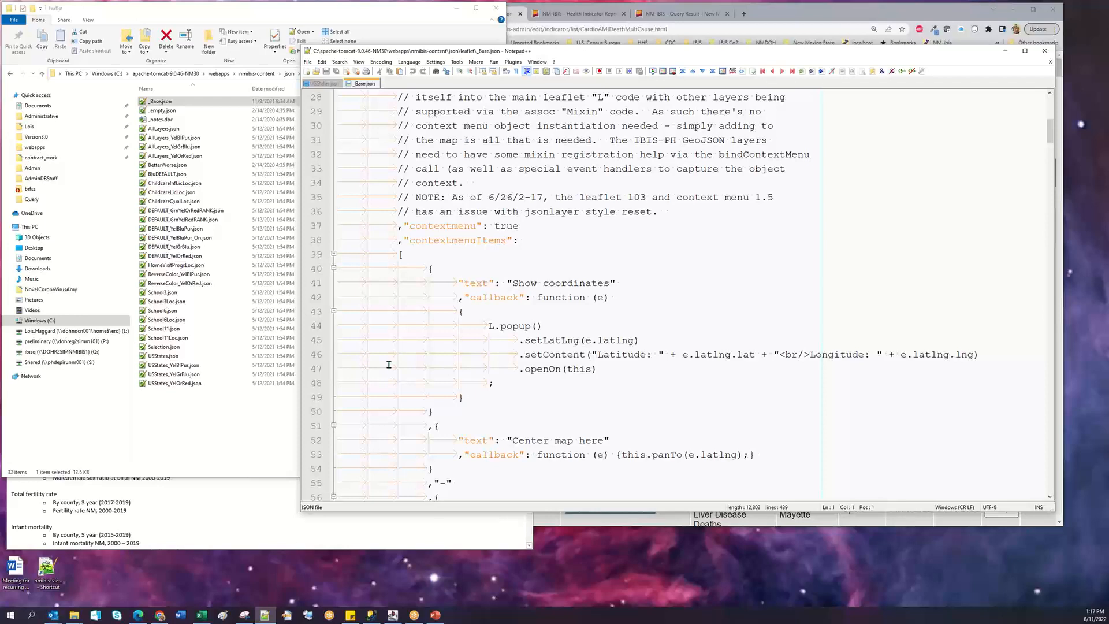
pyautogui.scroll(-15, 389, 364)
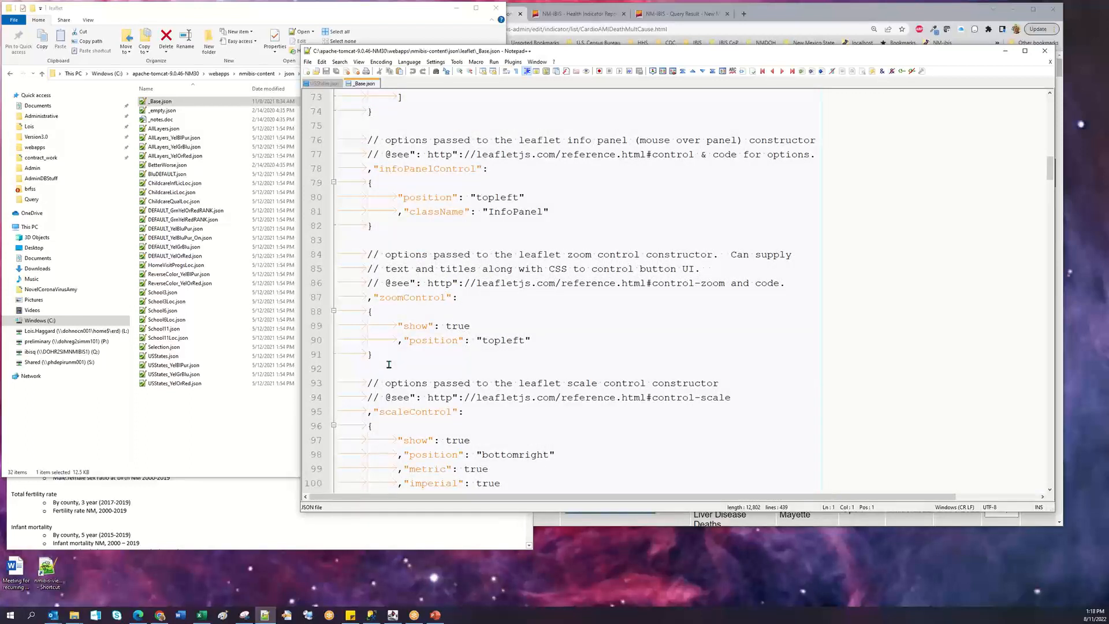
# Go to the kendo folder under json and open Line.json to view its series defaults.
pyautogui.click(234, 12)
pyautogui.click(289, 73)
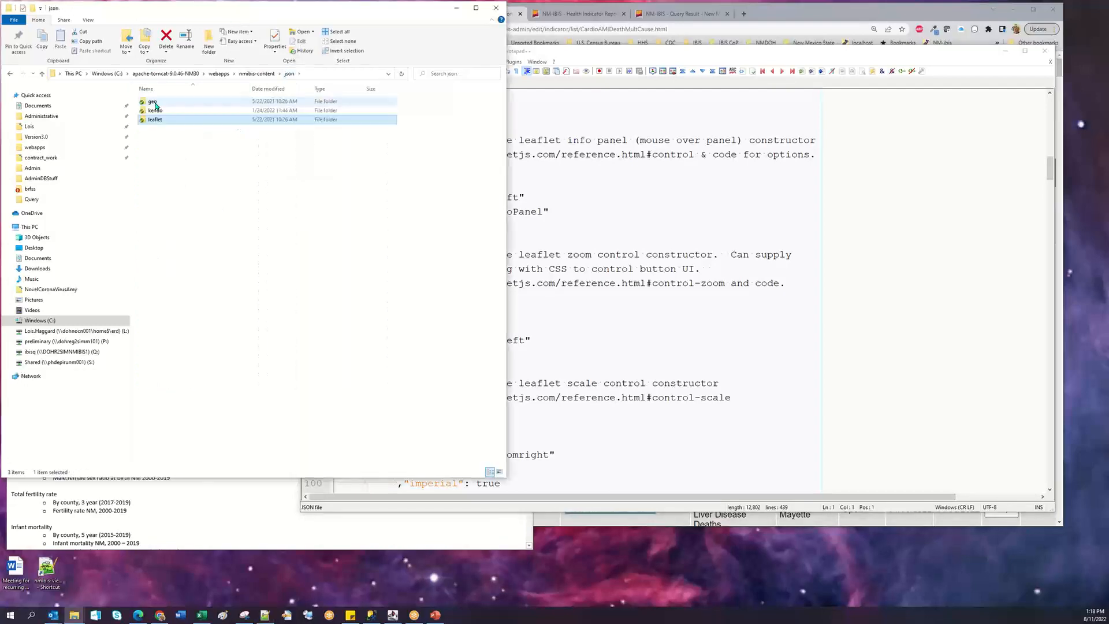
pyautogui.doubleClick(155, 109)
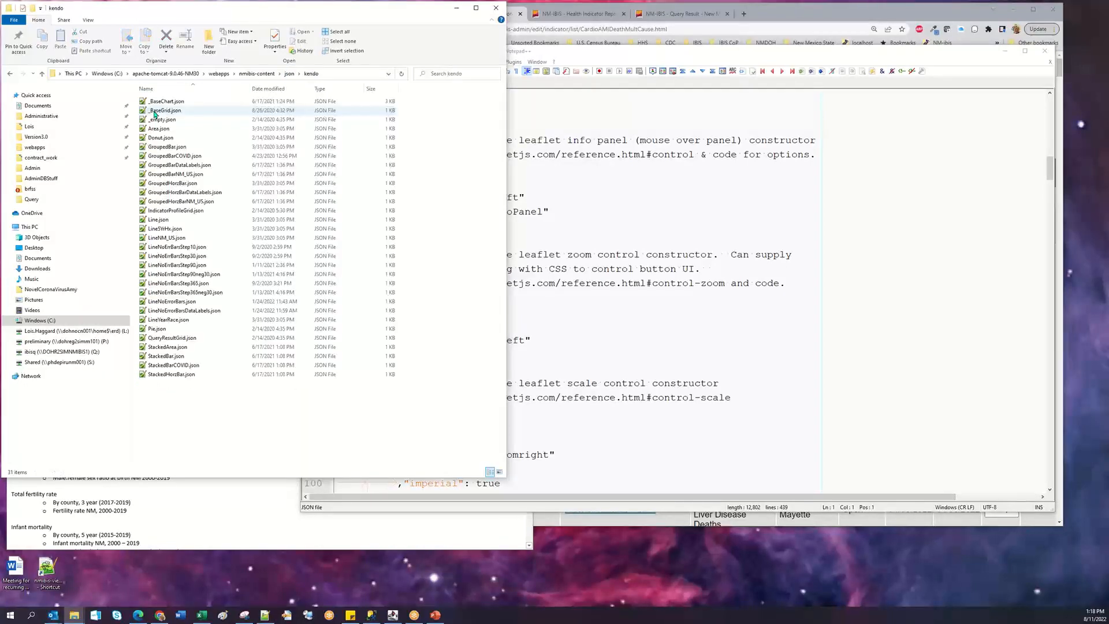
pyautogui.click(159, 219)
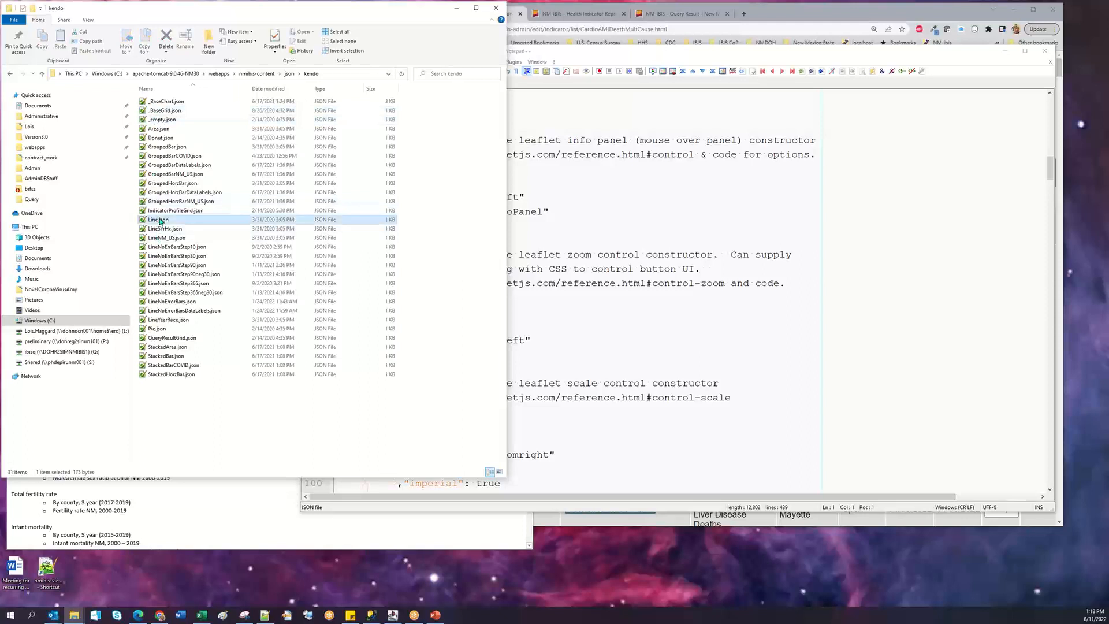
pyautogui.doubleClick(159, 219)
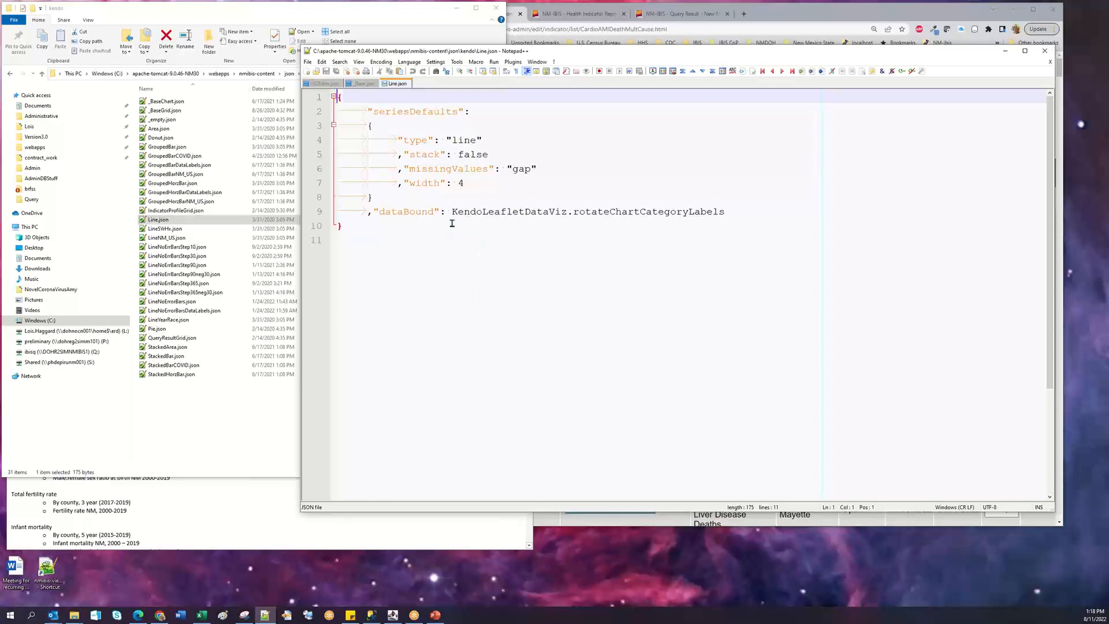
# Open _BaseChart.json from the kendo folder and review its chart settings, including value axis, series defaults and error bars.
pyautogui.click(159, 102)
pyautogui.doubleClick(159, 104)
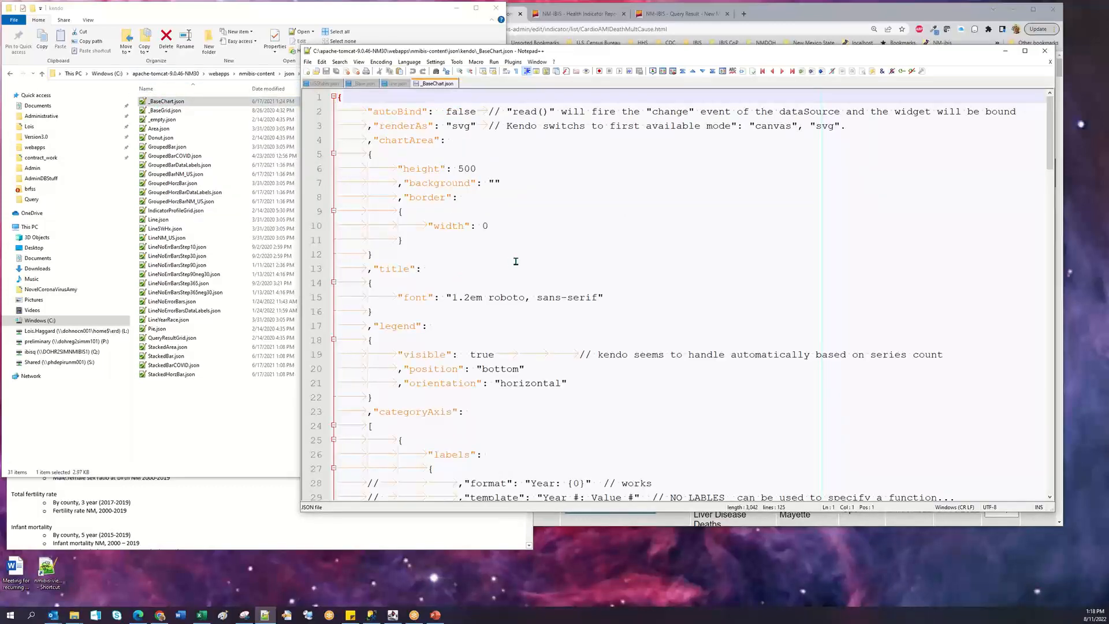
pyautogui.scroll(-13, 516, 261)
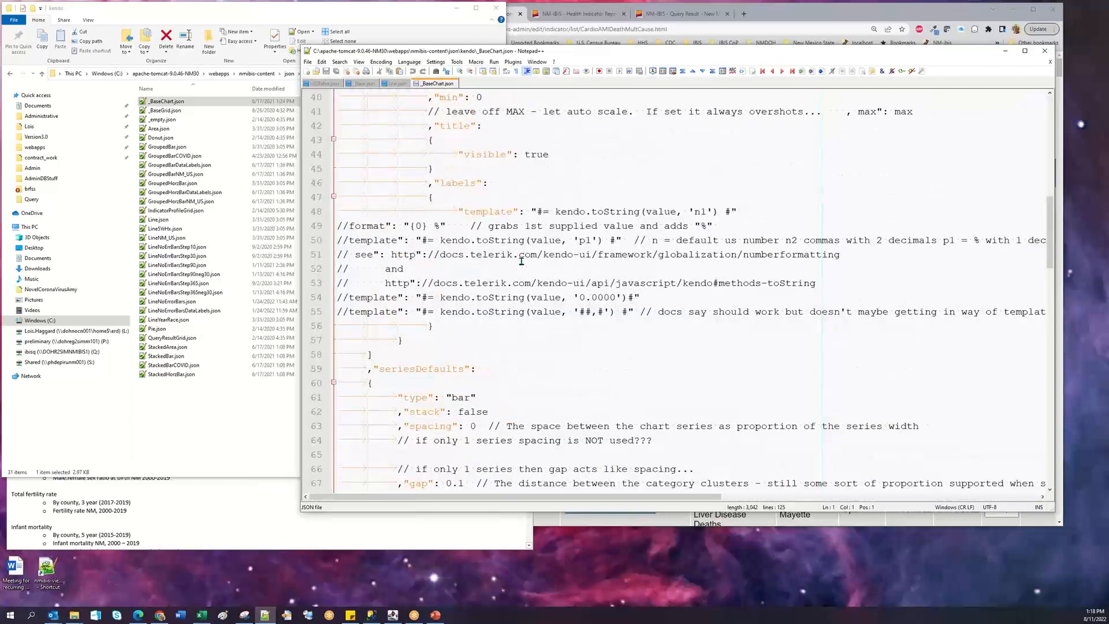
pyautogui.scroll(-7, 521, 261)
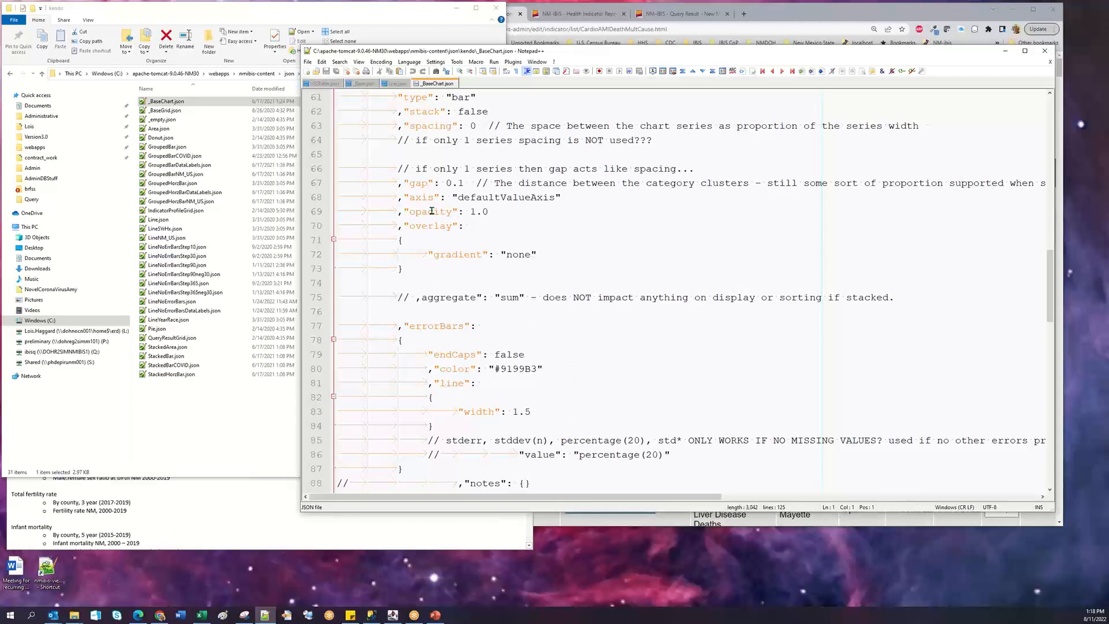
pyautogui.scroll(-9, 461, 239)
pyautogui.scroll(-8, 461, 240)
pyautogui.scroll(20, 460, 240)
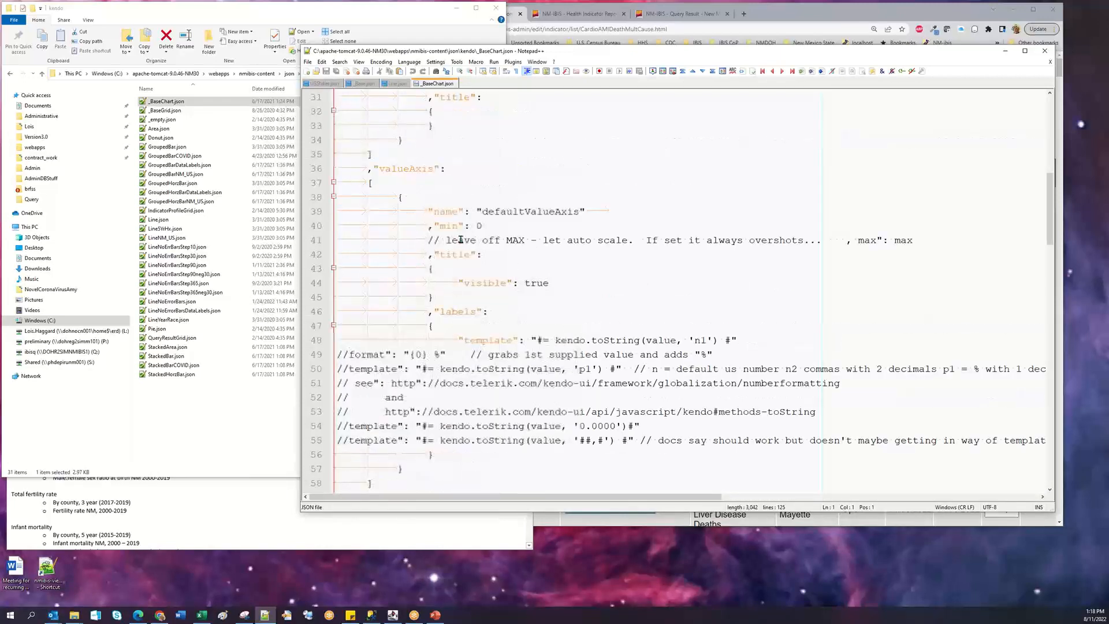
pyautogui.scroll(10, 461, 239)
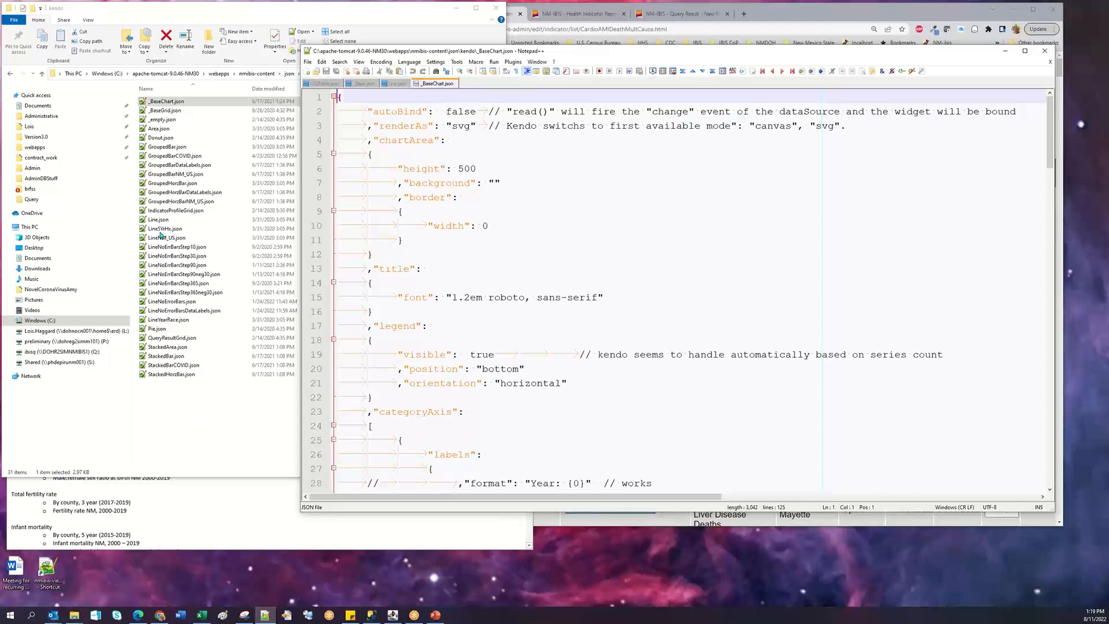
# Go to the geo folder under json and open GeoCnty.json to view the county features.
pyautogui.click(279, 12)
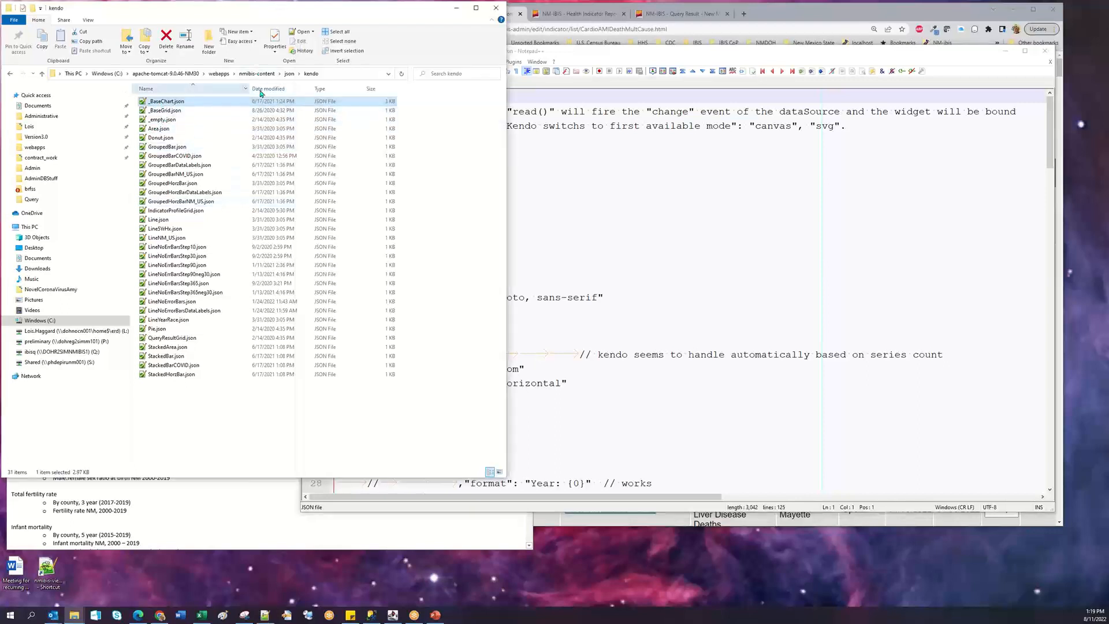
pyautogui.click(289, 74)
pyautogui.doubleClick(152, 102)
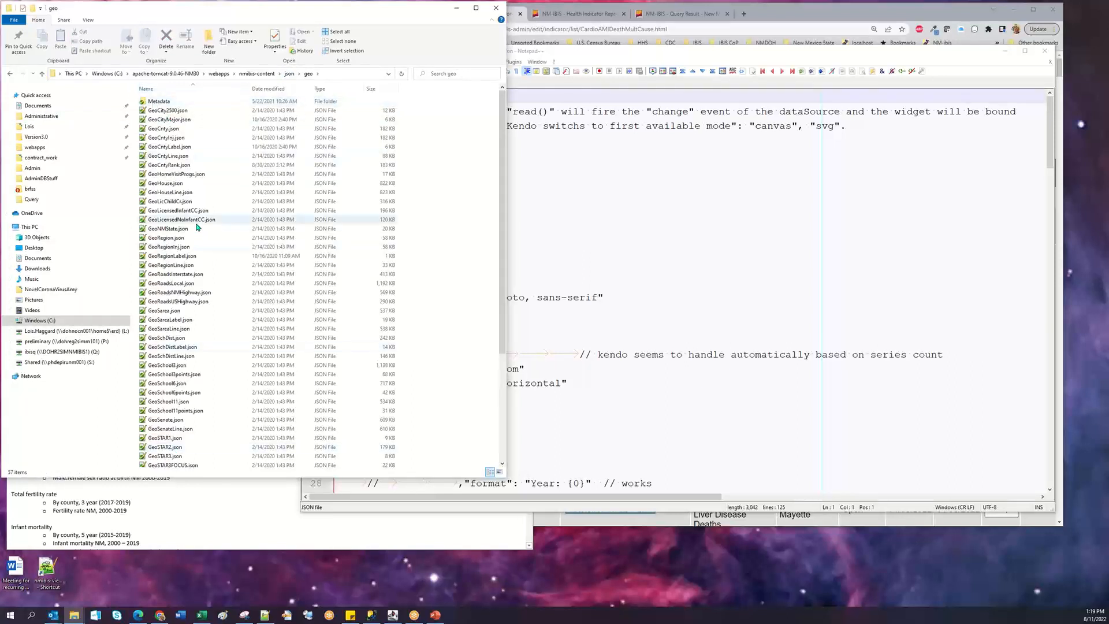
pyautogui.click(160, 128)
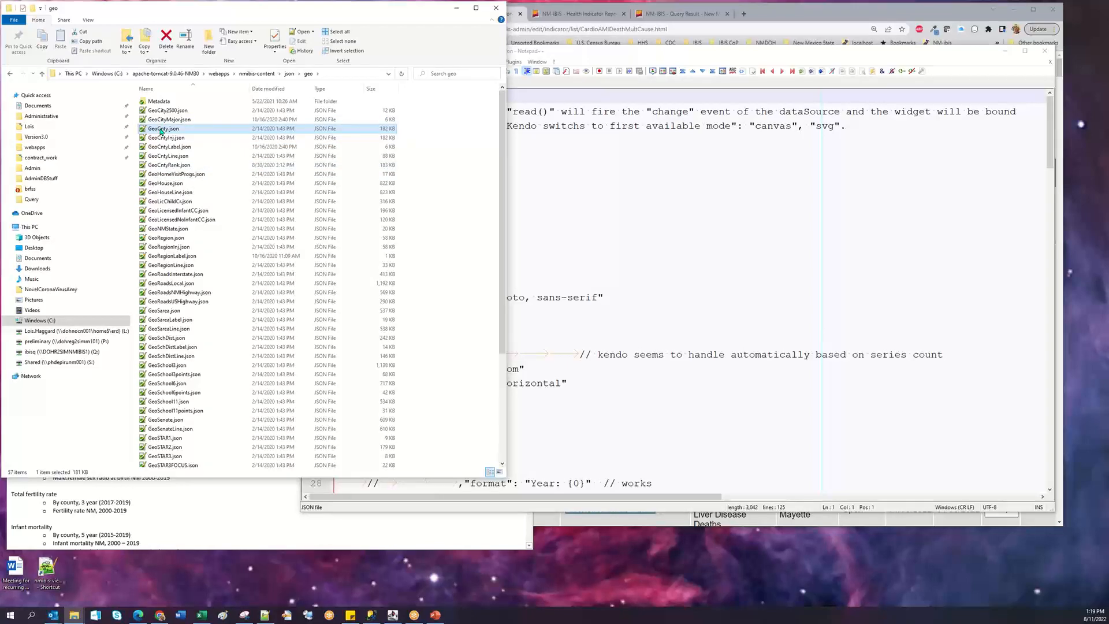
pyautogui.doubleClick(162, 129)
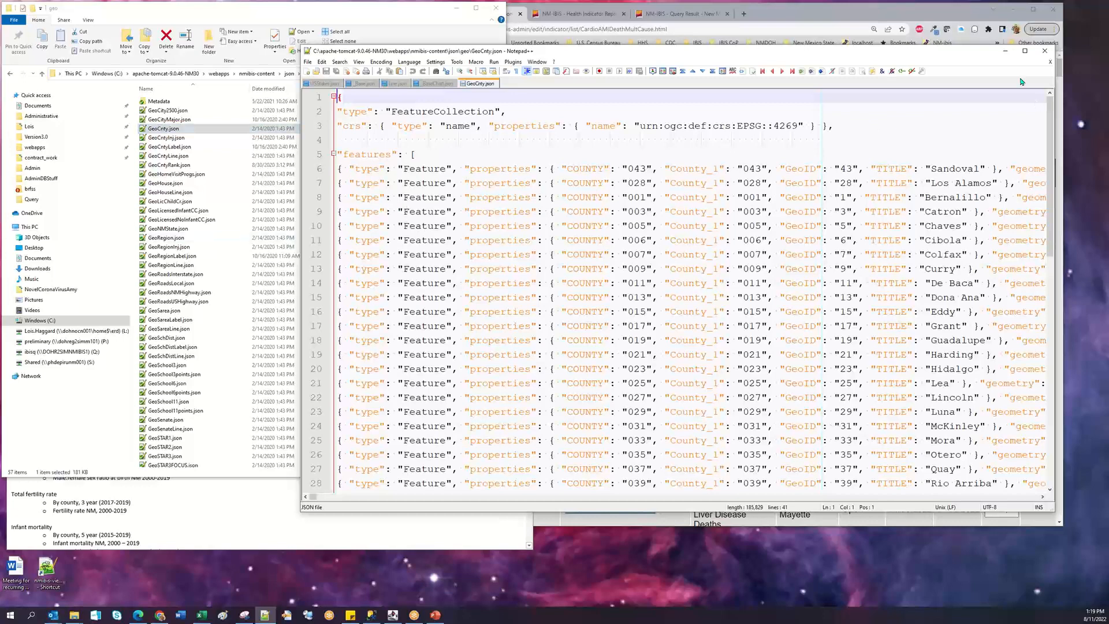
# Postpone the Chrome relaunch, return to GeoCnty.json in Notepad++ and maximize its window.
pyautogui.click(1030, 44)
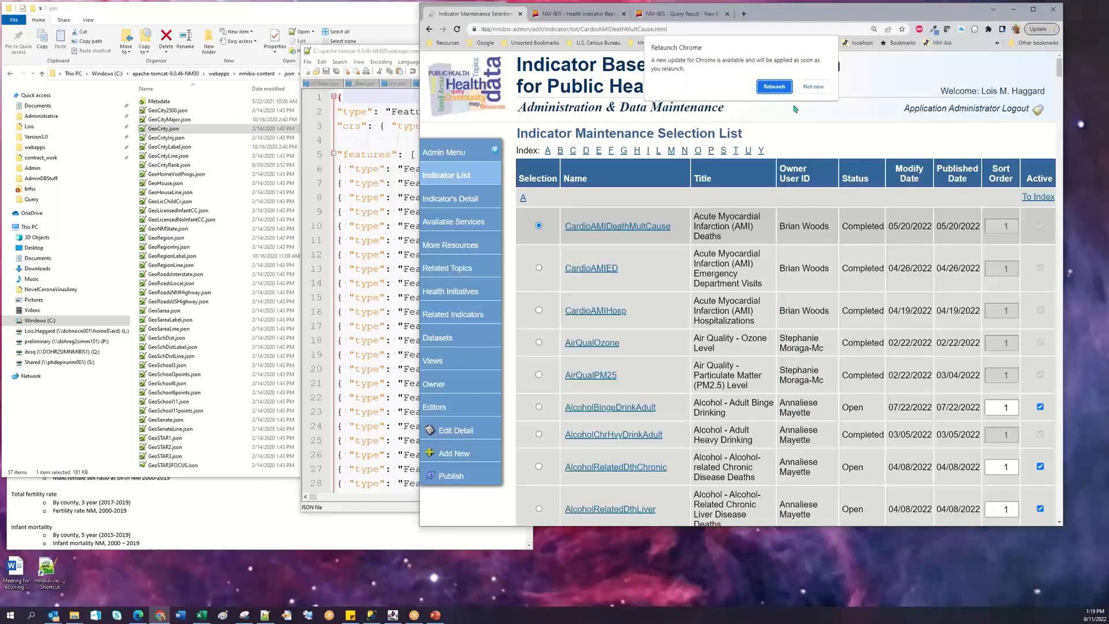
pyautogui.click(816, 87)
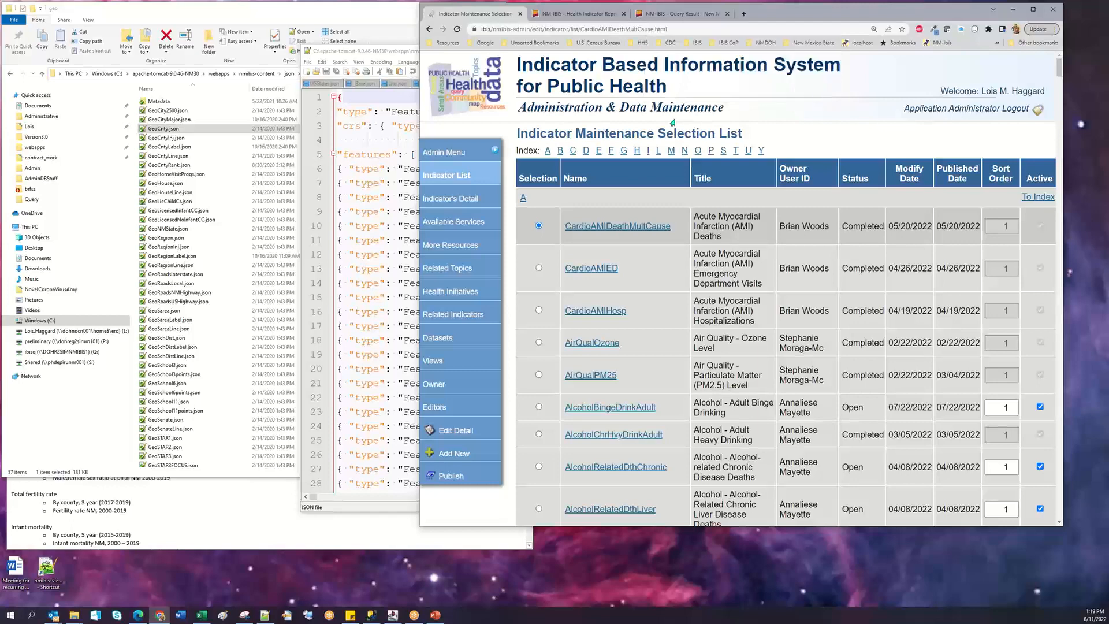
pyautogui.click(398, 97)
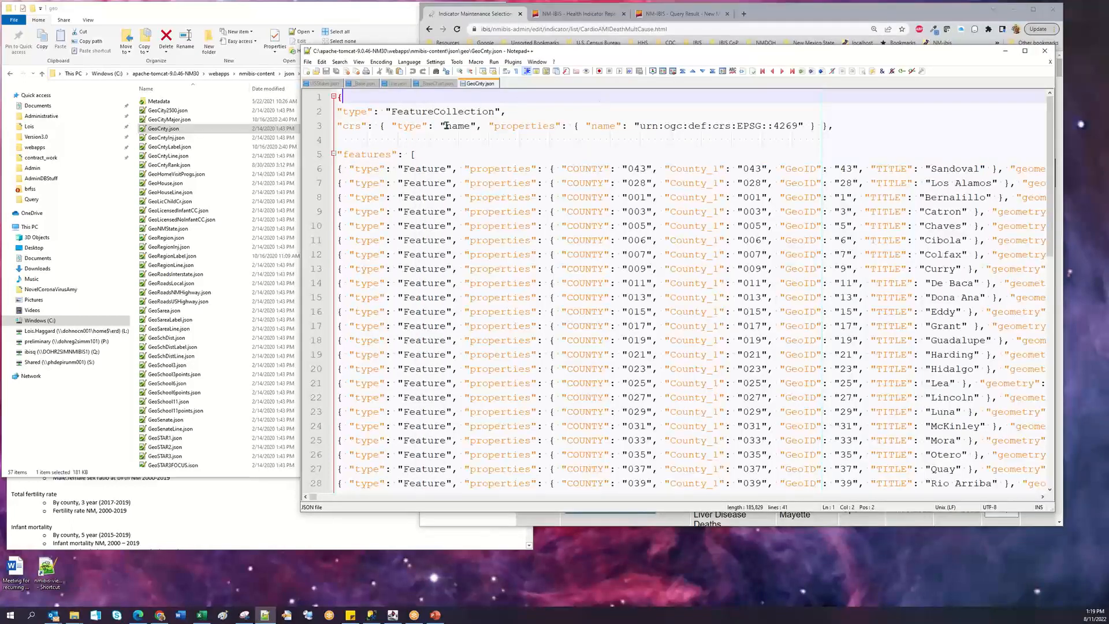
pyautogui.click(1026, 52)
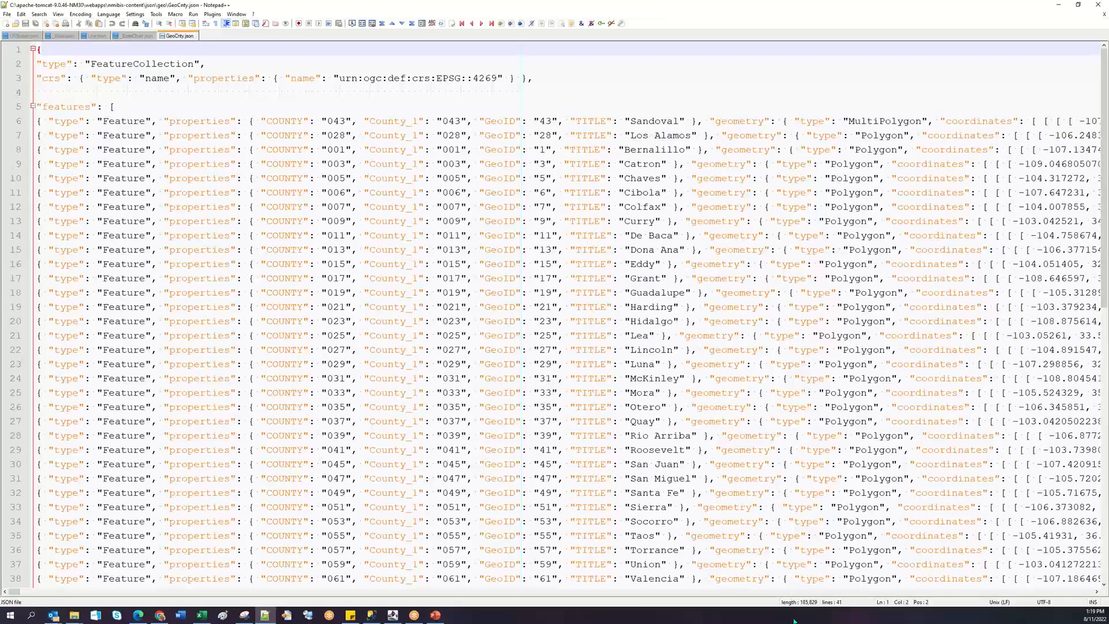
# Examine the counties' geometry coordinates in GeoCnty.json, comparing the first and last coordinate pairs of the Sandoval polygon.
pyautogui.click(1089, 593)
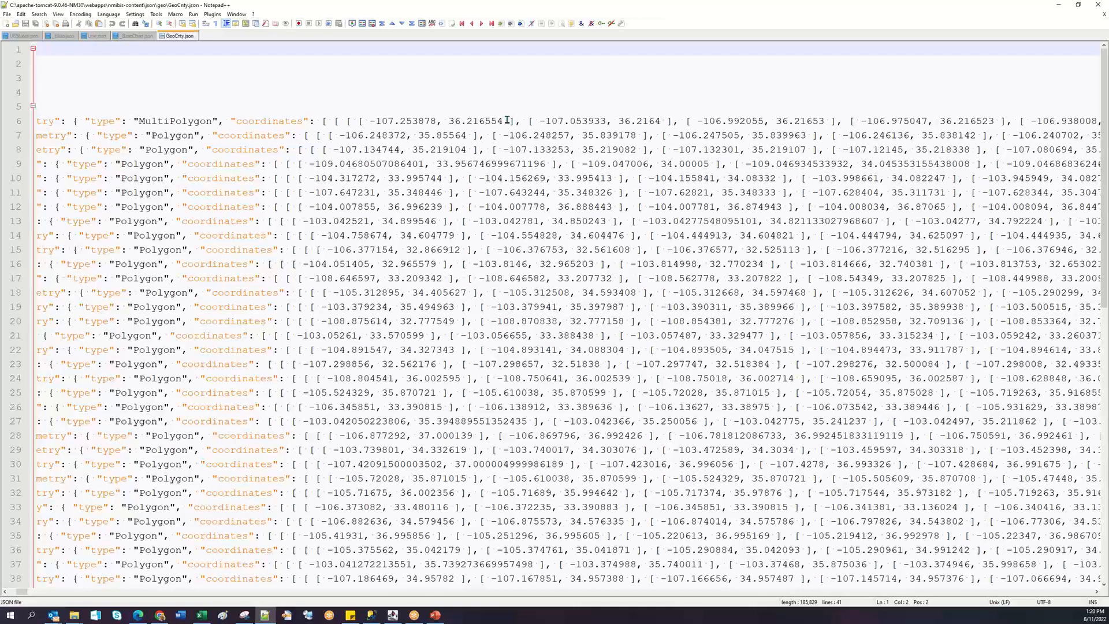
pyautogui.click(375, 121)
pyautogui.moveTo(400, 121); pyautogui.dragTo(668, 121)
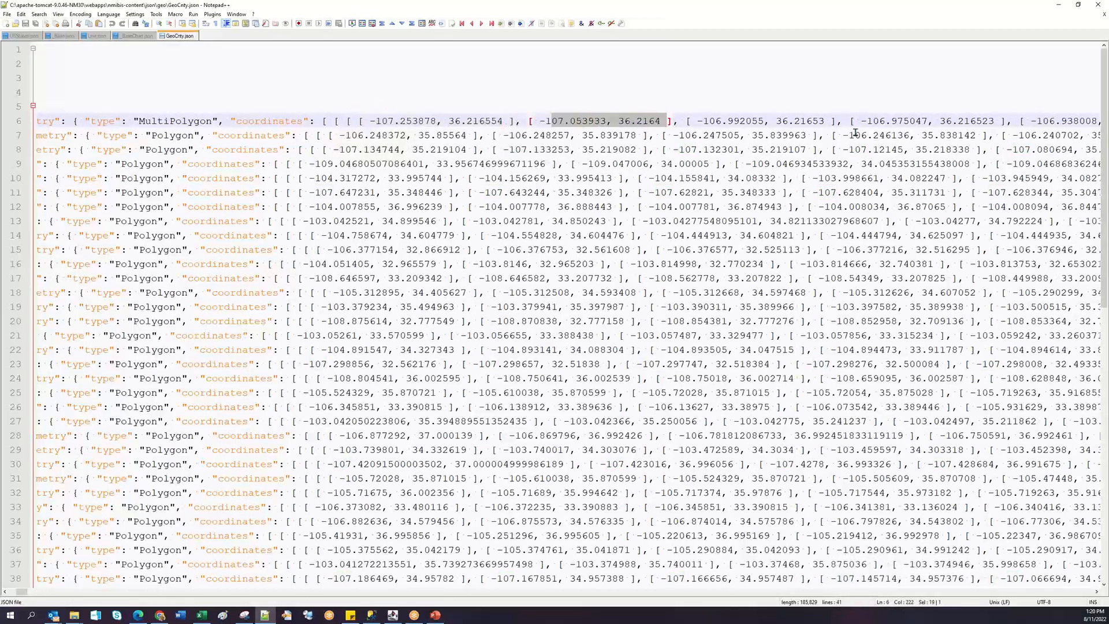
pyautogui.click(891, 121)
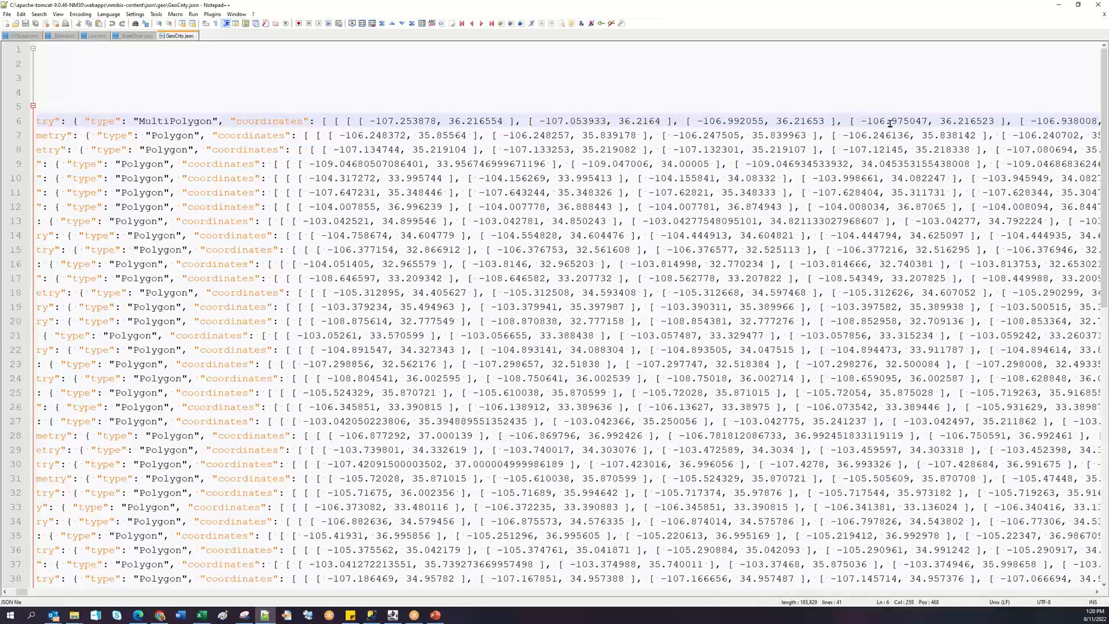
pyautogui.press('End')
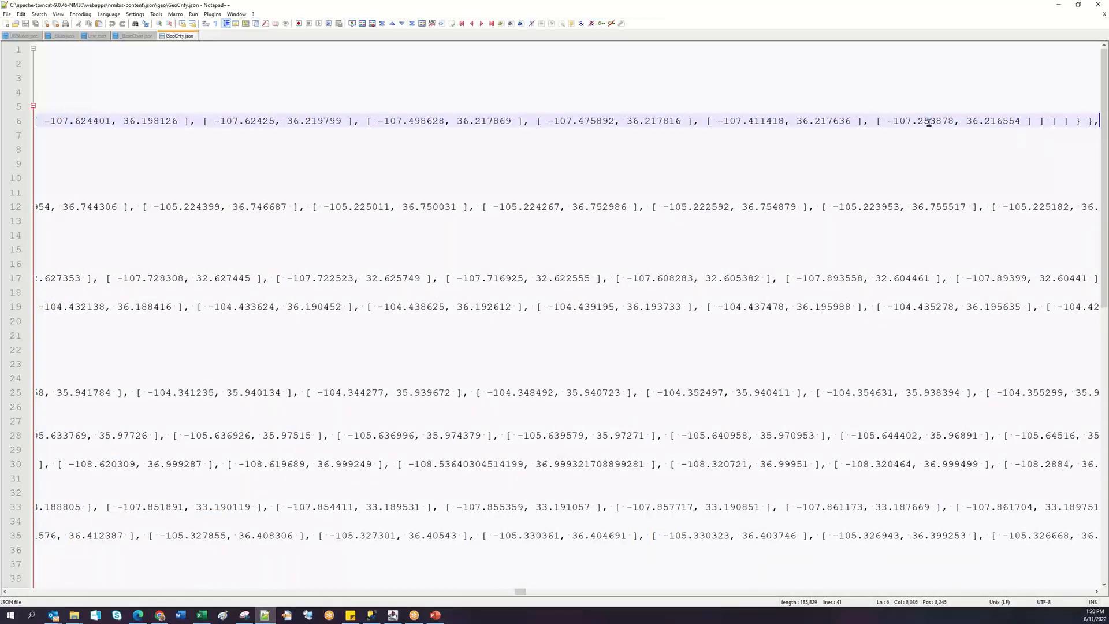
pyautogui.moveTo(894, 121); pyautogui.dragTo(1014, 123)
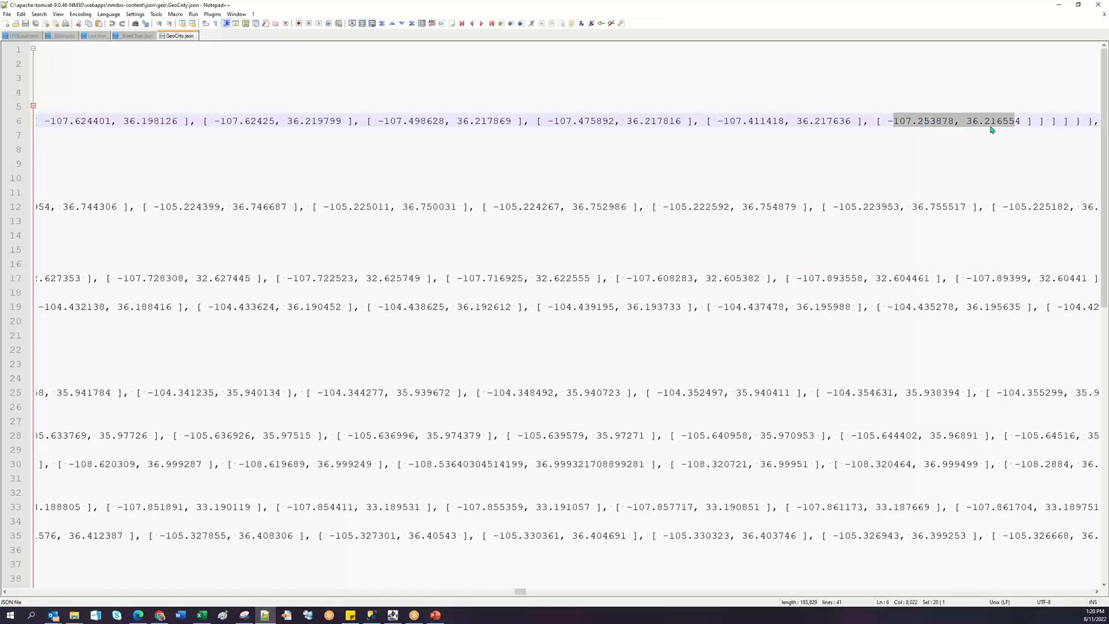
pyautogui.press('Home')
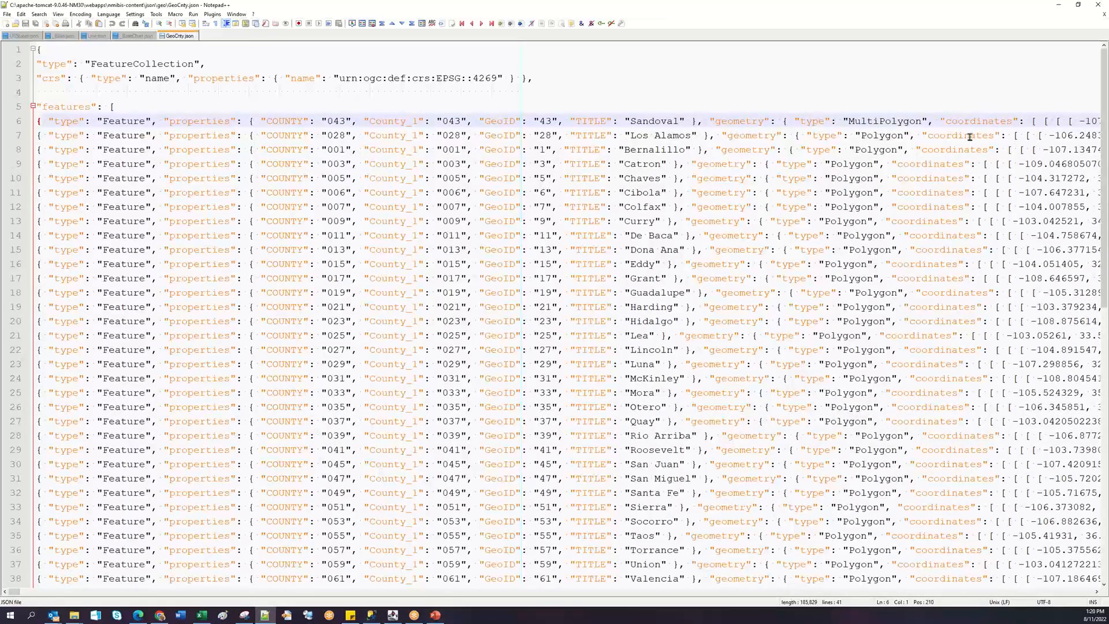
pyautogui.click(1080, 594)
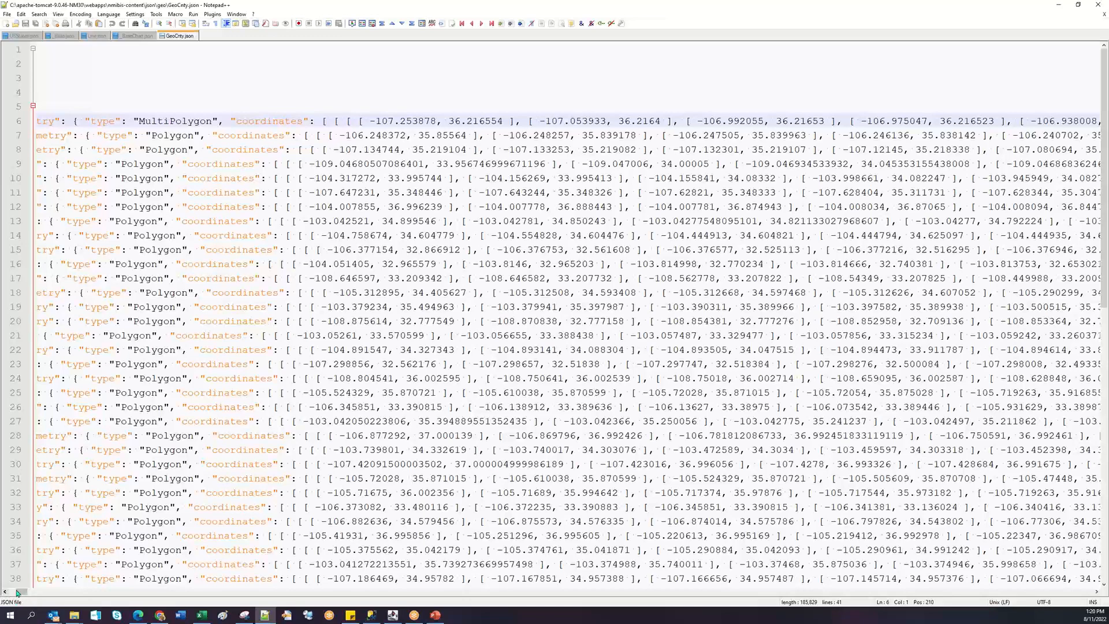
pyautogui.moveTo(21, 592); pyautogui.dragTo(11, 593)
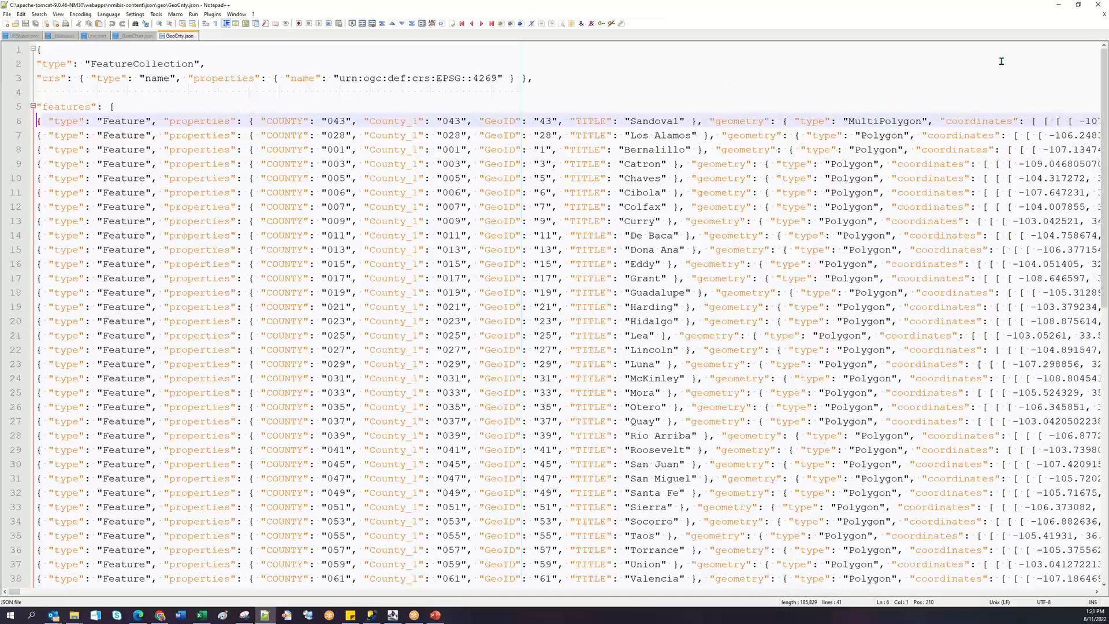
# Minimize the text editor and show the indicators under index letter I in Chrome's Indicator Maintenance Selection List.
pyautogui.click(1060, 7)
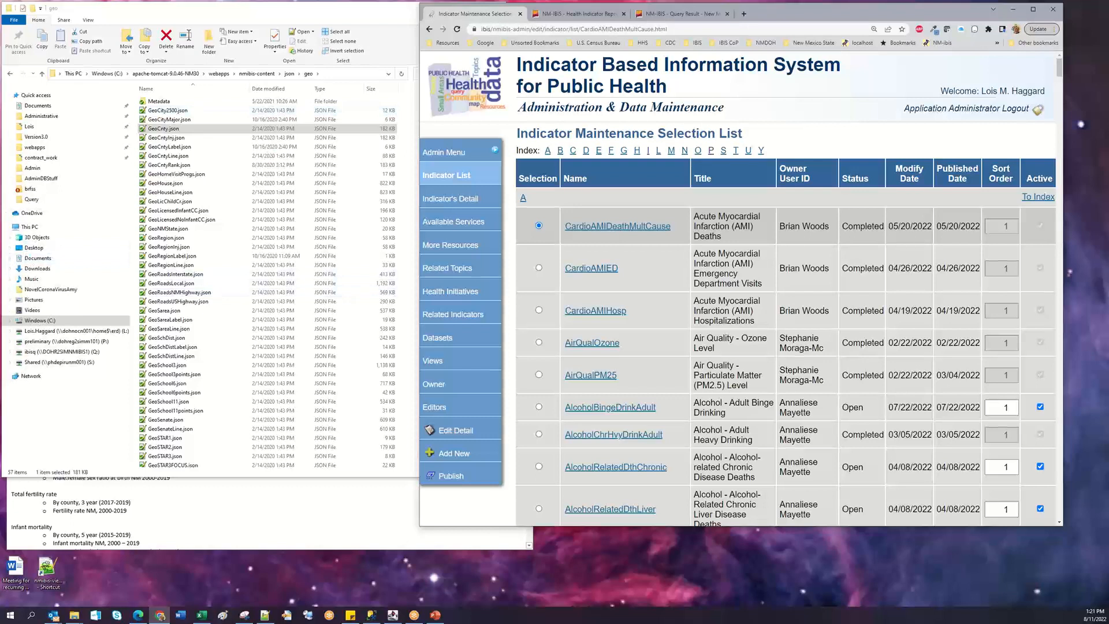
pyautogui.hotkey('alt', 'Tab')
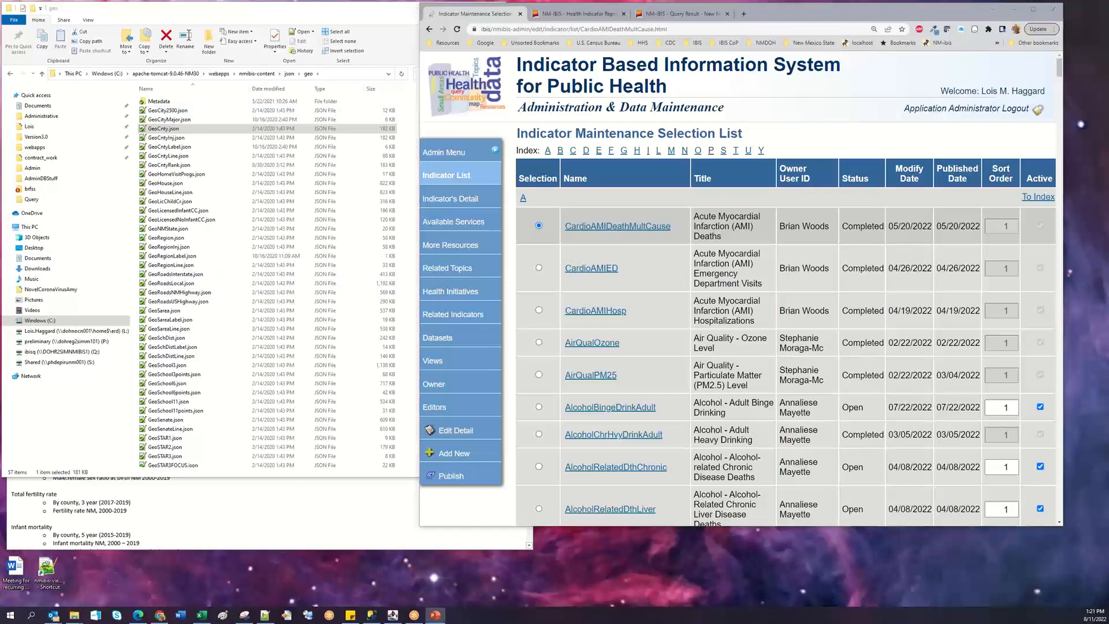
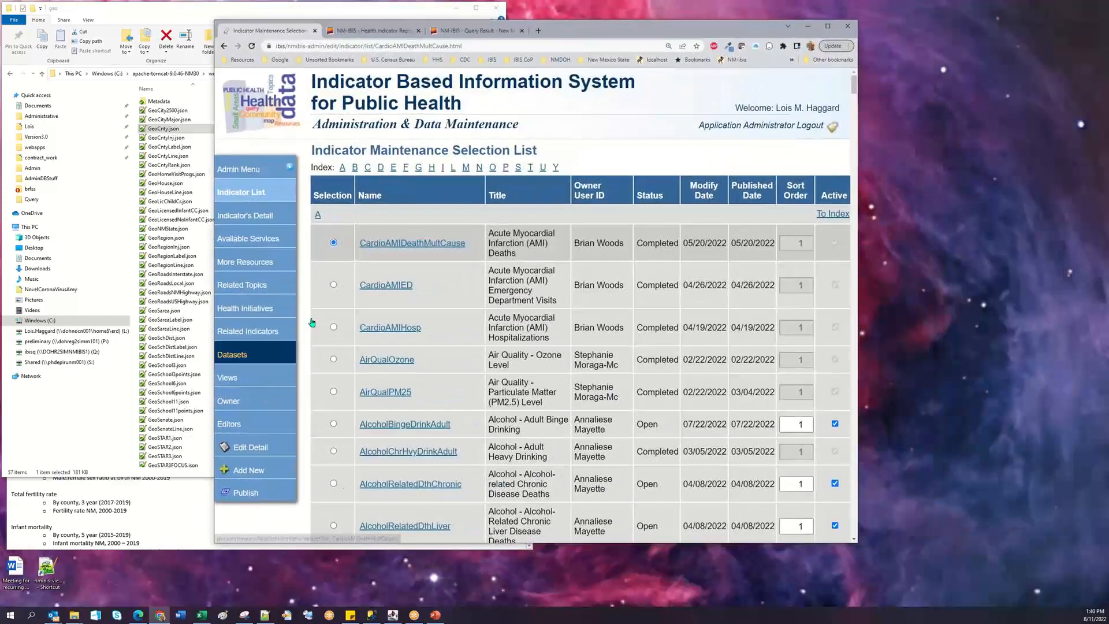
pyautogui.click(443, 167)
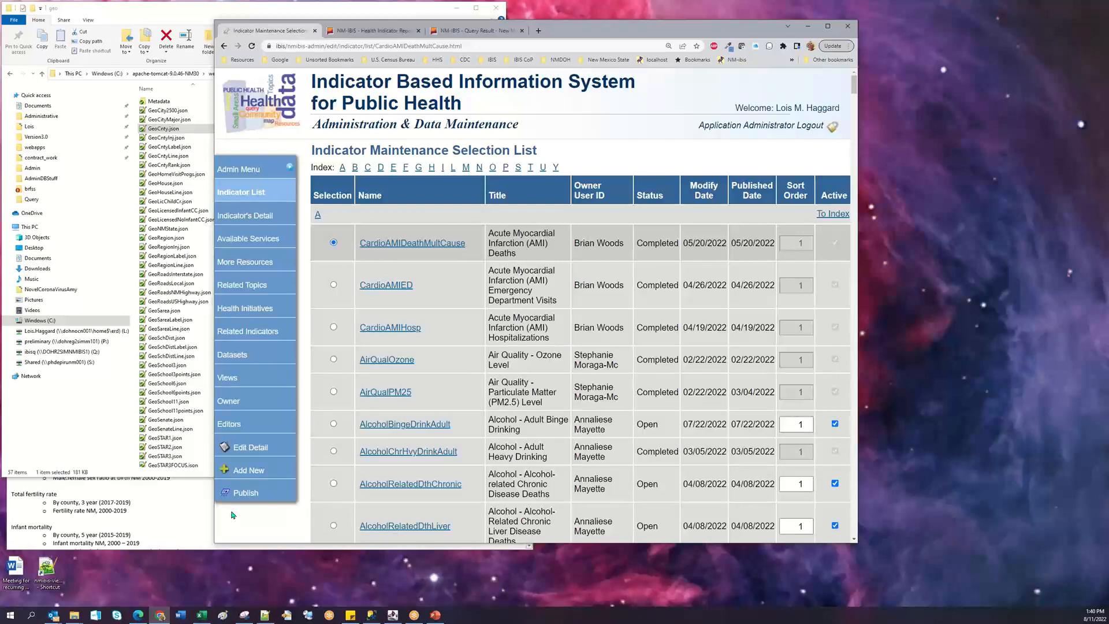
pyautogui.click(445, 170)
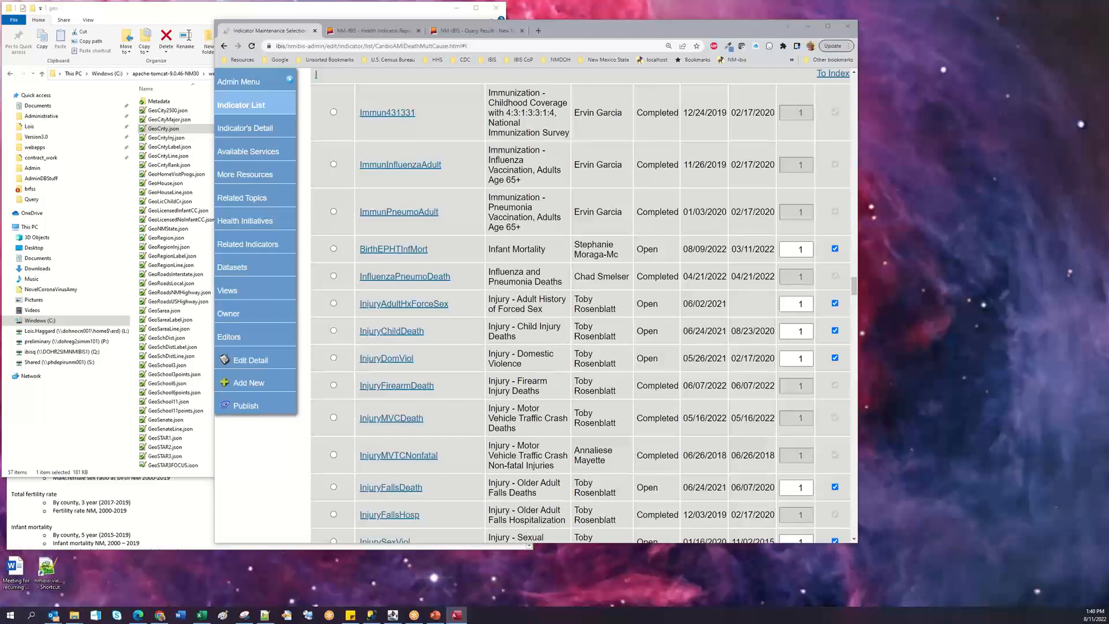
# Bring the nmibis30prod Access database window into view and open the dbo_DIMENSION_TO_DATASET table.
pyautogui.moveTo(0, 23); pyautogui.dragTo(355, 25)
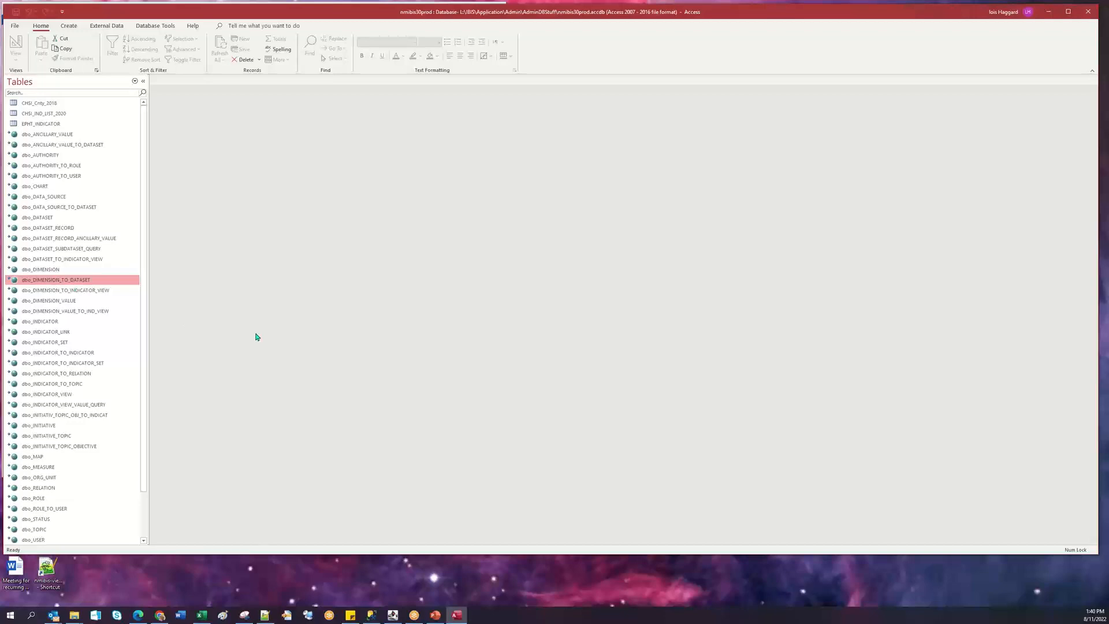
pyautogui.press('Return')
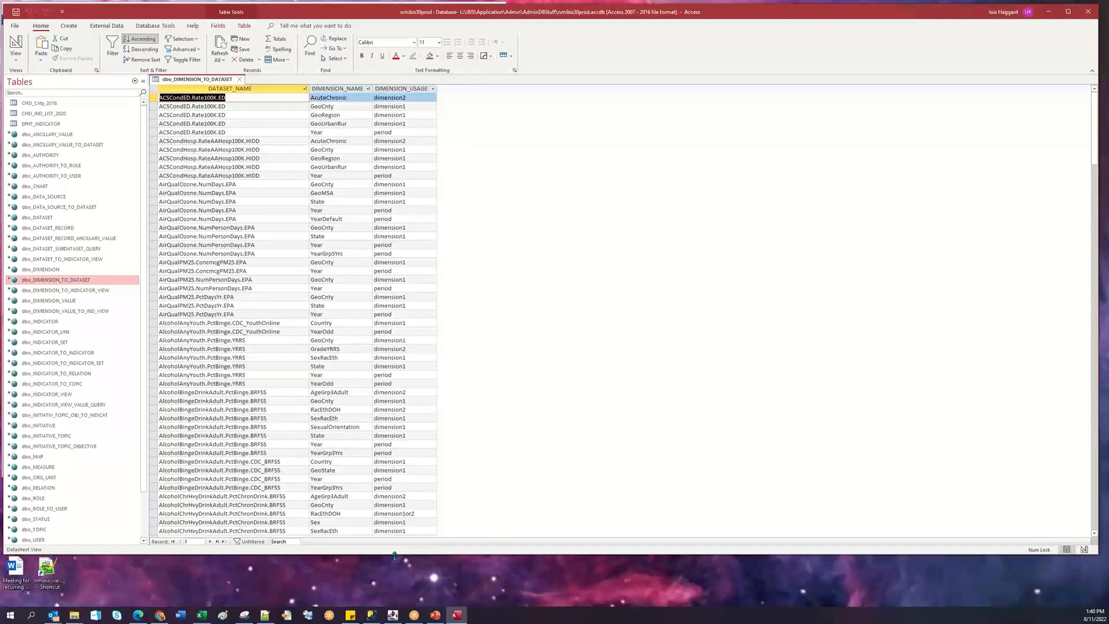
# Extend the Access window downward, switch to File Explorer and open the IBIS folder inside the personal drive folder in Documents.
pyautogui.moveTo(395, 556); pyautogui.dragTo(398, 600)
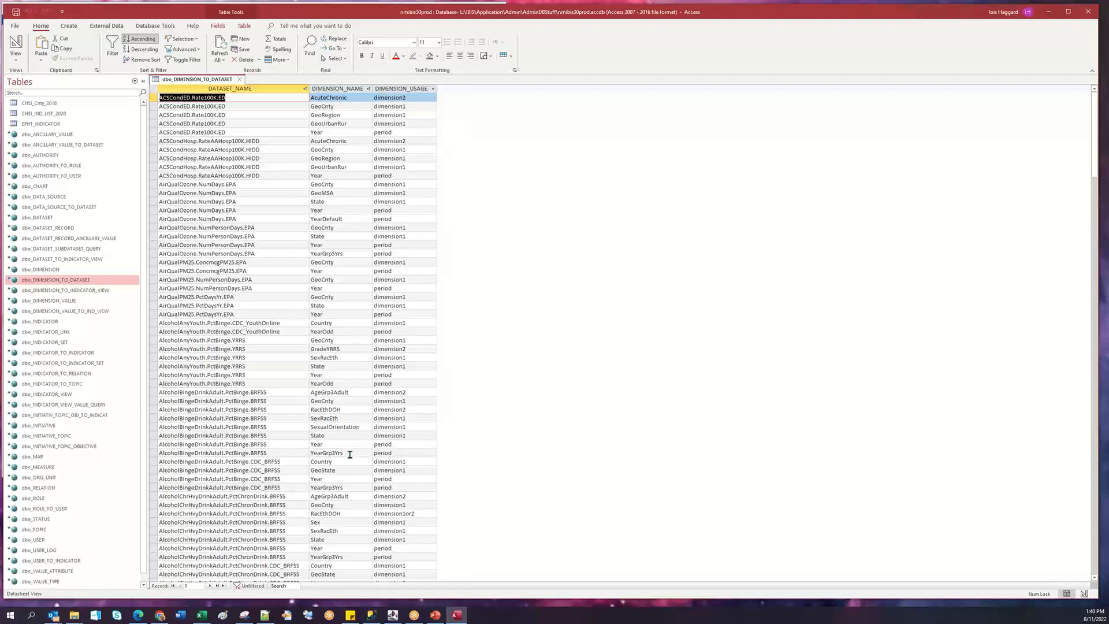
pyautogui.moveTo(75, 619)
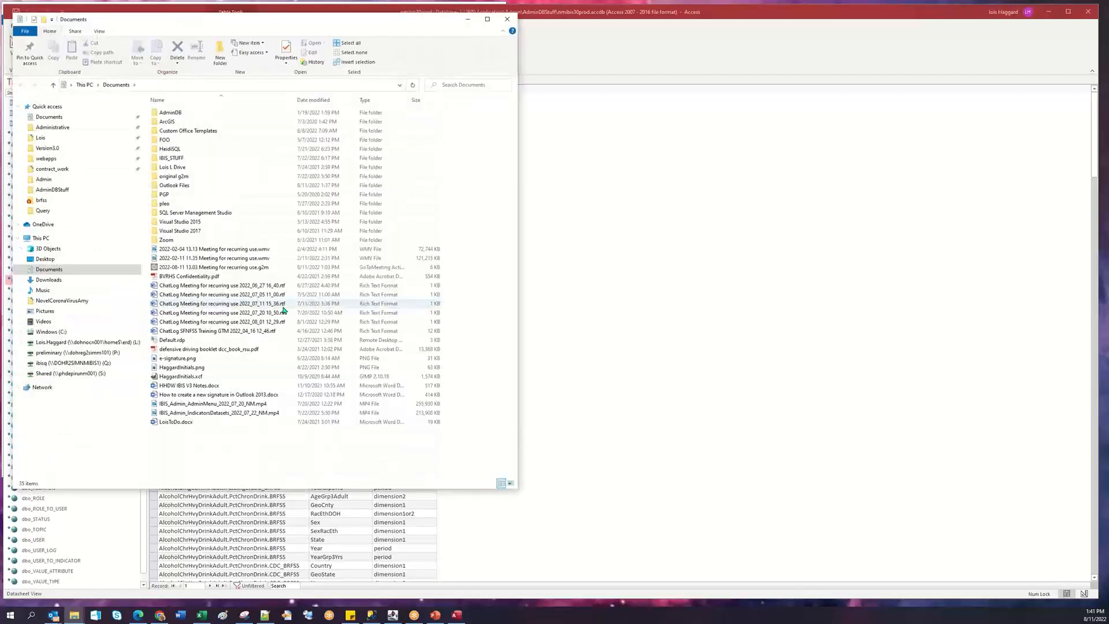
pyautogui.doubleClick(163, 168)
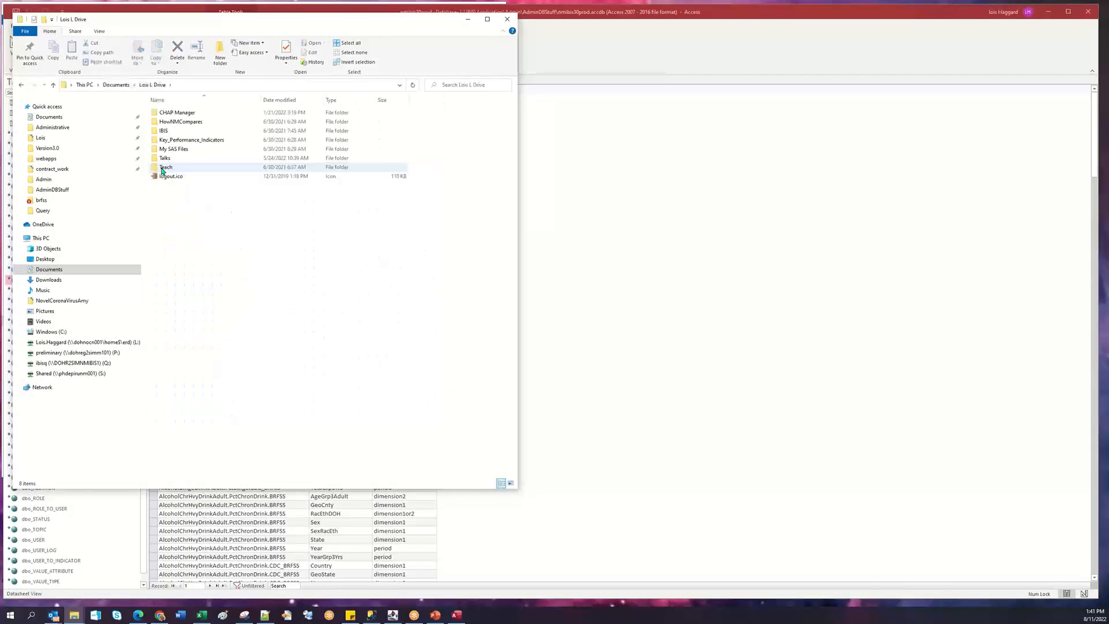
pyautogui.doubleClick(164, 131)
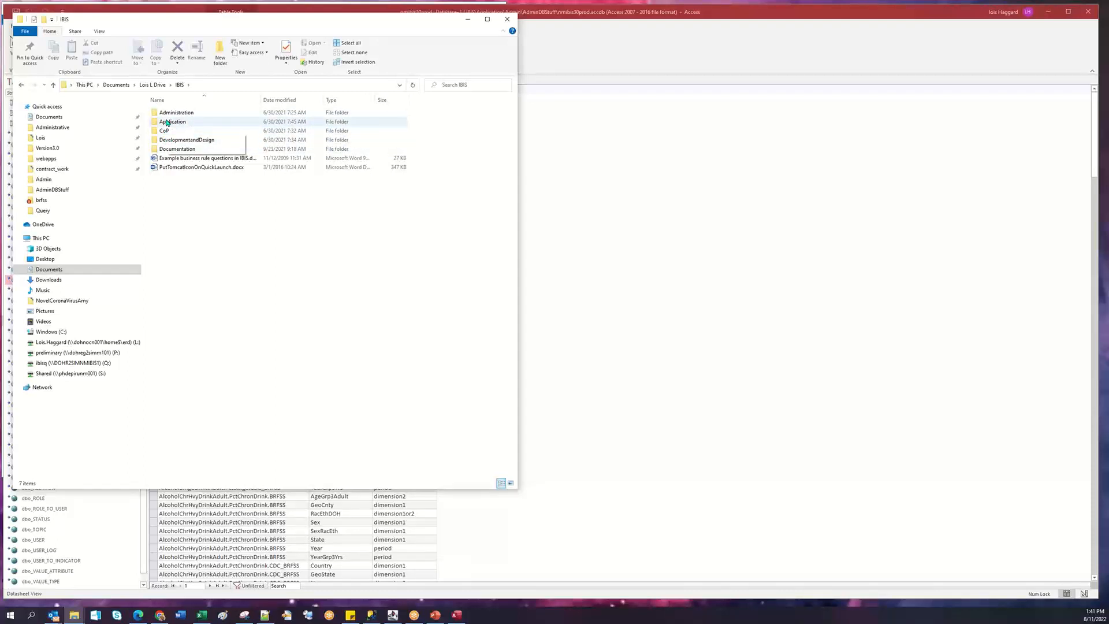
pyautogui.doubleClick(166, 122)
pyautogui.doubleClick(166, 114)
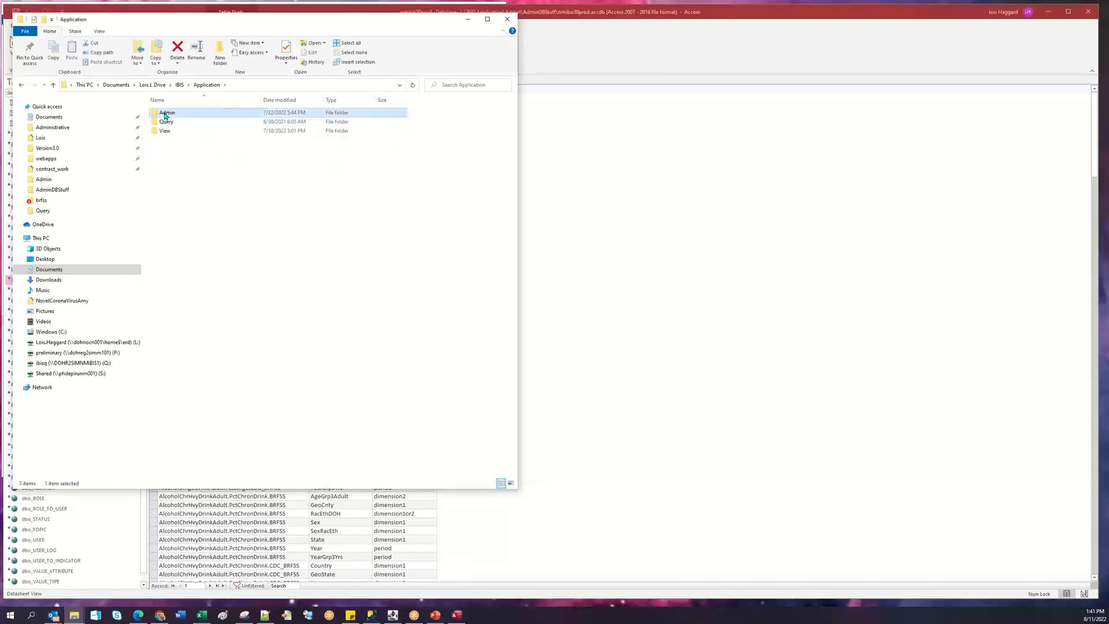
pyautogui.click(169, 123)
pyautogui.doubleClick(170, 123)
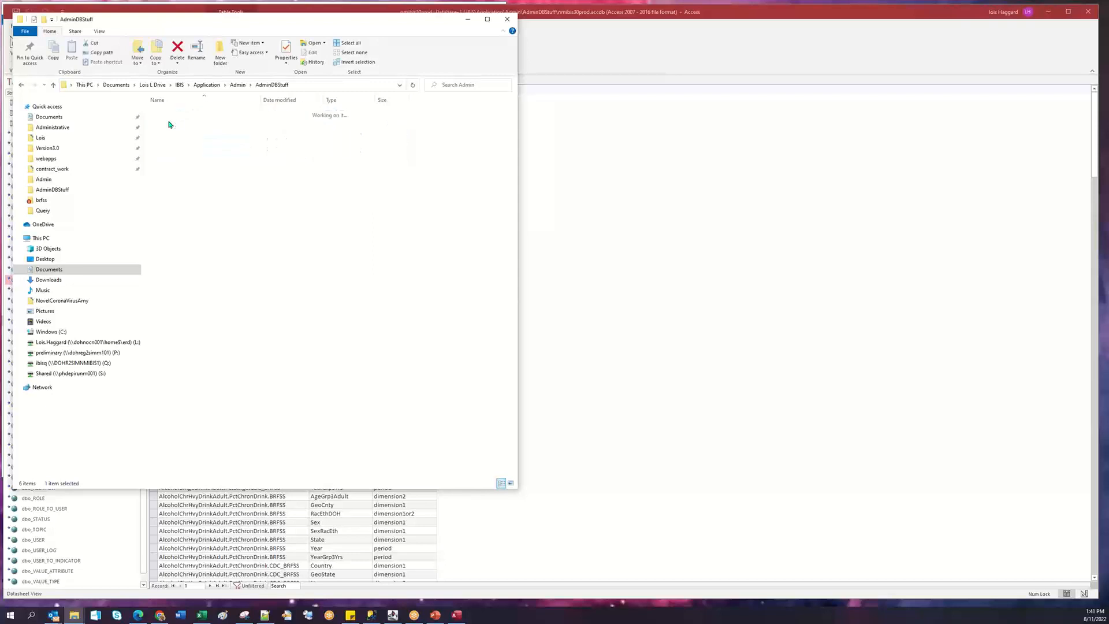
pyautogui.click(237, 85)
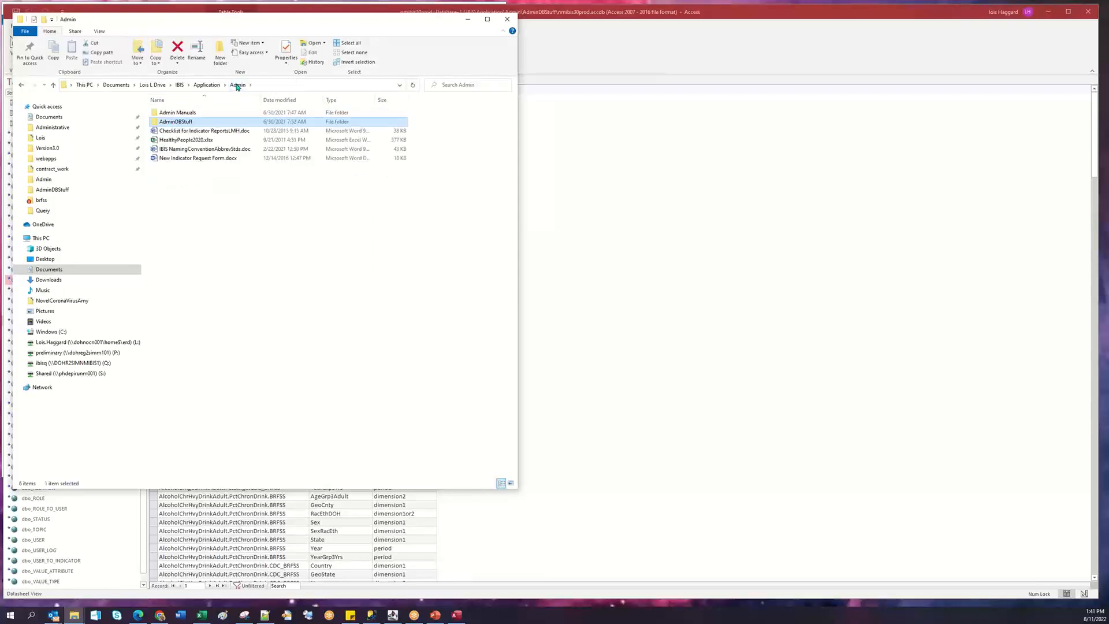
pyautogui.click(208, 86)
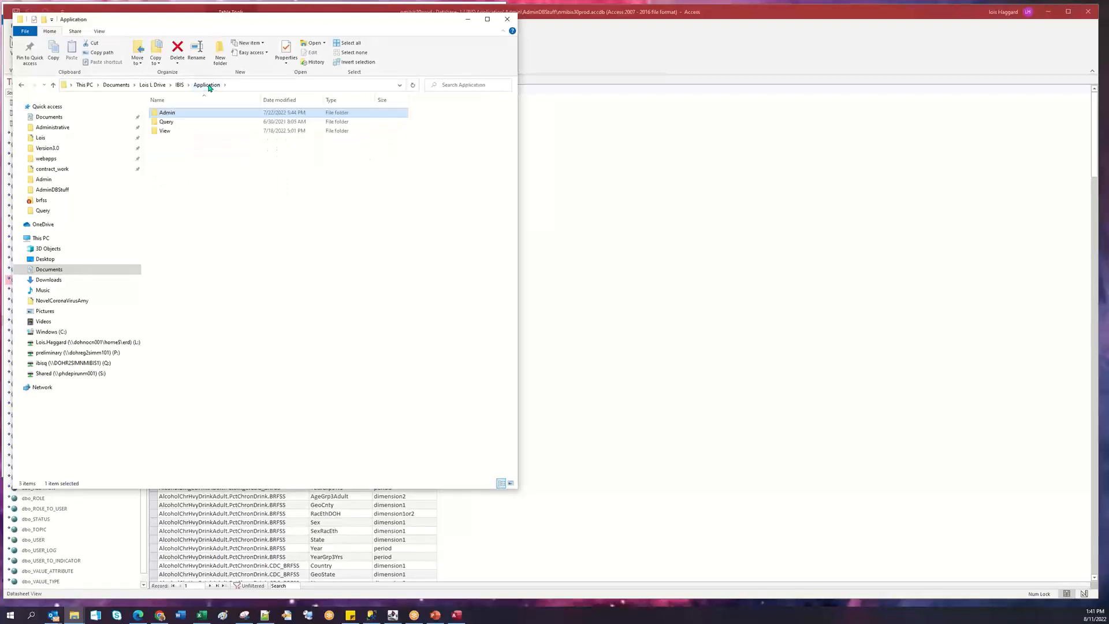
pyautogui.click(181, 86)
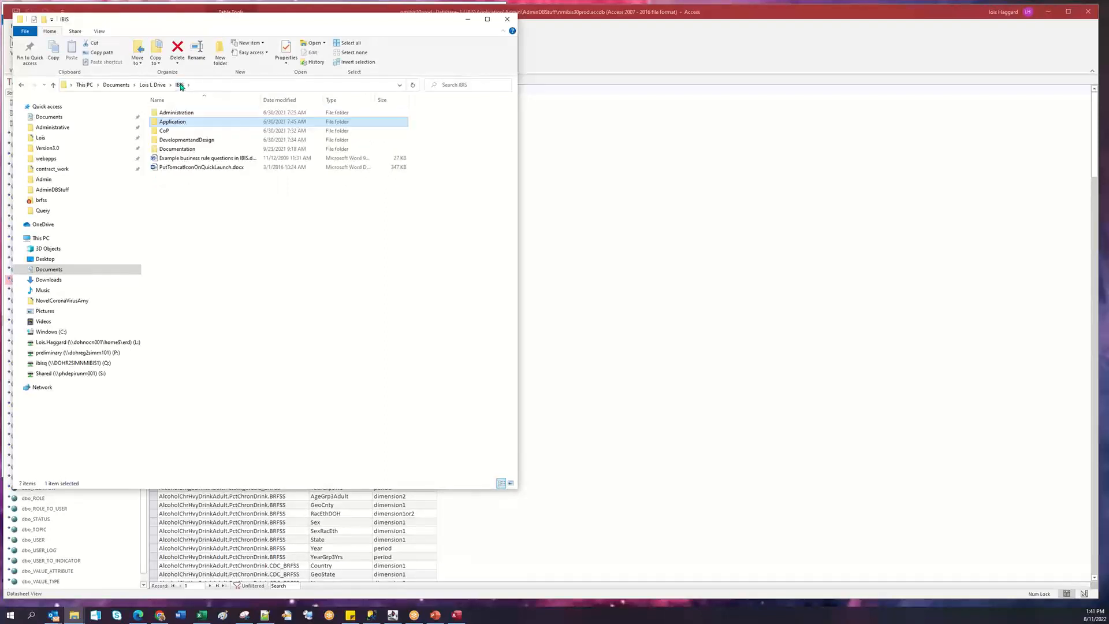
# Open the Admin DB folder under Documentation > Version3.0, checking the ibisph-admin folder on the way.
pyautogui.doubleClick(177, 149)
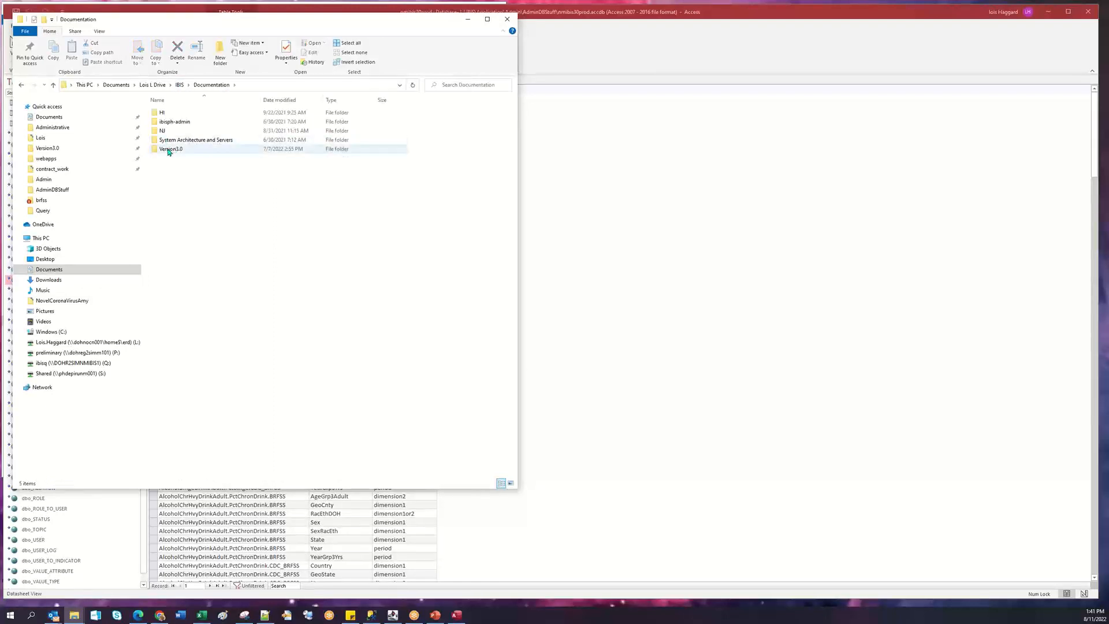
pyautogui.click(165, 122)
pyautogui.doubleClick(165, 124)
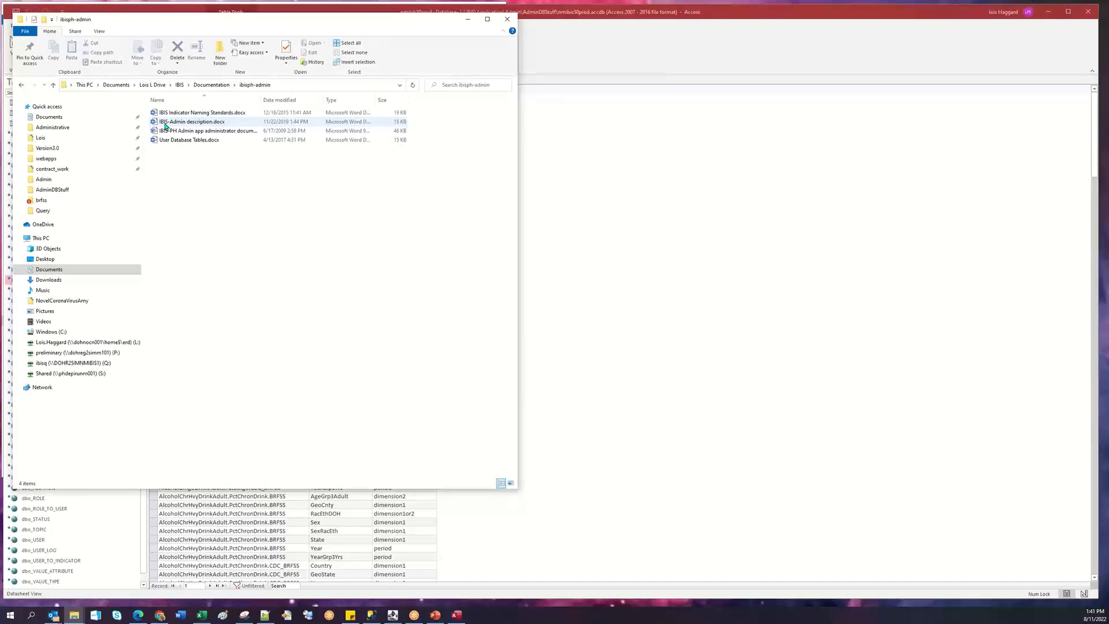
pyautogui.click(211, 85)
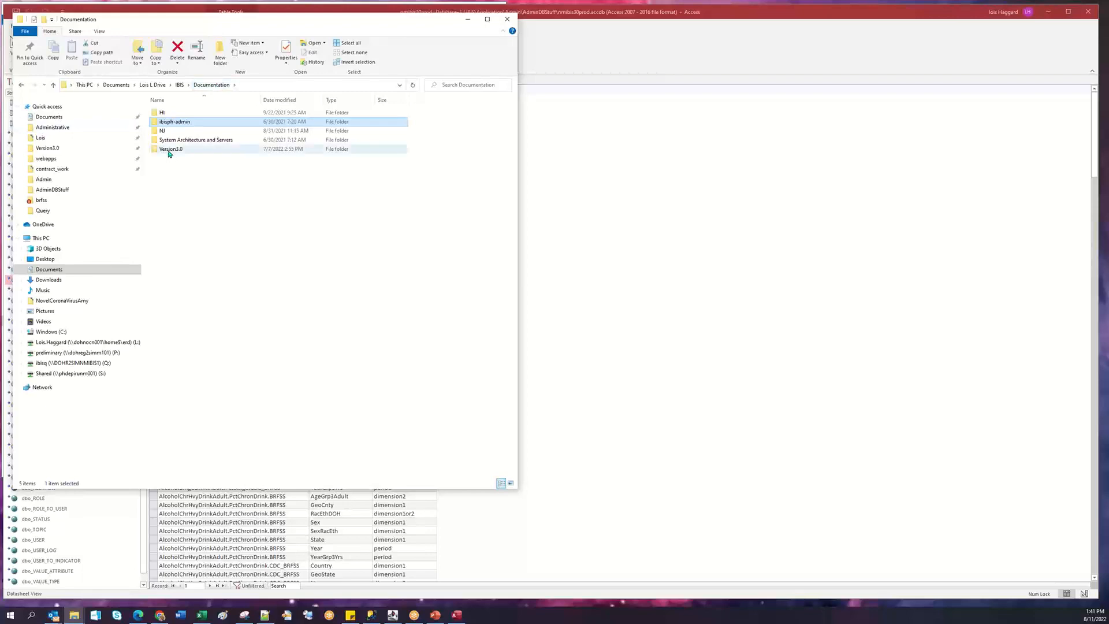
pyautogui.doubleClick(169, 151)
pyautogui.click(167, 123)
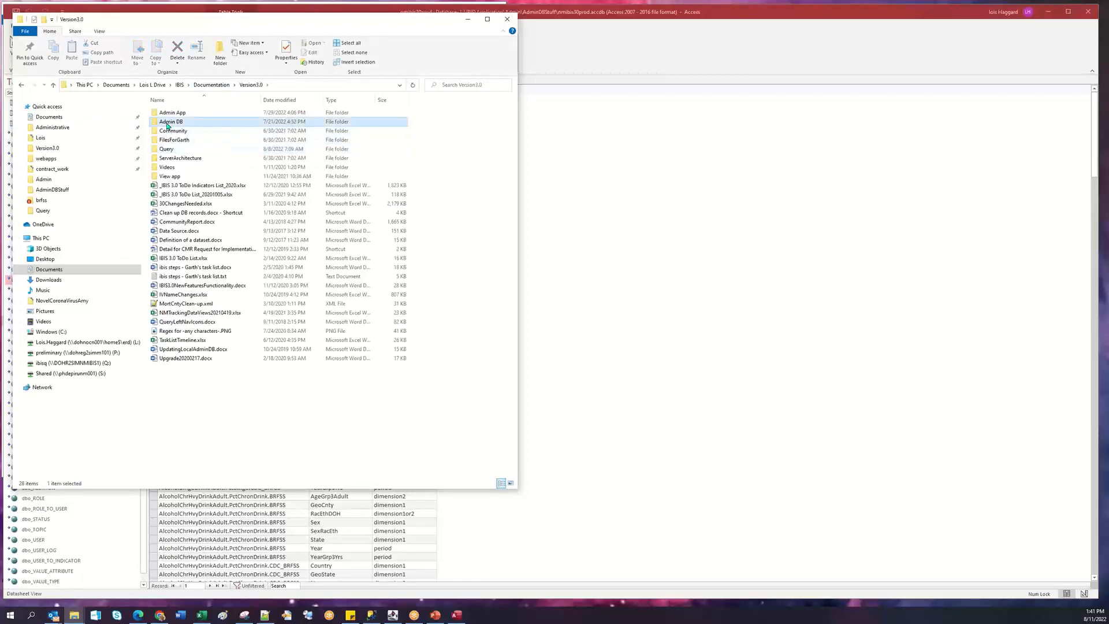
pyautogui.doubleClick(167, 124)
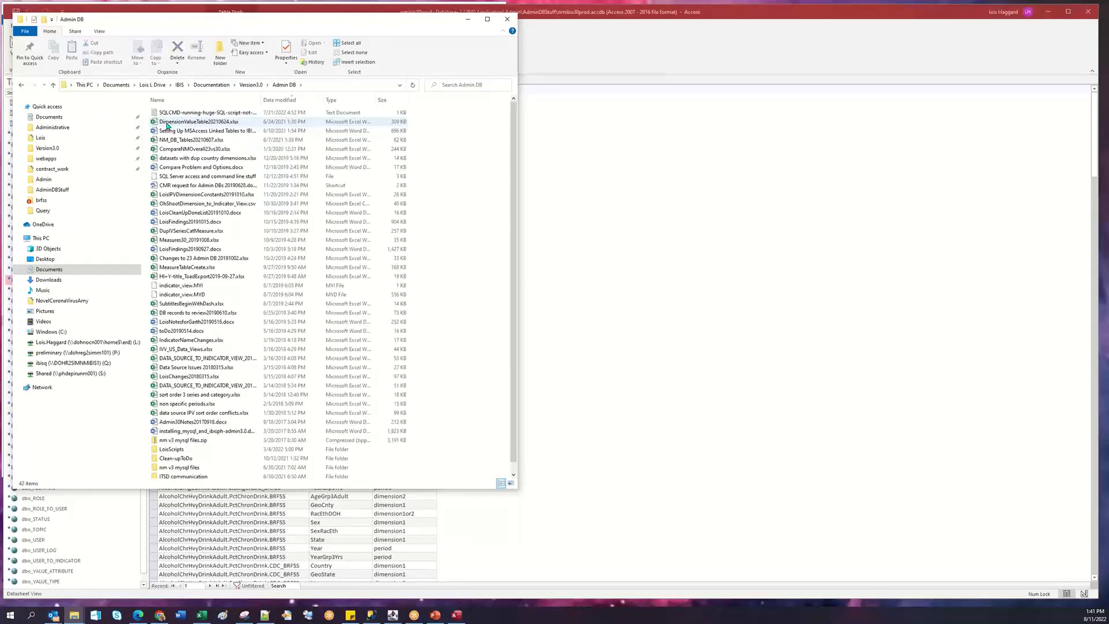
# Sort the Admin DB folder by name, enter its personal scripts subfolder and open CommonScripts.txt in Notepad++.
pyautogui.click(192, 103)
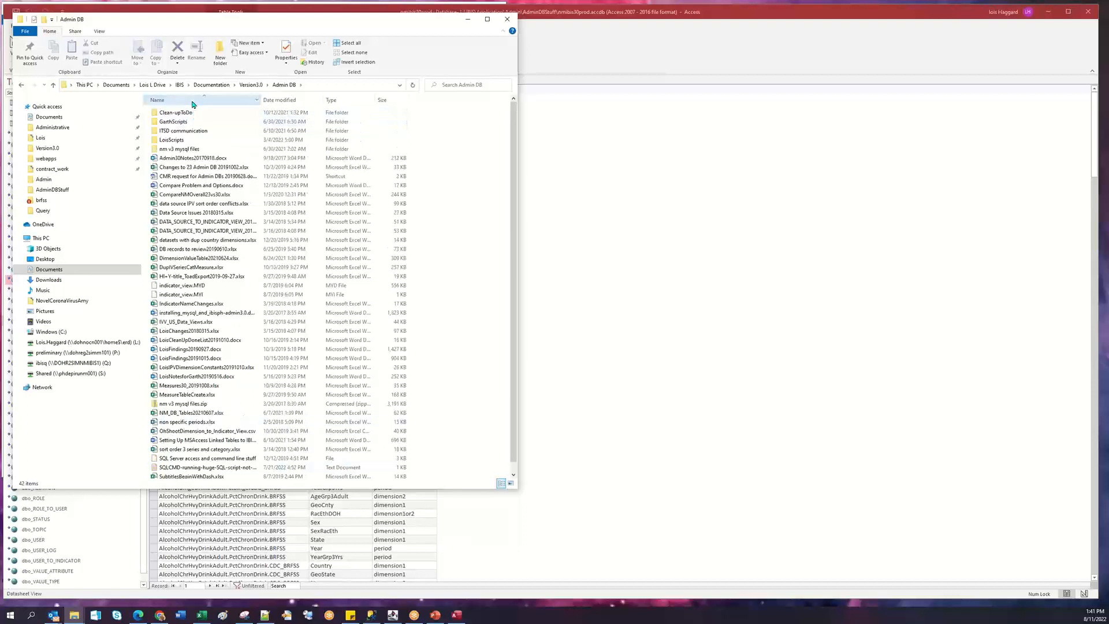
pyautogui.click(179, 142)
pyautogui.doubleClick(178, 141)
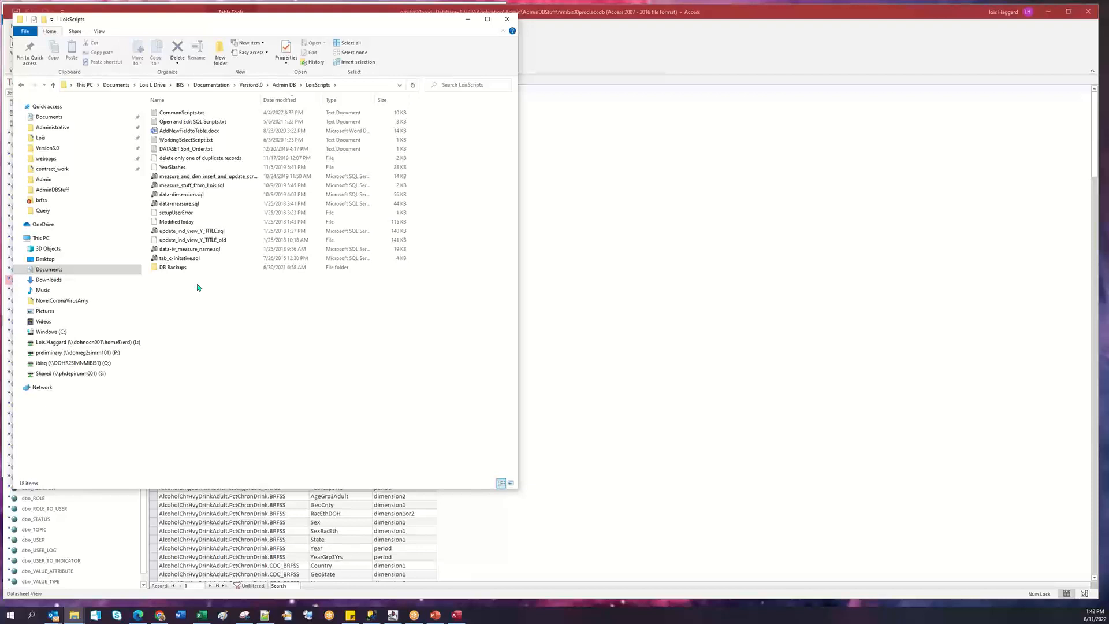
pyautogui.click(180, 115)
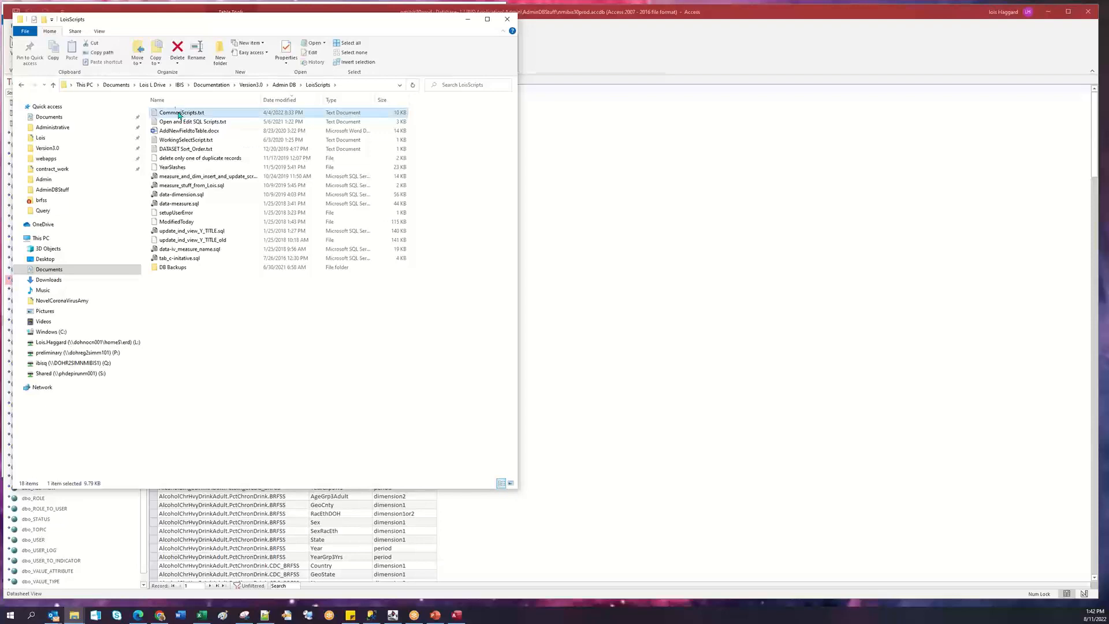
pyautogui.rightClick(179, 115)
pyautogui.click(223, 203)
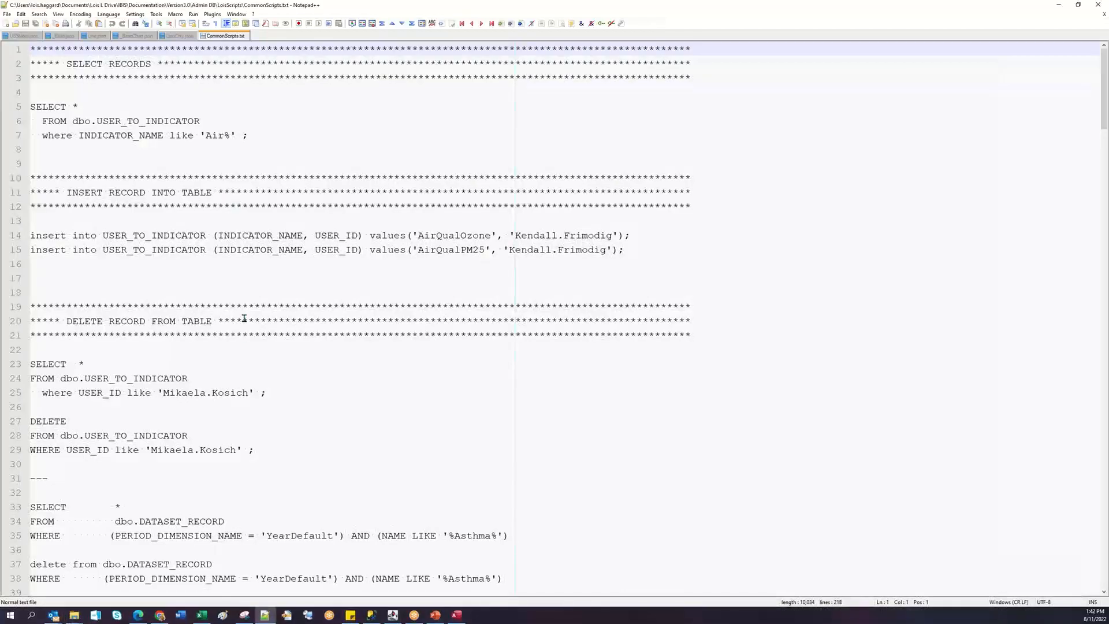
# Examine the SQL scripts for deleting and updating records and the list of tables to touch when a dataset name changes.
pyautogui.scroll(-7, 241, 319)
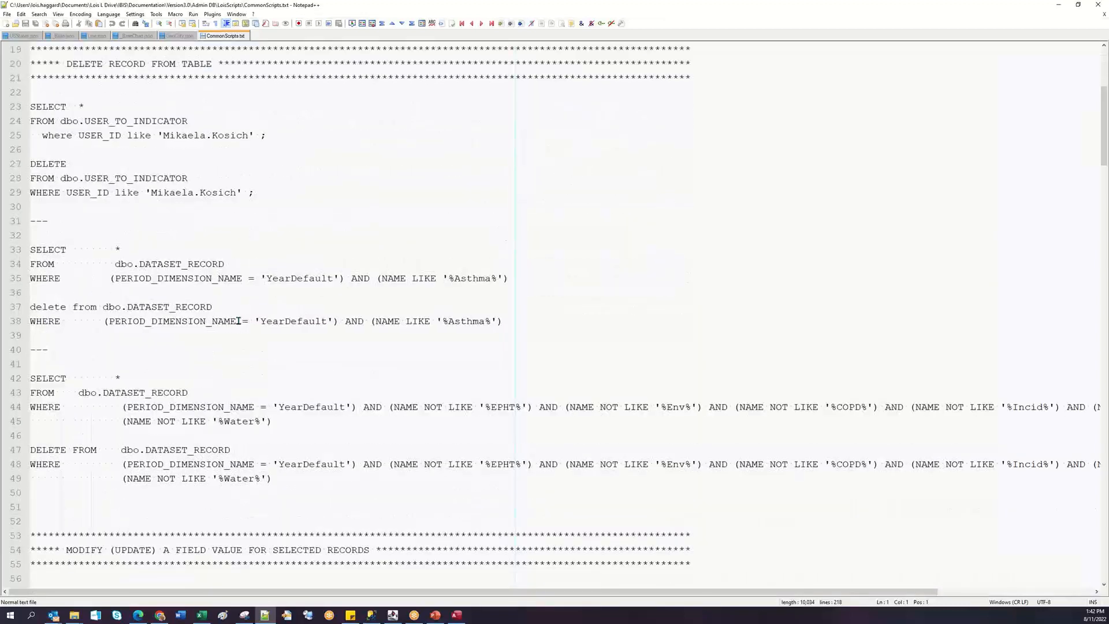
pyautogui.scroll(-8, 238, 321)
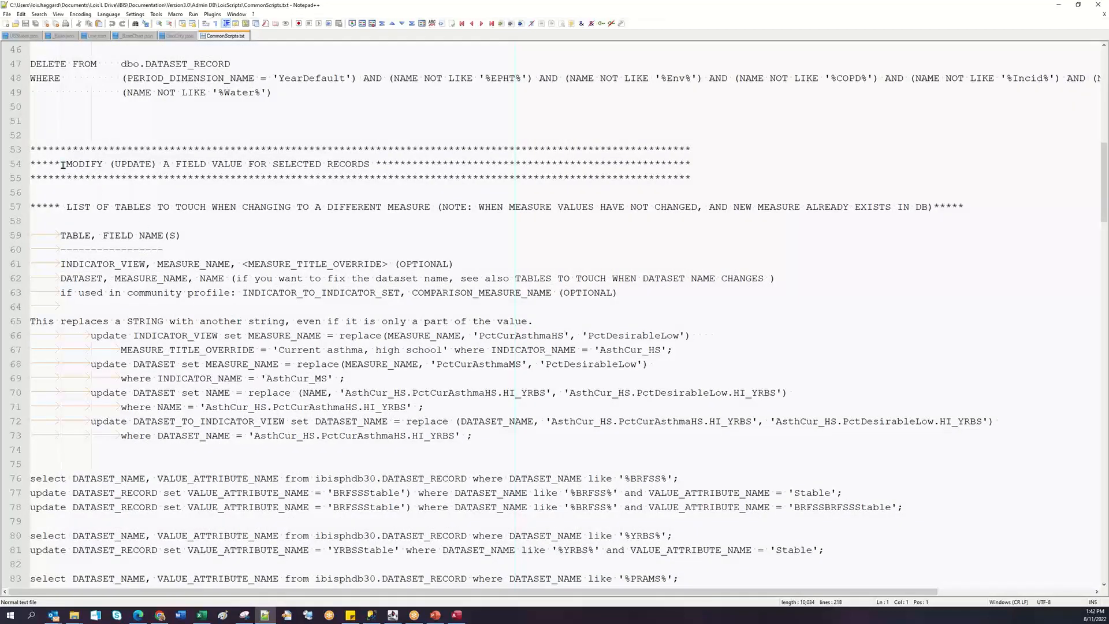
pyautogui.moveTo(65, 164); pyautogui.dragTo(397, 159)
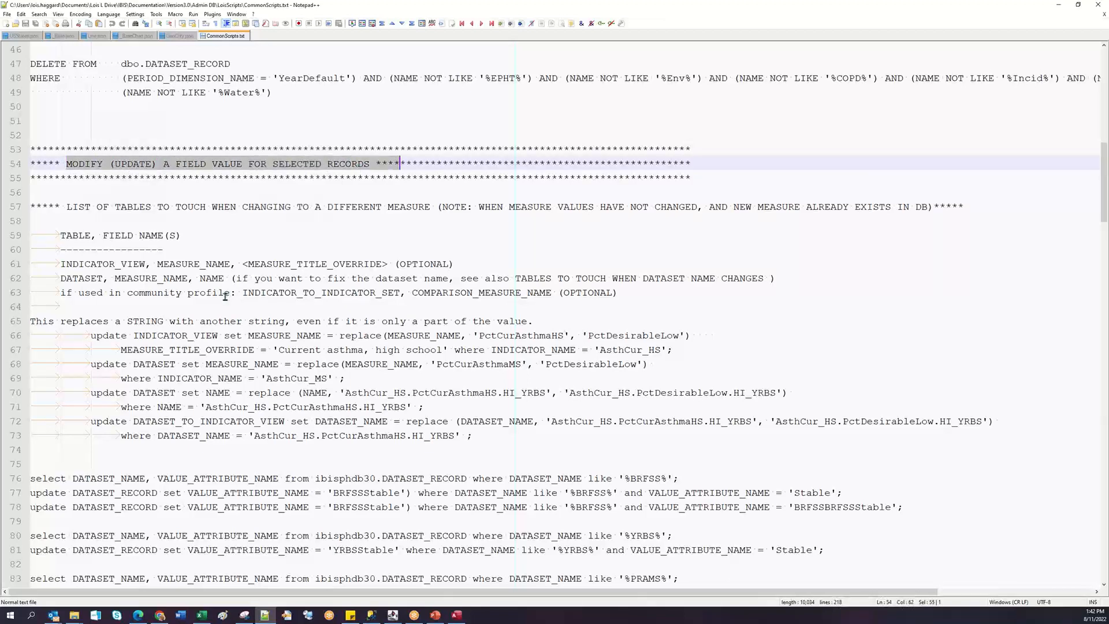
pyautogui.scroll(-5, 226, 297)
pyautogui.scroll(-6, 225, 296)
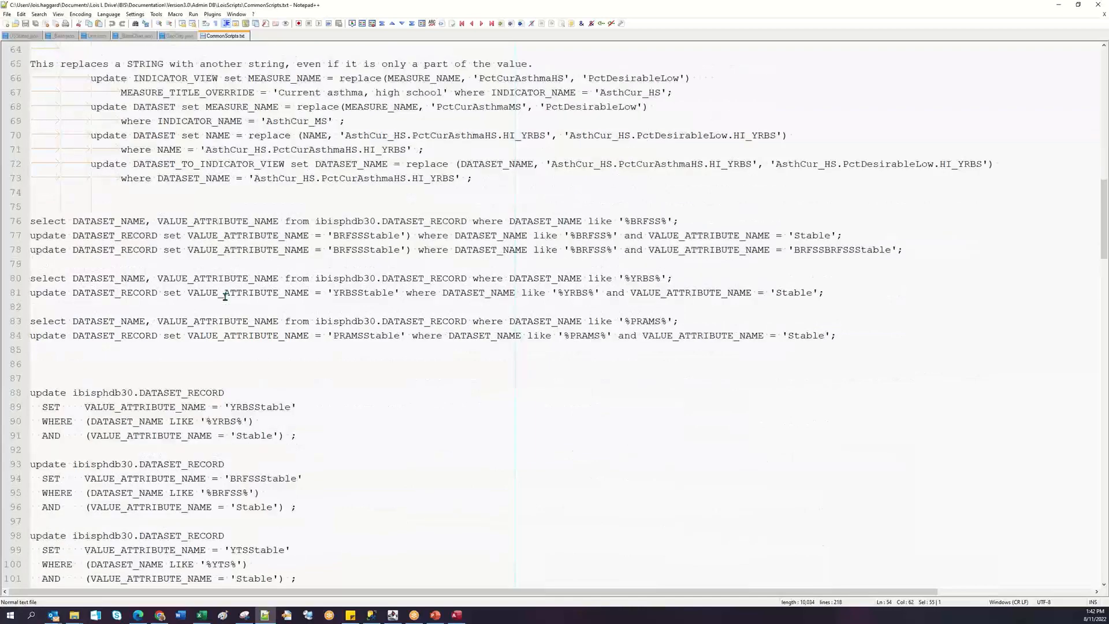
pyautogui.scroll(3, 250, 290)
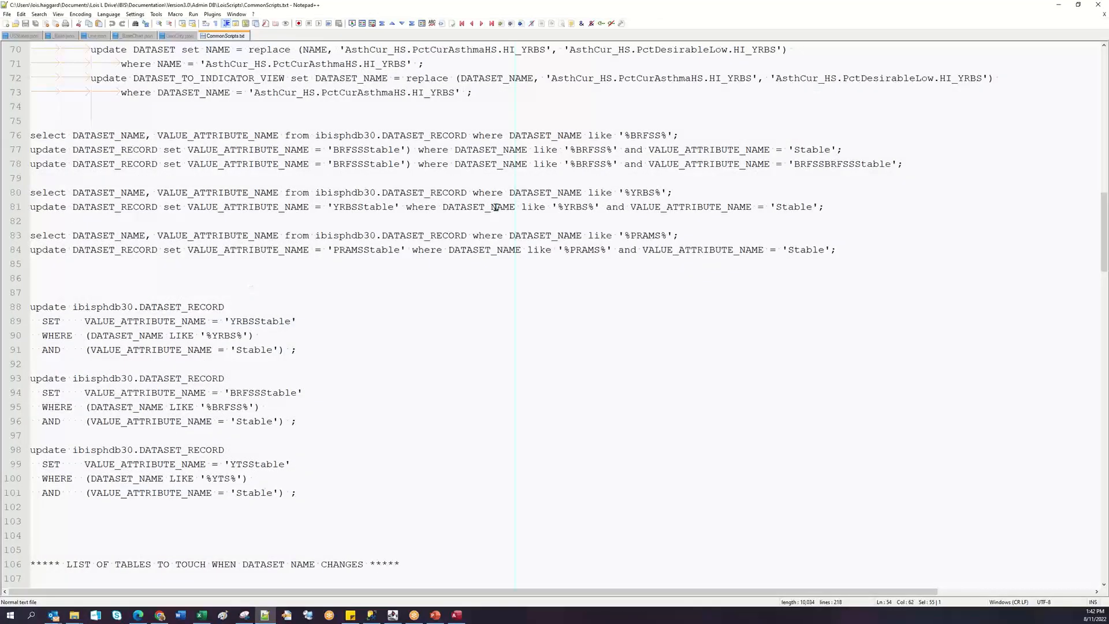
pyautogui.scroll(-10, 506, 283)
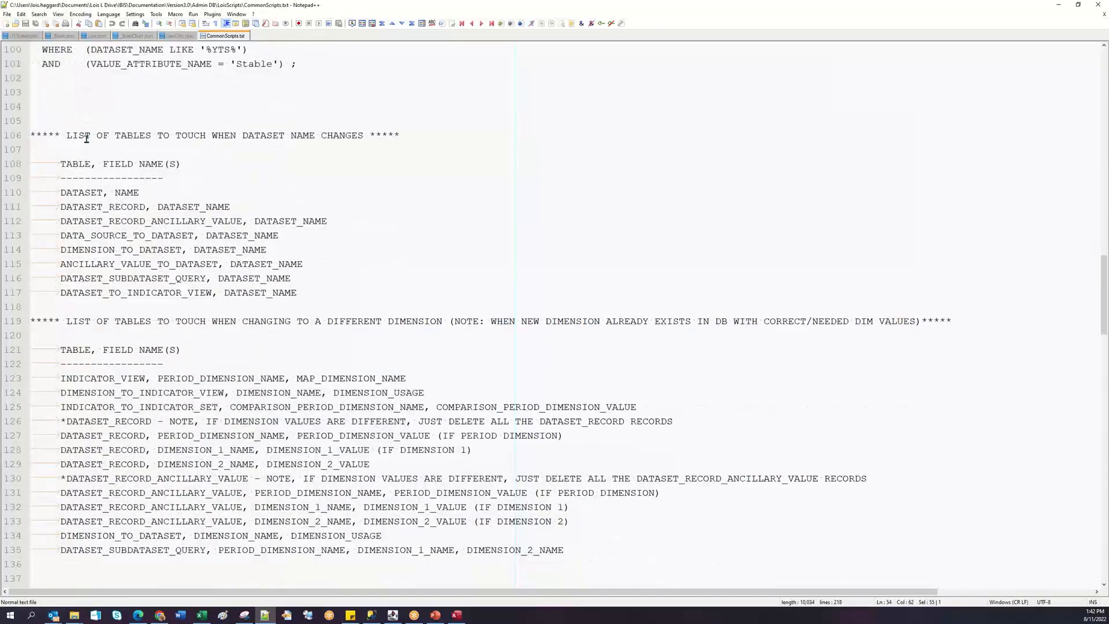
pyautogui.moveTo(66, 135); pyautogui.dragTo(370, 135)
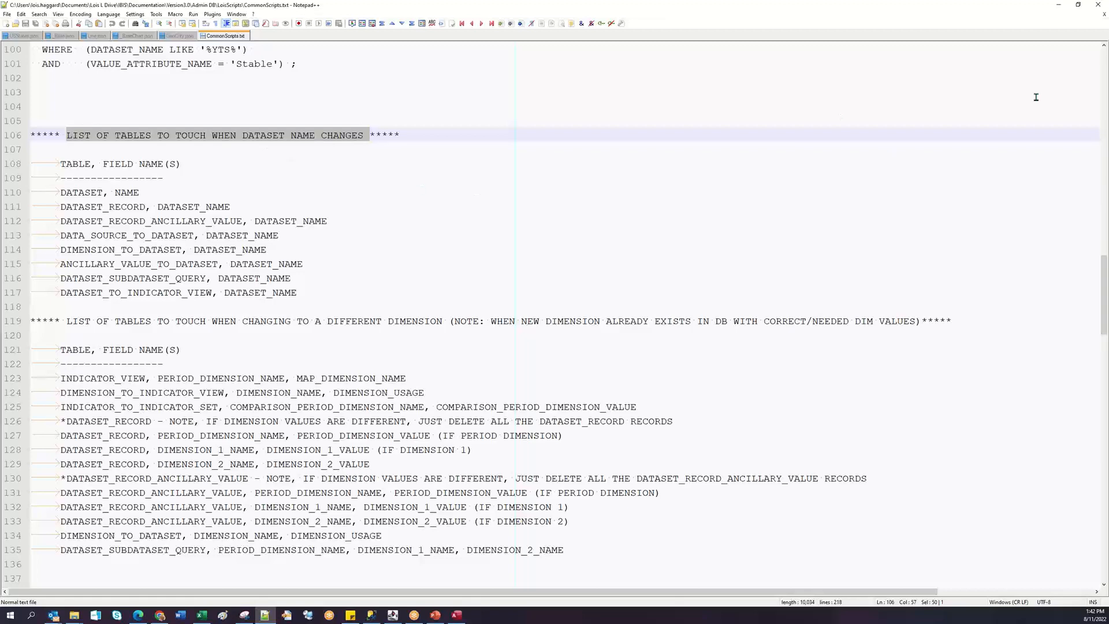
# Restore the text editor to a smaller window, switch to Chrome and open the Measure Maintenance Selection List, logging in with the saved credentials.
pyautogui.click(1078, 5)
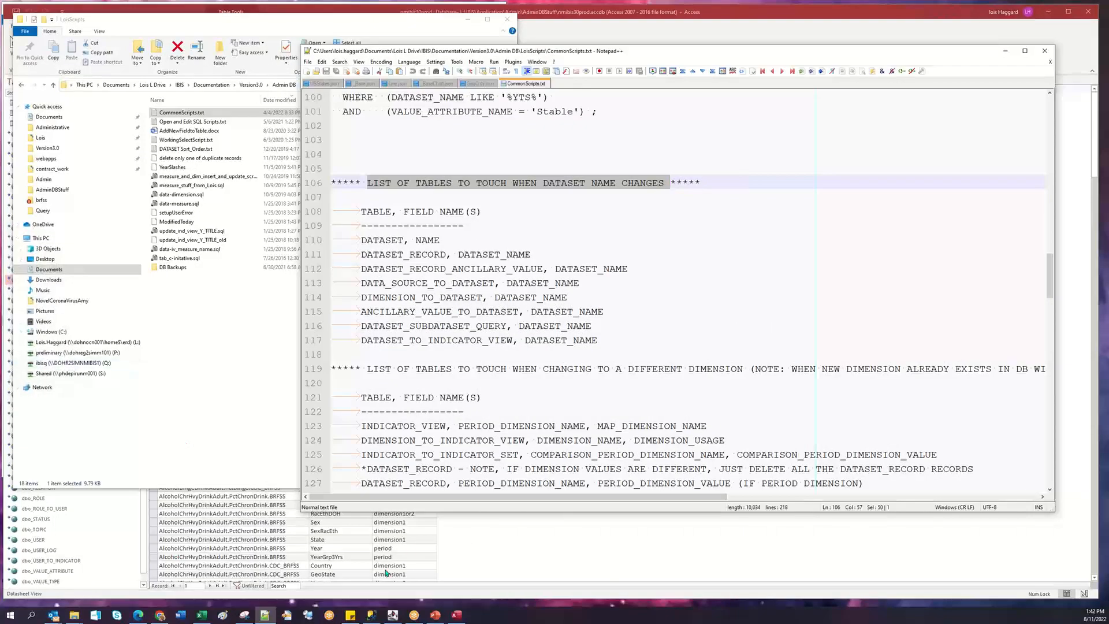
pyautogui.click(160, 616)
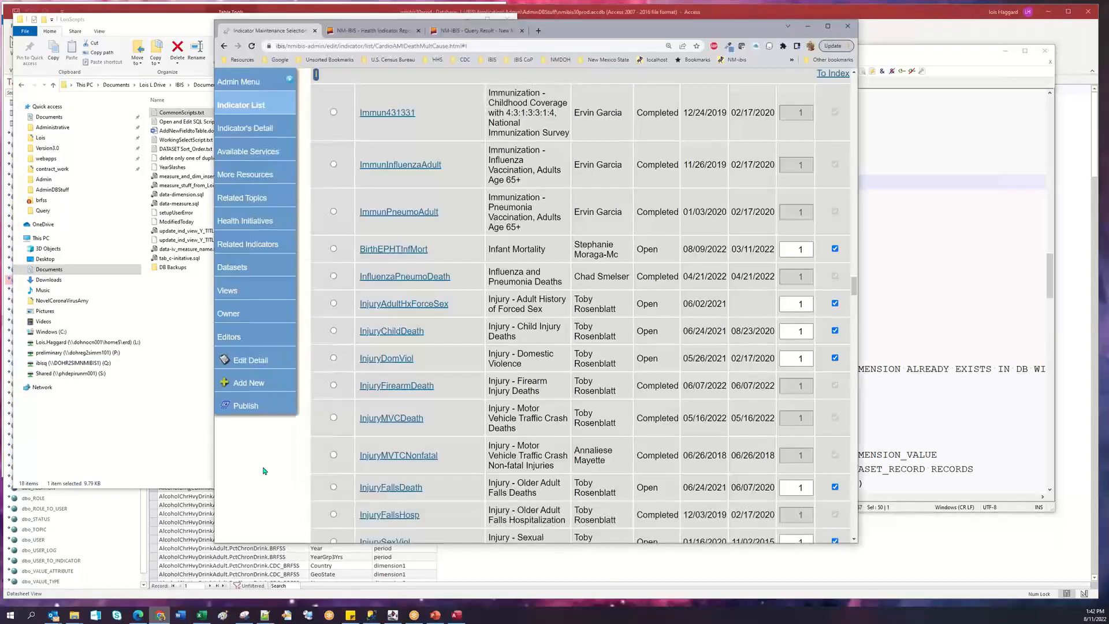
pyautogui.scroll(5, 403, 154)
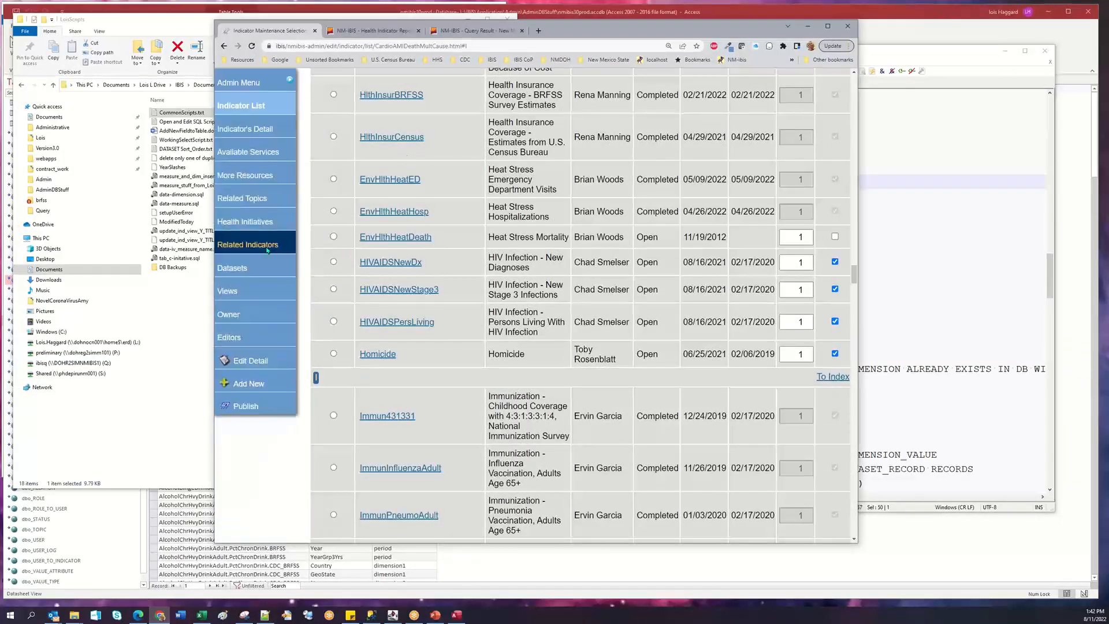
pyautogui.moveTo(293, 80)
pyautogui.click(326, 191)
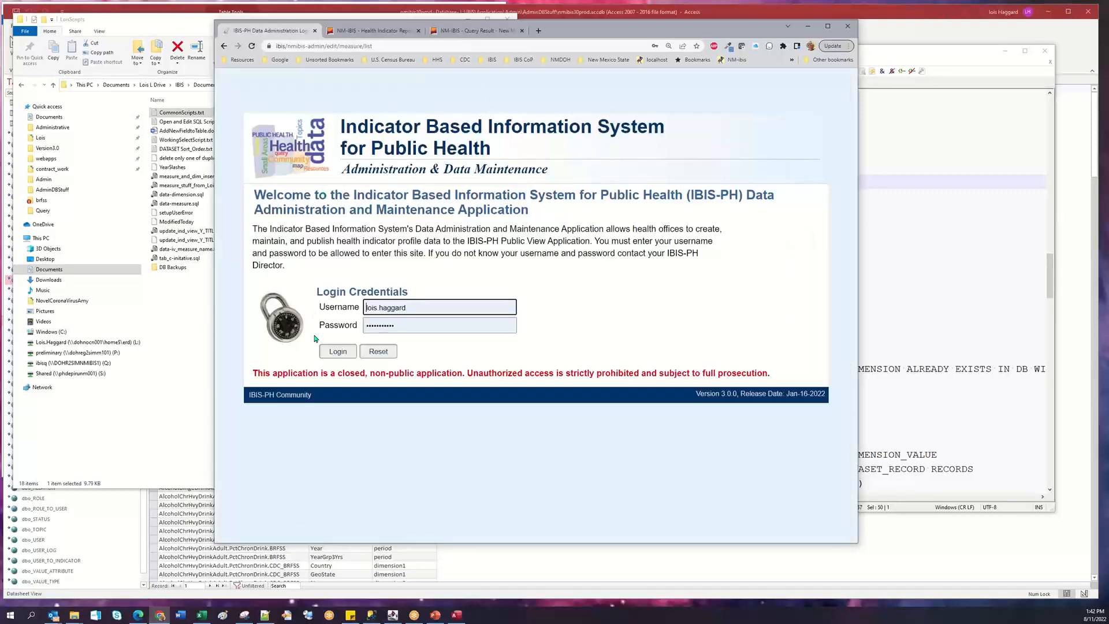
pyautogui.click(340, 352)
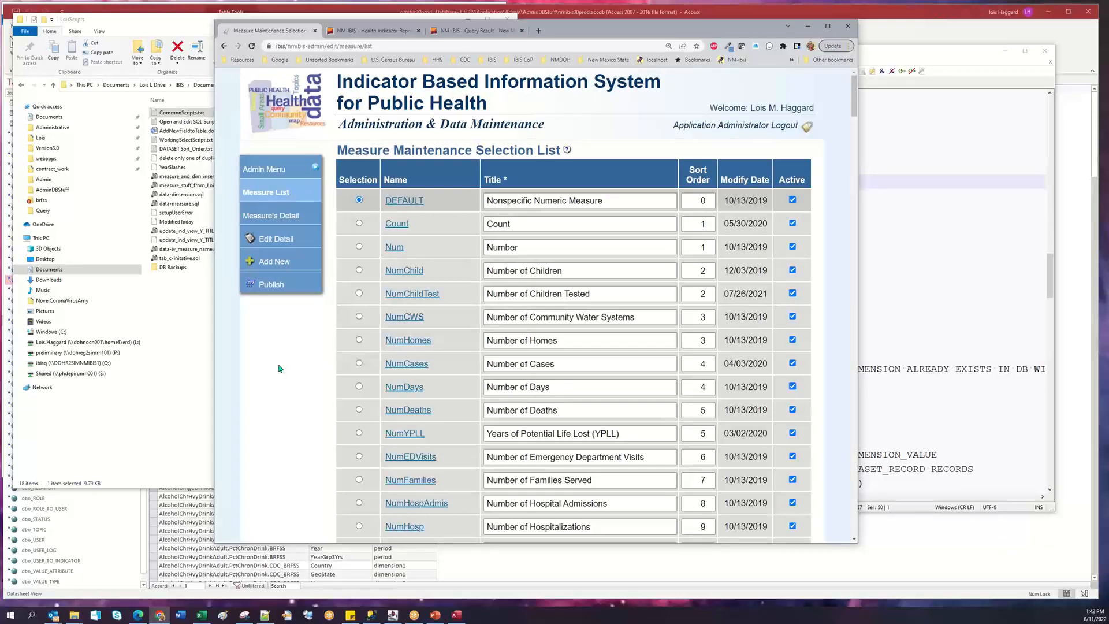
# Examine the names and titles of the percentage measures in the Measure Maintenance Selection List.
pyautogui.scroll(-1, 272, 372)
pyautogui.scroll(-20, 269, 376)
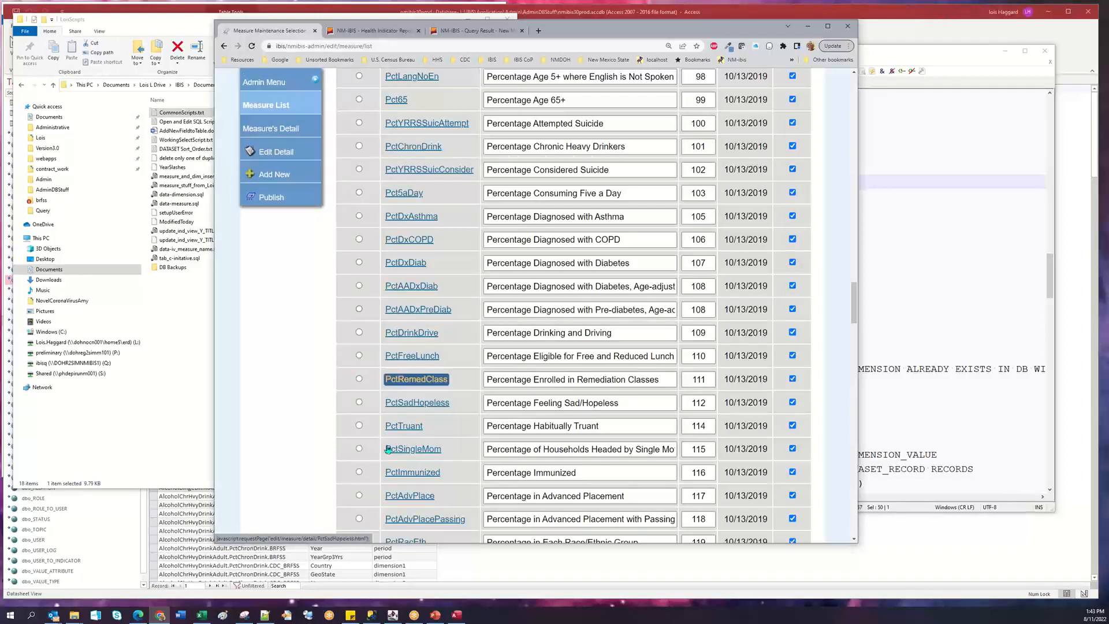
pyautogui.scroll(3, 801, 358)
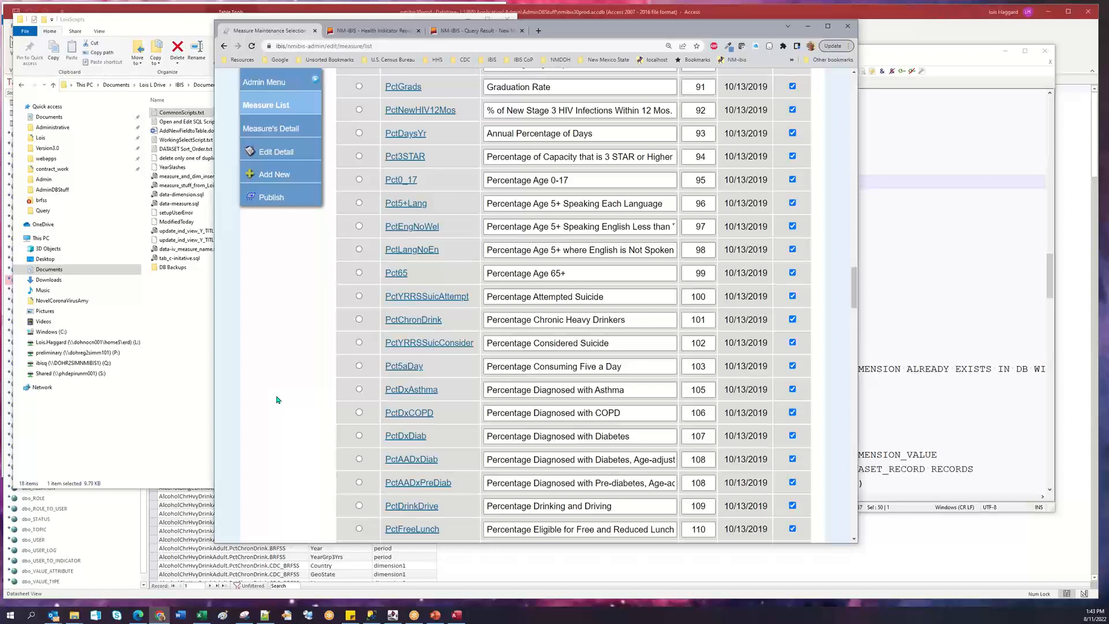
pyautogui.click(411, 322)
# Bring the nmibis30prod Access database to the front and open the dbo_DATASET table.
pyautogui.click(504, 561)
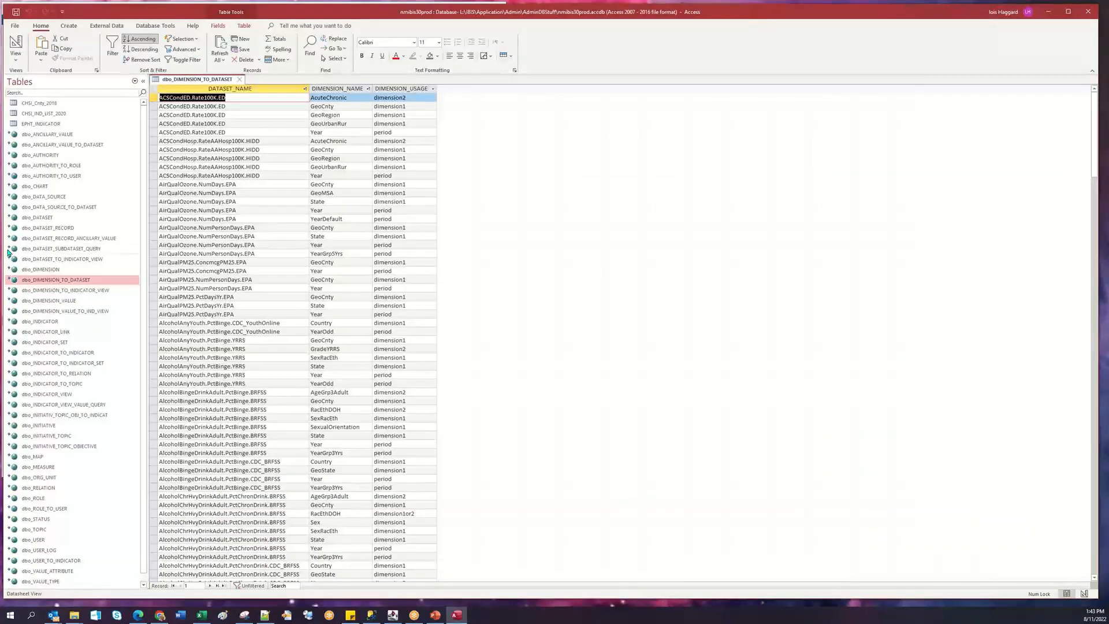
pyautogui.click(41, 217)
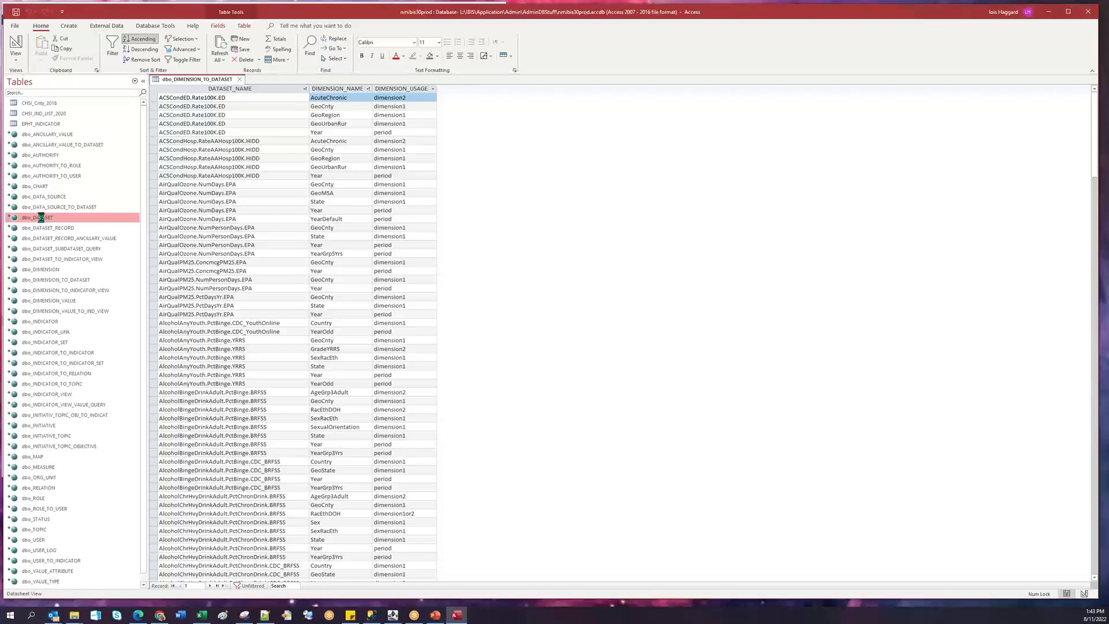
pyautogui.doubleClick(41, 217)
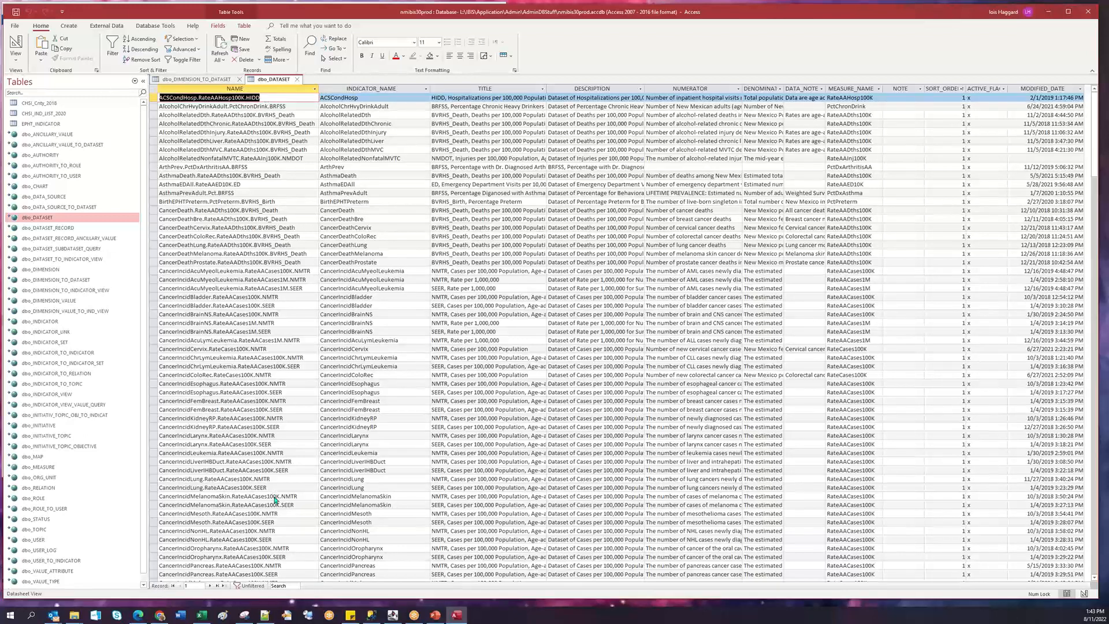
# Switch to Chrome and open the detail of the Injury - Unintentional Injury Deaths indicator from the Indicator Maintenance Selection List.
pyautogui.click(163, 616)
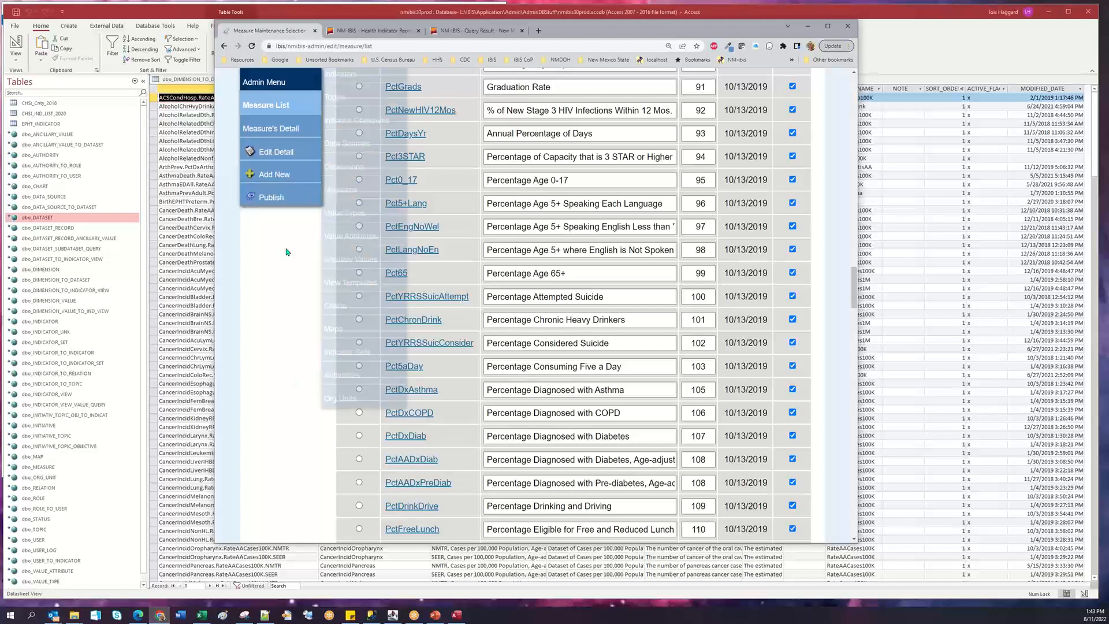
pyautogui.click(339, 76)
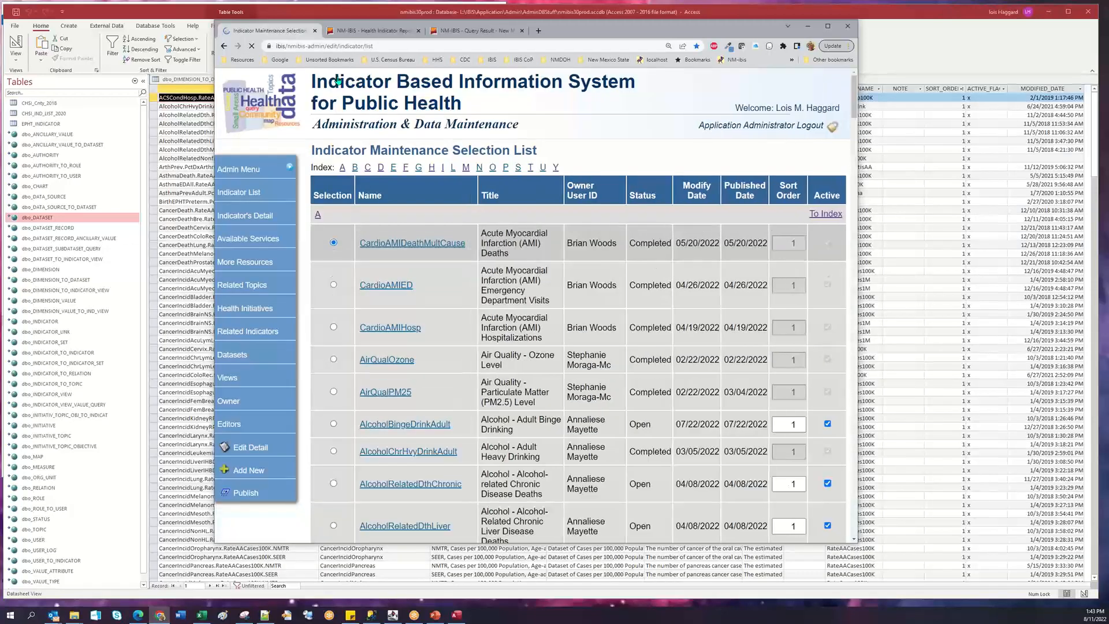
pyautogui.click(443, 167)
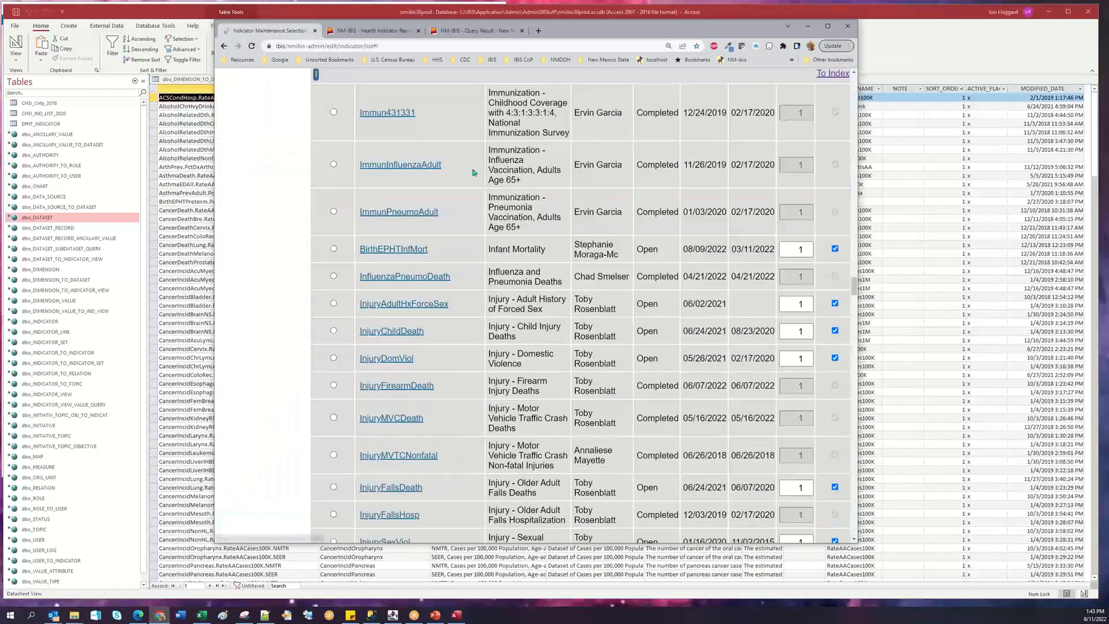
pyautogui.scroll(-3, 387, 491)
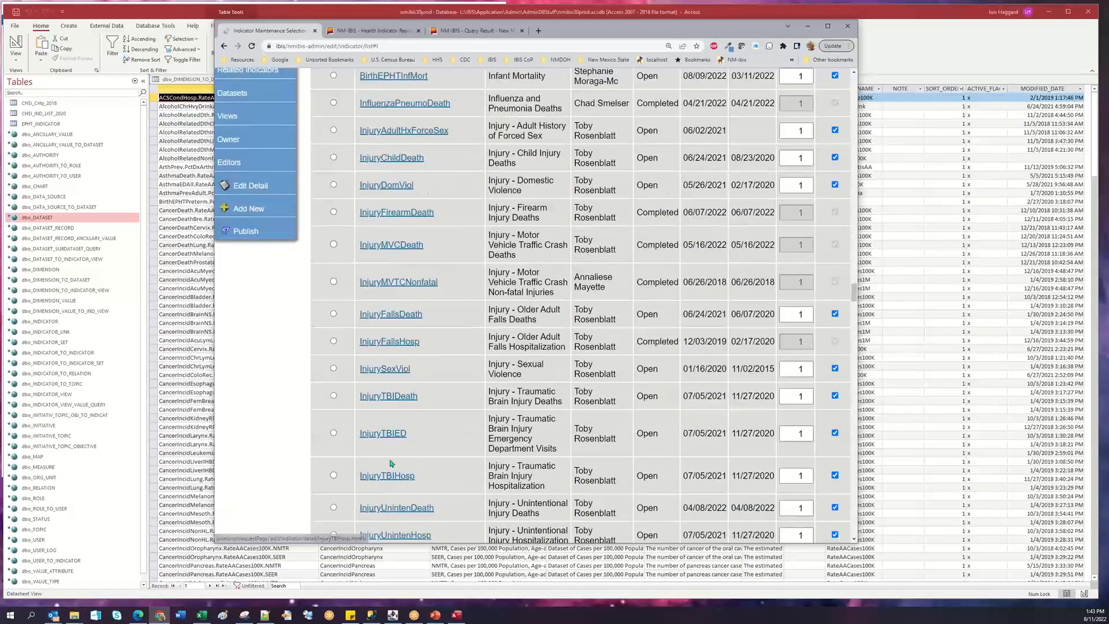
pyautogui.click(397, 508)
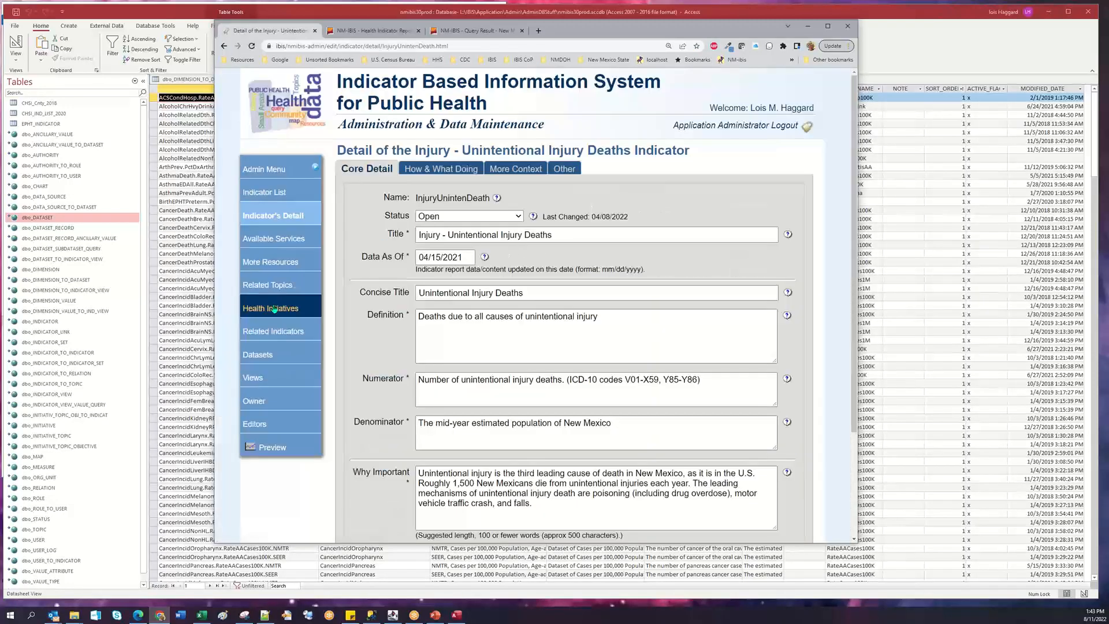
# Open the detail of the indicator's InjuryUnintenDeath.RateAADths100K.BVRHS_Death dataset and highlight the BVRHS_Death part of its name.
pyautogui.click(271, 356)
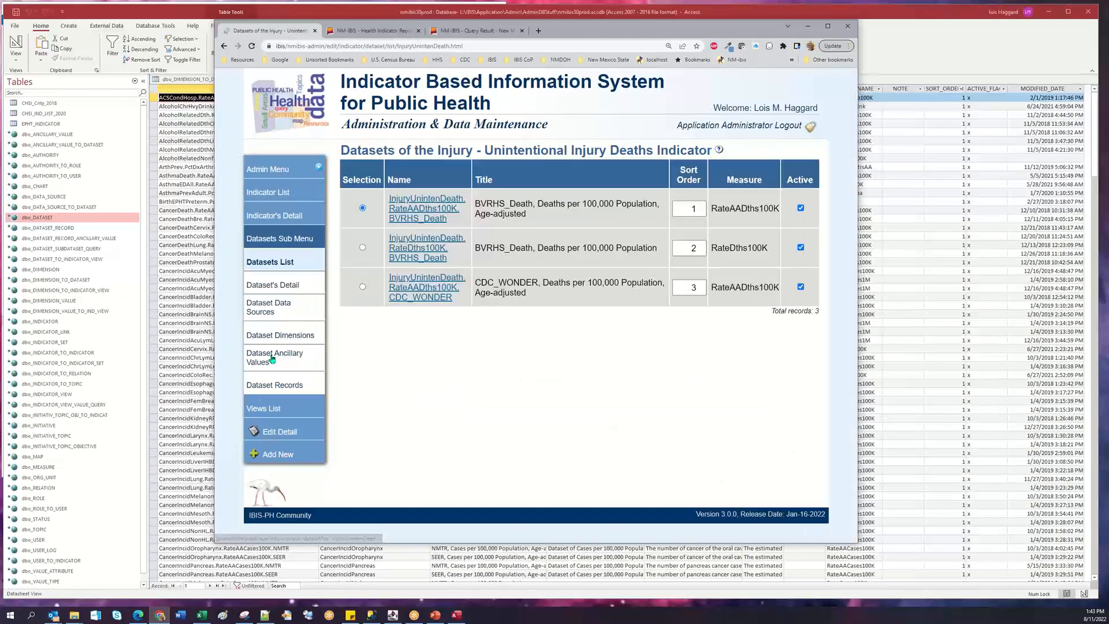
pyautogui.click(430, 208)
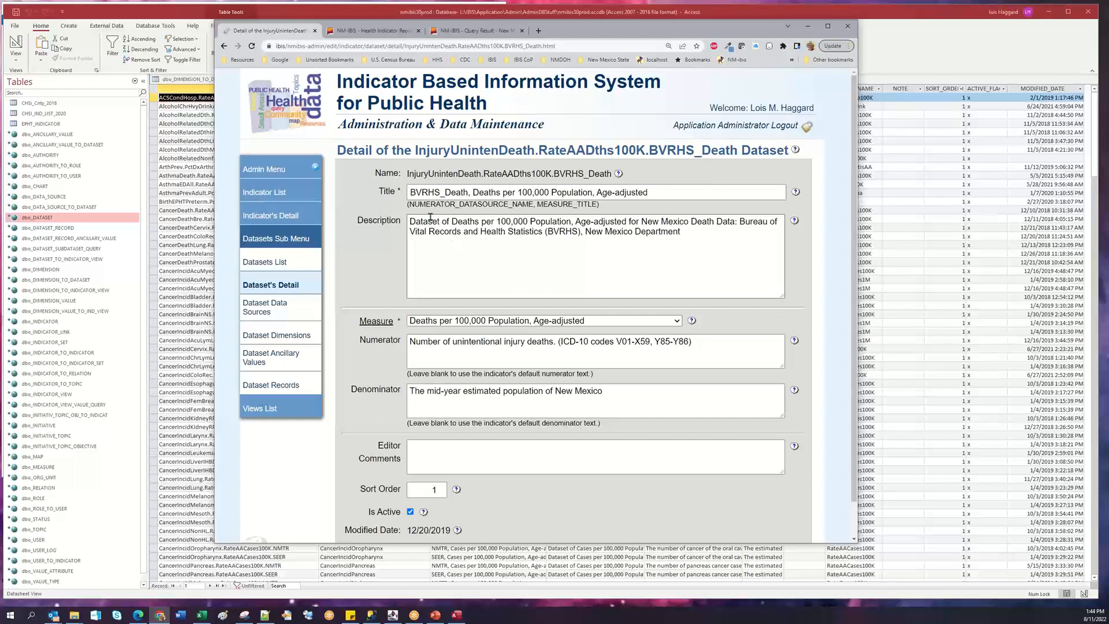
pyautogui.moveTo(408, 173); pyautogui.dragTo(612, 174)
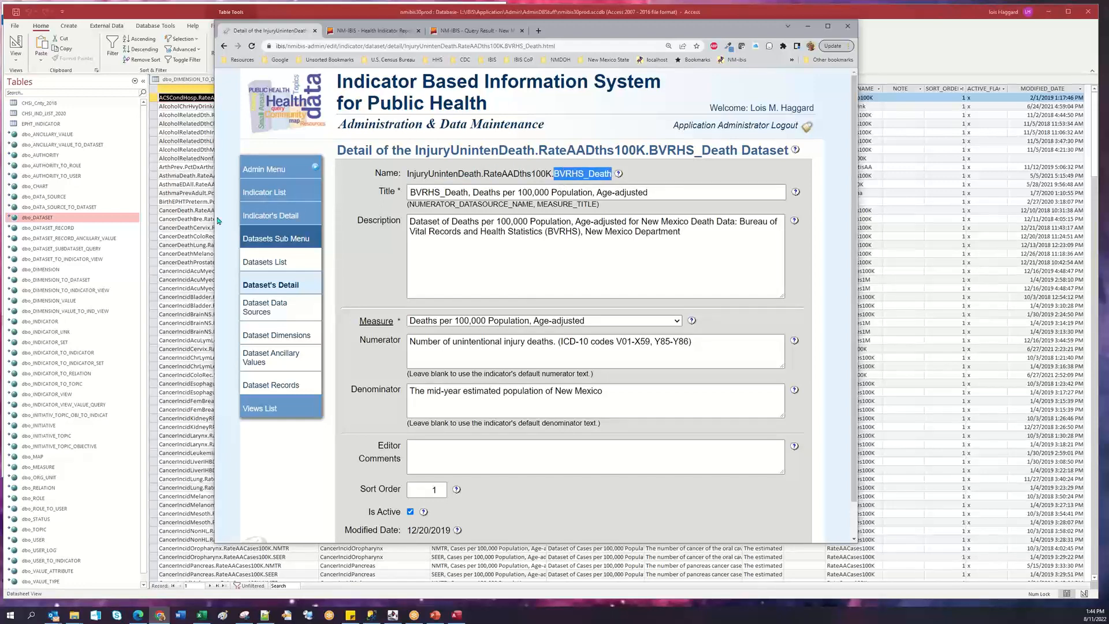
# Open the AlcoholBingeDrinkAdult indicator's PctBinge.BRFSS dataset detail and highlight the PctBinge part of the dataset name.
pyautogui.click(268, 193)
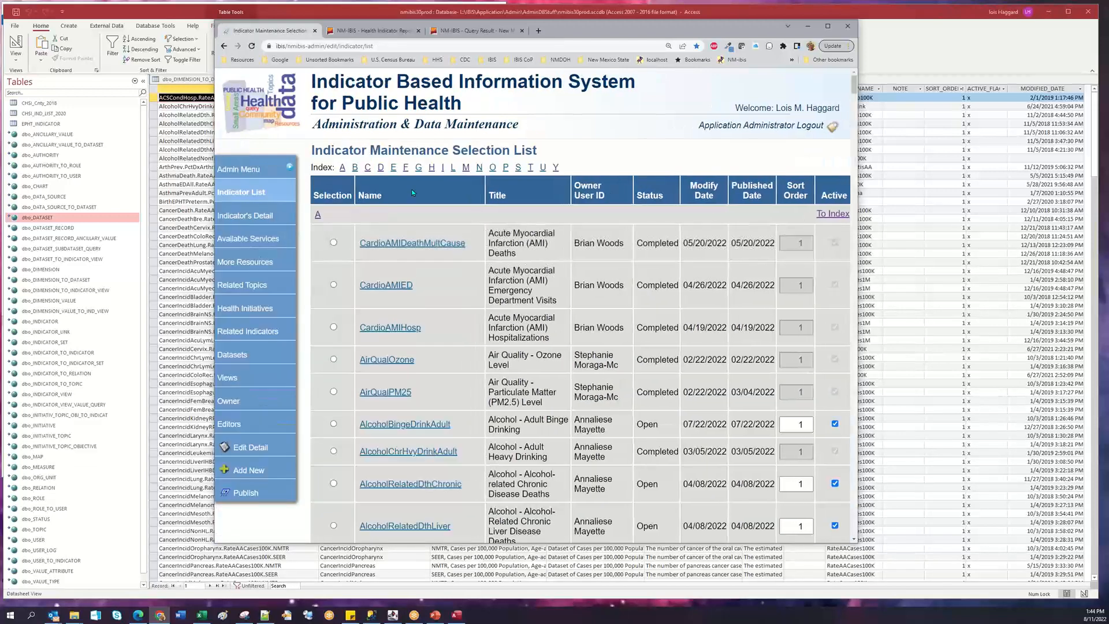
pyautogui.click(394, 426)
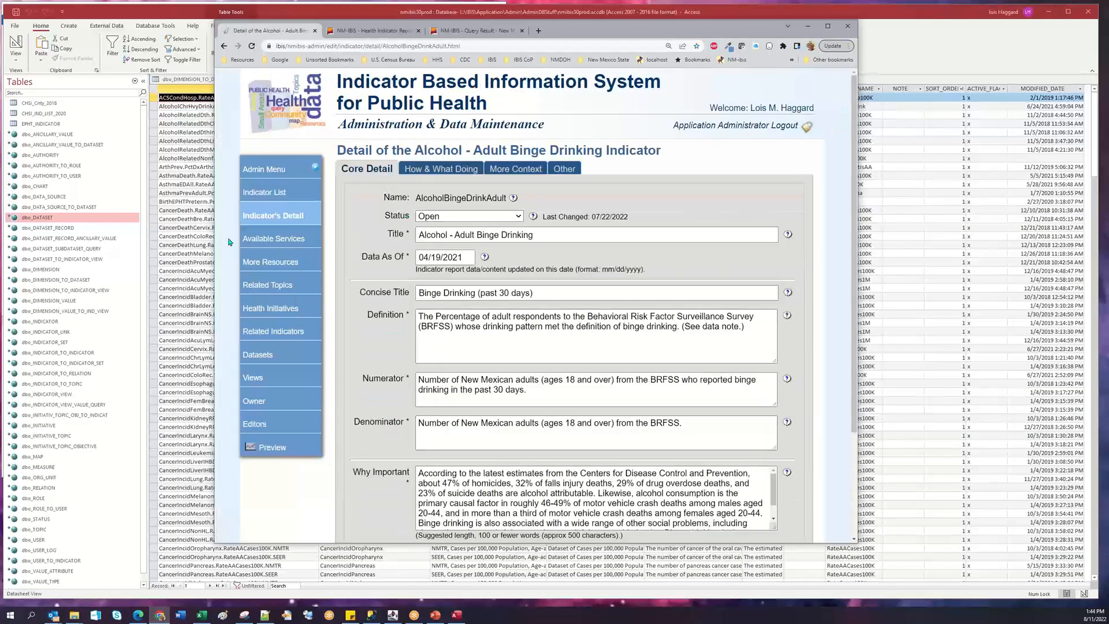
pyautogui.click(266, 355)
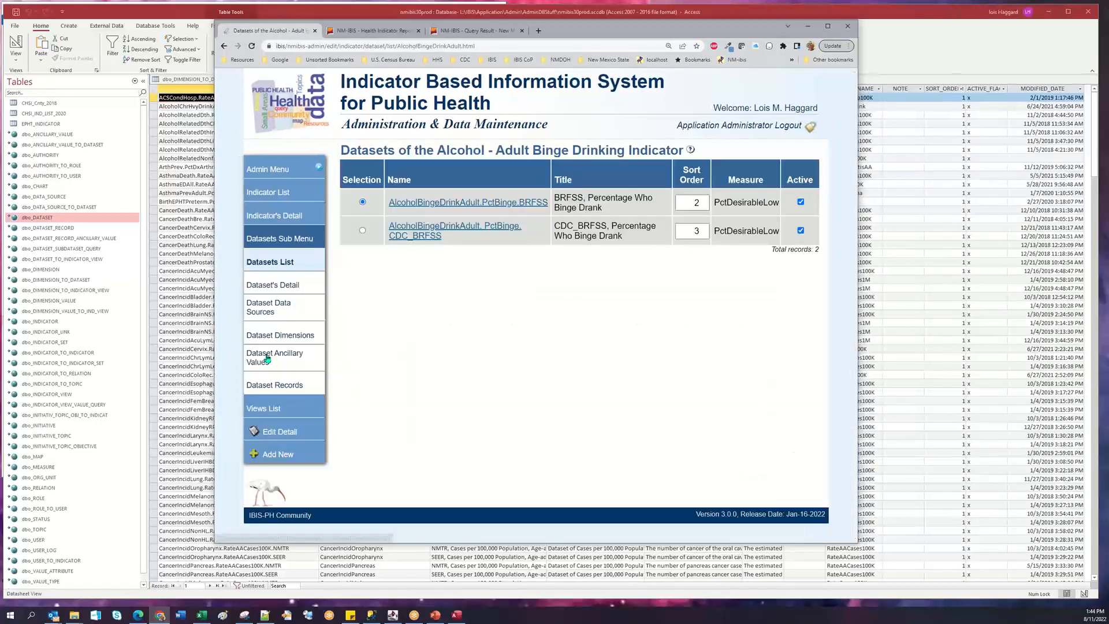
pyautogui.click(447, 203)
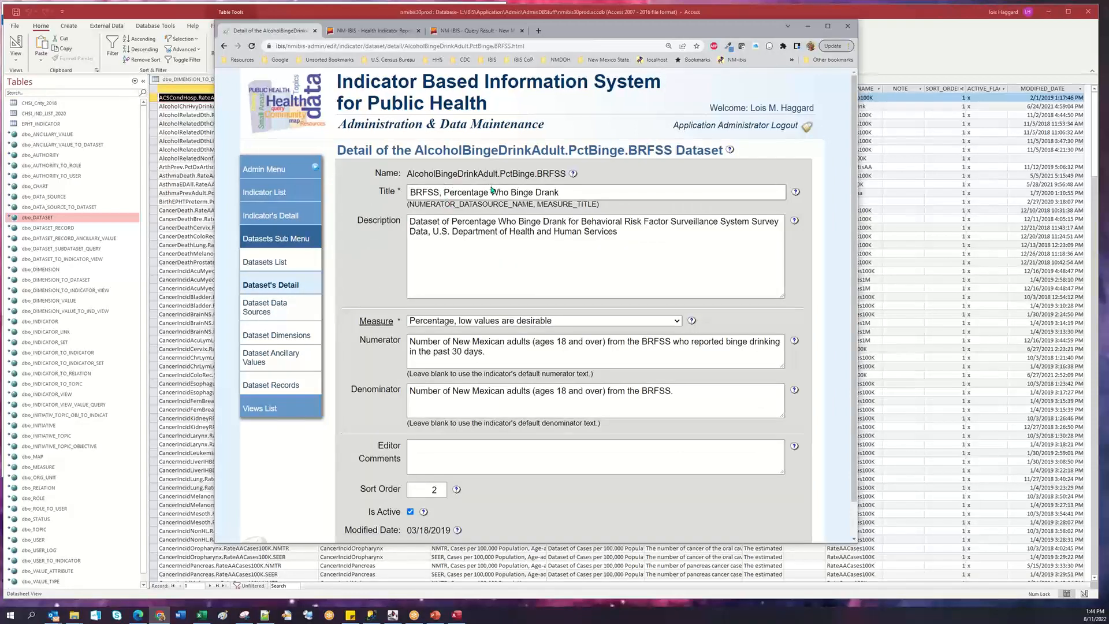
pyautogui.moveTo(501, 173); pyautogui.dragTo(536, 173)
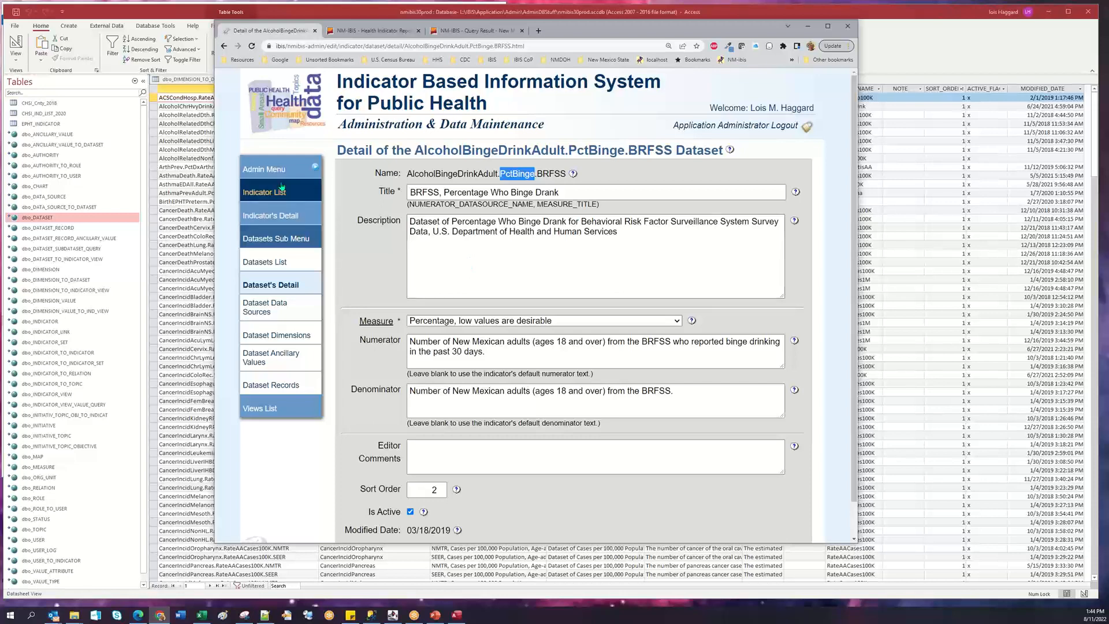
# Open the Measure Maintenance Selection List and search the page for PctLow.
pyautogui.moveTo(277, 175)
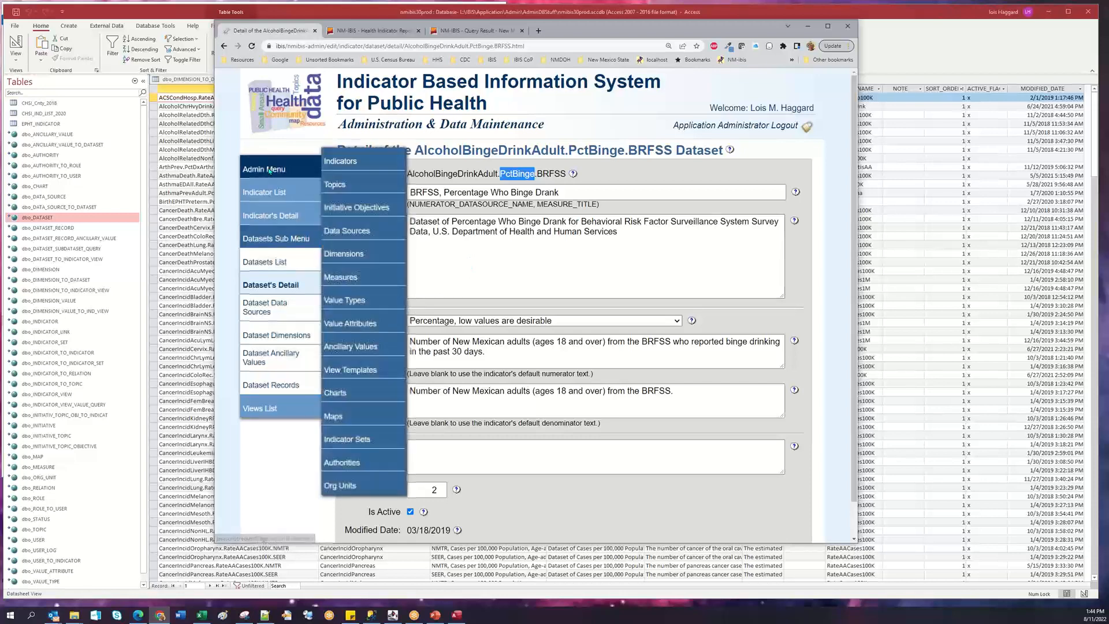
pyautogui.click(341, 277)
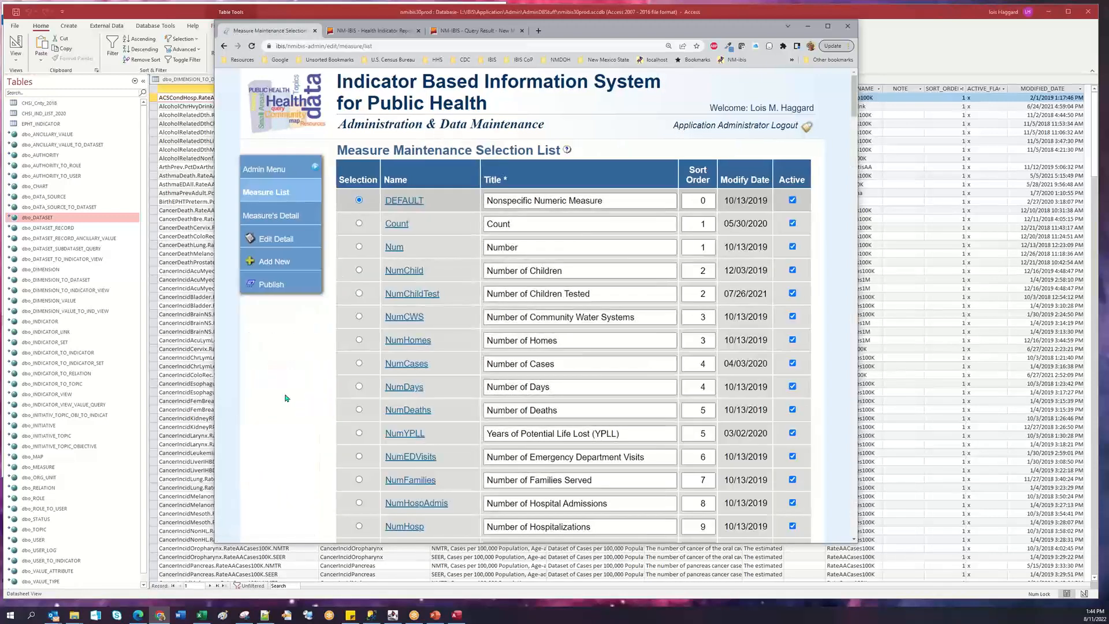
pyautogui.hotkey('ctrl', 'f')
pyautogui.write('P')
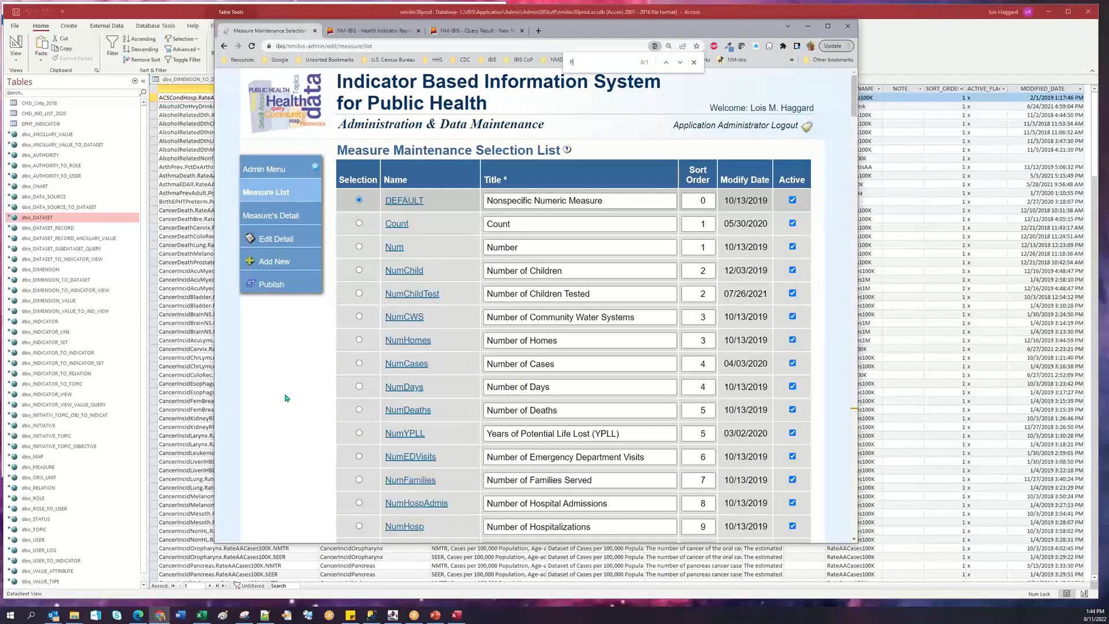
pyautogui.write('ctLow')
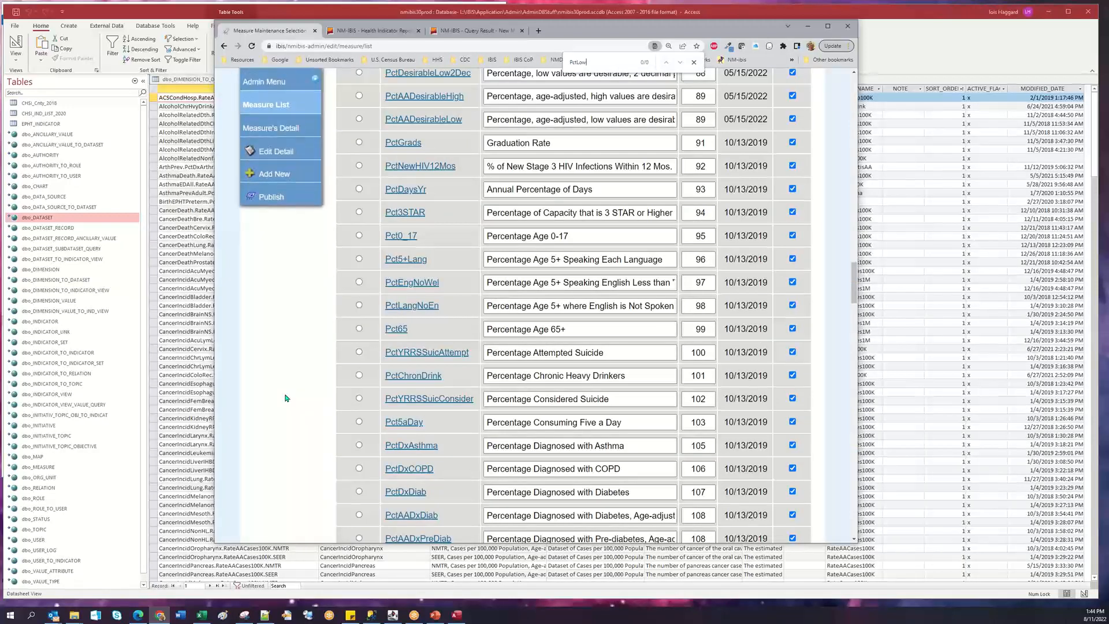
# Open the detail of the PctAADesirableLow measure and examine its name and title.
pyautogui.click(424, 122)
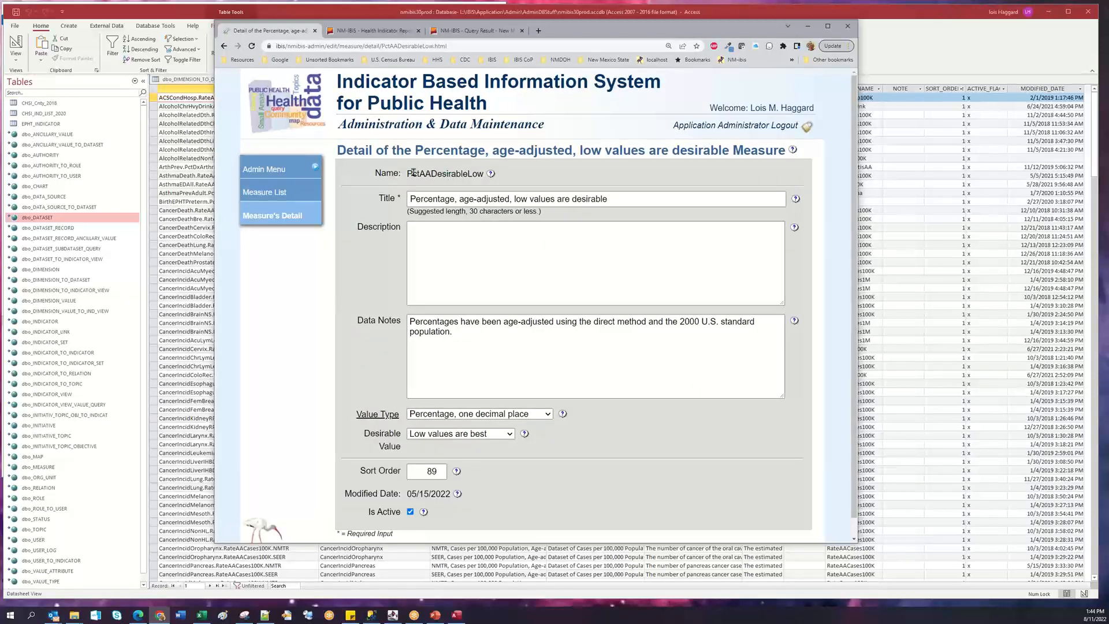
pyautogui.moveTo(407, 173); pyautogui.dragTo(485, 174)
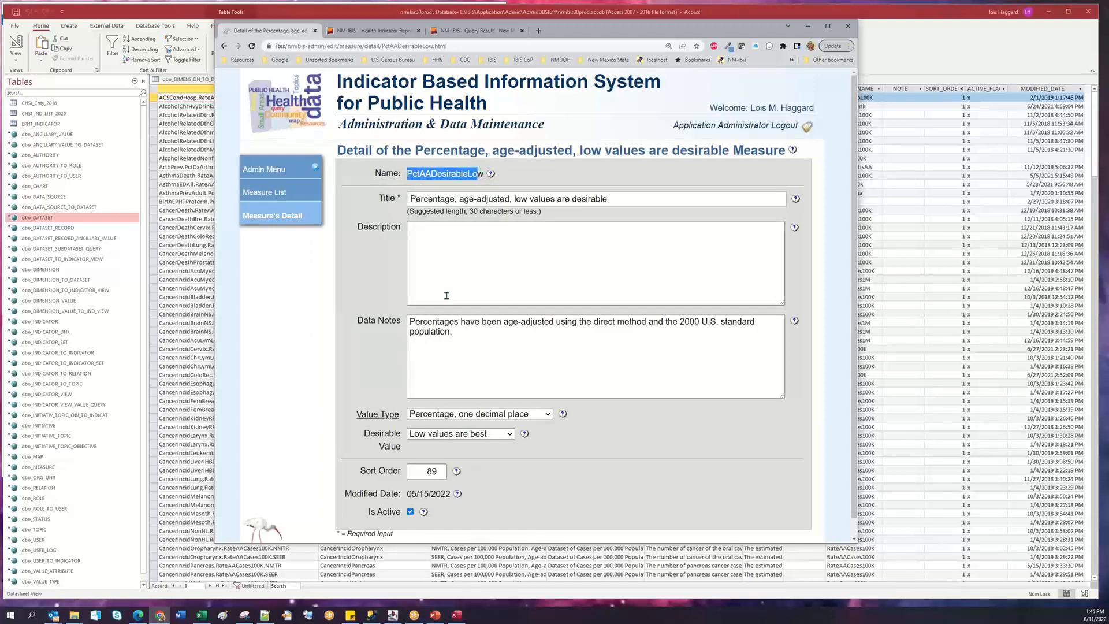
pyautogui.click(454, 200)
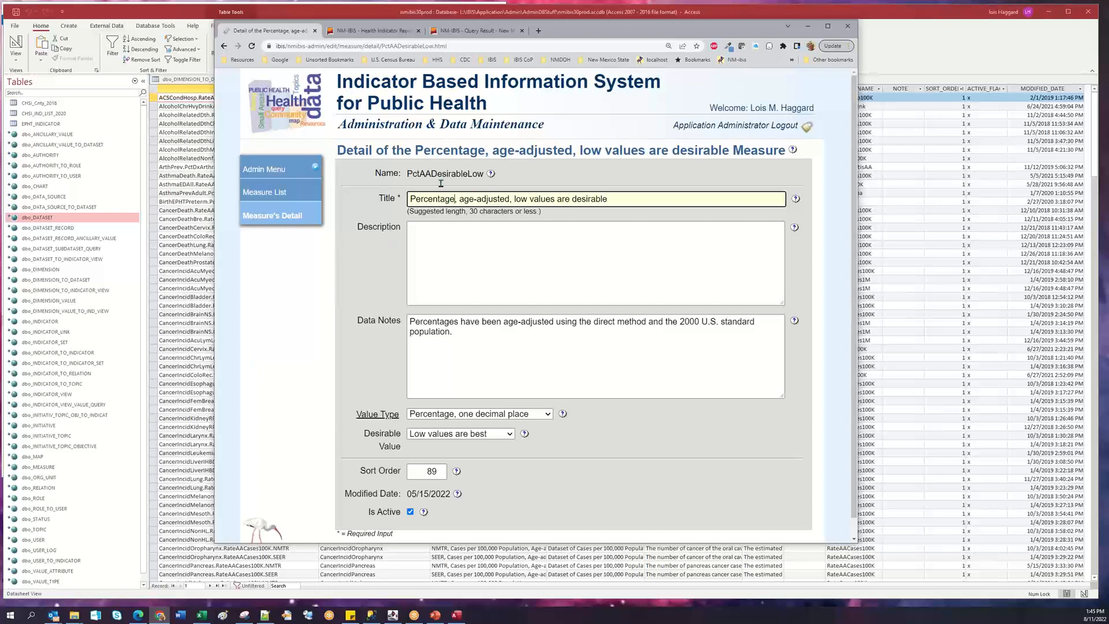
# Glance at the Access dataset table, return to Chrome, open the AlcoholBingeDrinkAdult indicator's datasets list and highlight the PctBinge.BRFSS dataset's measure.
pyautogui.click(169, 99)
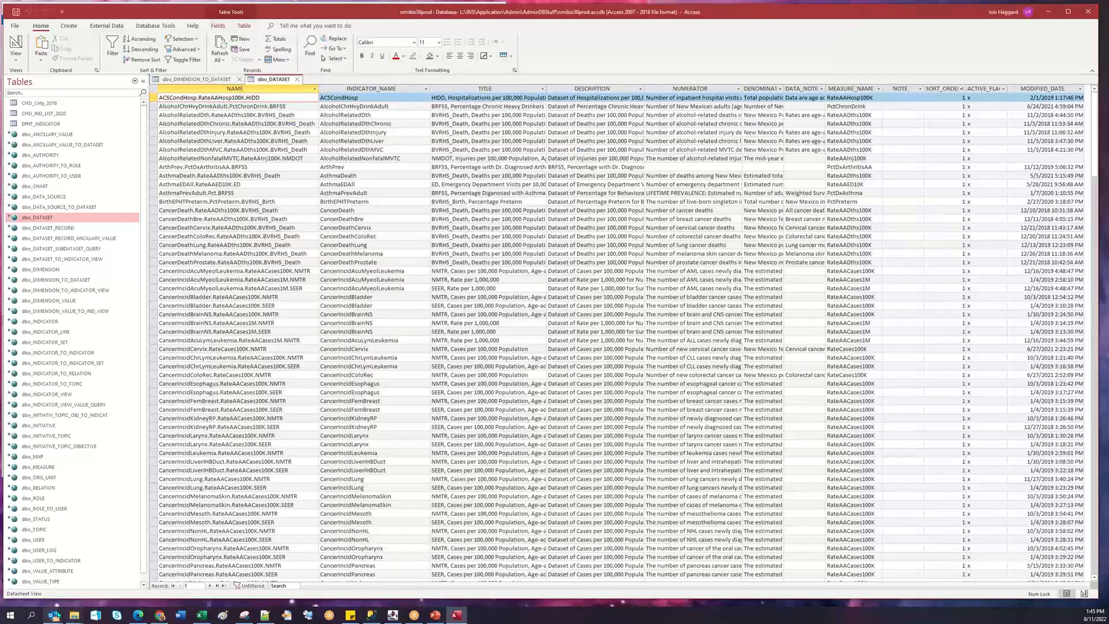
pyautogui.click(159, 615)
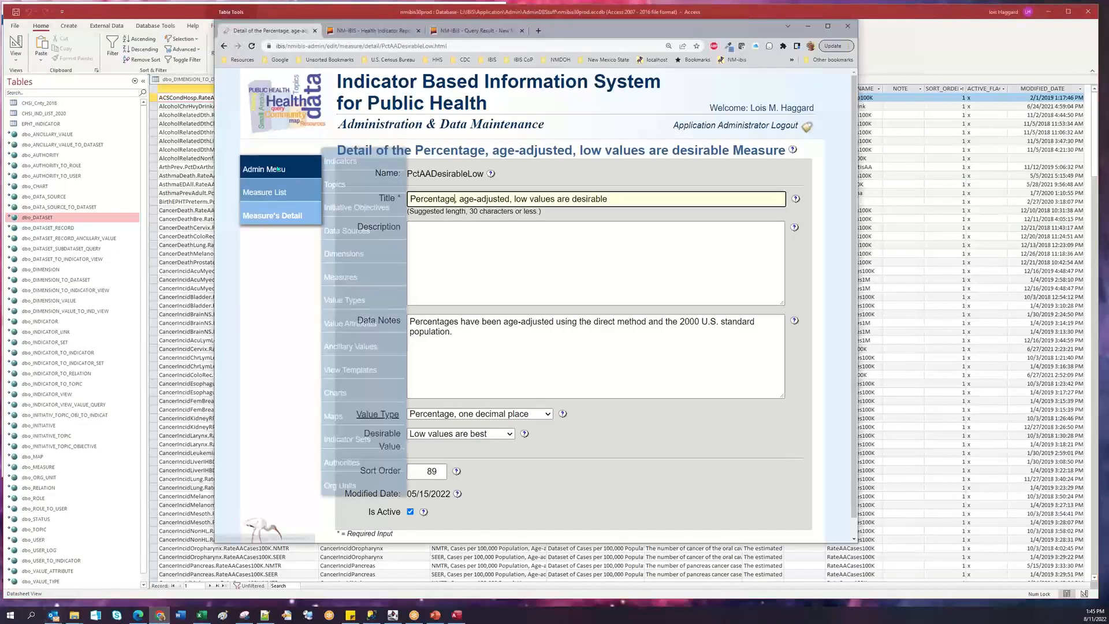
pyautogui.click(331, 167)
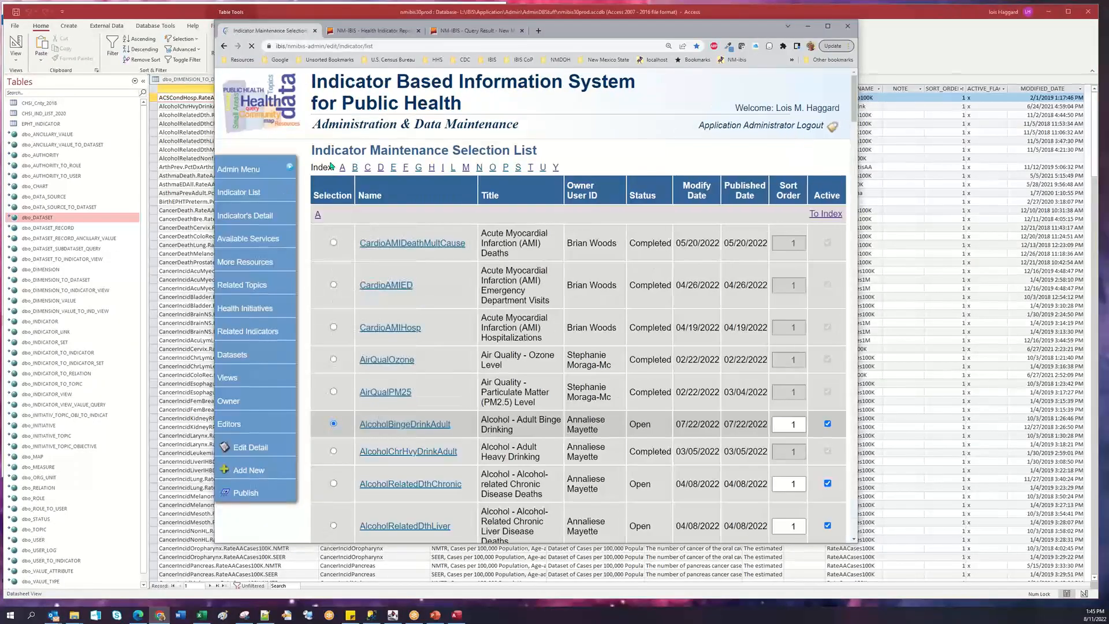
pyautogui.click(391, 428)
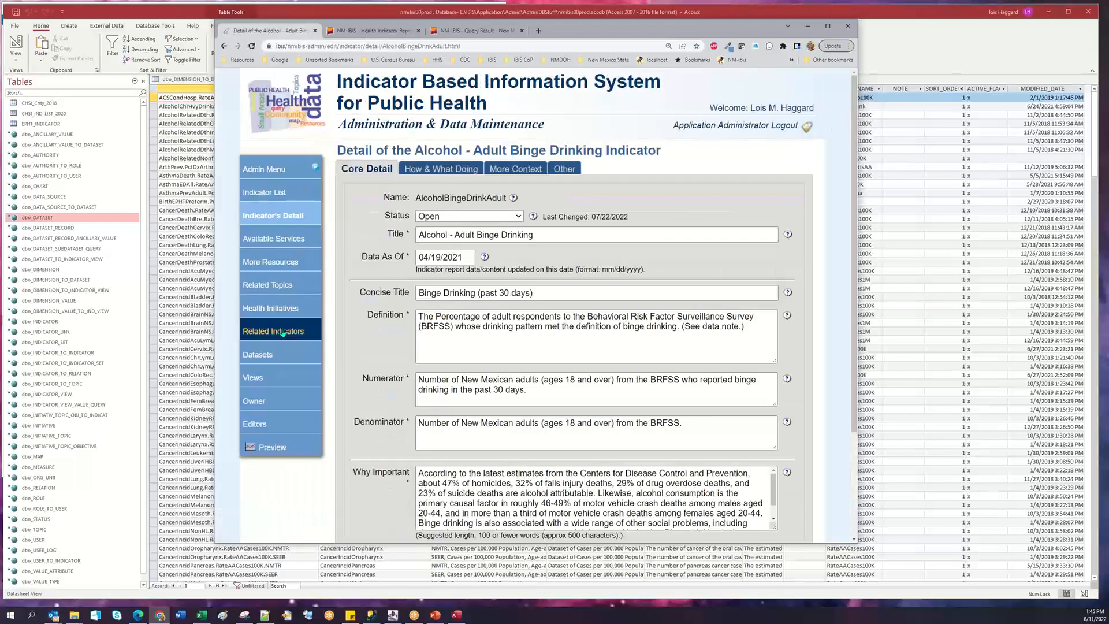
pyautogui.click(256, 355)
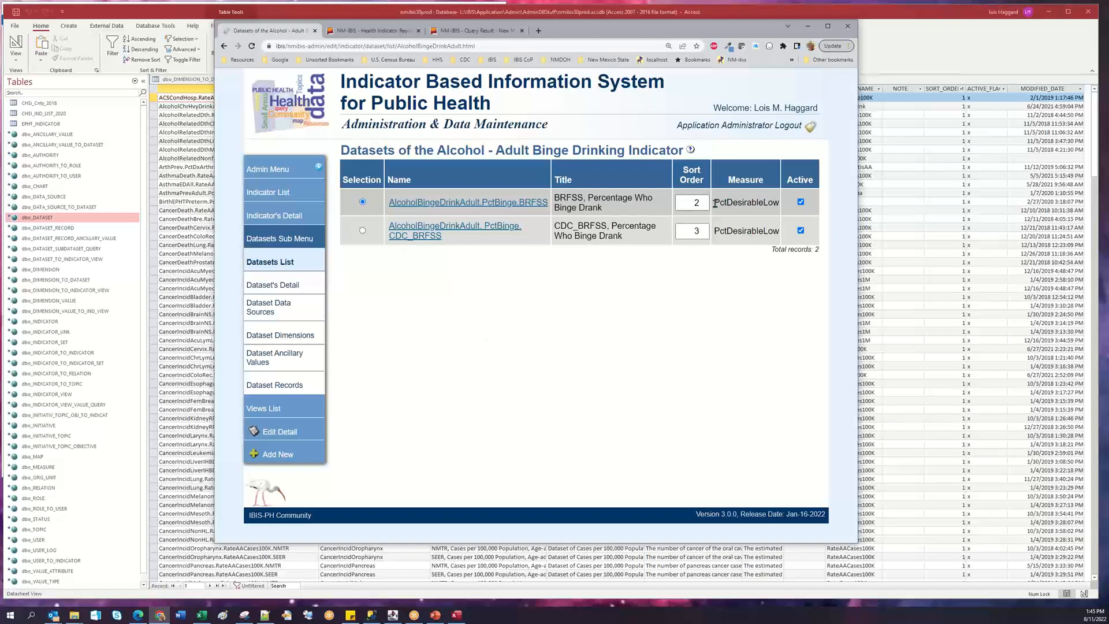
pyautogui.moveTo(715, 202); pyautogui.dragTo(784, 206)
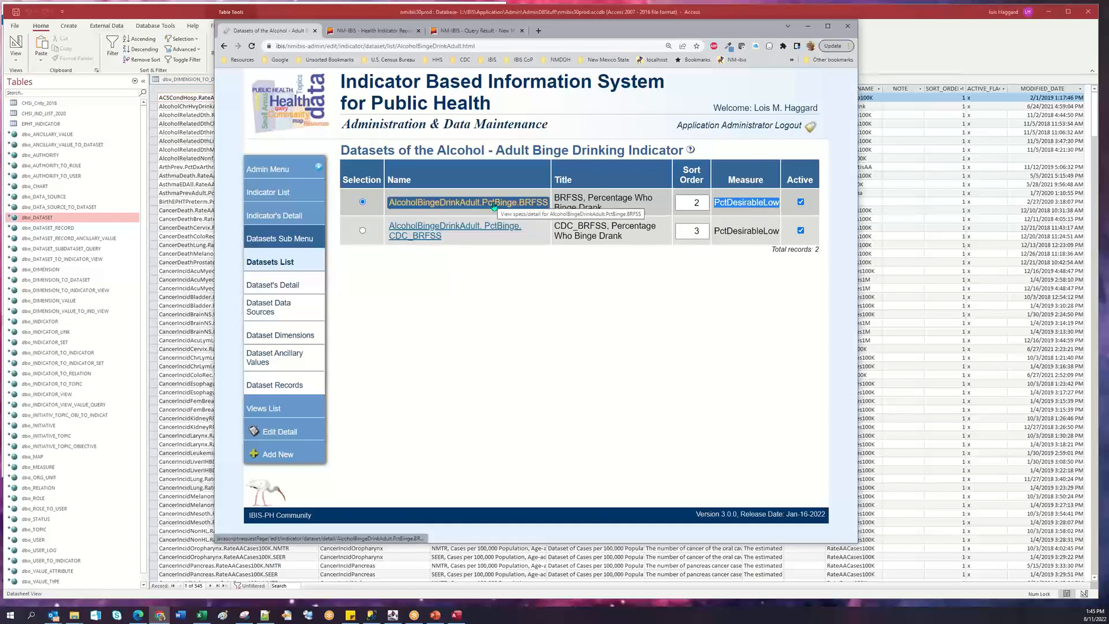
pyautogui.click(498, 267)
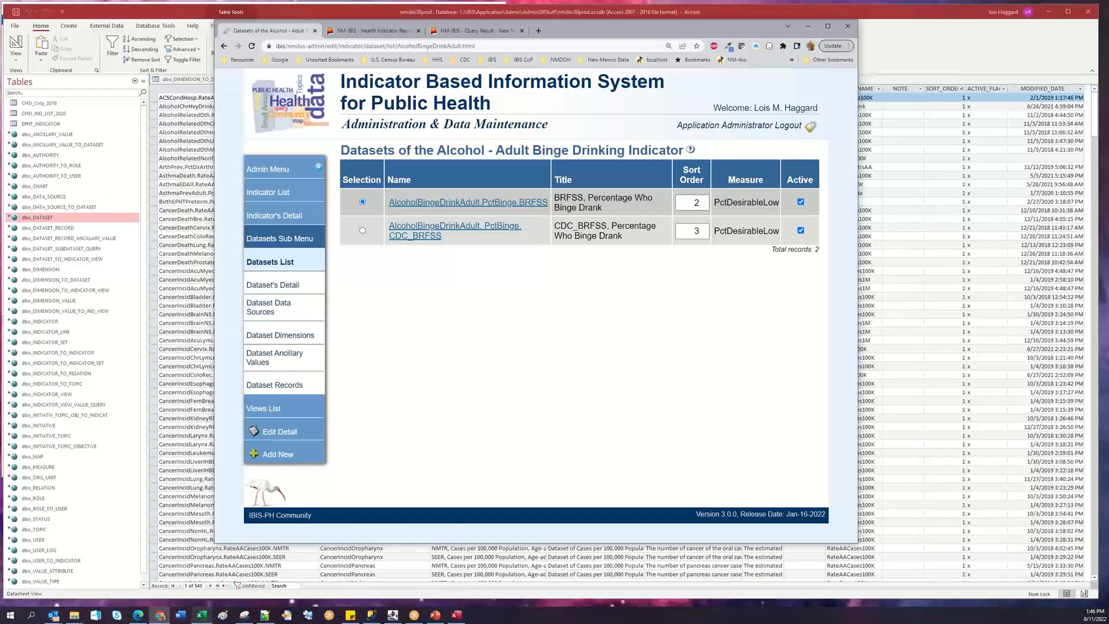
# Switch to CommonScripts.txt in Notepad++ and go line by line through the tables to touch when a dataset name changes.
pyautogui.click(265, 615)
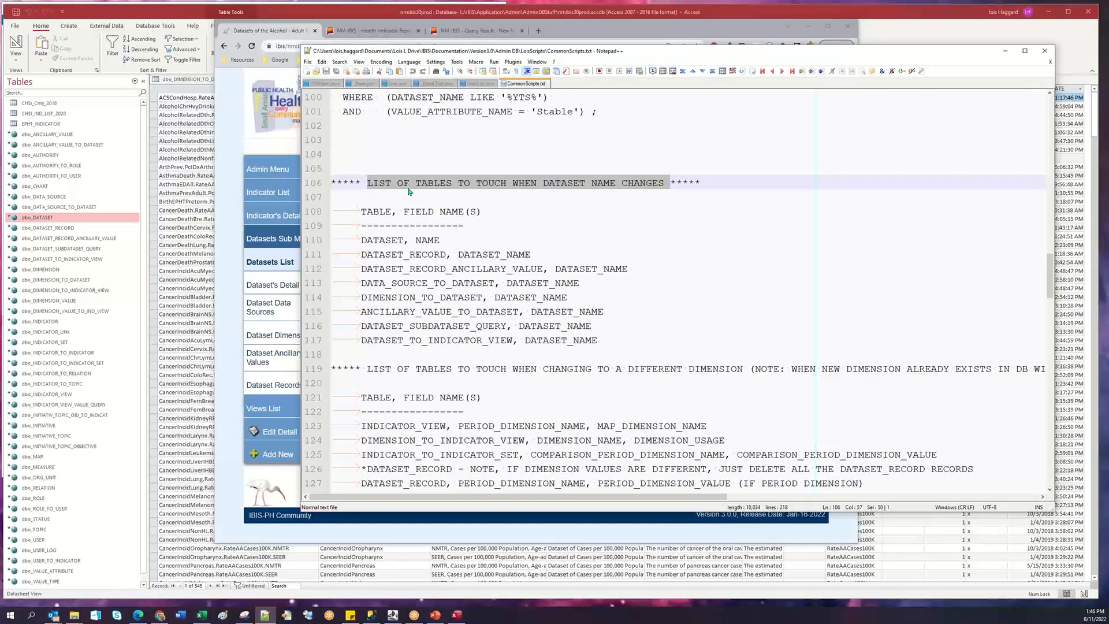
pyautogui.scroll(-1, 577, 232)
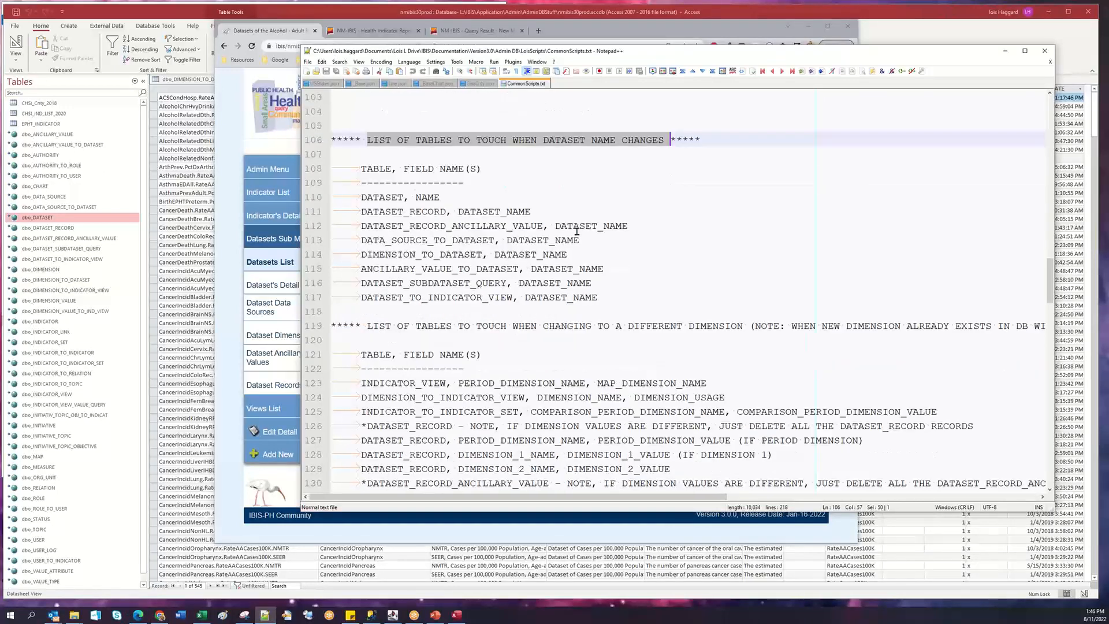
pyautogui.click(361, 198)
pyautogui.click(361, 211)
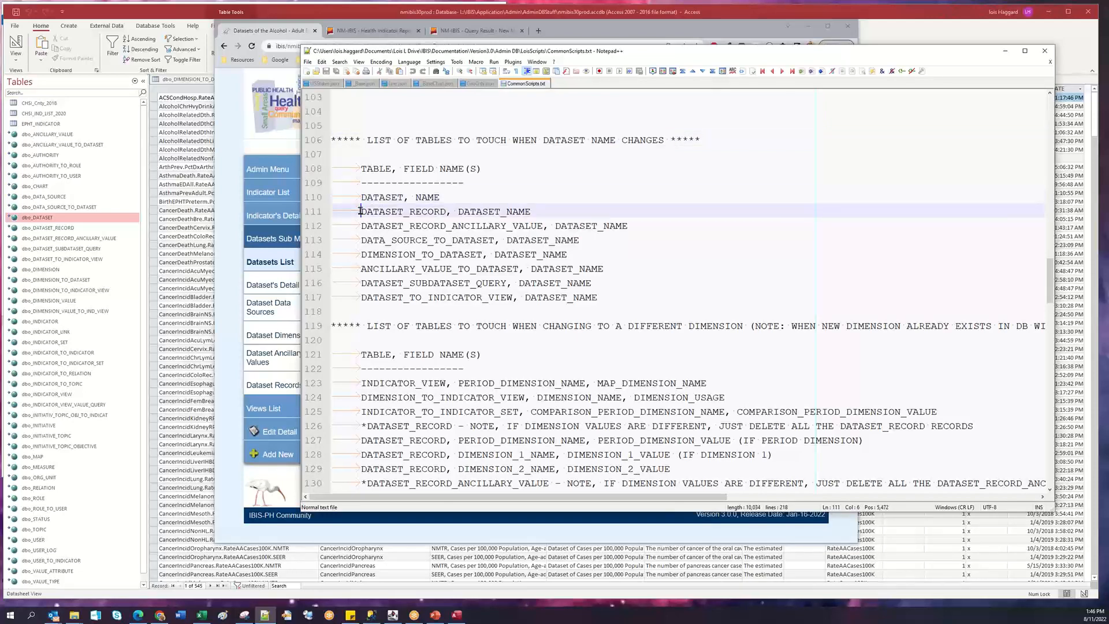
pyautogui.click(363, 225)
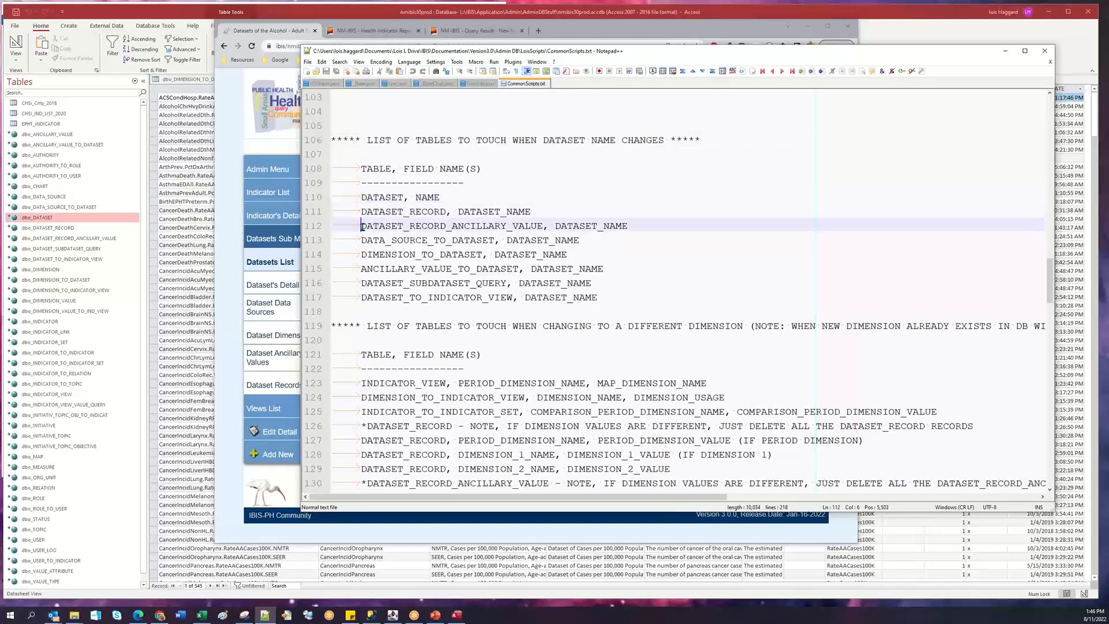
pyautogui.click(361, 240)
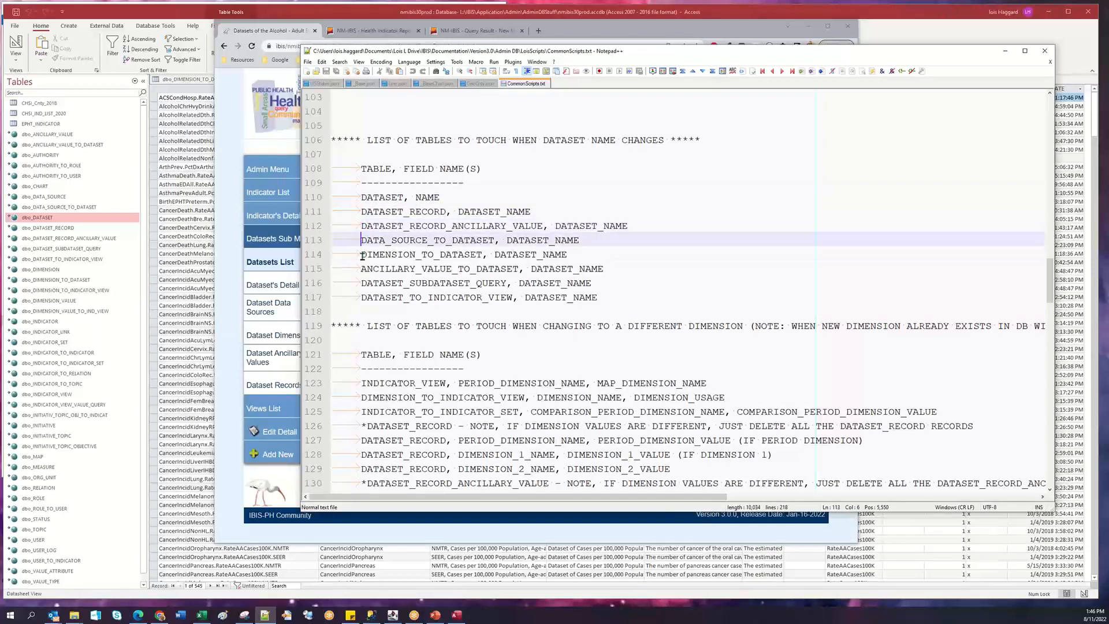
pyautogui.click(359, 255)
pyautogui.click(361, 269)
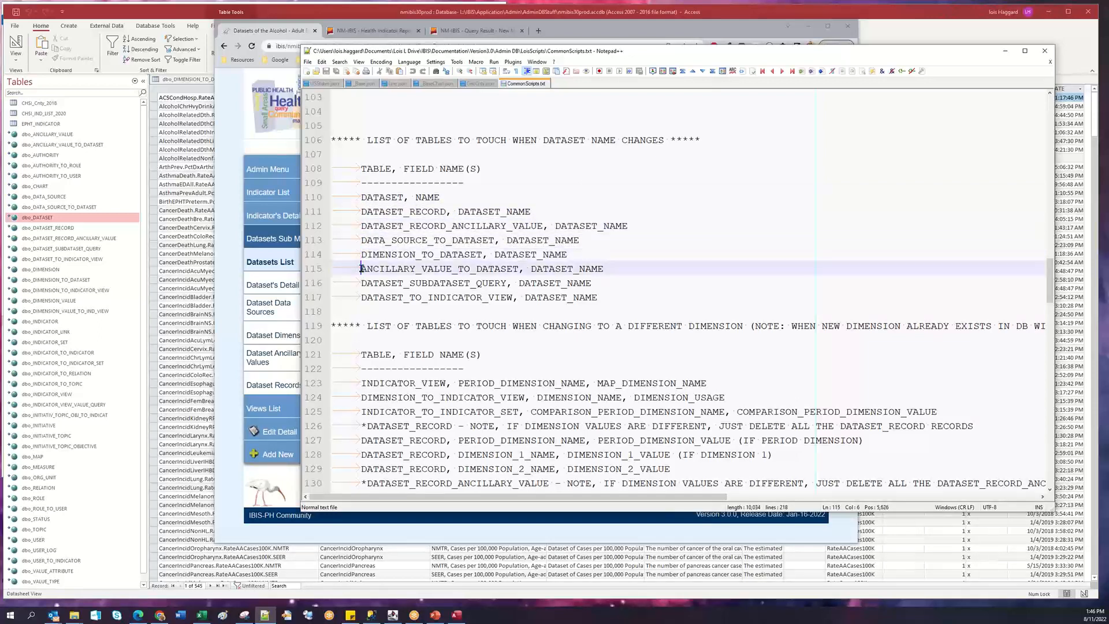
pyautogui.click(363, 282)
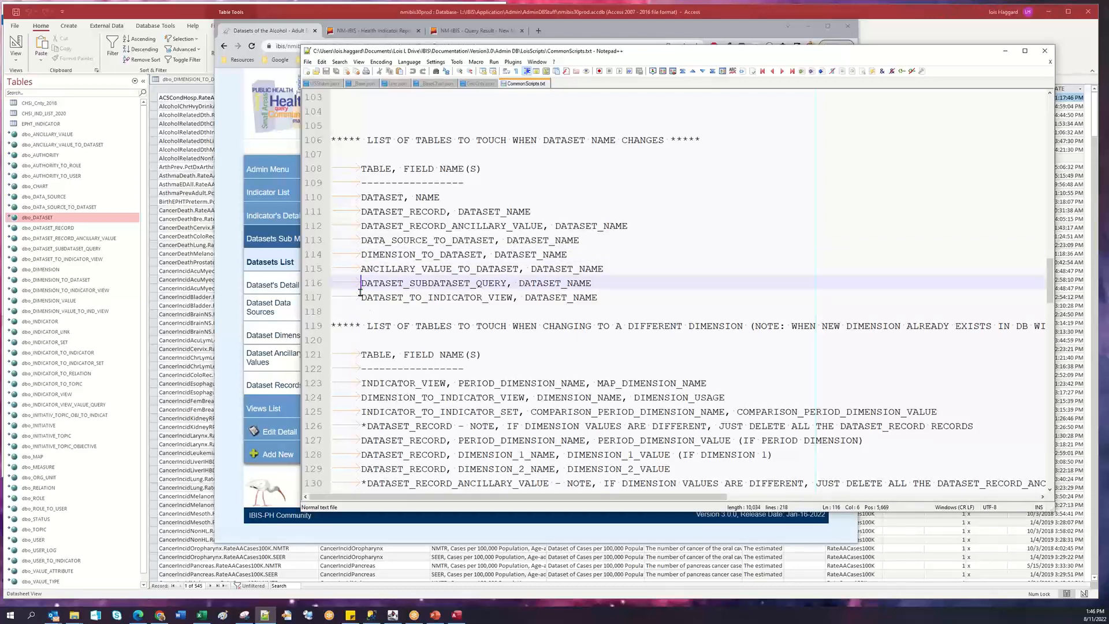
pyautogui.click(361, 299)
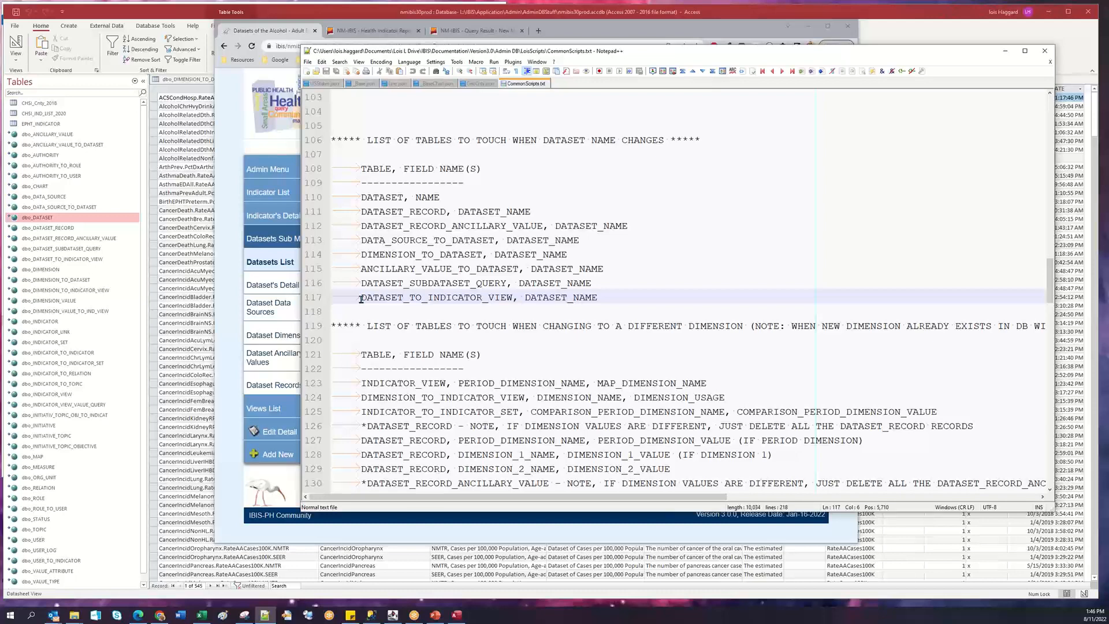
# Examine the list of tables to touch when changing to a different dimension, widening the Notepad++ window to read its full note.
pyautogui.scroll(-4, 361, 298)
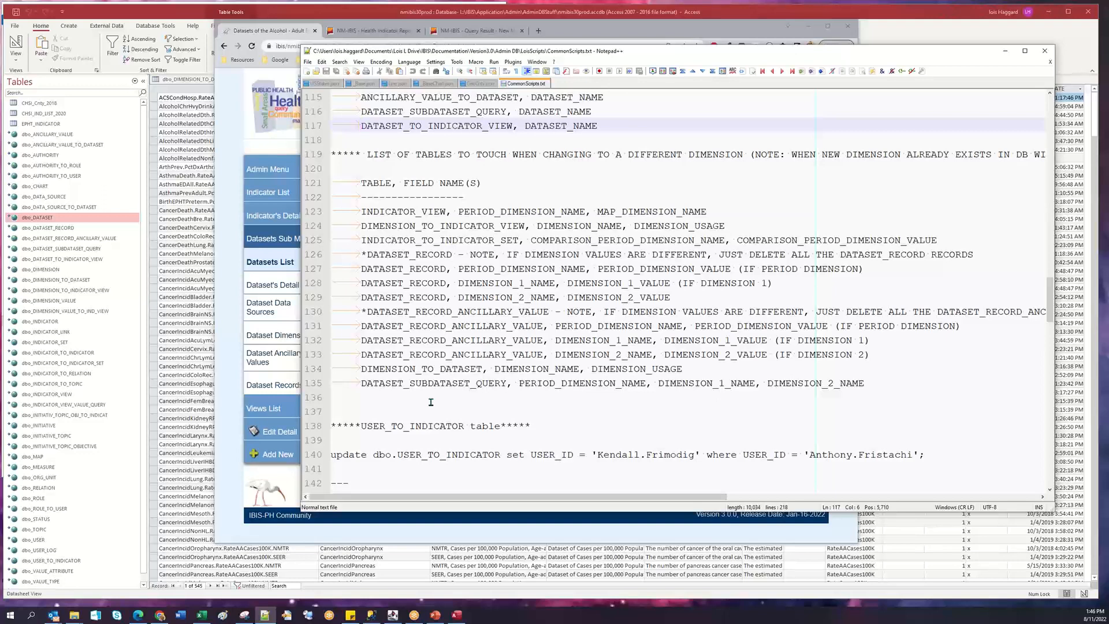
pyautogui.scroll(3, 431, 402)
pyautogui.scroll(-3, 431, 402)
pyautogui.moveTo(368, 154); pyautogui.dragTo(748, 159)
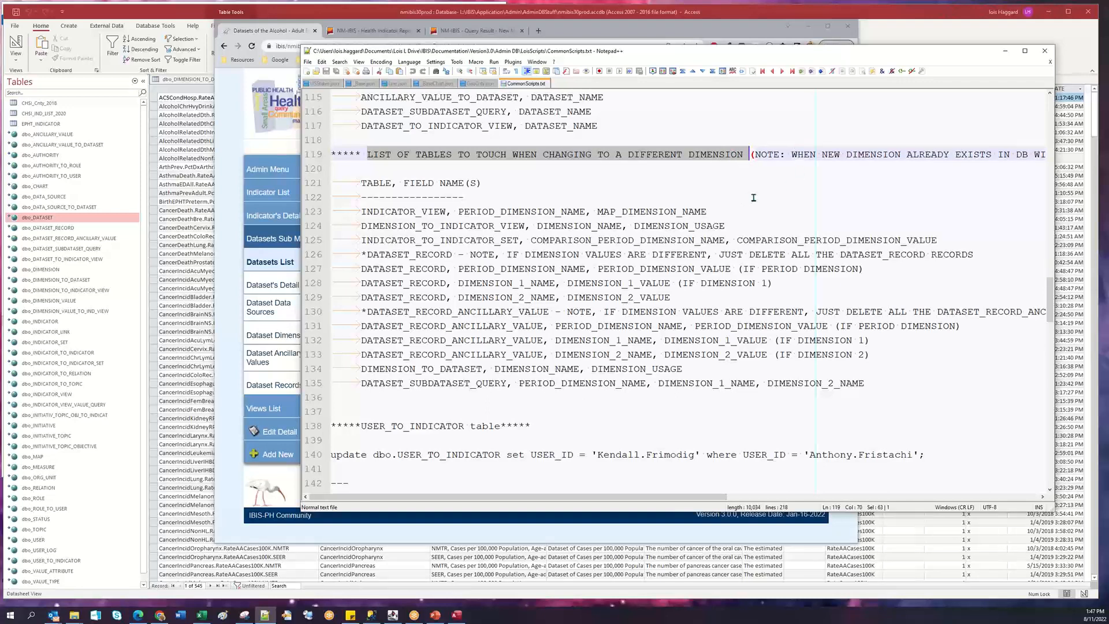
pyautogui.moveTo(302, 309); pyautogui.dragTo(98, 309)
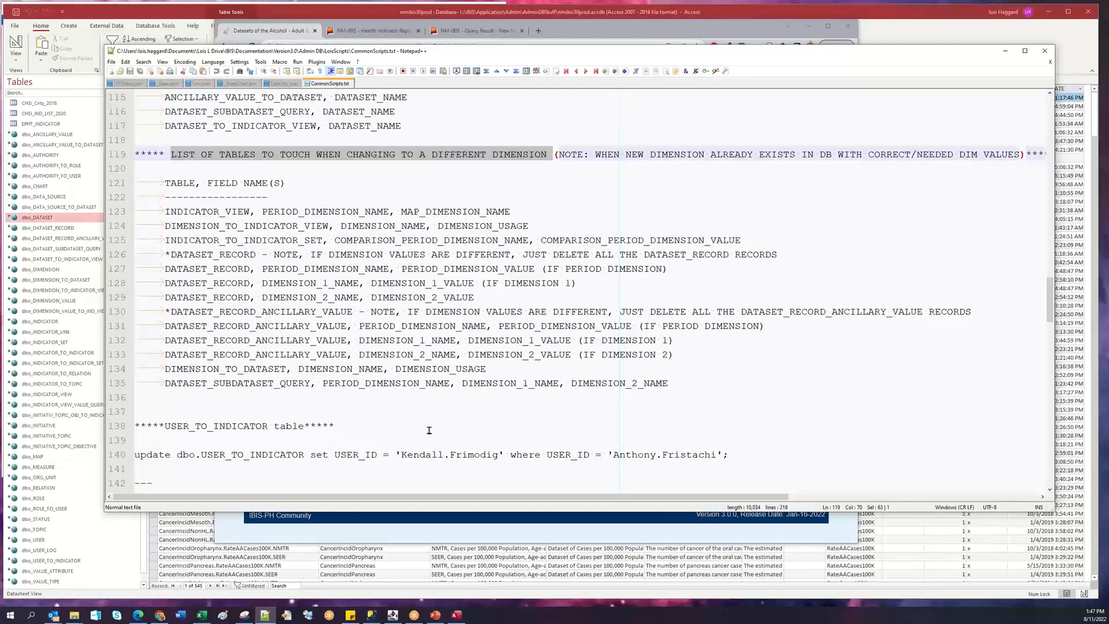
pyautogui.doubleClick(606, 155)
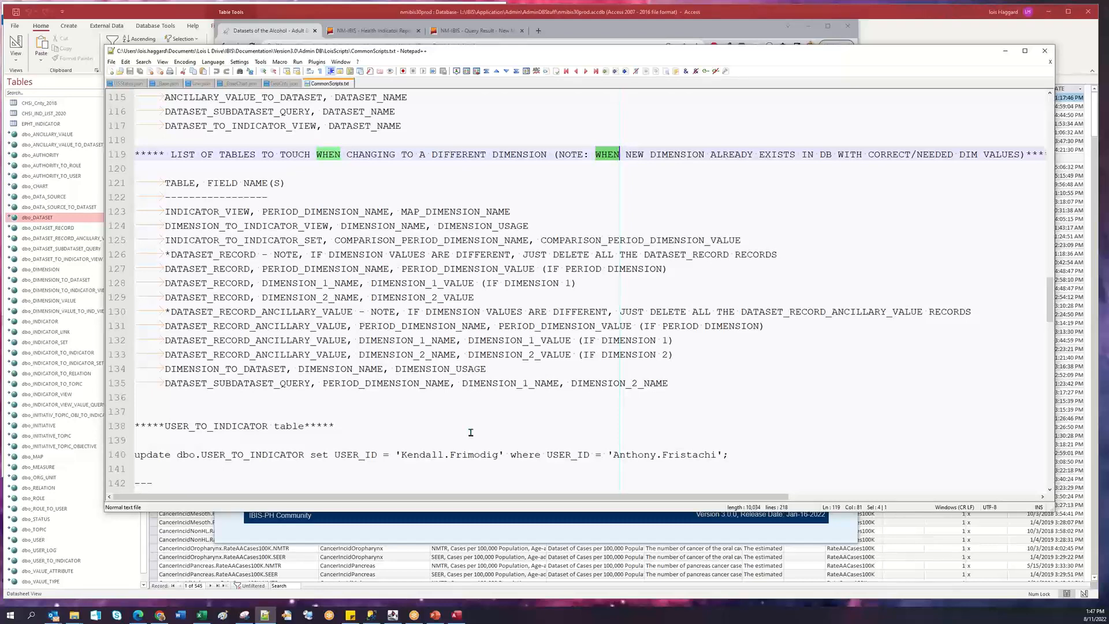
# Return briefly to Chrome, then switch to Outlook and place the "Indicator report training on Thursday" message over the browser window.
pyautogui.click(430, 539)
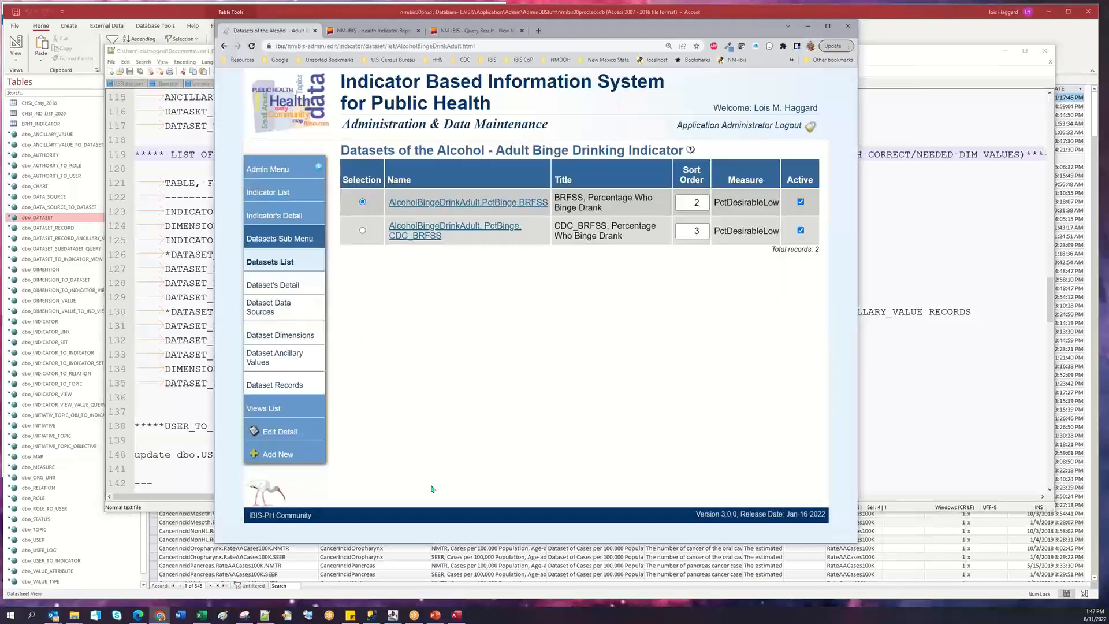
pyautogui.click(256, 169)
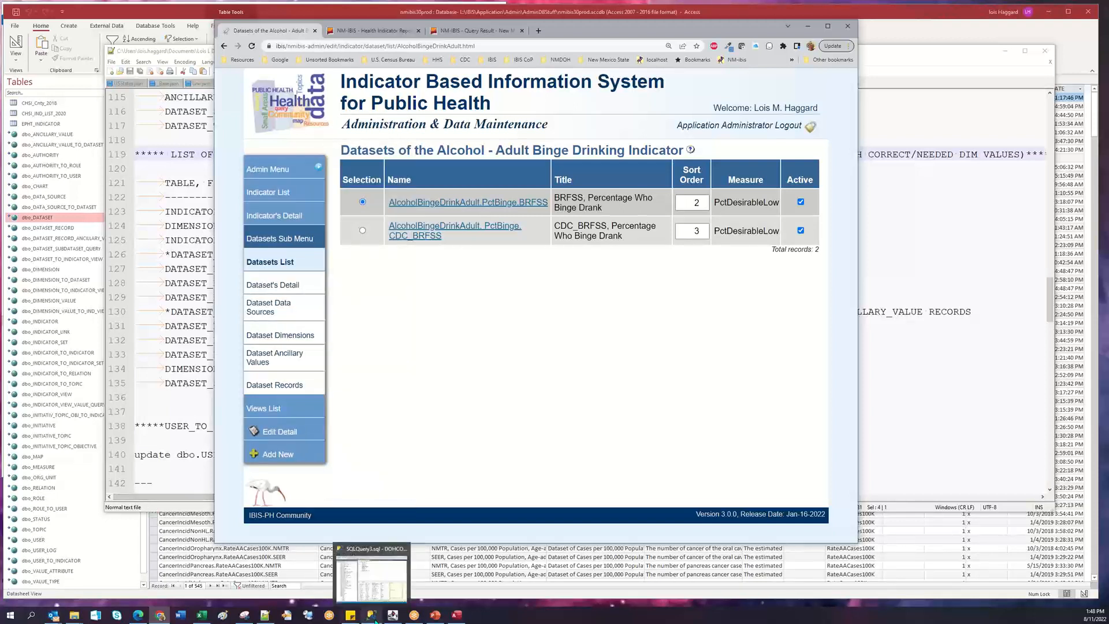
pyautogui.moveTo(452, 619)
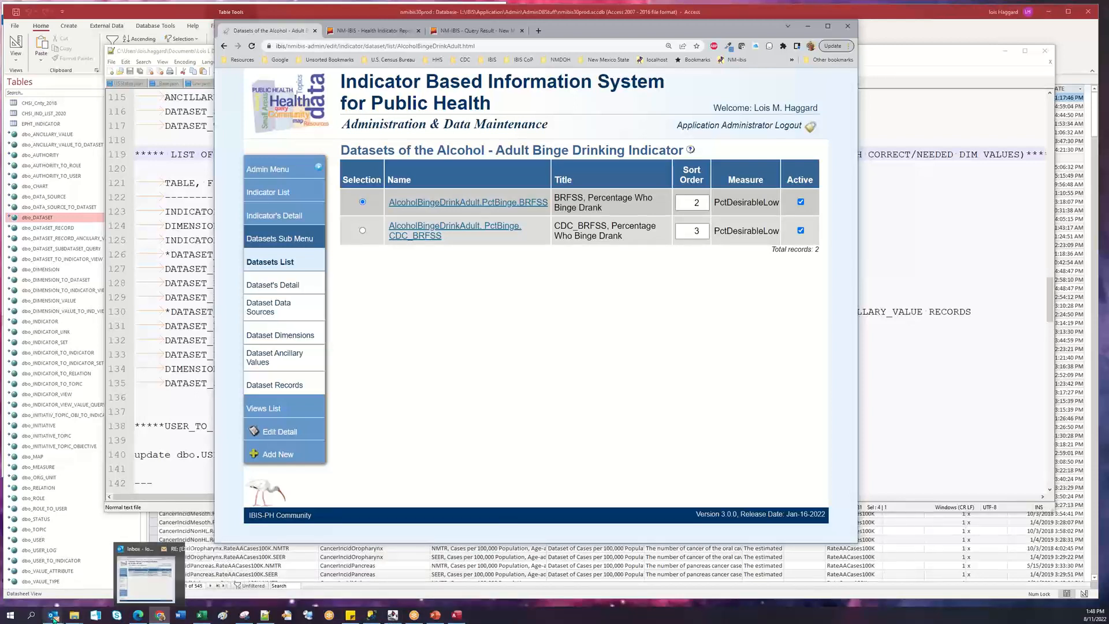
pyautogui.moveTo(69, 606)
pyautogui.click(93, 590)
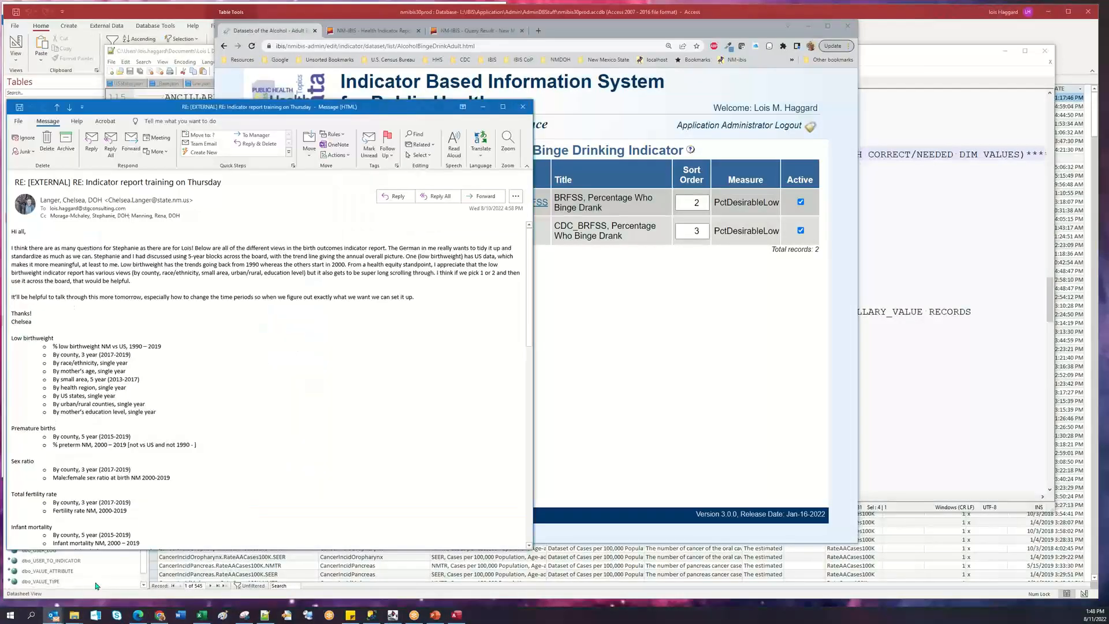
pyautogui.moveTo(166, 107); pyautogui.dragTo(389, 22)
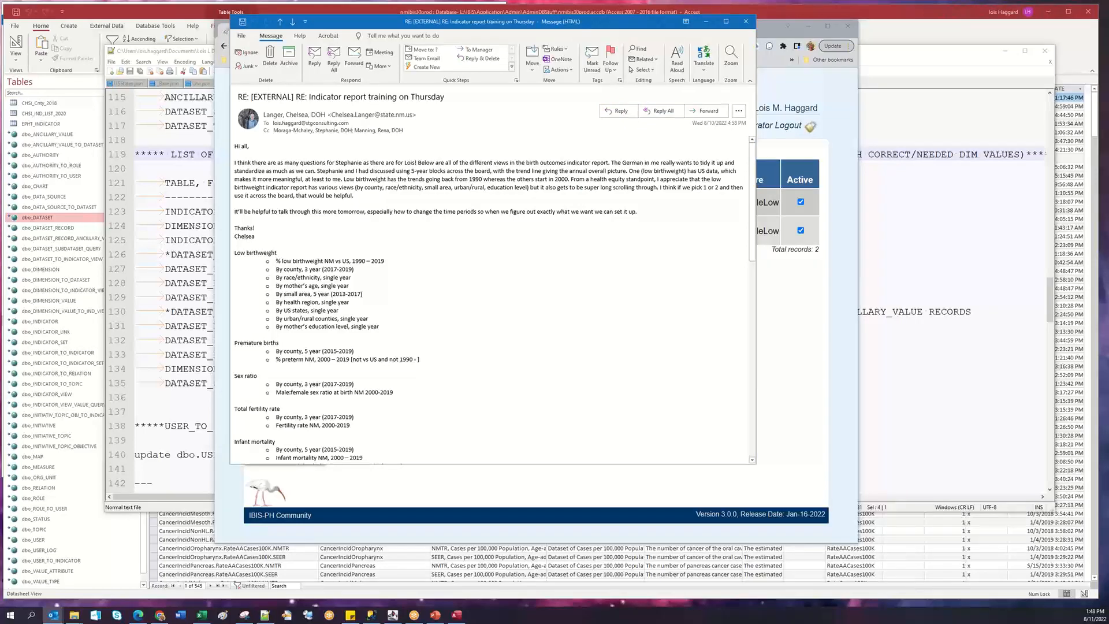
# Start a reply to the training message and skim its quoted thread to the list of birth outcome views.
pyautogui.hotkey('ctrl', 'r')
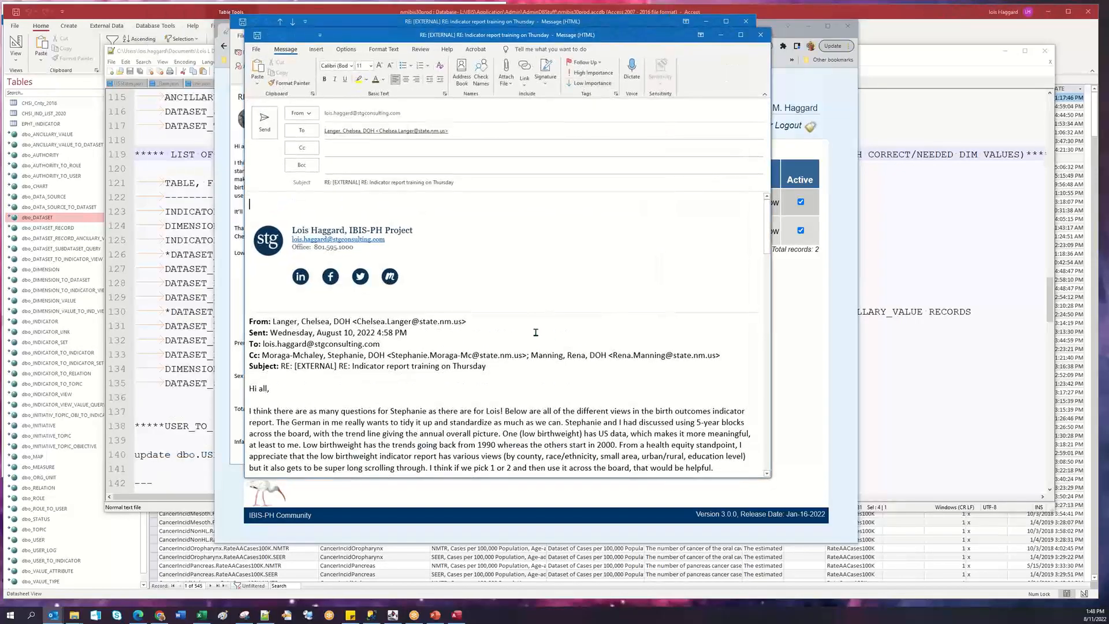
pyautogui.scroll(-15, 536, 333)
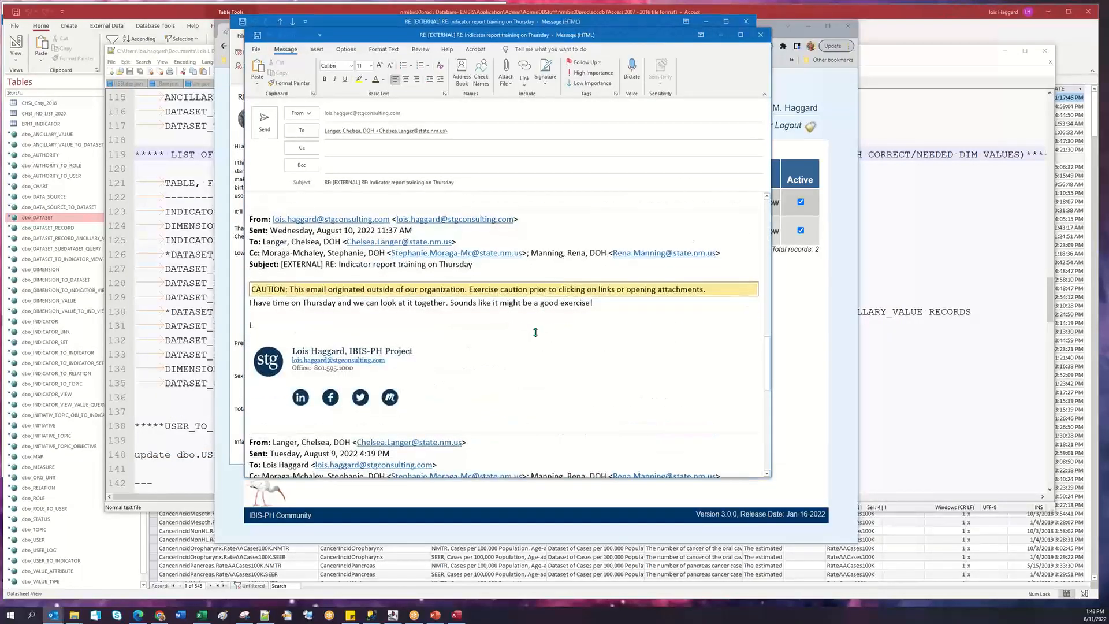
pyautogui.moveTo(730, 477); pyautogui.dragTo(762, 556)
pyautogui.press('Delete')
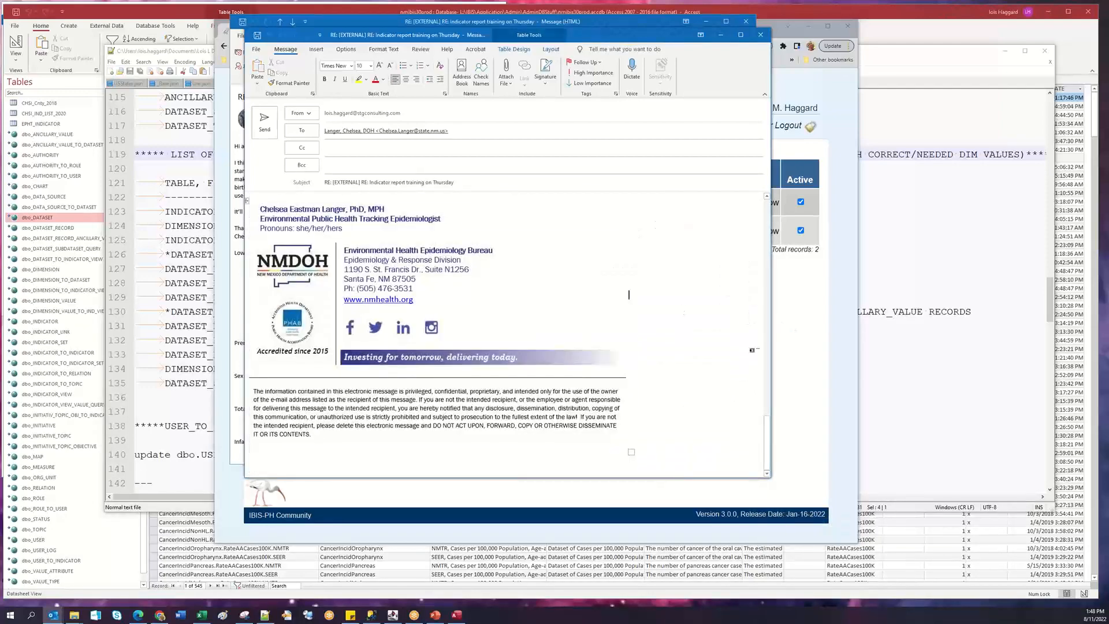
pyautogui.scroll(10, 766, 454)
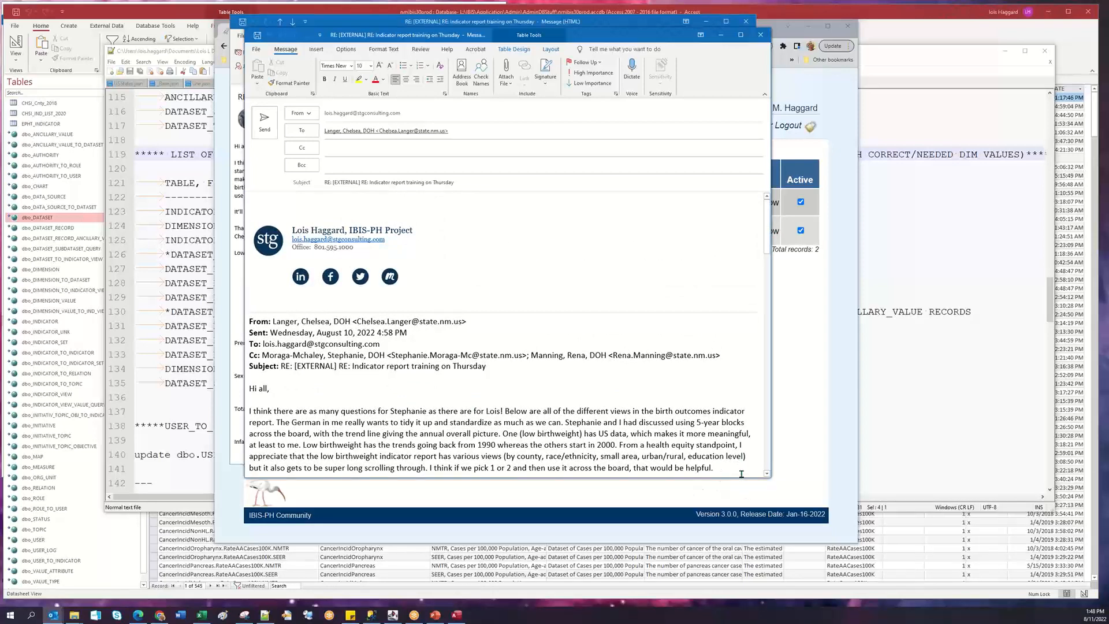
pyautogui.scroll(-12, 601, 308)
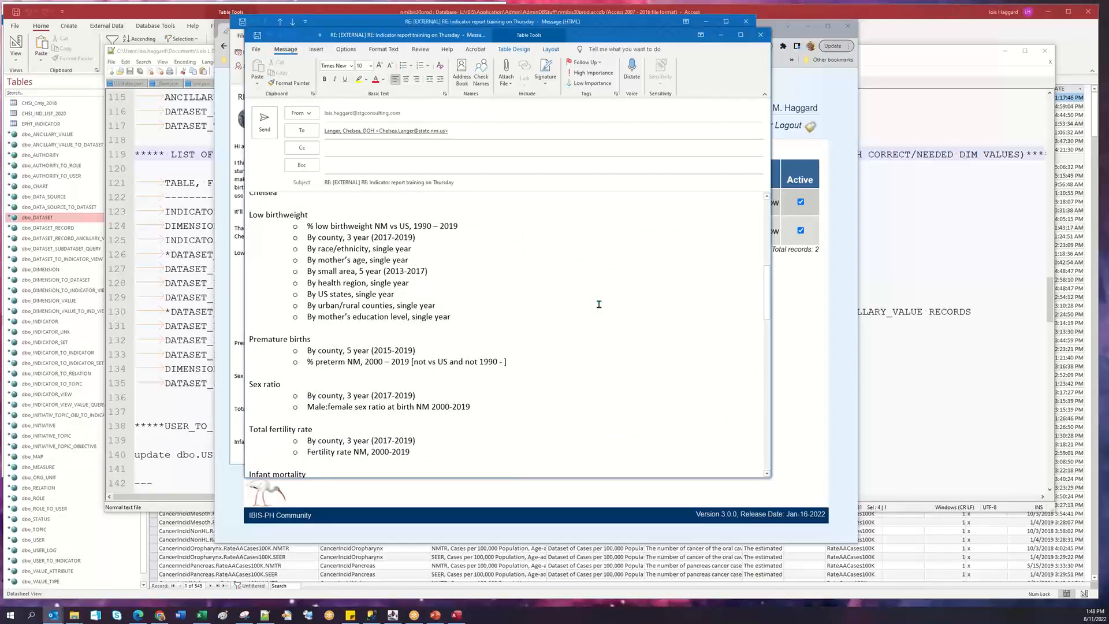
# Select the whole reply draft and enlarge its text by two size steps, bringing the message body to 14 pt.
pyautogui.hotkey('ctrl', 'a')
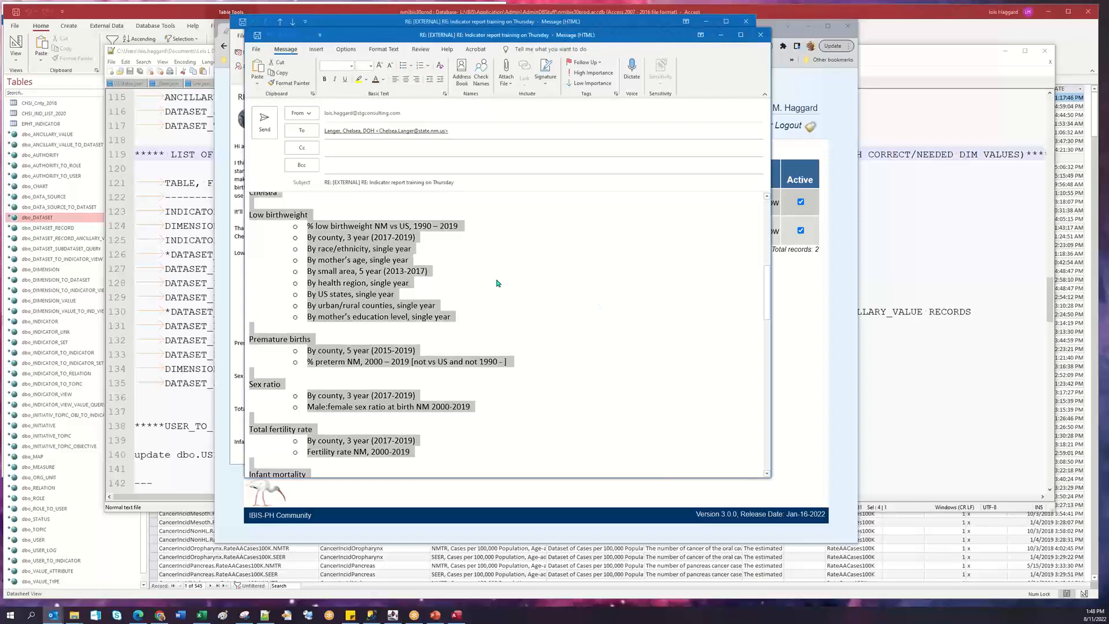
pyautogui.click(379, 68)
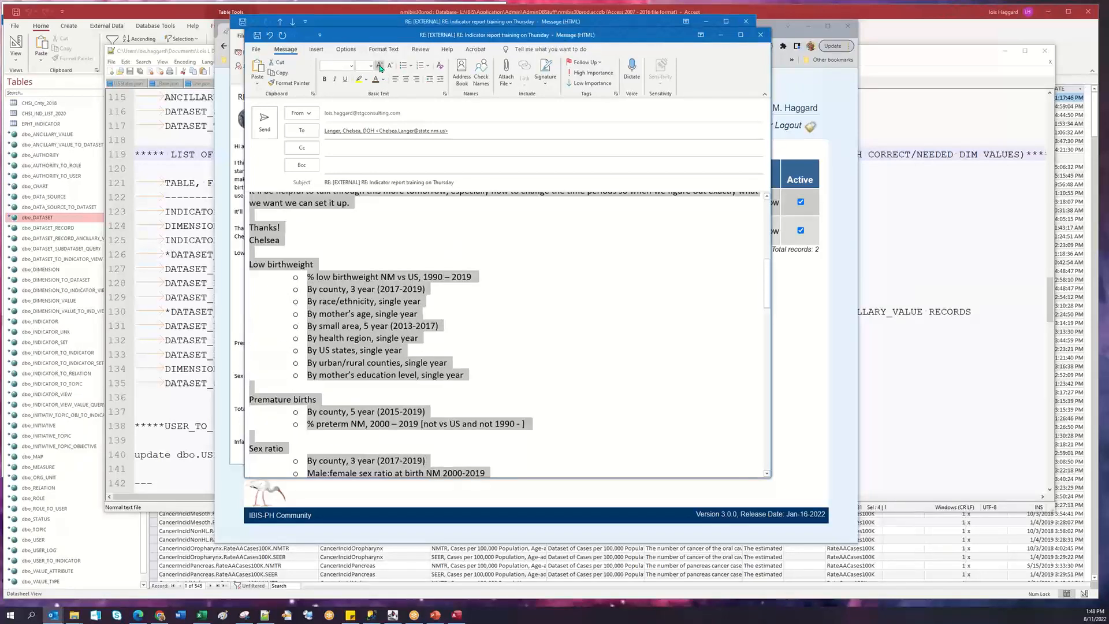
pyautogui.click(379, 68)
pyautogui.click(532, 332)
pyautogui.scroll(-3, 568, 314)
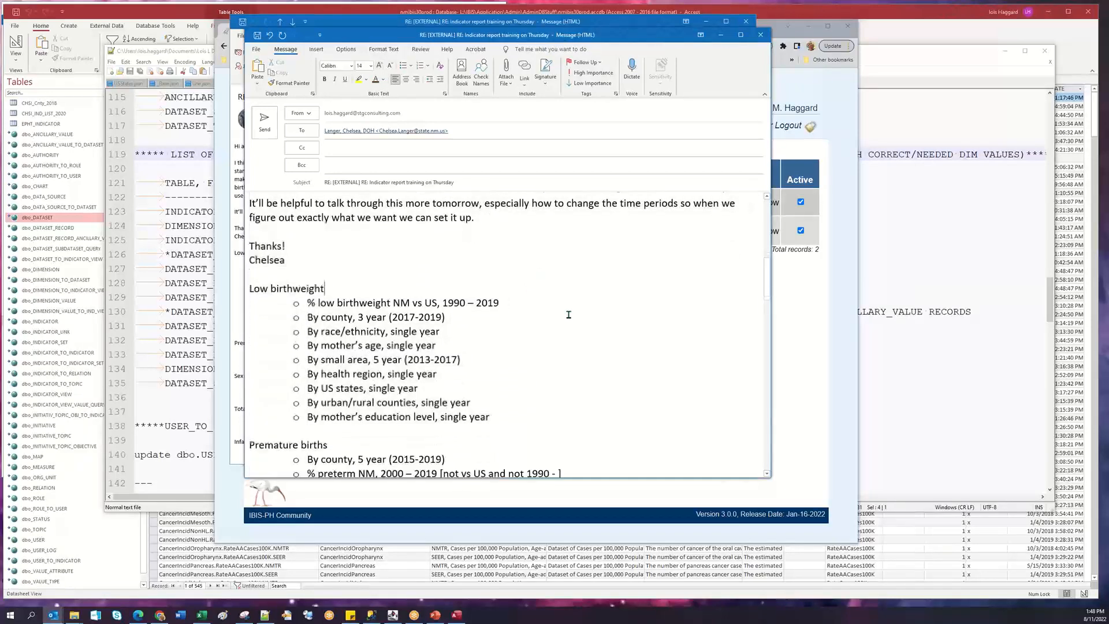
# Review the quoted request and the low birthweight views, highlighting "5-year blocks across the board" and "annual overall picture".
pyautogui.scroll(4, 569, 315)
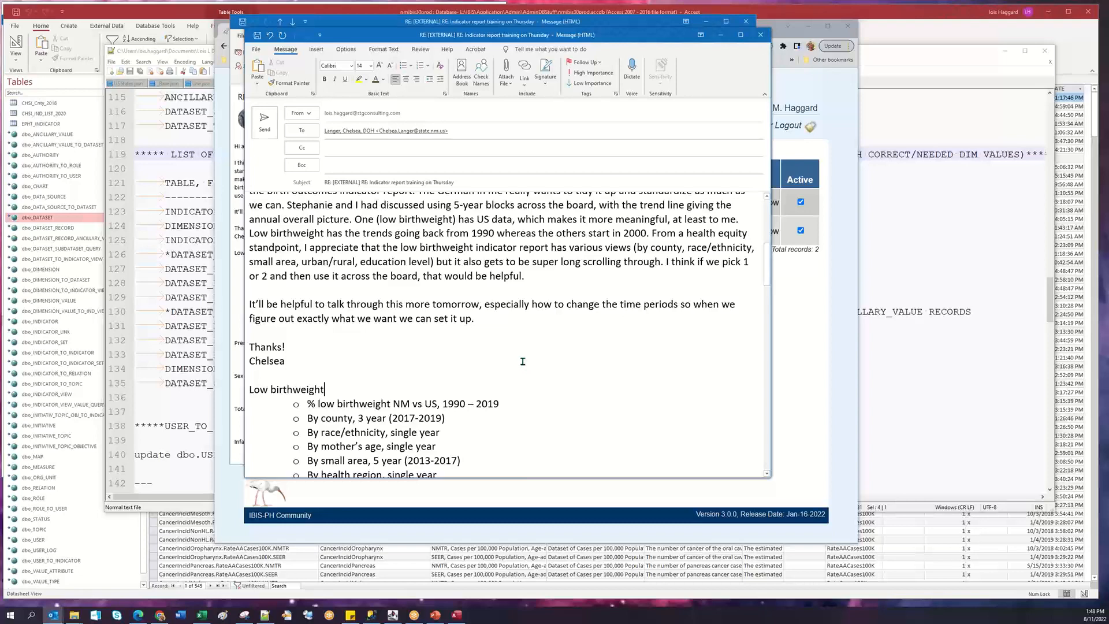
pyautogui.scroll(-3, 527, 361)
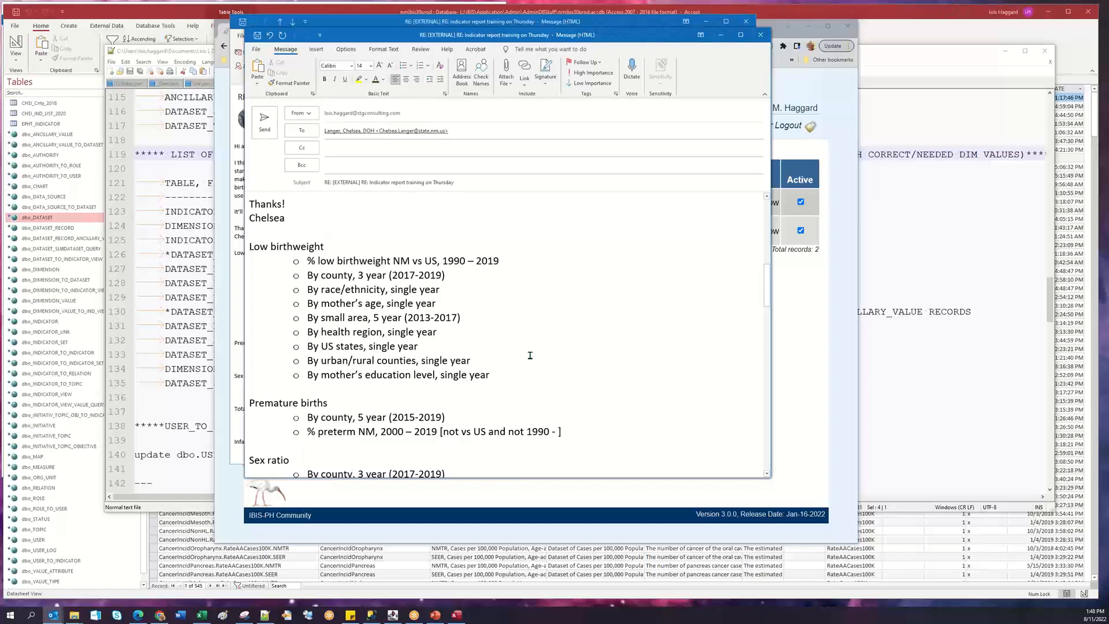
pyautogui.scroll(-1, 530, 355)
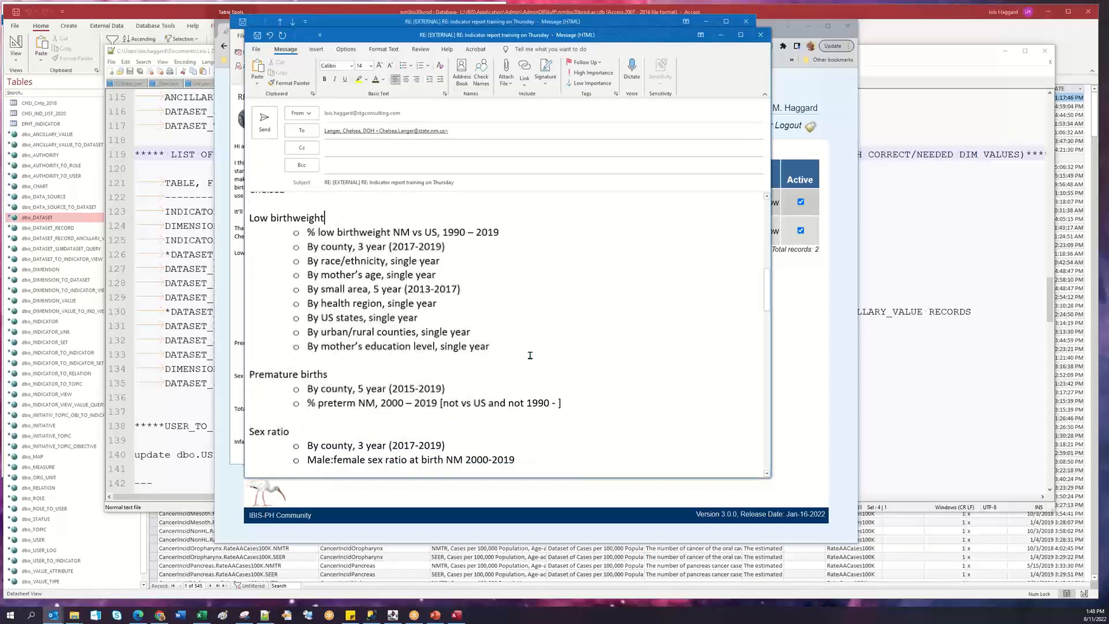
pyautogui.scroll(-1, 530, 356)
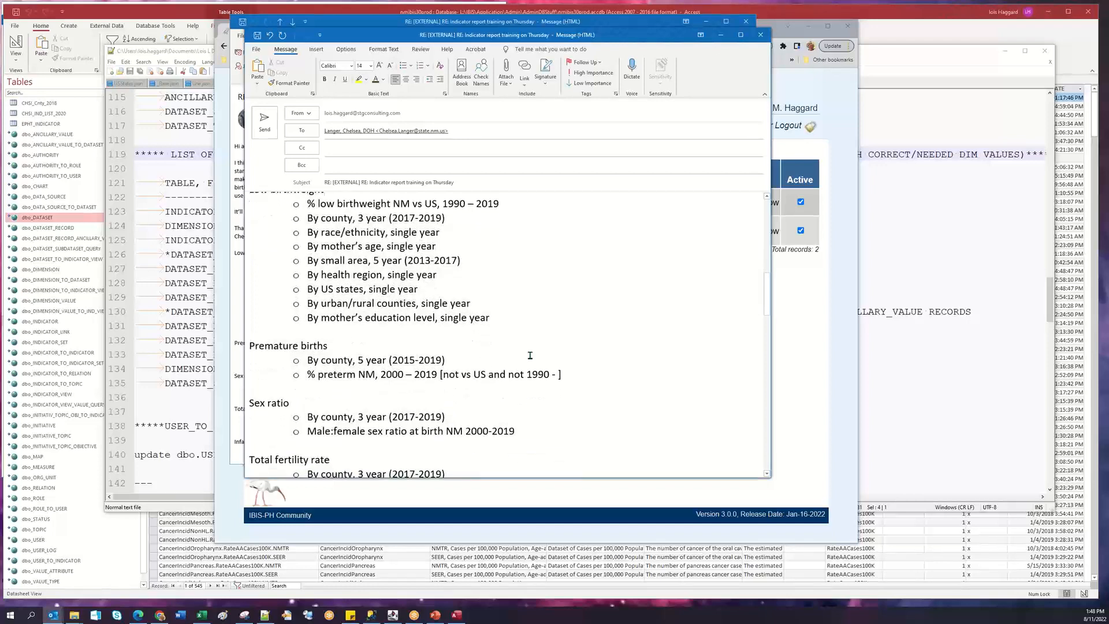
pyautogui.scroll(1, 530, 356)
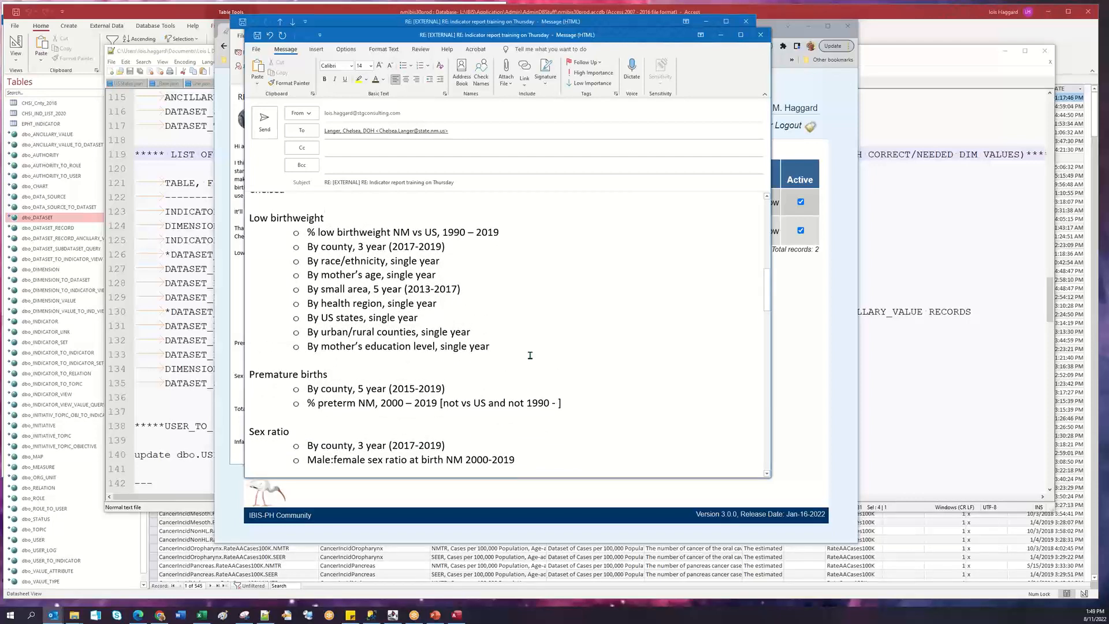
pyautogui.scroll(7, 530, 356)
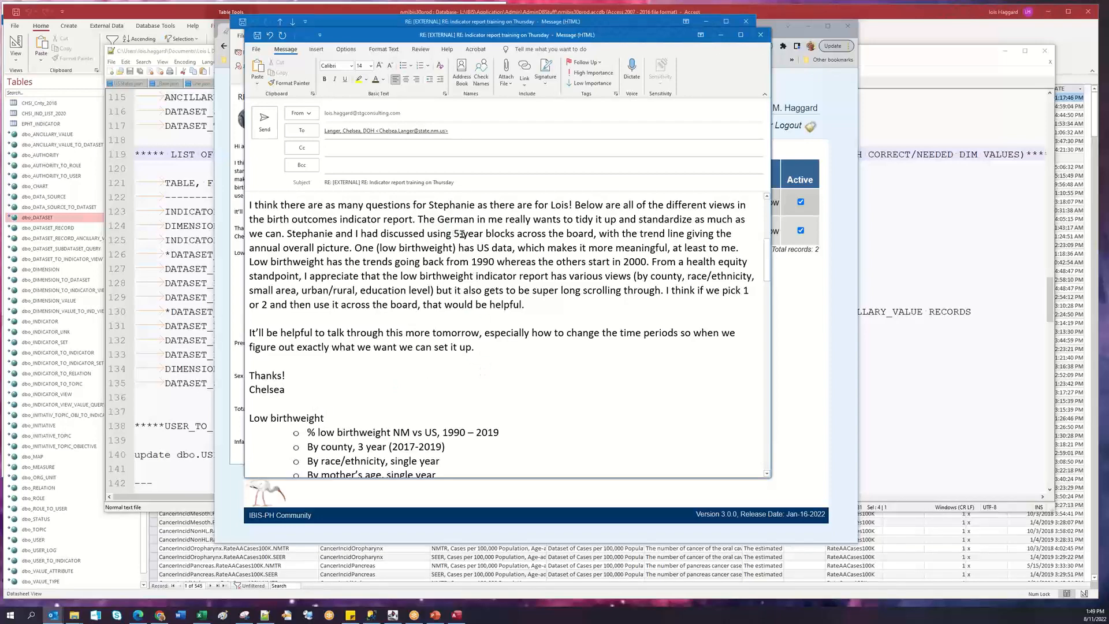
pyautogui.moveTo(461, 234); pyautogui.dragTo(591, 234)
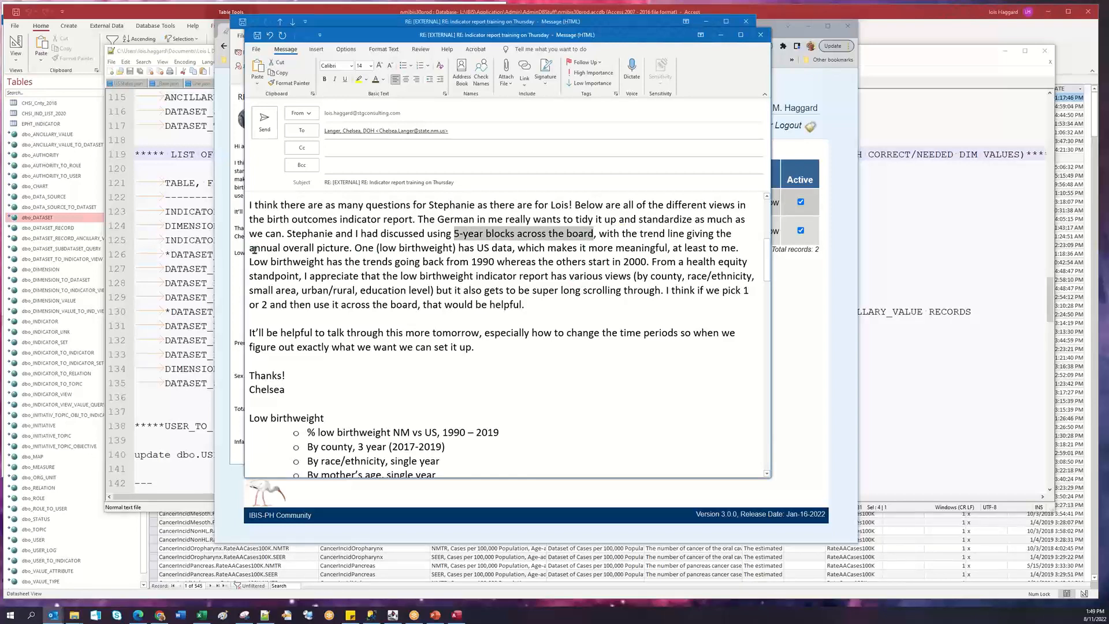
pyautogui.moveTo(249, 249); pyautogui.dragTo(348, 251)
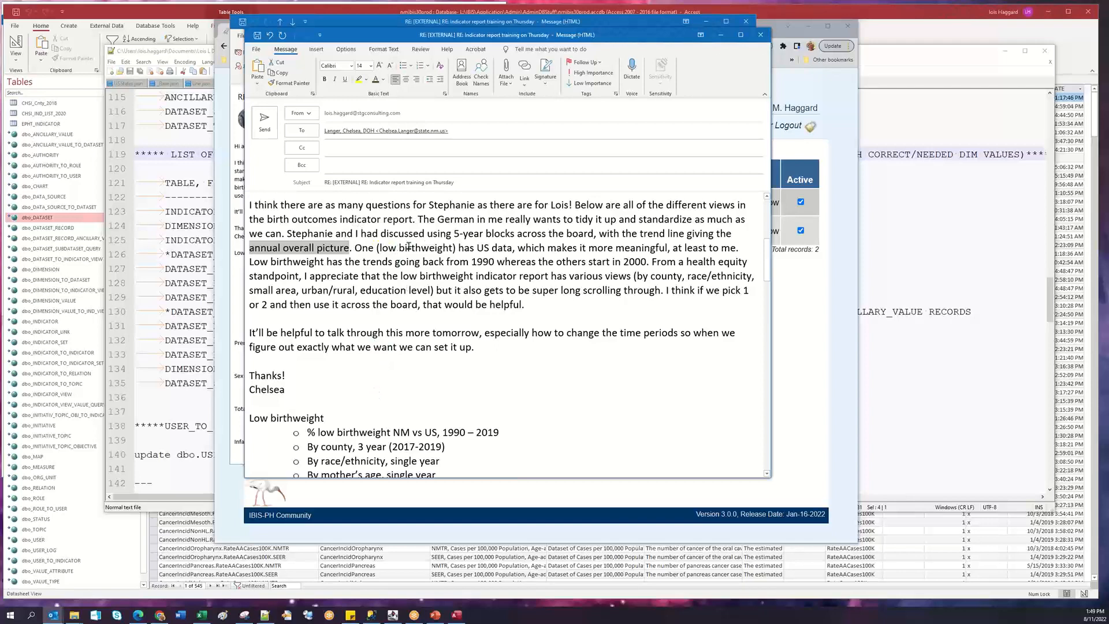
# Compare the county and trend time periods listed for low birthweight, premature births, sex ratio and total fertility rate.
pyautogui.scroll(-8, 405, 376)
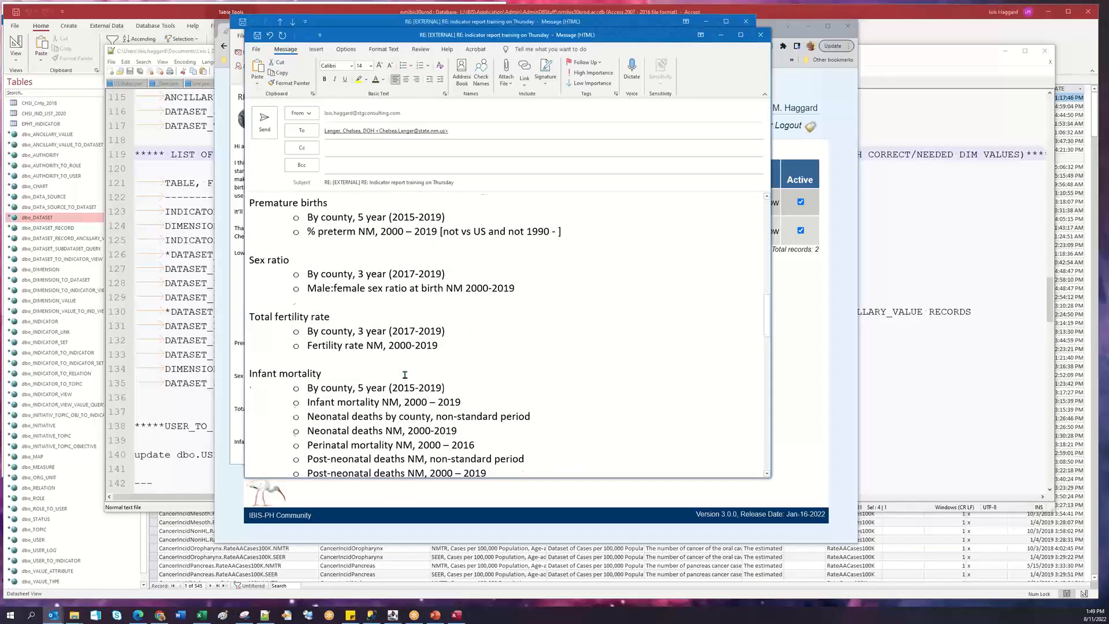
pyautogui.scroll(3, 405, 375)
pyautogui.scroll(1, 405, 375)
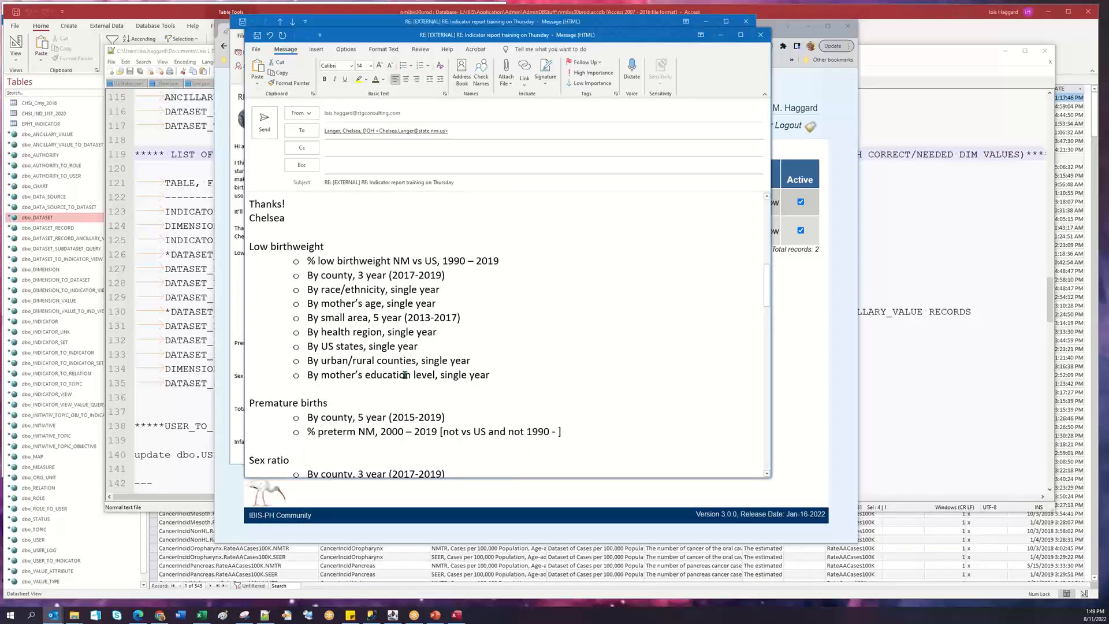
pyautogui.scroll(-1, 405, 375)
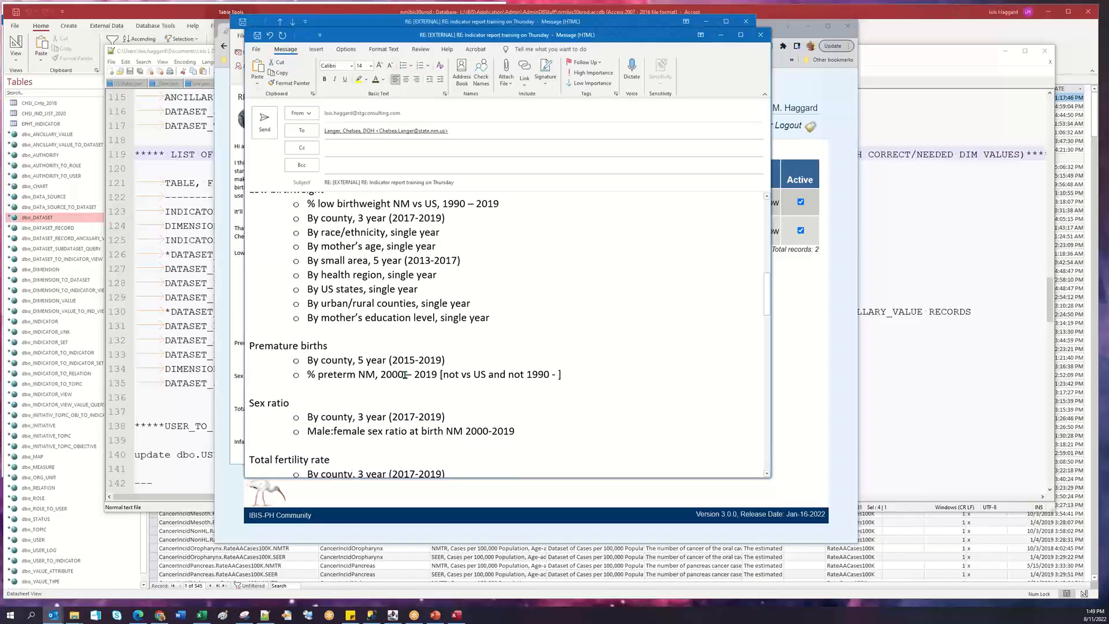
pyautogui.scroll(1, 405, 375)
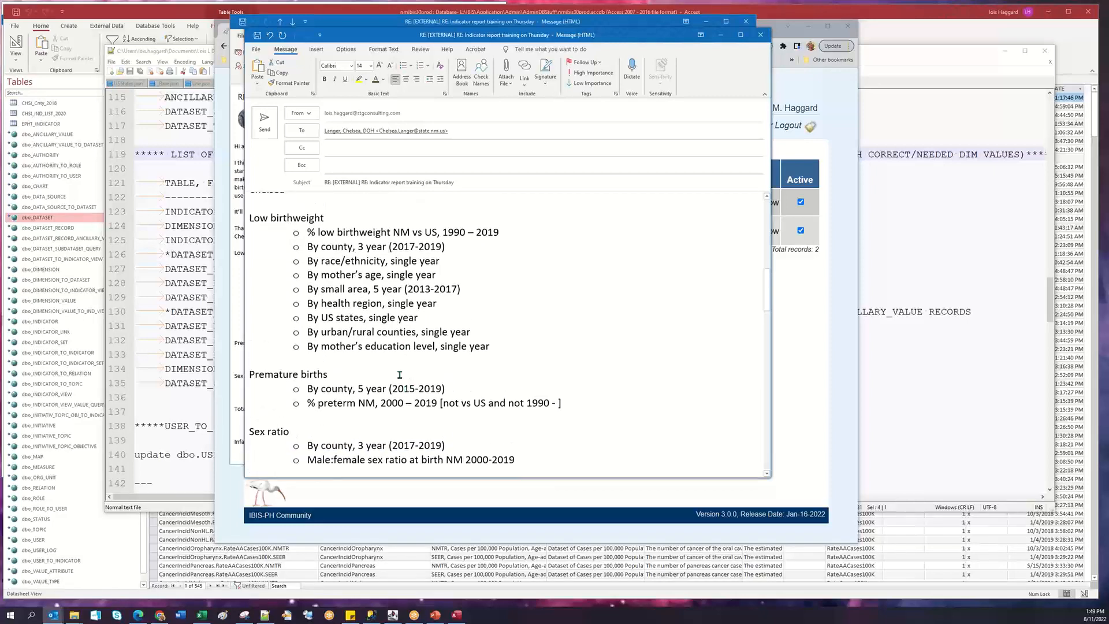
pyautogui.scroll(-2, 405, 375)
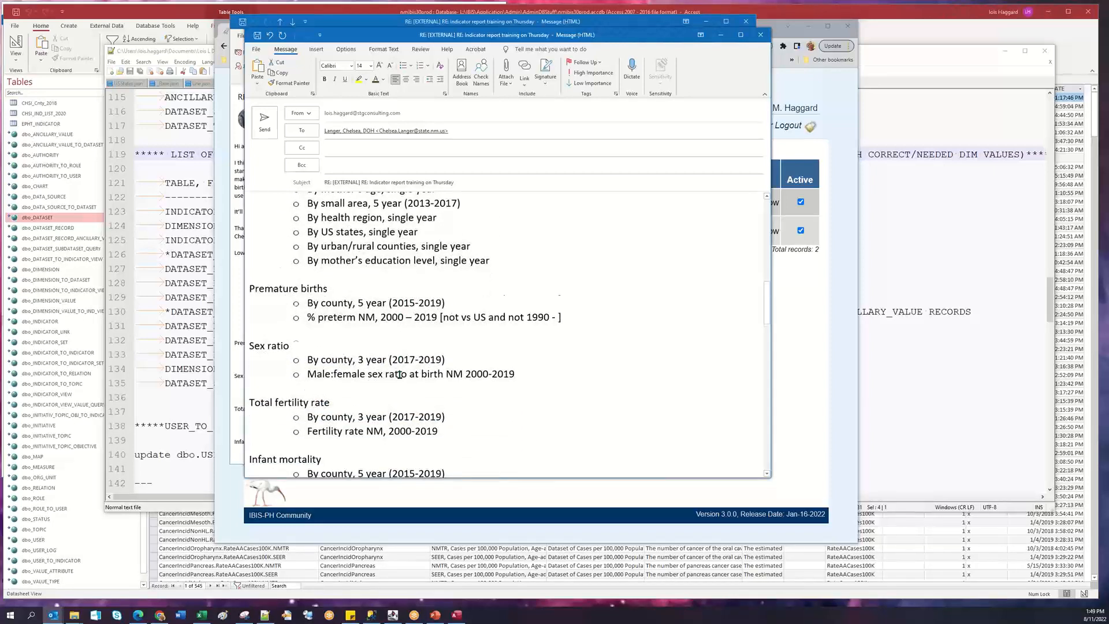
pyautogui.scroll(-2, 400, 375)
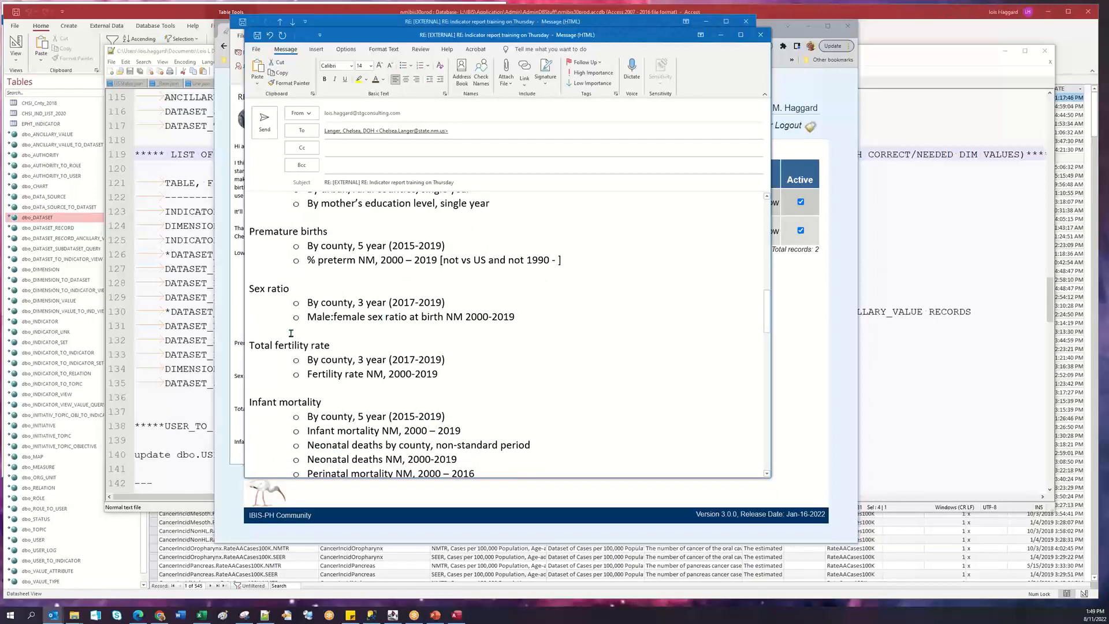
# Highlight the views listed under Total fertility rate and Infant mortality, then return to the start of the message.
pyautogui.moveTo(307, 359); pyautogui.dragTo(442, 374)
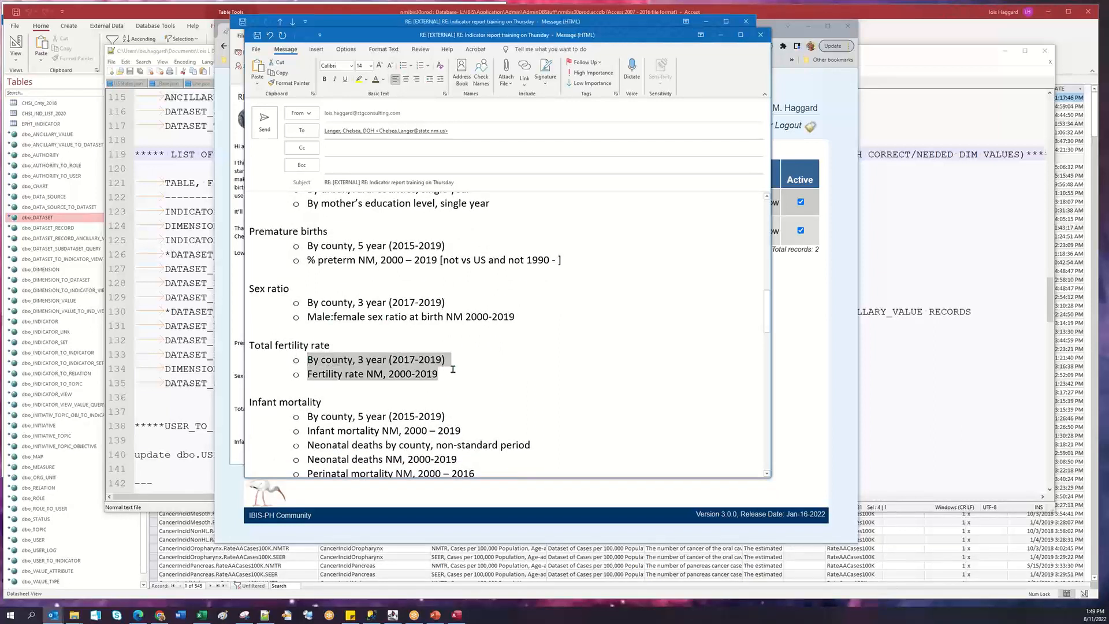
pyautogui.scroll(-5, 451, 367)
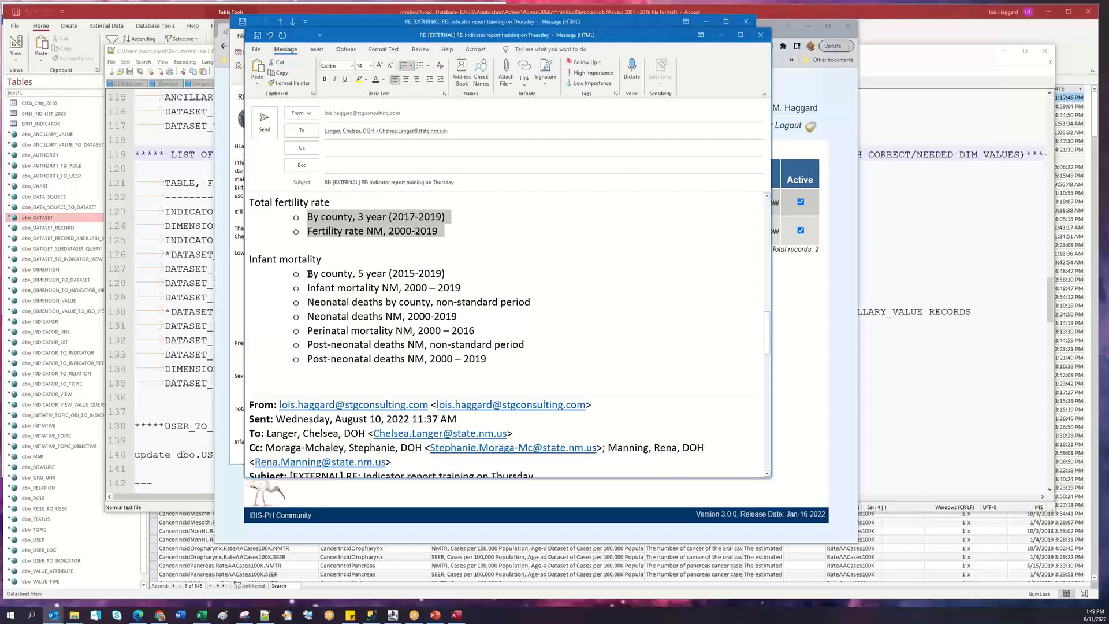
pyautogui.moveTo(310, 274); pyautogui.dragTo(531, 359)
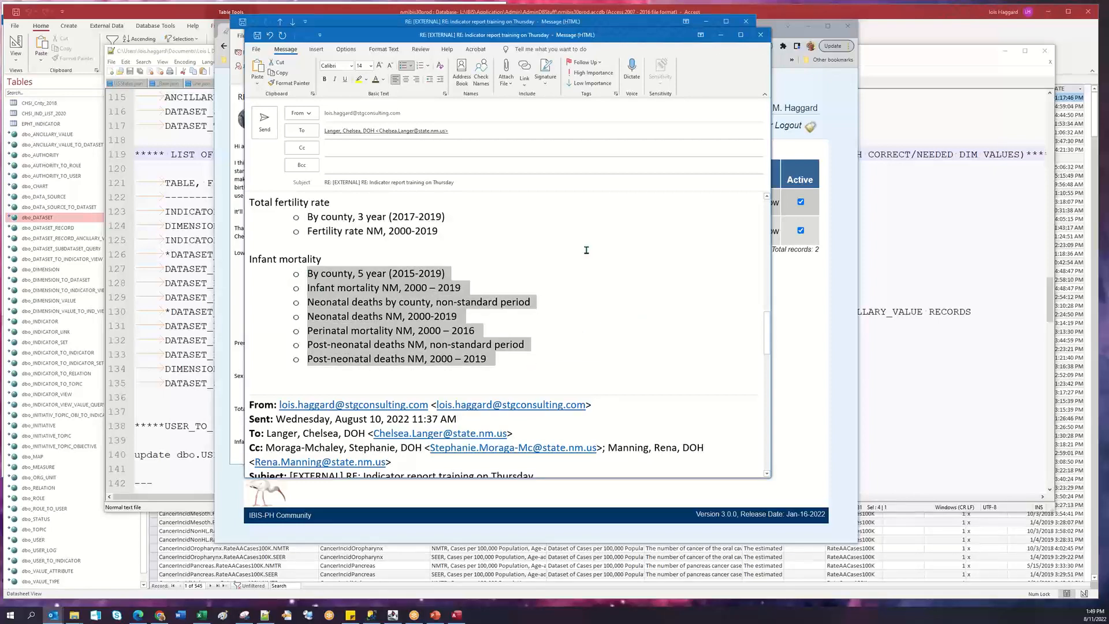
pyautogui.scroll(6, 587, 249)
pyautogui.scroll(10, 587, 250)
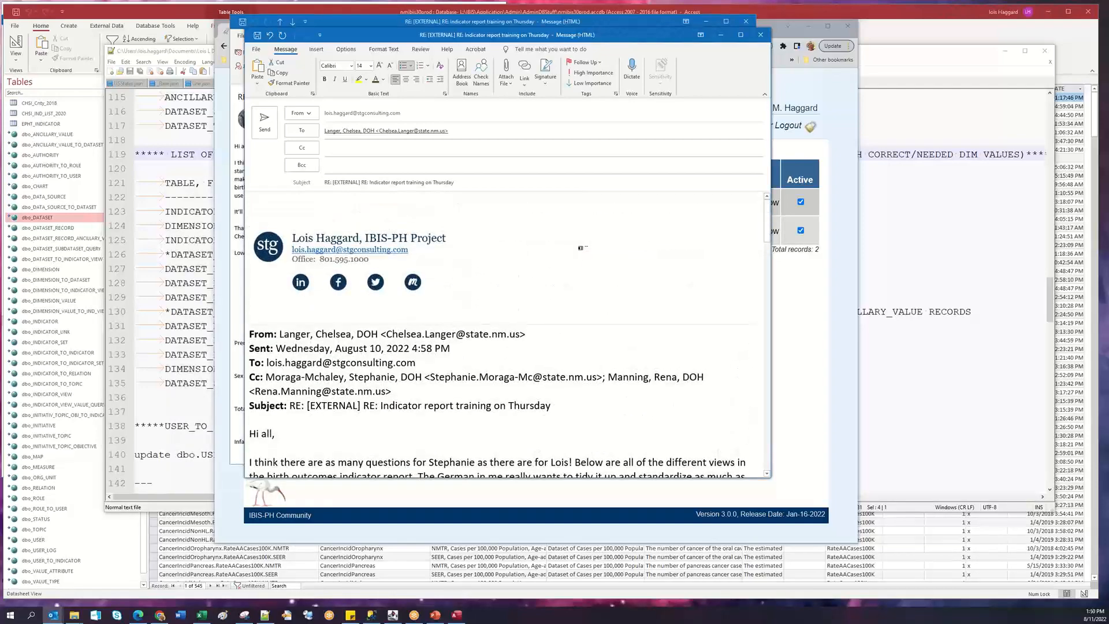
# Reread the quoted request about standardizing the birth outcomes report, down to the low birthweight view list.
pyautogui.scroll(-5, 584, 248)
pyautogui.scroll(1, 586, 251)
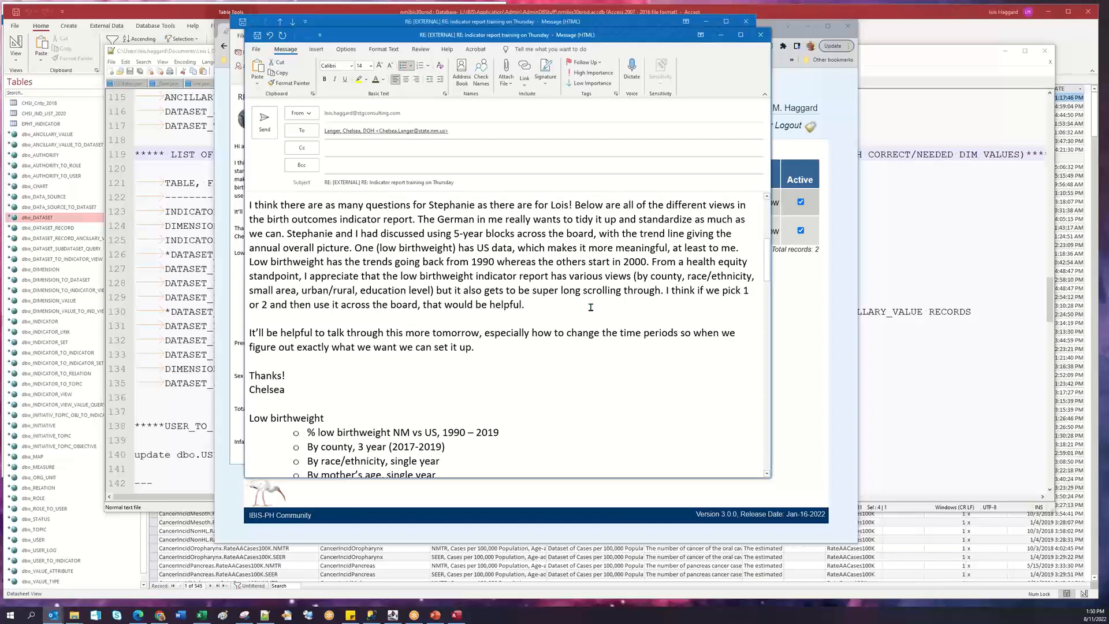
pyautogui.scroll(-2, 590, 306)
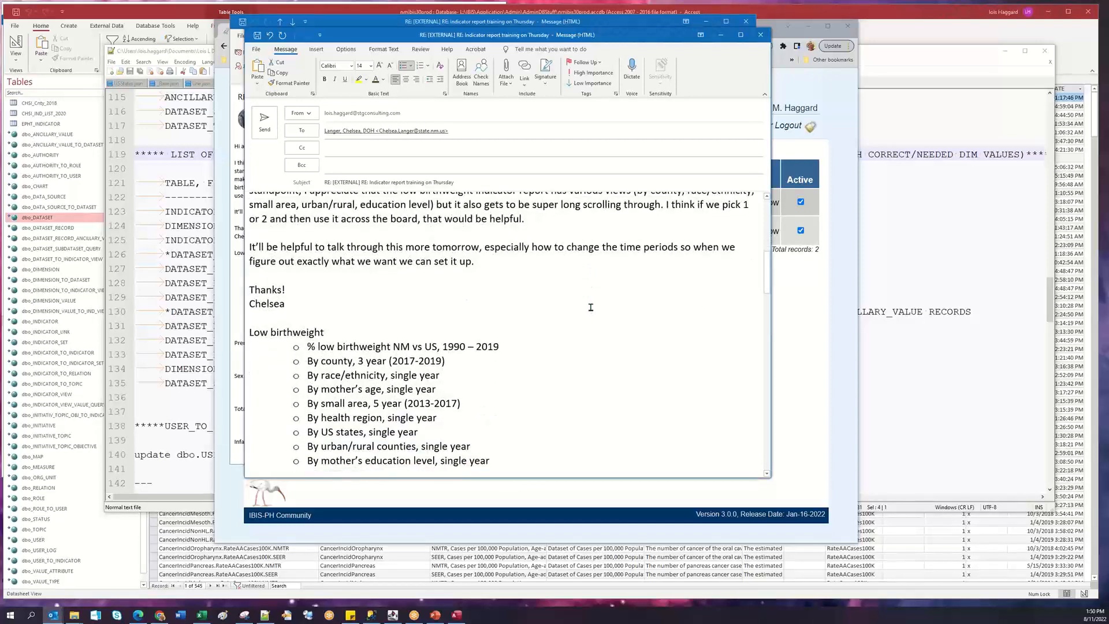
pyautogui.scroll(-1, 591, 306)
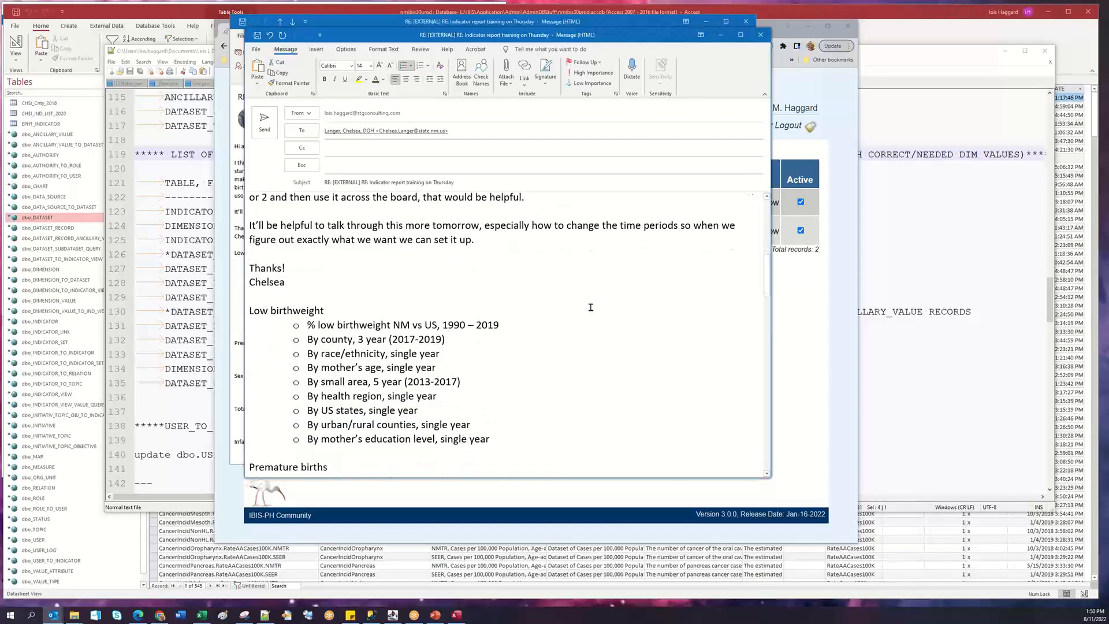
pyautogui.scroll(-1, 590, 307)
pyautogui.scroll(1, 590, 307)
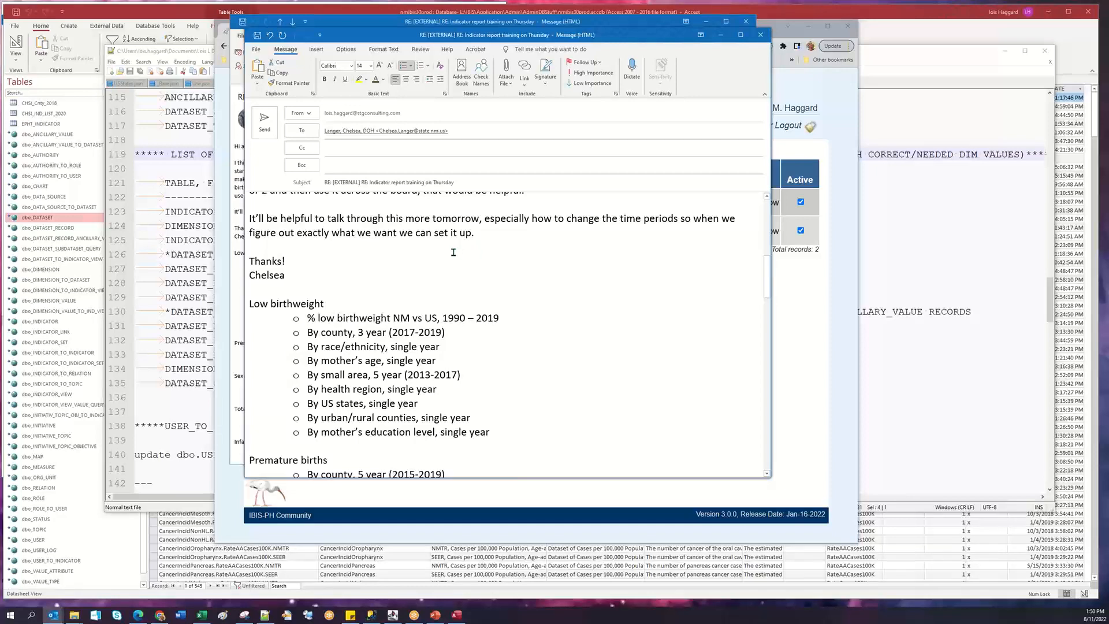
pyautogui.scroll(-2, 449, 277)
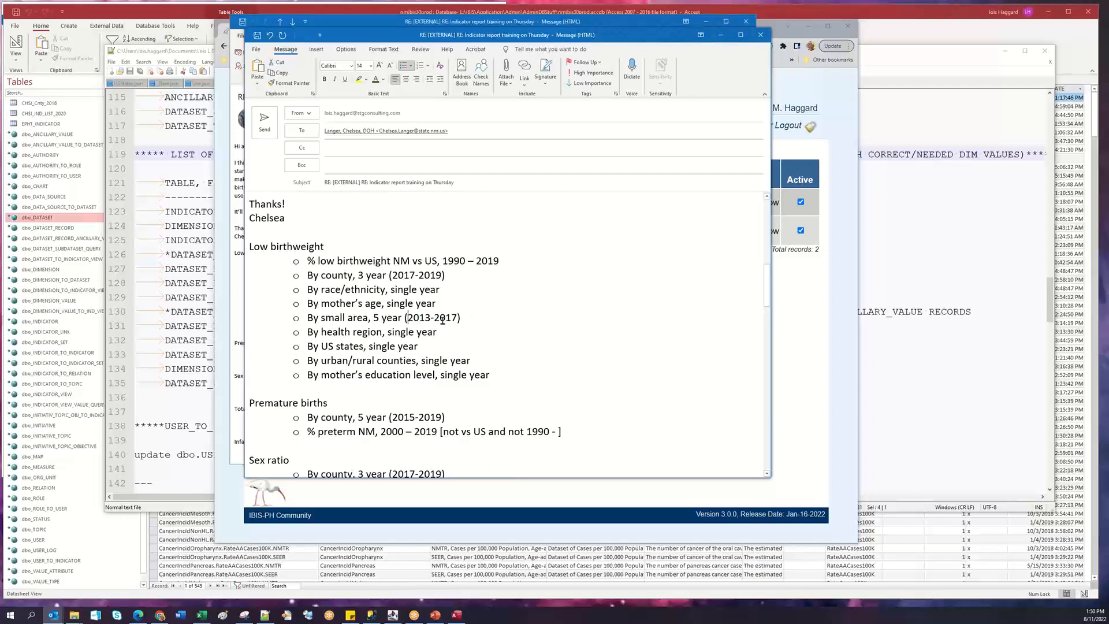
# Highlight the time periods listed for low birthweight by small area, county, race/ethnicity and mother's age.
pyautogui.moveTo(408, 318); pyautogui.dragTo(459, 317)
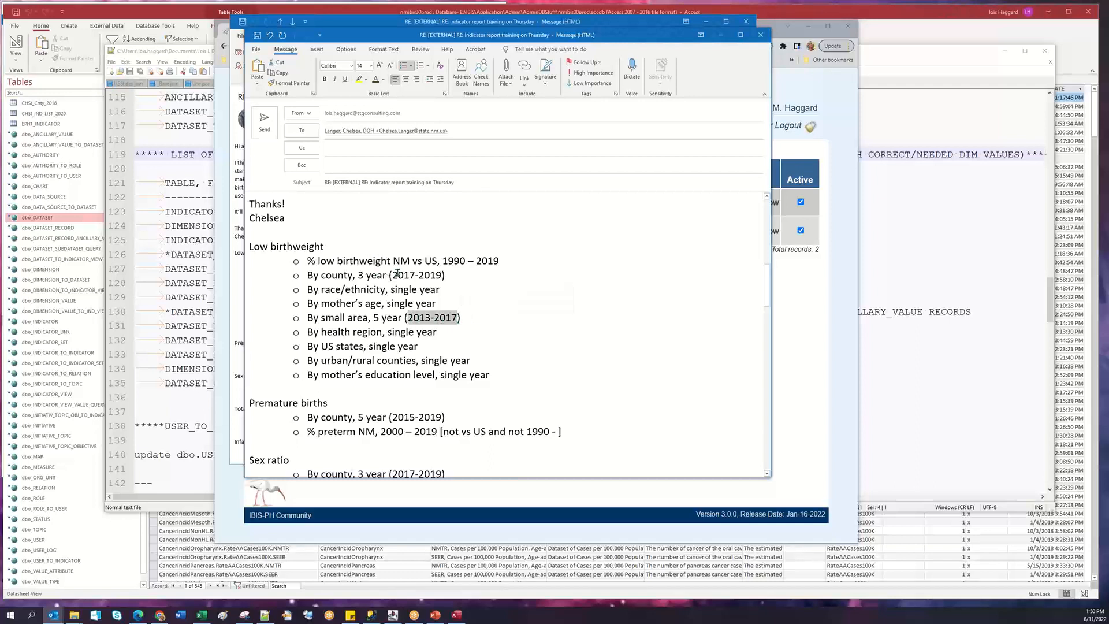
pyautogui.moveTo(393, 275); pyautogui.dragTo(442, 276)
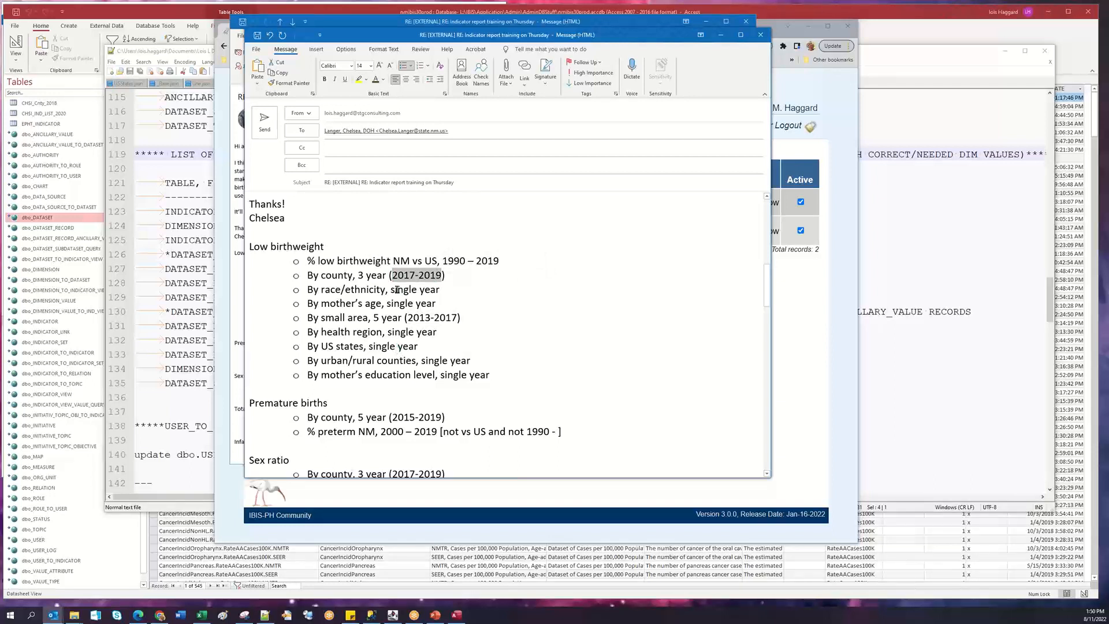
pyautogui.moveTo(391, 292); pyautogui.dragTo(440, 291)
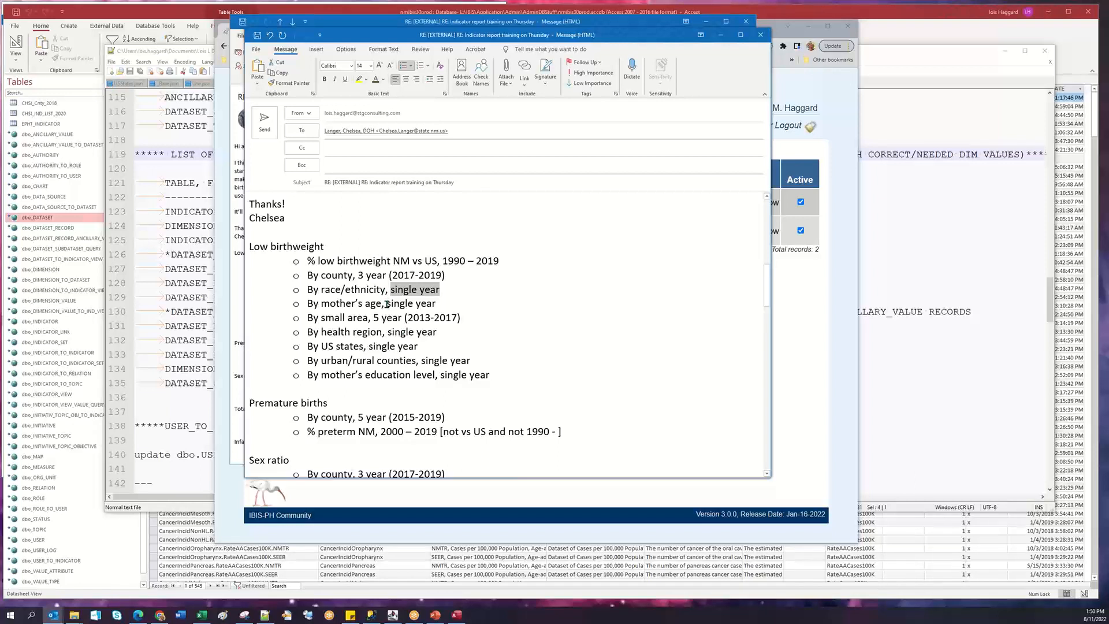
pyautogui.moveTo(386, 305); pyautogui.dragTo(437, 304)
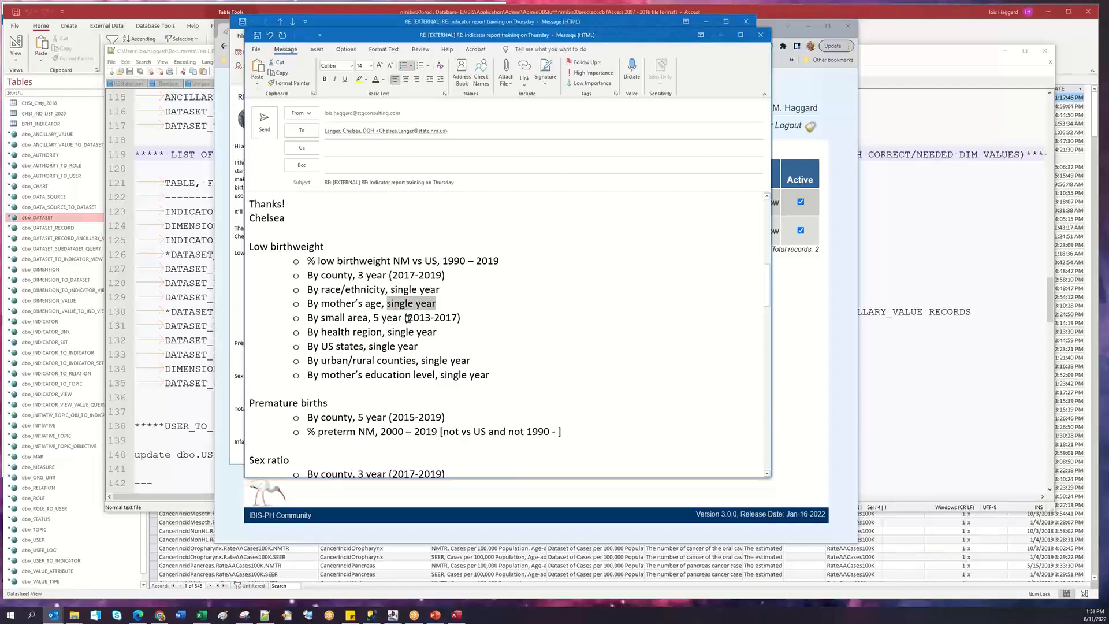
pyautogui.moveTo(407, 318); pyautogui.dragTo(455, 317)
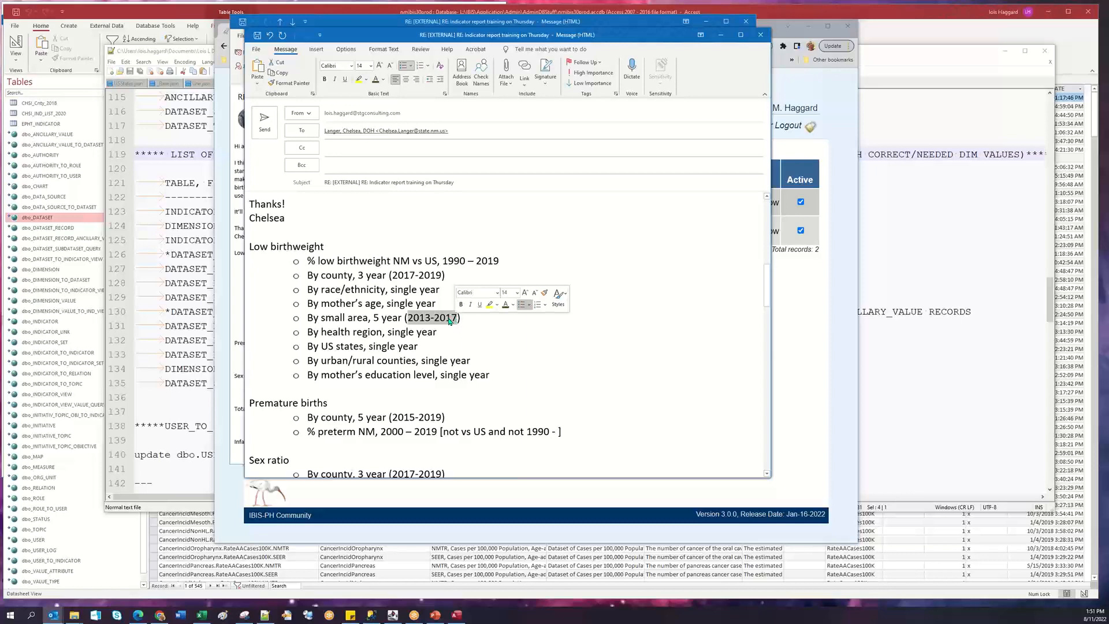
# Switch to the IBIS-PH admin site in the browser and find the birth outcomes entries under B in the indicator list.
pyautogui.click(802, 272)
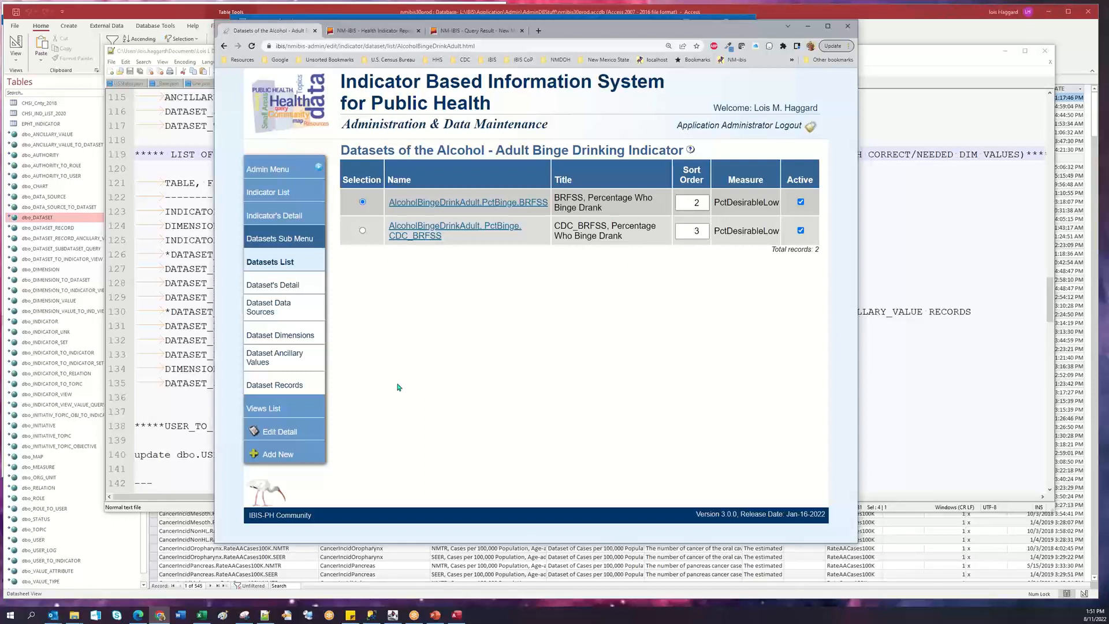
pyautogui.click(269, 194)
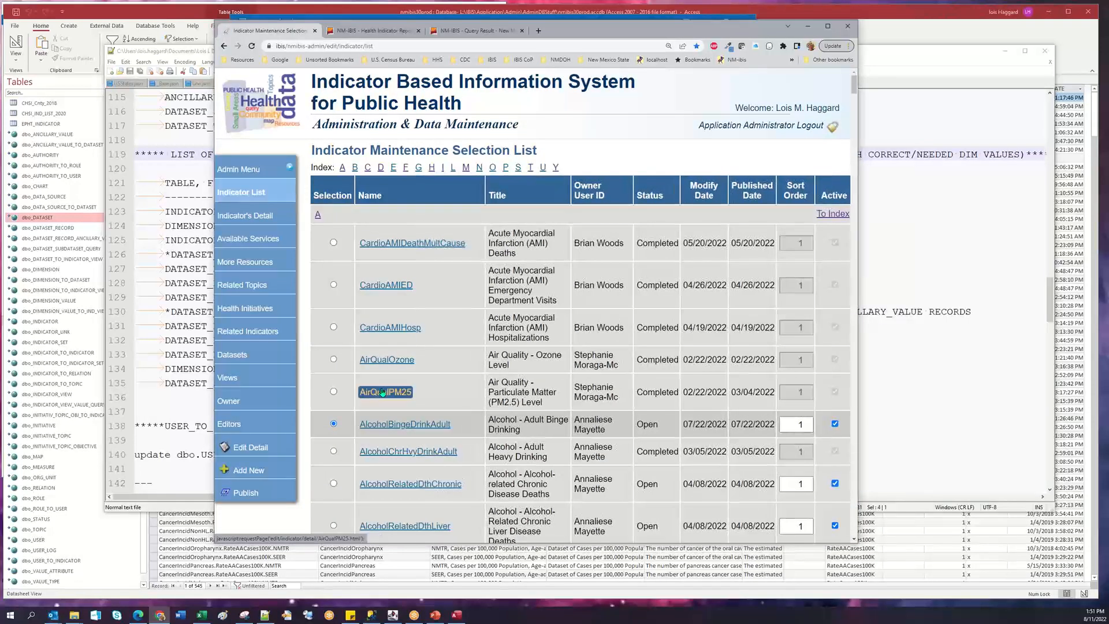
pyautogui.click(355, 171)
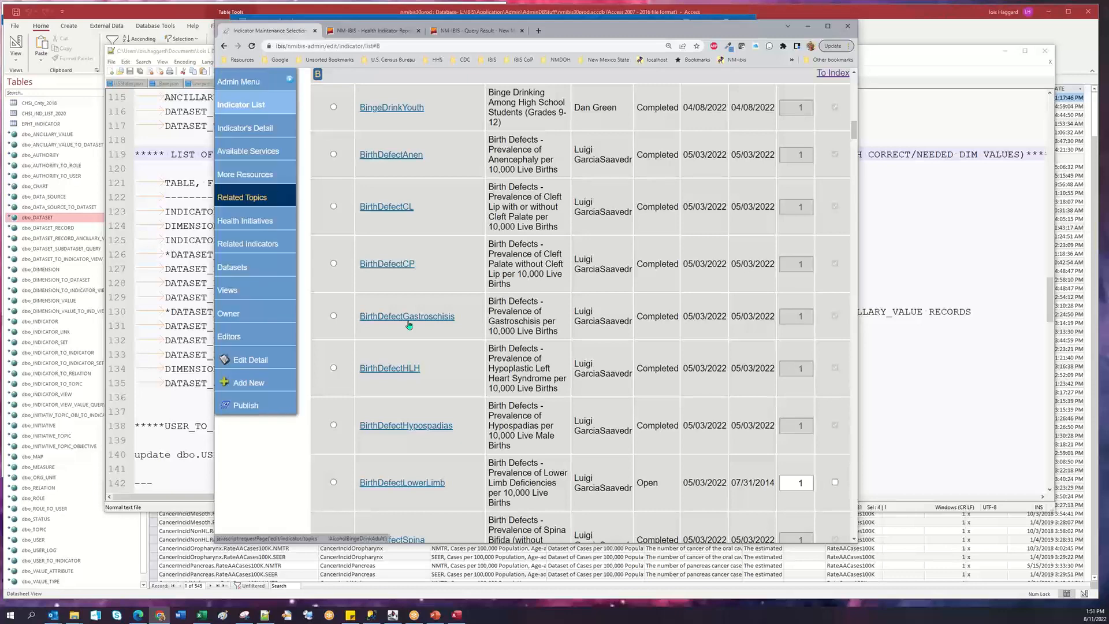
pyautogui.scroll(-6, 420, 402)
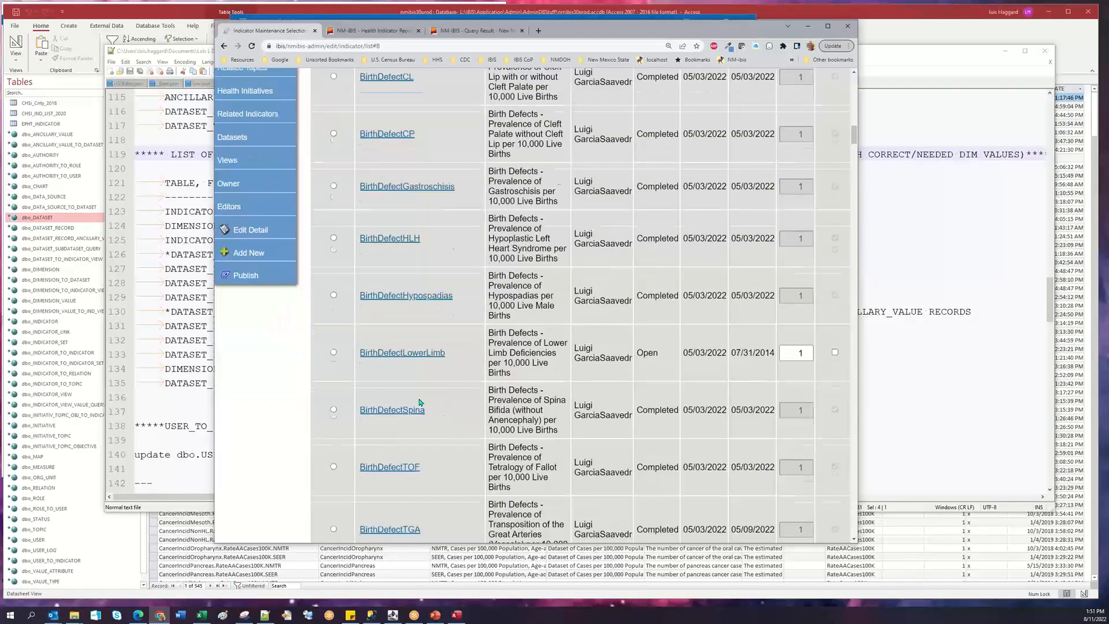
pyautogui.scroll(-4, 420, 403)
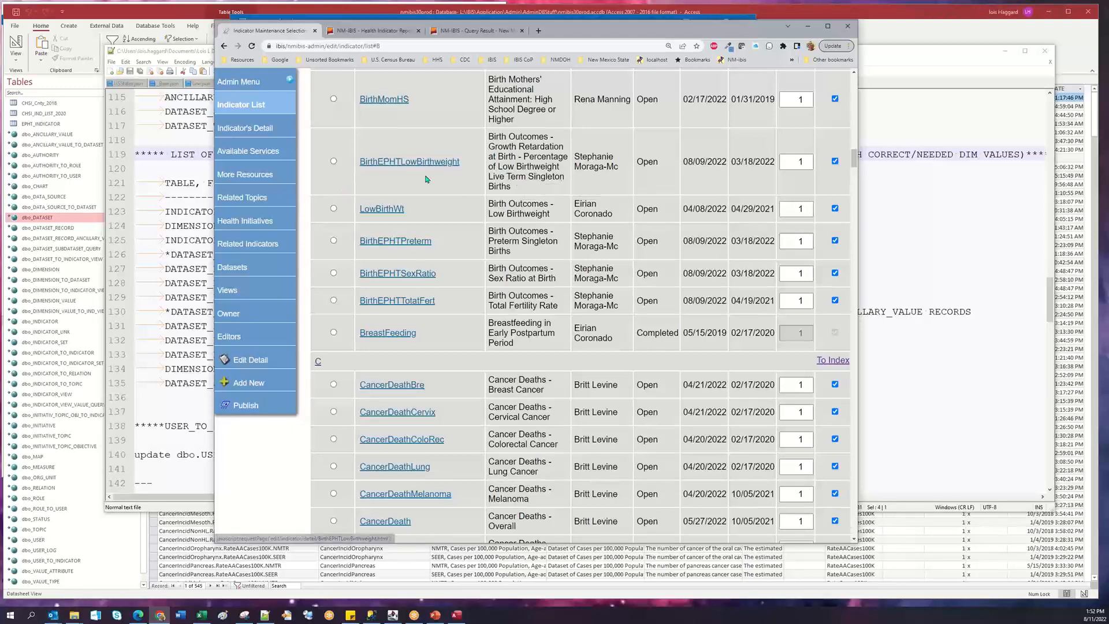
# Compare the BirthEPHTLowBirthweight and LowBirthWt entries and open the detail of the BirthEPHTLowBirthweight indicator.
pyautogui.doubleClick(414, 163)
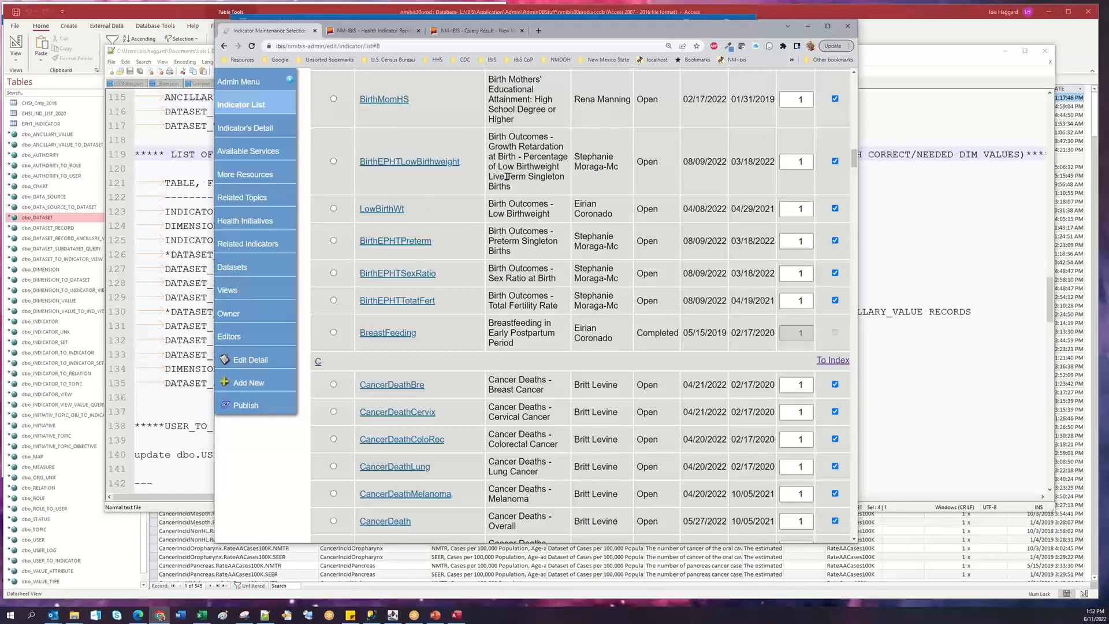
pyautogui.moveTo(506, 176); pyautogui.dragTo(527, 178)
pyautogui.click(536, 195)
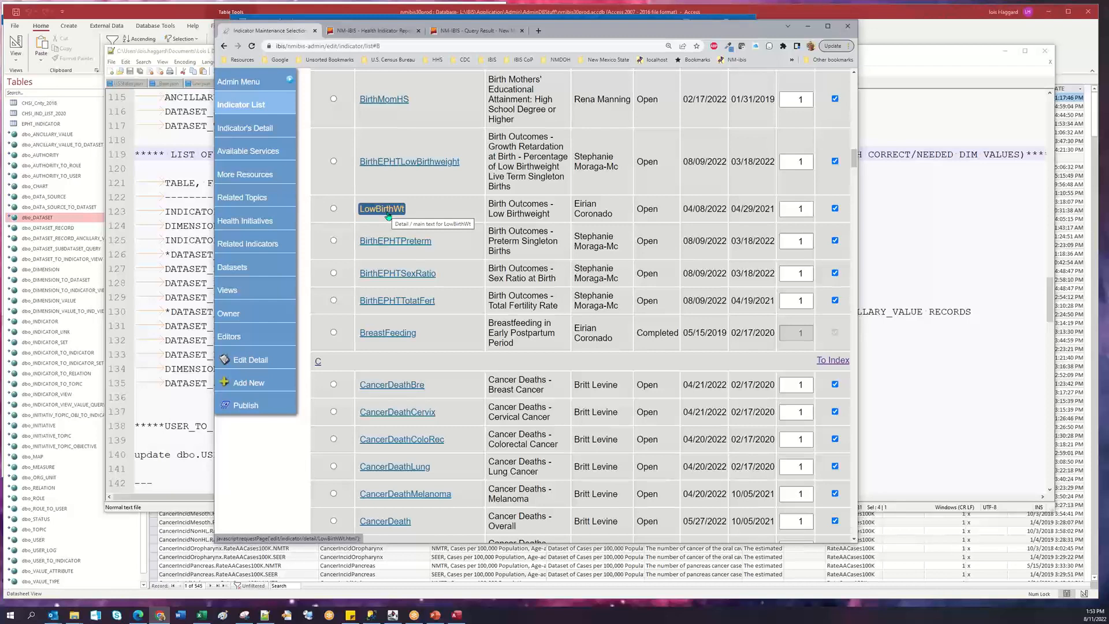
pyautogui.click(431, 162)
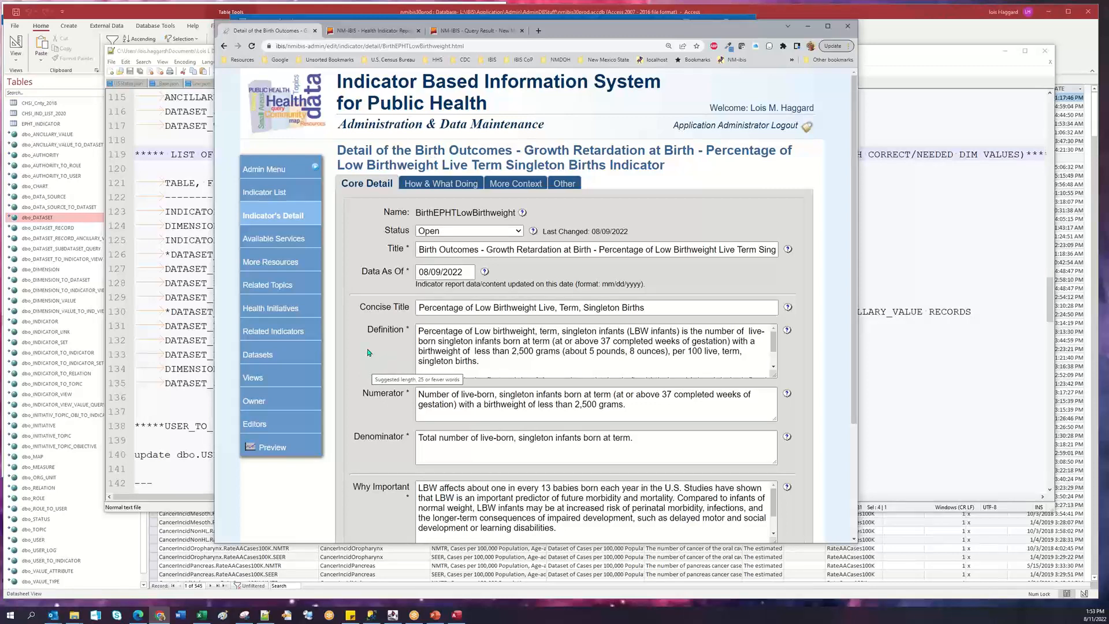
# Check the indicator's Hidden setting among its other details, then return to its core detail.
pyautogui.click(561, 183)
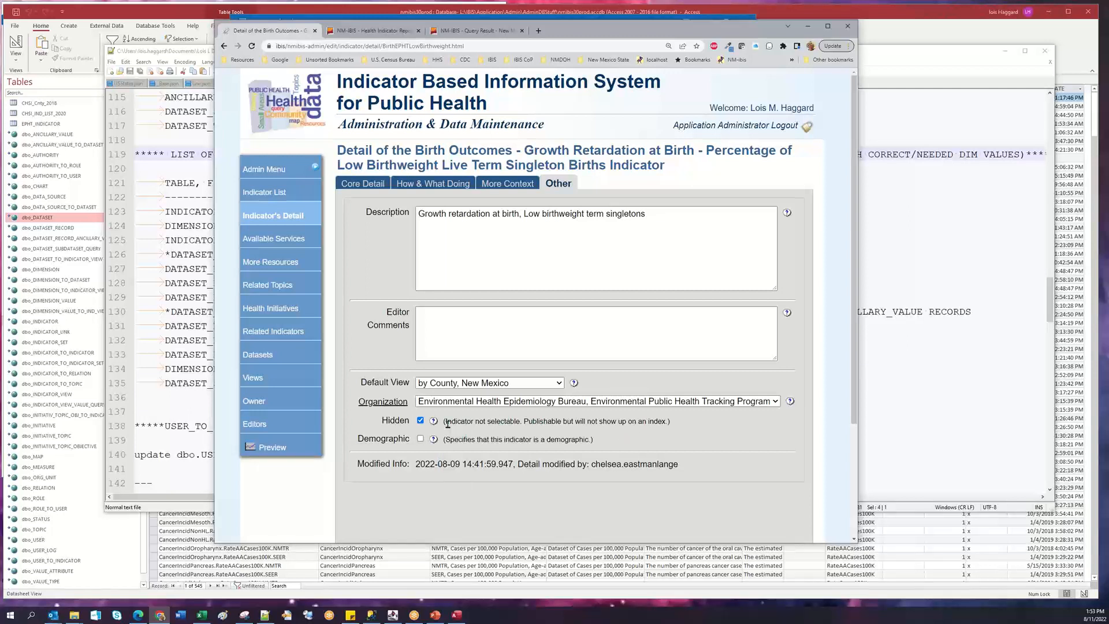
pyautogui.moveTo(447, 422)
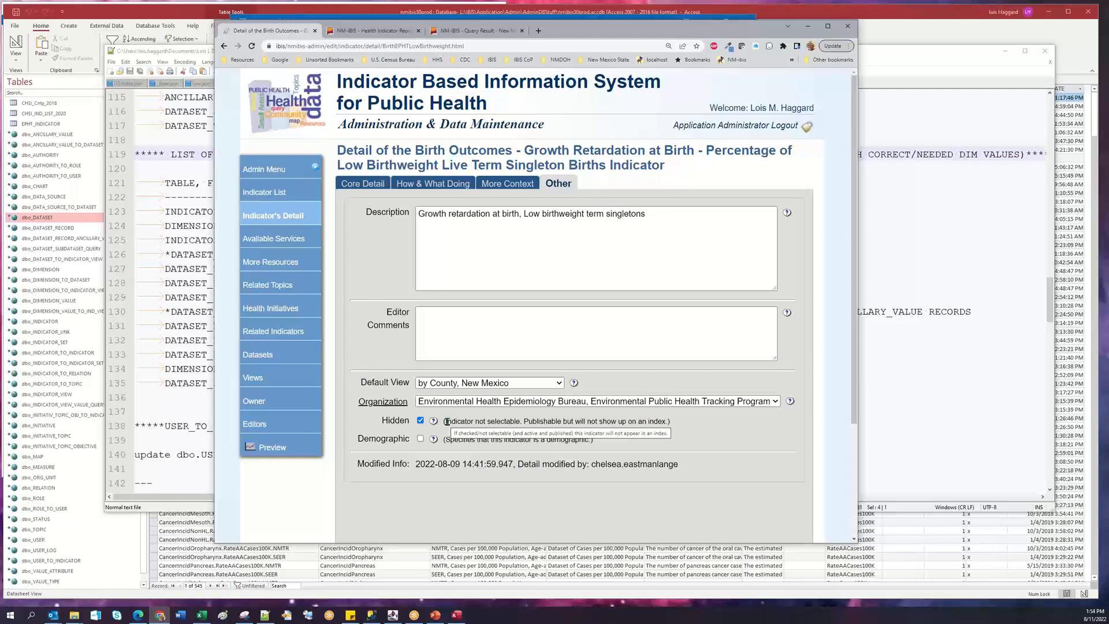
pyautogui.click(362, 183)
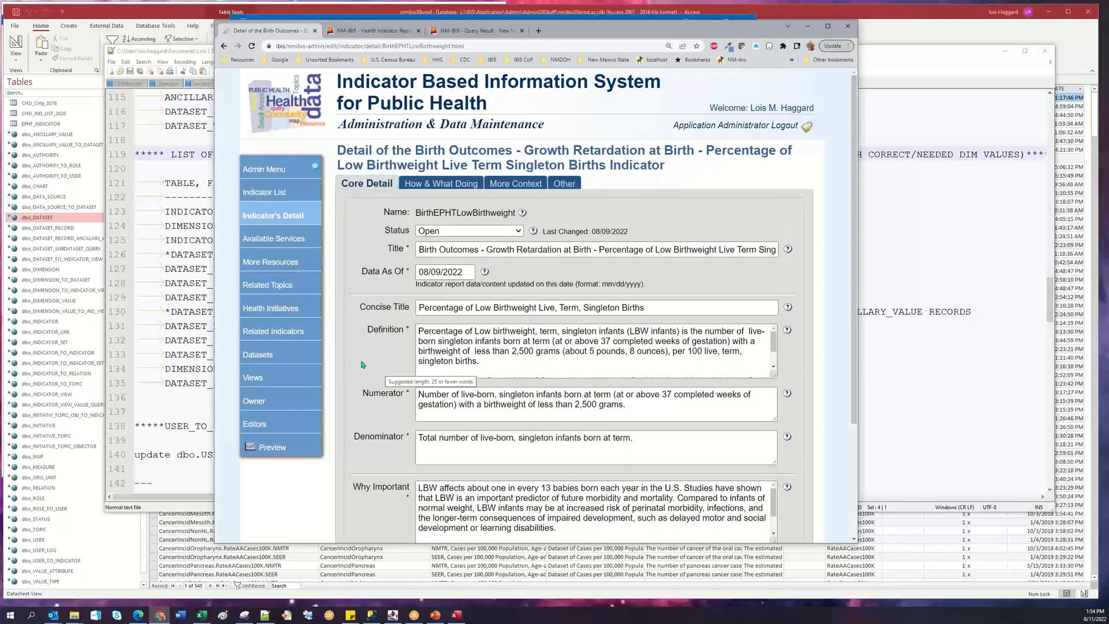
# Open the indicator's by County, New Mexico view and list the choices for its Period setting.
pyautogui.click(256, 376)
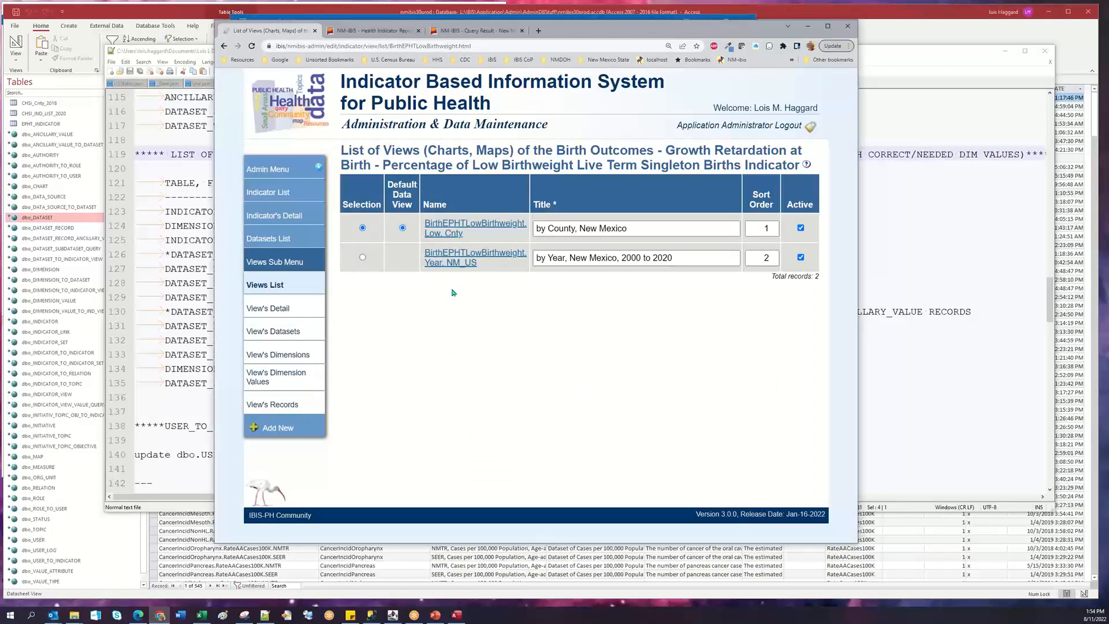
pyautogui.click(454, 232)
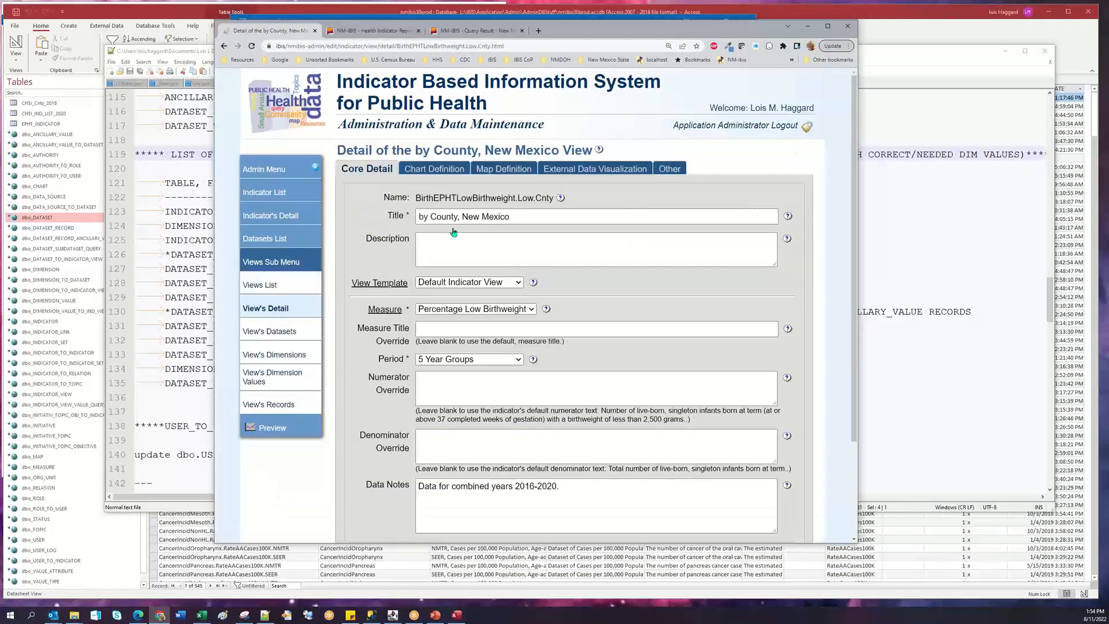
pyautogui.click(435, 359)
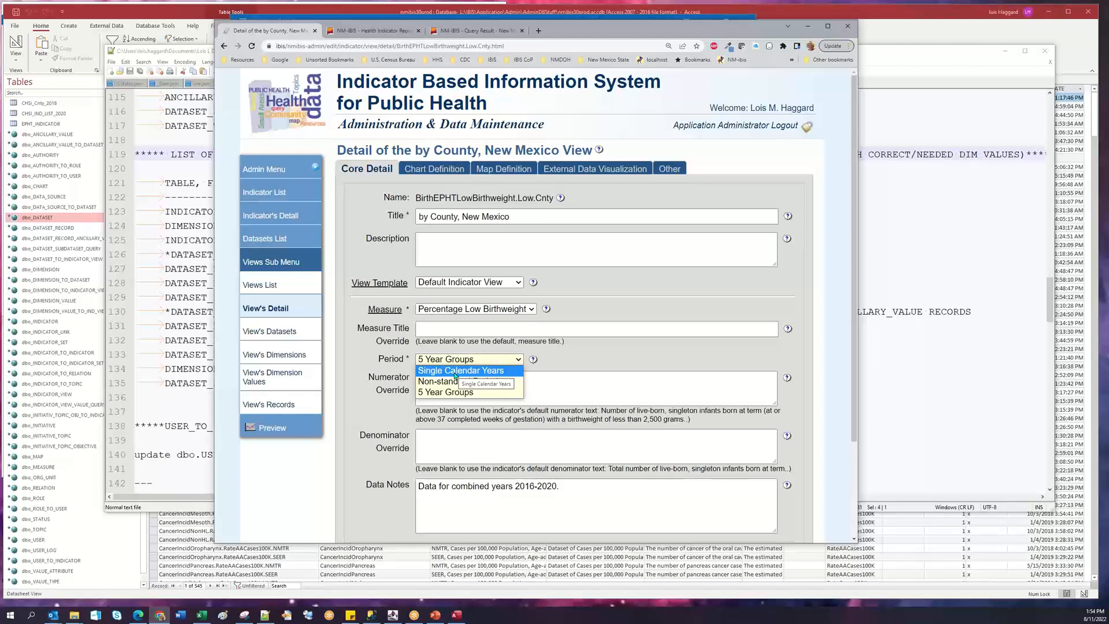
# Leave the period unchanged, recheck the view lists in the email draft in Outlook, and return to the admin site in the browser.
pyautogui.click(905, 348)
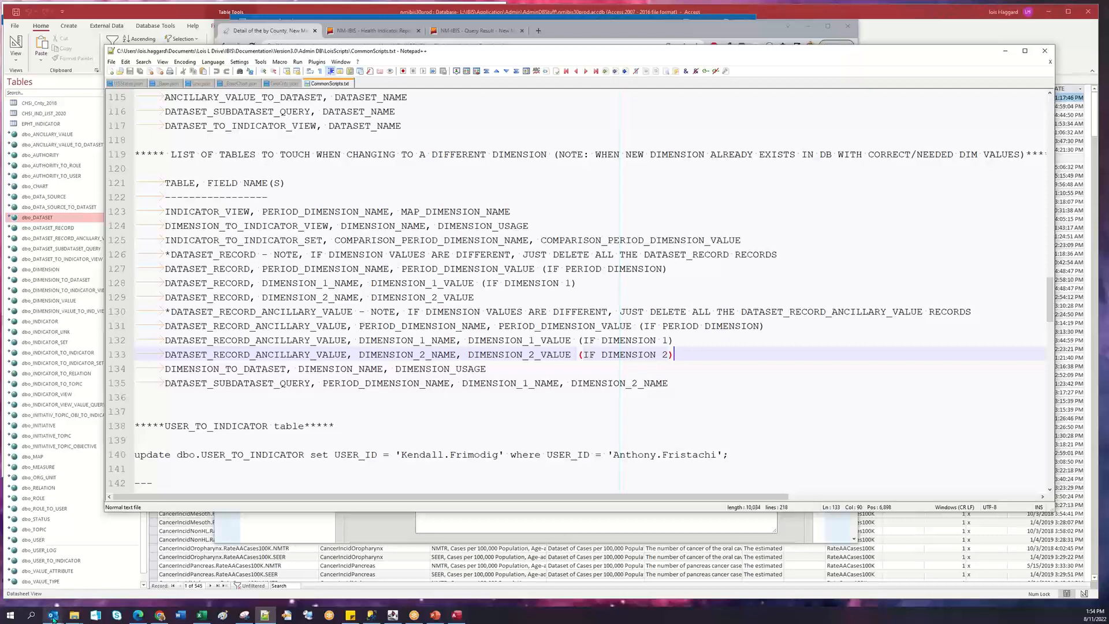
pyautogui.moveTo(53, 617)
pyautogui.click(158, 574)
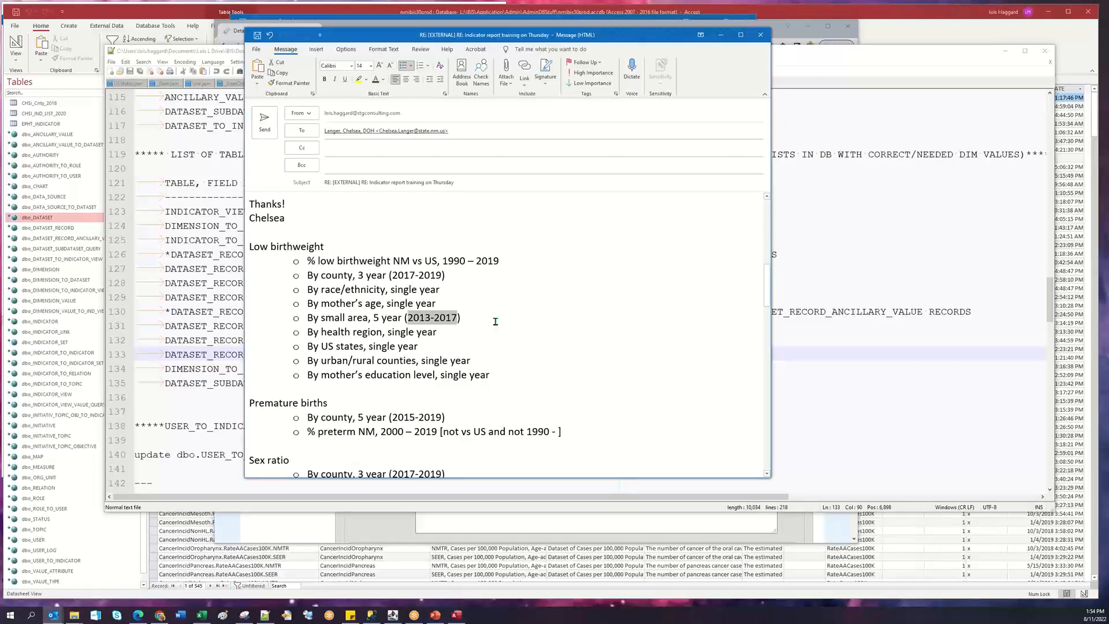
pyautogui.scroll(-1, 496, 322)
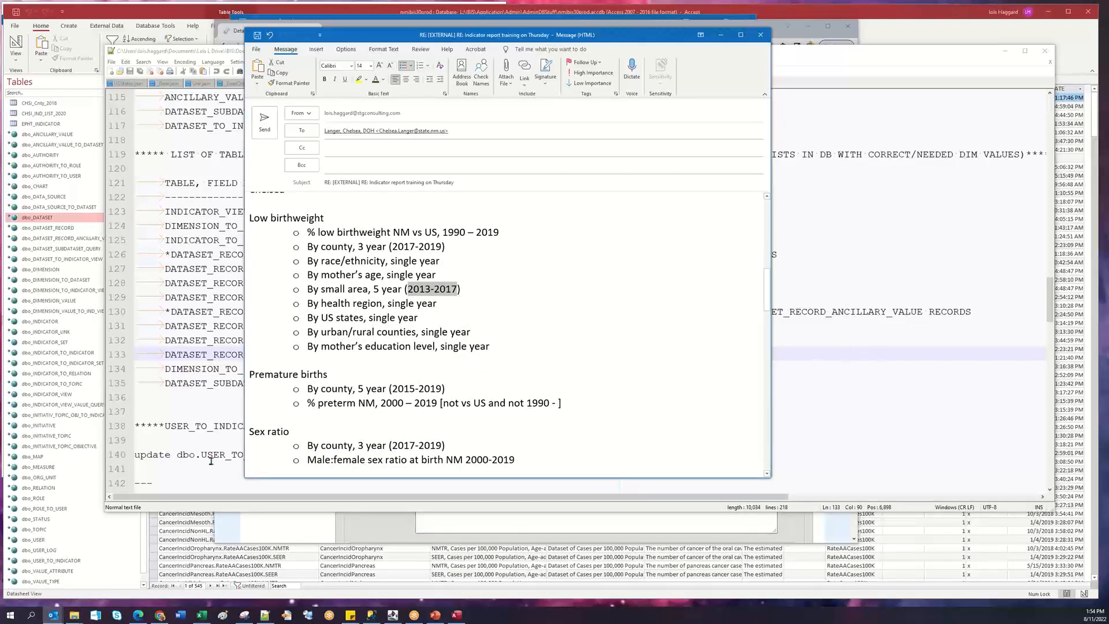
pyautogui.click(298, 537)
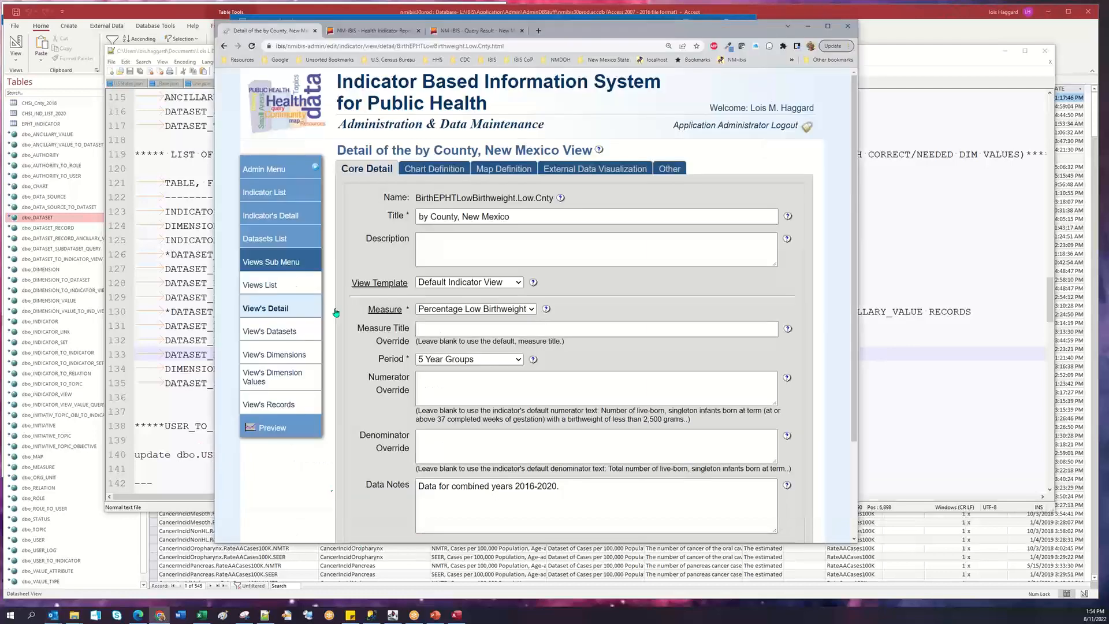
# Return to the indicator list and look through the entries under L and the injury indicators above them.
pyautogui.click(259, 195)
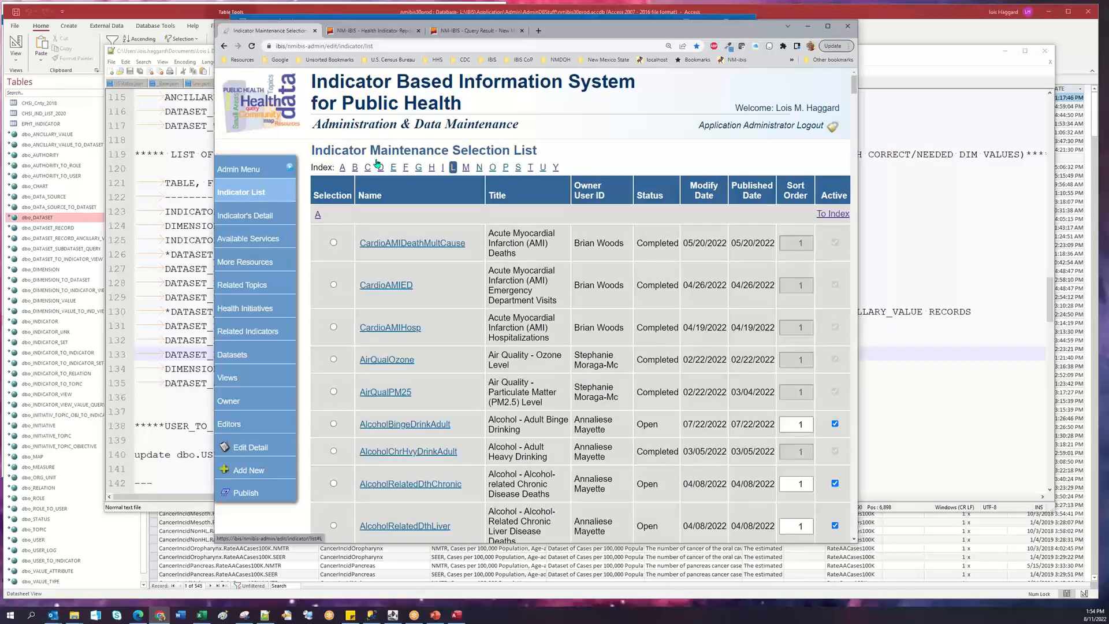
pyautogui.click(453, 168)
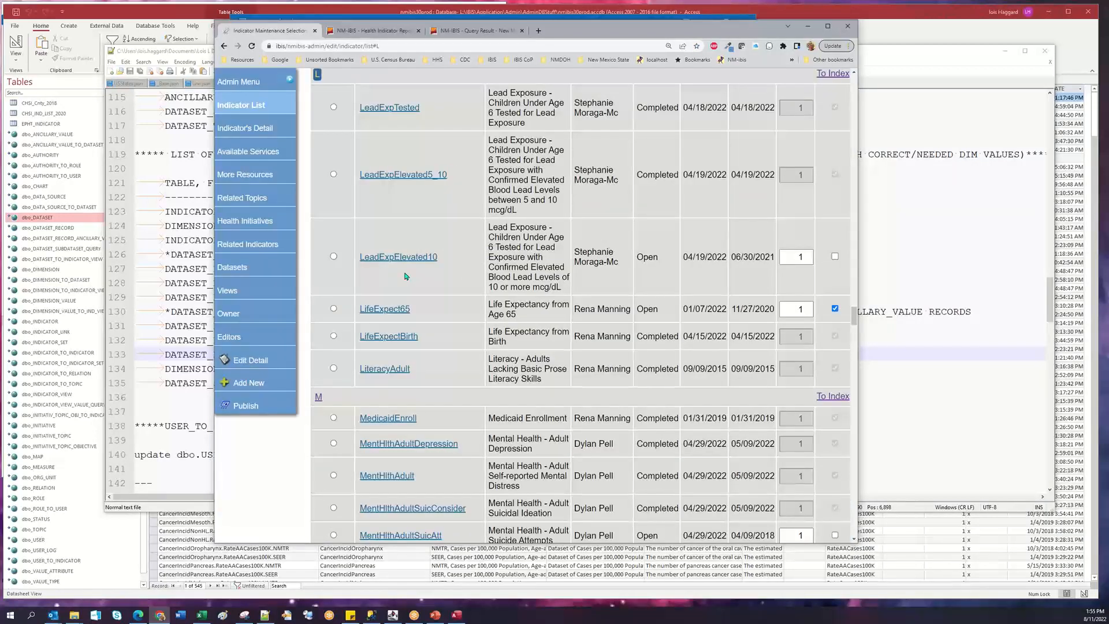
pyautogui.scroll(10, 406, 277)
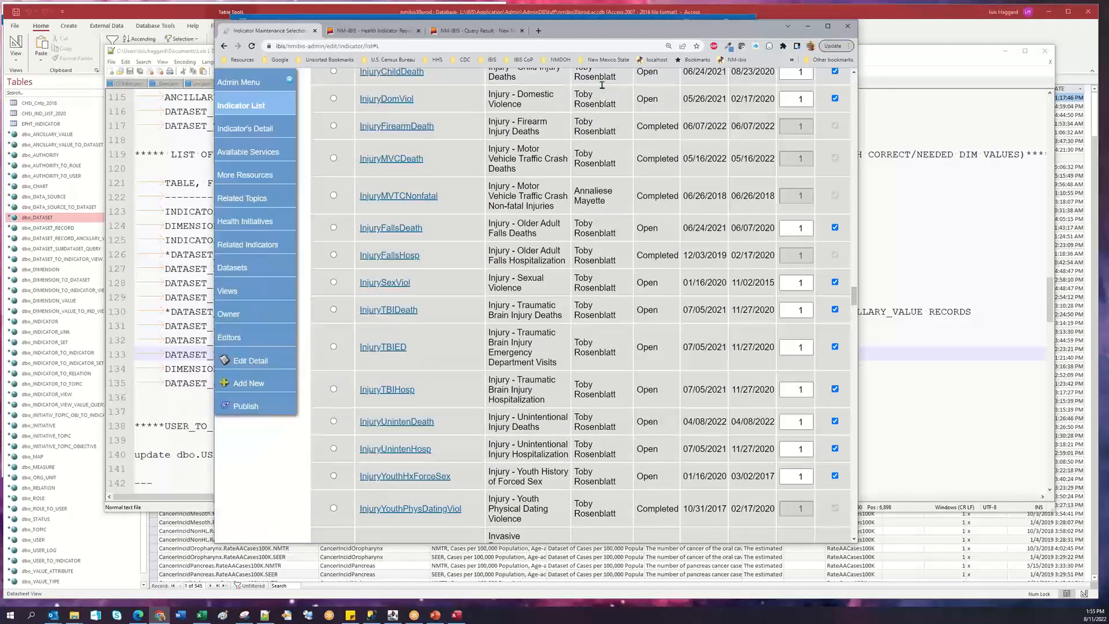
# Open the bookmarked NMTracking View 3.0 site in a new browser tab.
pyautogui.click(373, 31)
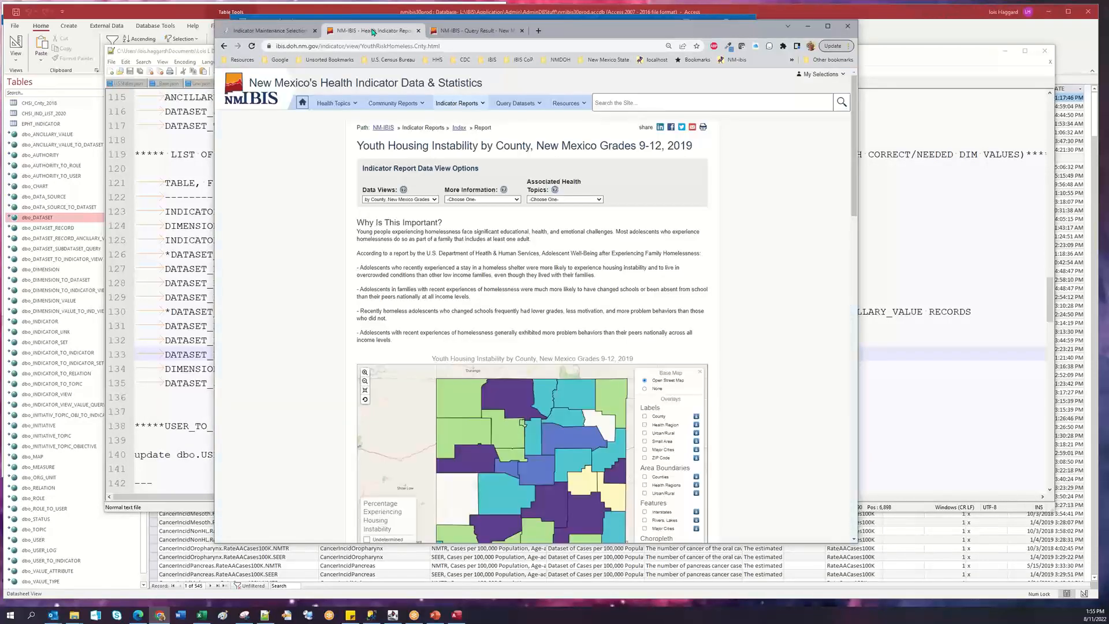
pyautogui.click(538, 30)
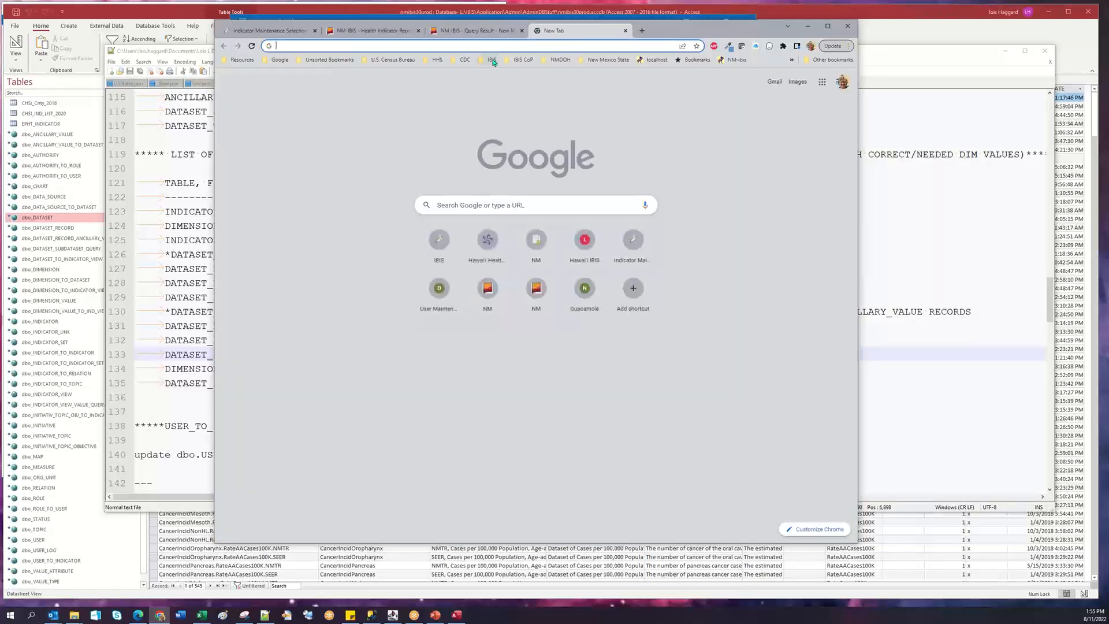
pyautogui.click(492, 59)
pyautogui.moveTo(504, 85)
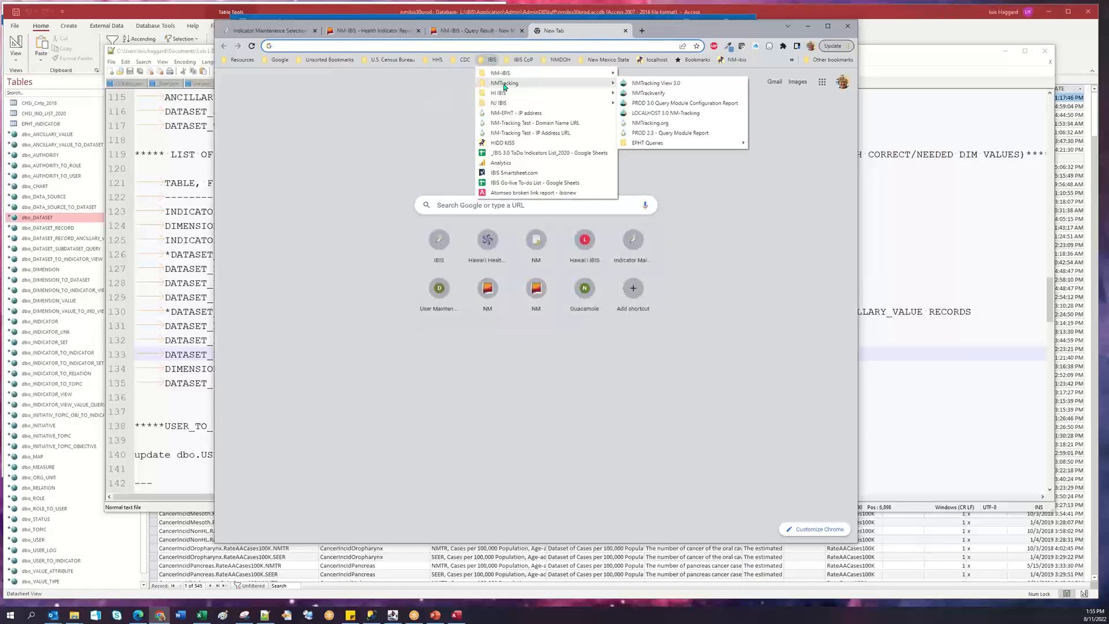
pyautogui.click(660, 86)
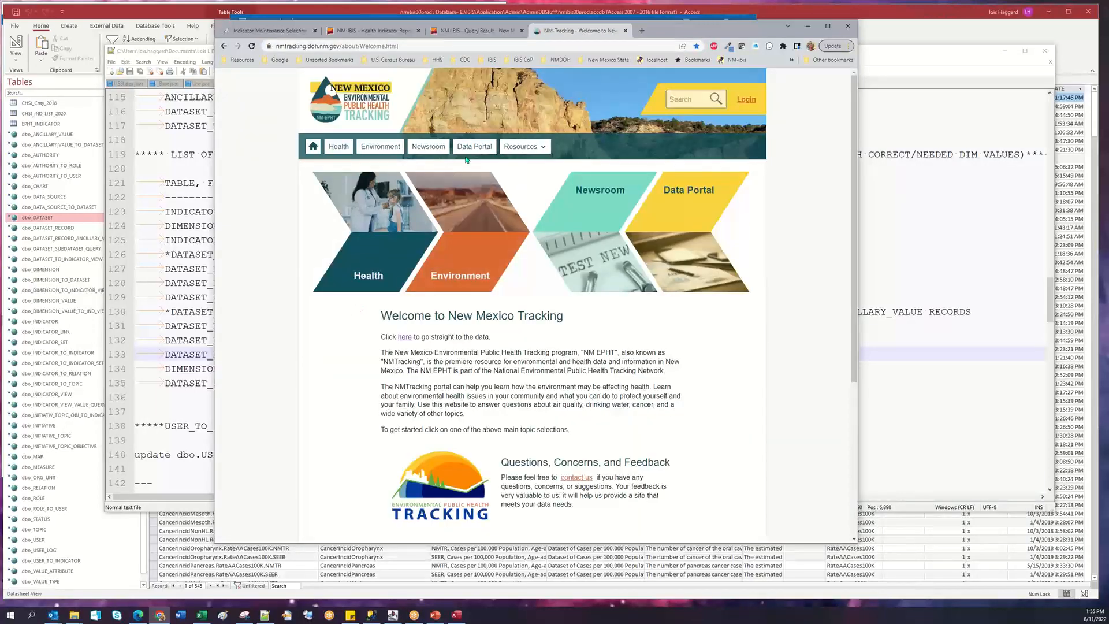
# Open the Low Birthweight indicator report from the data portal's alphabetical index of indicator reports.
pyautogui.click(472, 148)
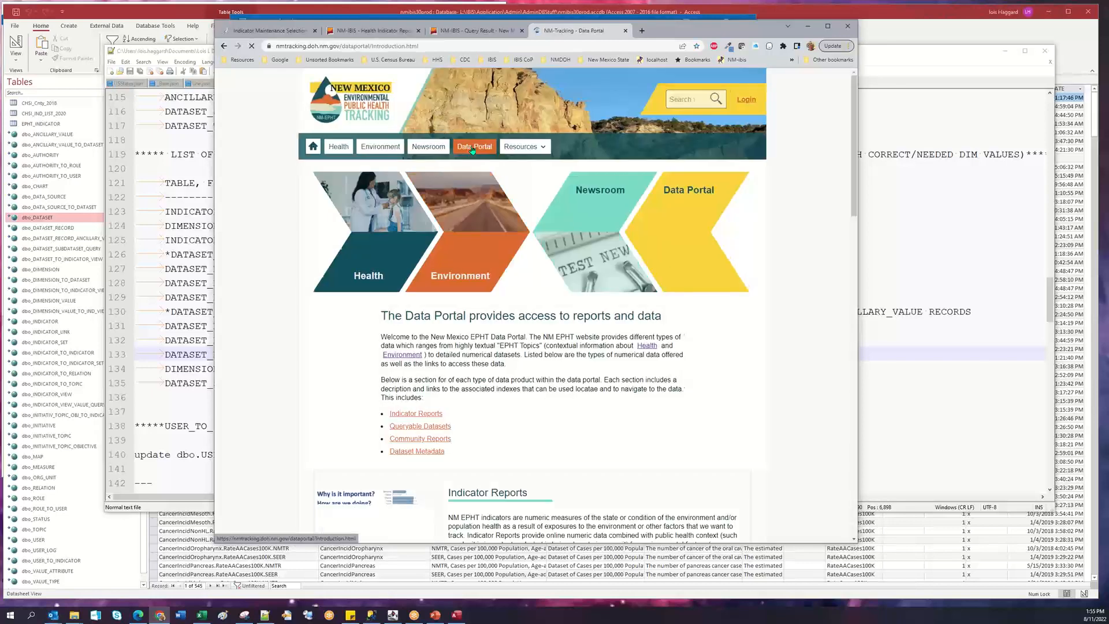
pyautogui.click(416, 414)
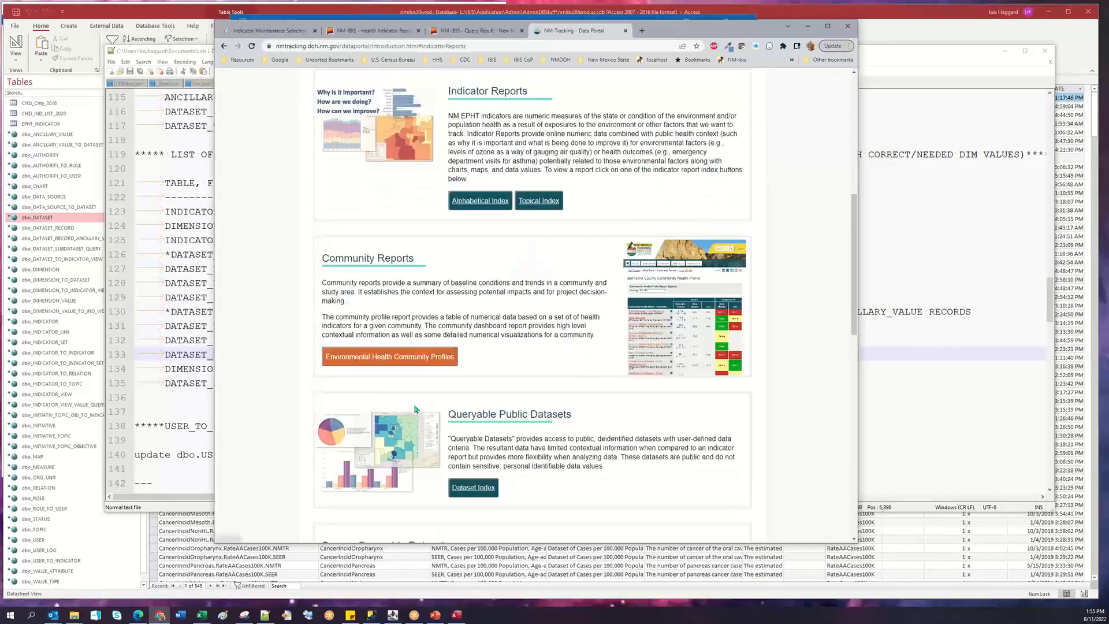
pyautogui.click(477, 202)
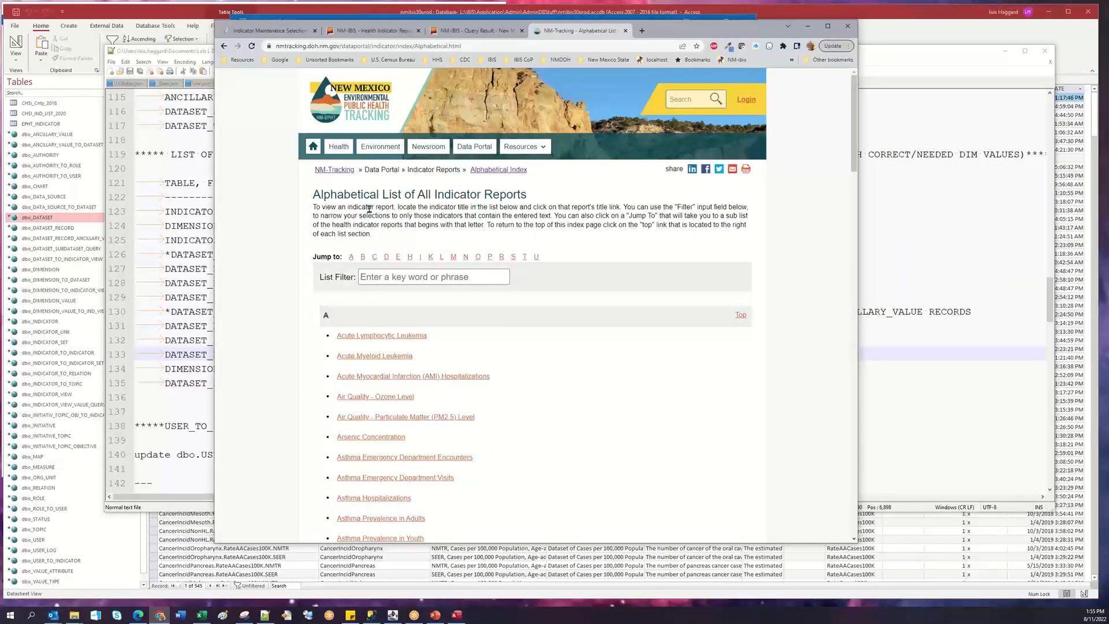
pyautogui.click(362, 256)
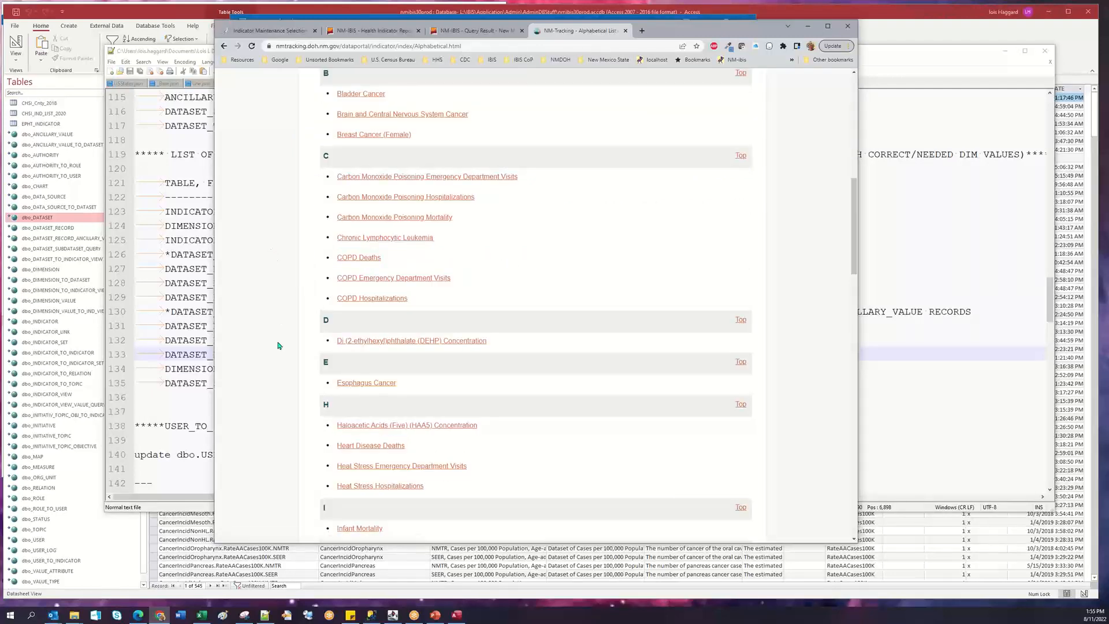
pyautogui.scroll(-5, 278, 346)
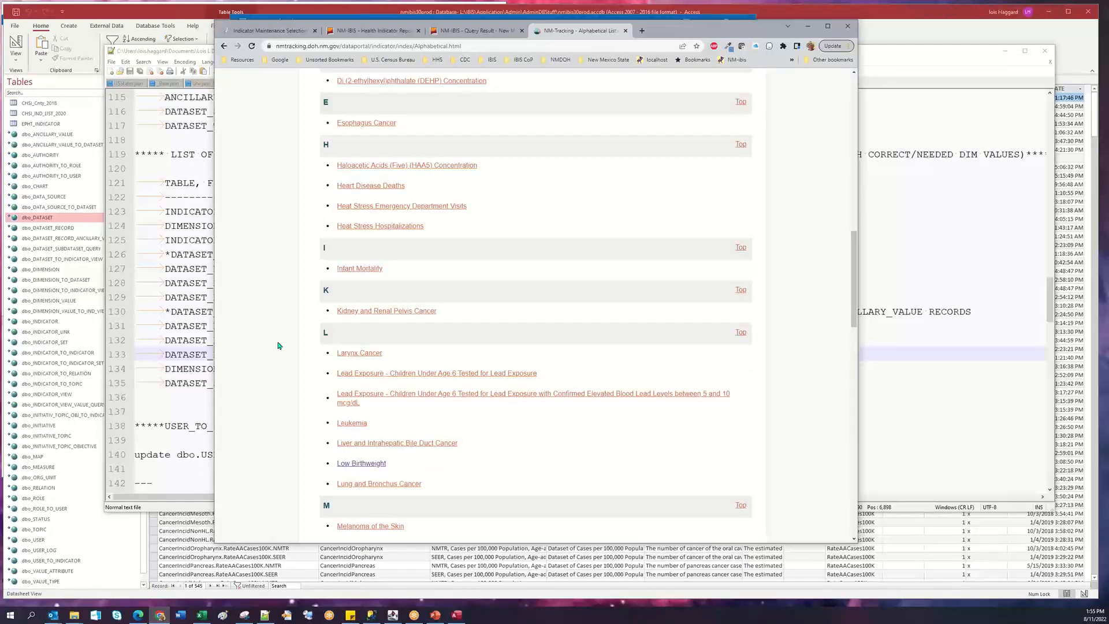
pyautogui.click(364, 463)
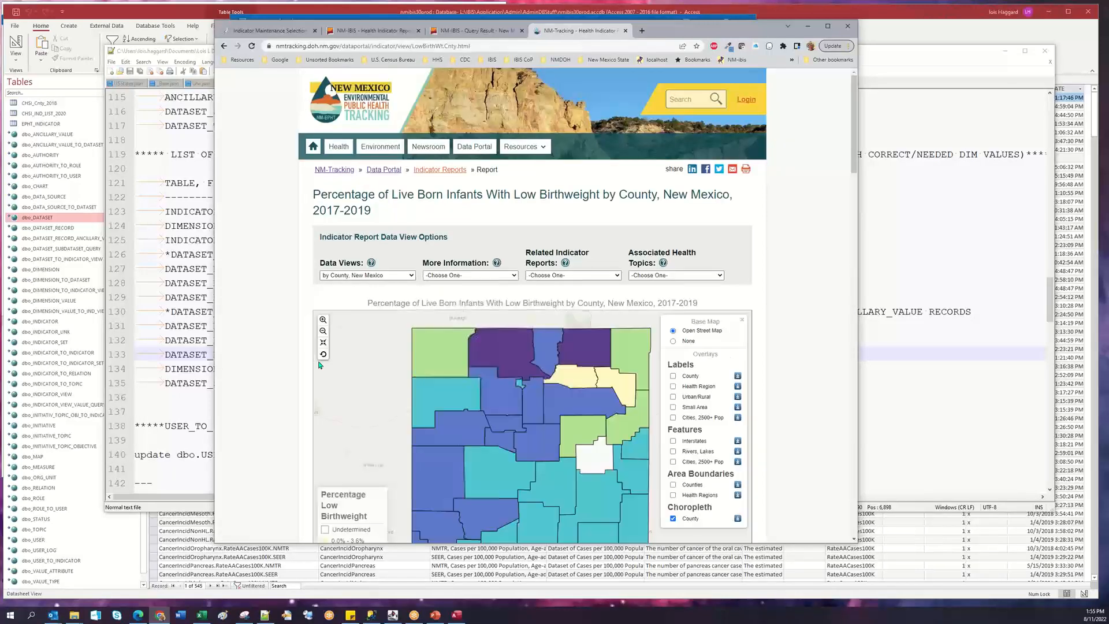
# Select the indicator name in the report's web address and go back to the by County, New Mexico view detail in the admin site.
pyautogui.click(421, 46)
pyautogui.click(432, 46)
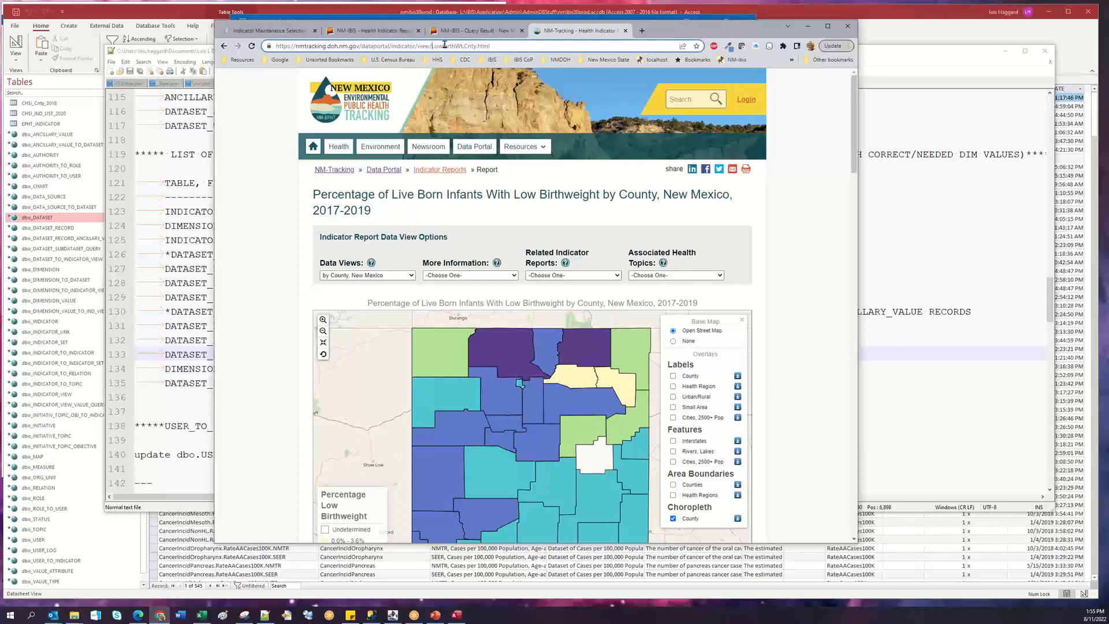
pyautogui.moveTo(432, 47); pyautogui.dragTo(462, 47)
pyautogui.click(255, 32)
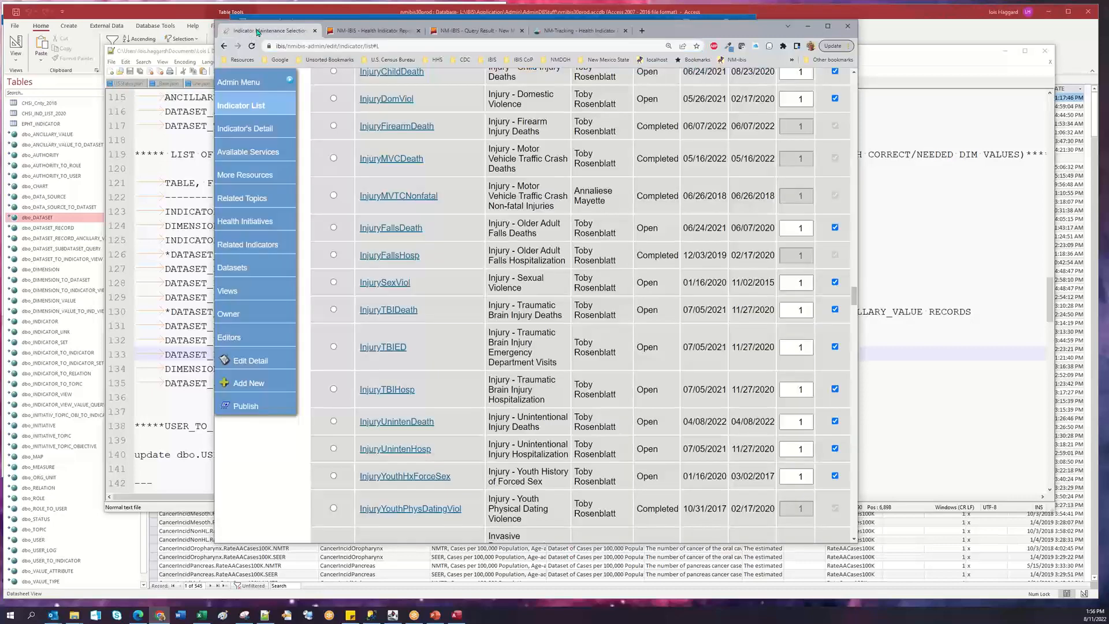
pyautogui.click(224, 46)
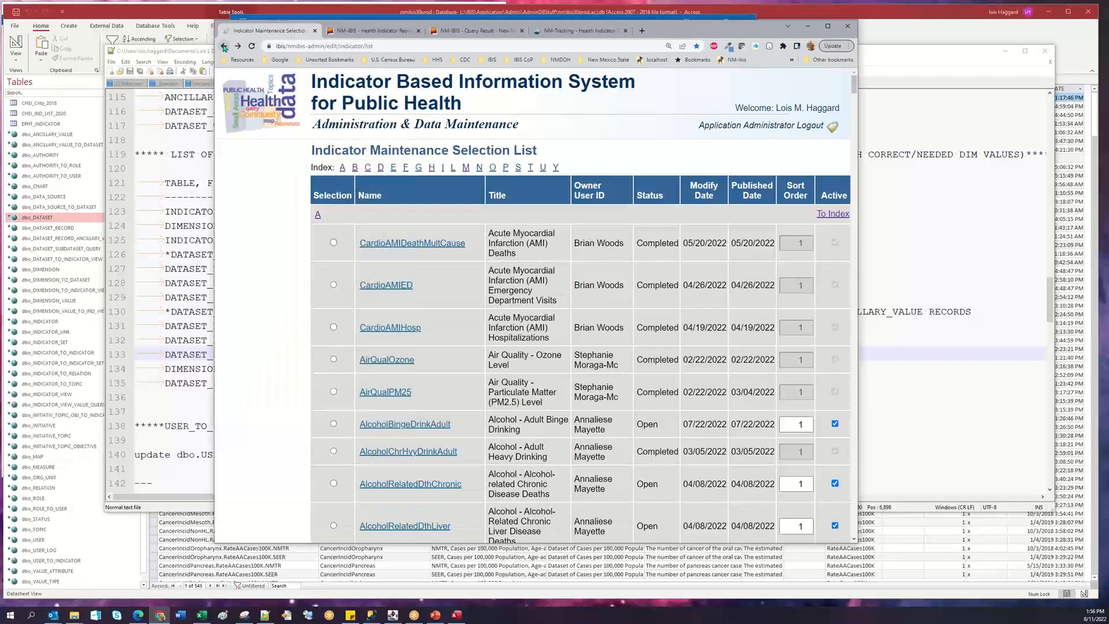
pyautogui.click(224, 46)
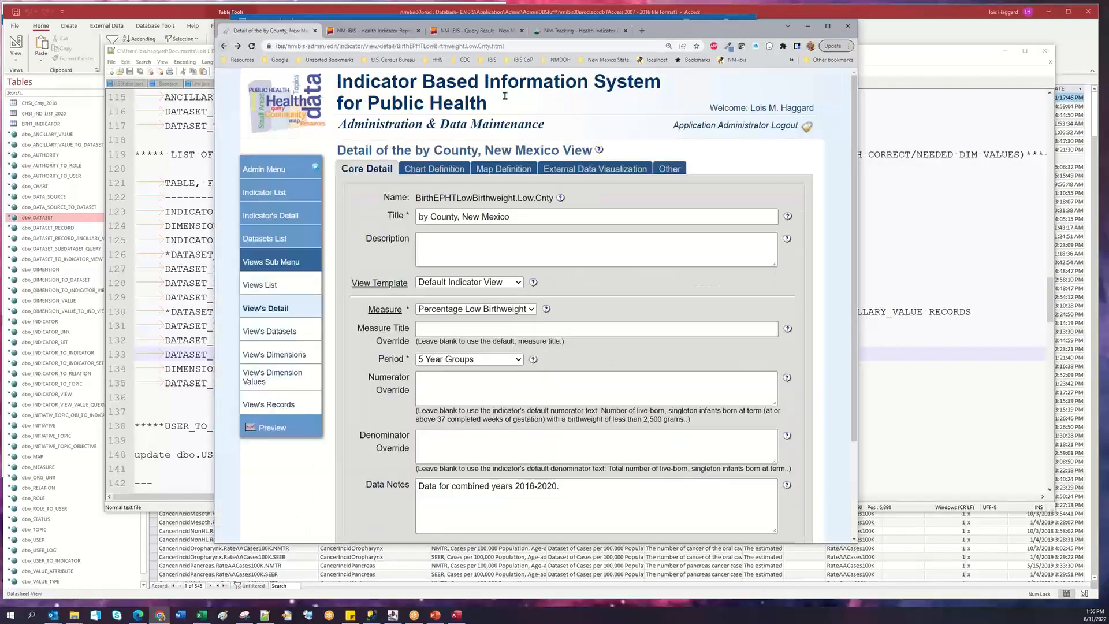
# Copy the view name BirthEPHTLowBirthweight.Low.Cnty from the web address of the admin page.
pyautogui.click(428, 46)
pyautogui.click(398, 46)
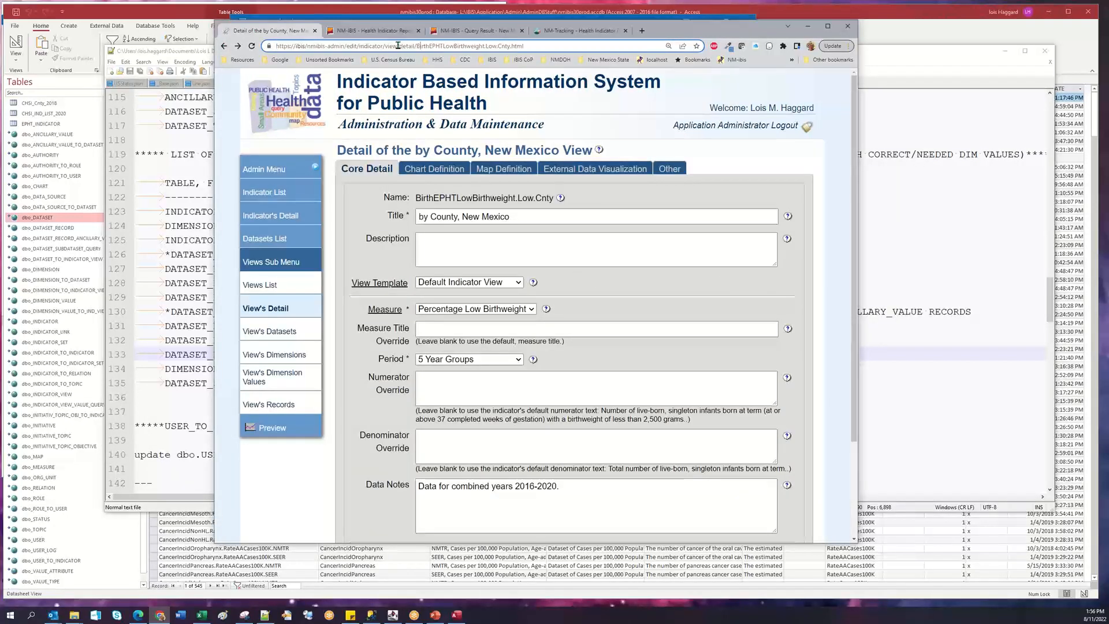
pyautogui.moveTo(416, 45); pyautogui.dragTo(485, 46)
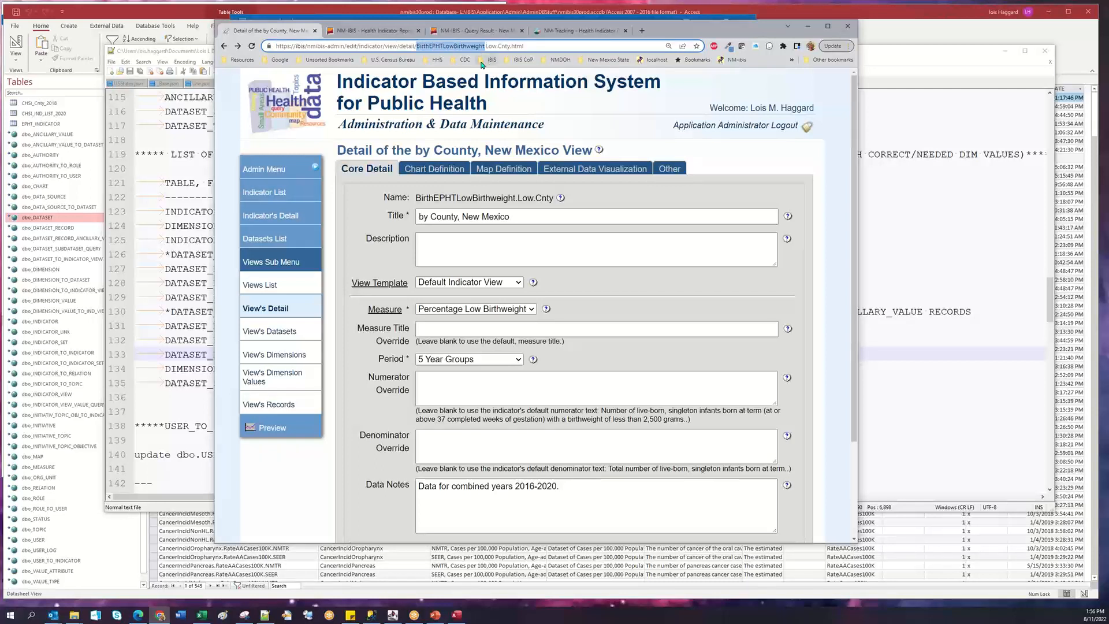
pyautogui.hotkey('shift', 'Right')
pyautogui.hotkey('shift', 'Right')
pyautogui.hotkey('shift', 'Right')
pyautogui.hotkey('shift', 'Right')
pyautogui.hotkey('shift', 'Right')
pyautogui.hotkey('shift', 'Right')
pyautogui.hotkey('shift', 'Right')
pyautogui.hotkey('shift', 'Right')
pyautogui.hotkey('shift', 'Right')
pyautogui.hotkey('ctrl', 'c')
# Replace the view name in the NM-Tracking report's address with BirthEPHTLowBirthweight.Low.Cnty and load that report.
pyautogui.click(578, 30)
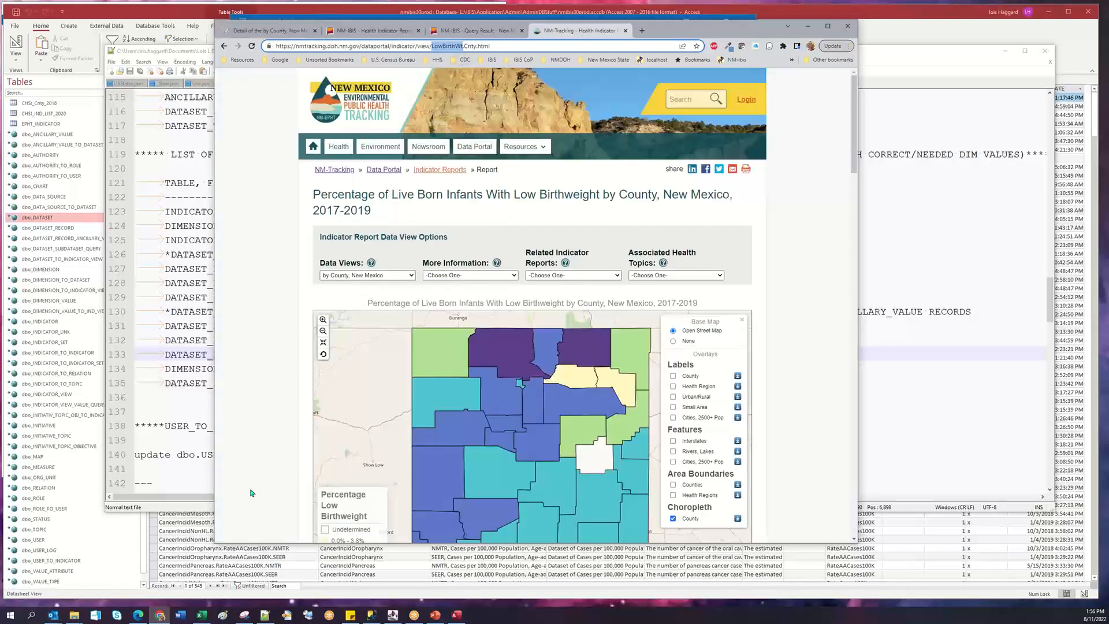
pyautogui.hotkey('shift', 'Right')
pyautogui.hotkey('shift', 'Right')
pyautogui.hotkey('shift', 'Right')
pyautogui.hotkey('shift', 'Right')
pyautogui.hotkey('shift', 'Right')
pyautogui.hotkey('ctrl', 'v')
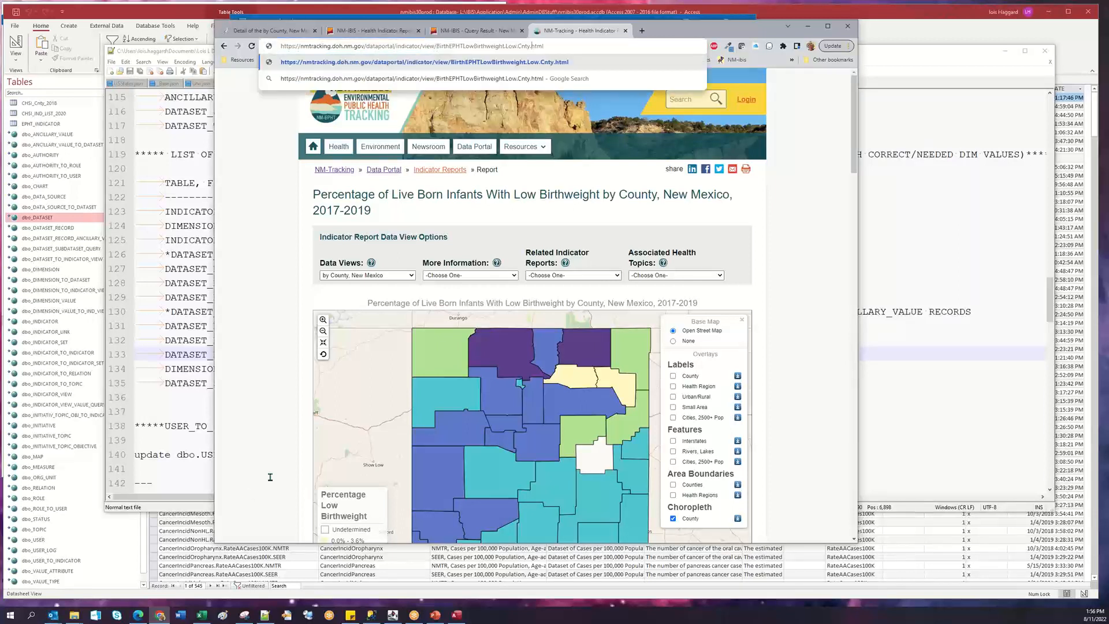
pyautogui.press('Return')
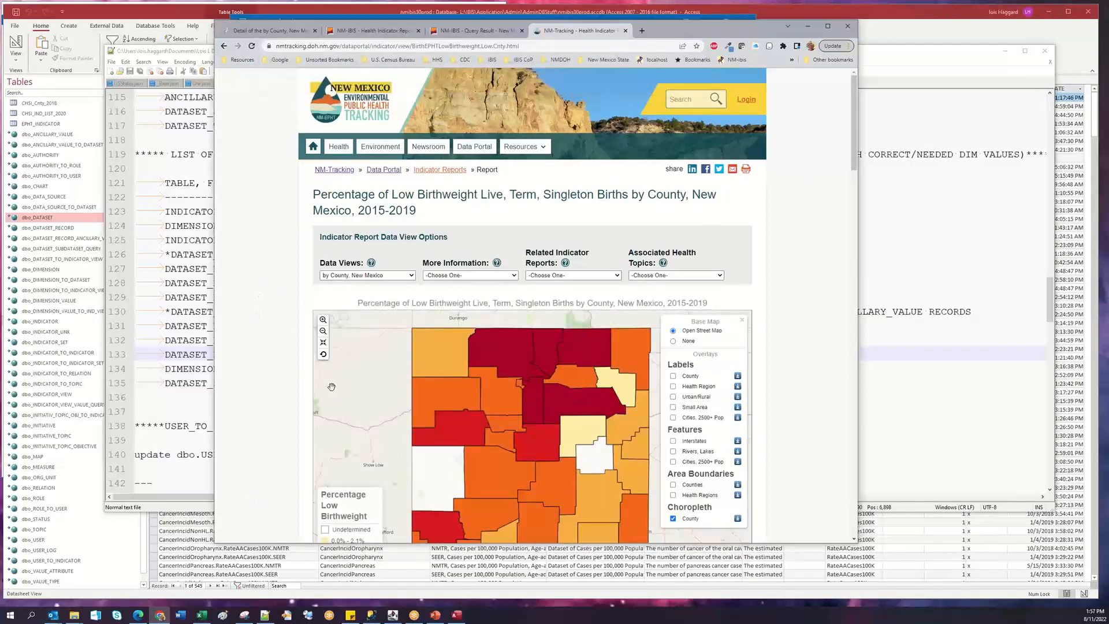
# Examine the low birthweight report's county map, chart and data table, and highlight the indicator name in its web address.
pyautogui.scroll(-8, 808, 296)
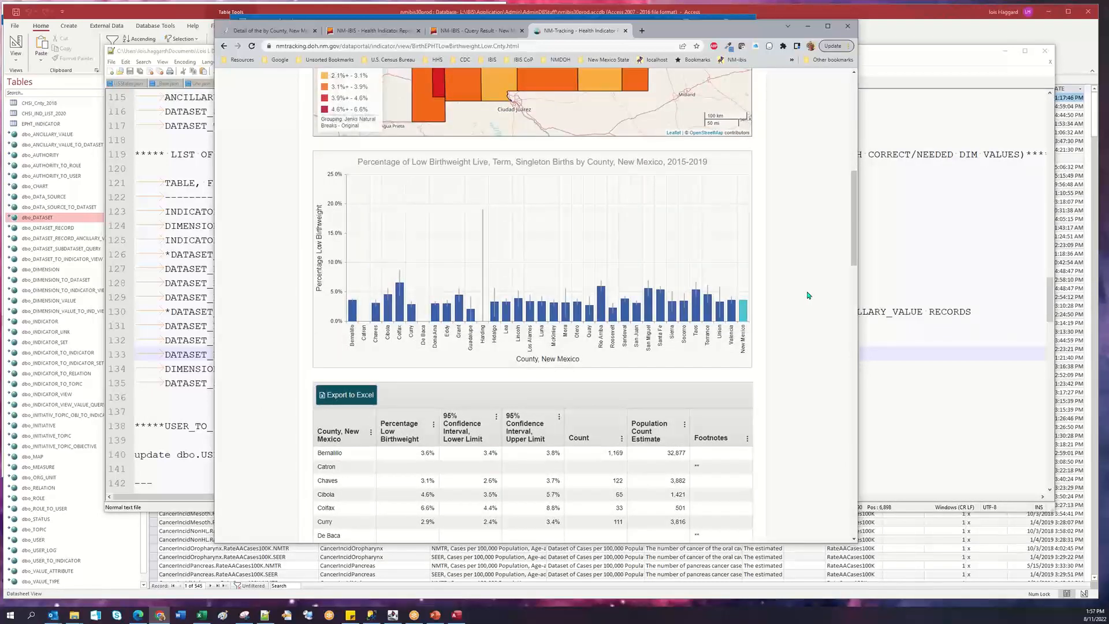
pyautogui.scroll(6, 808, 295)
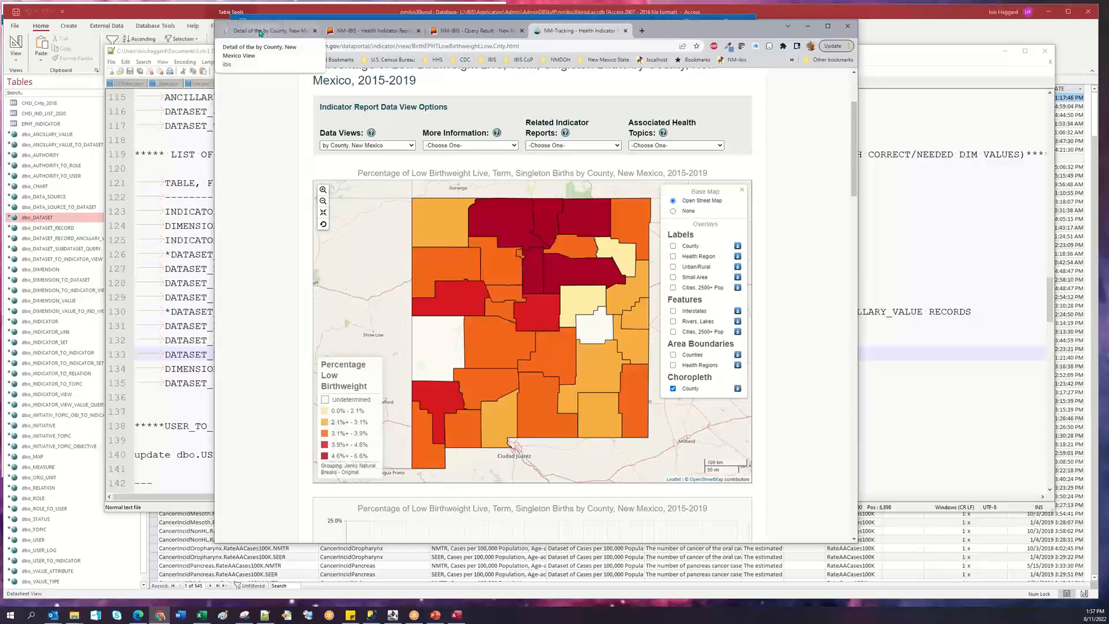
pyautogui.doubleClick(432, 47)
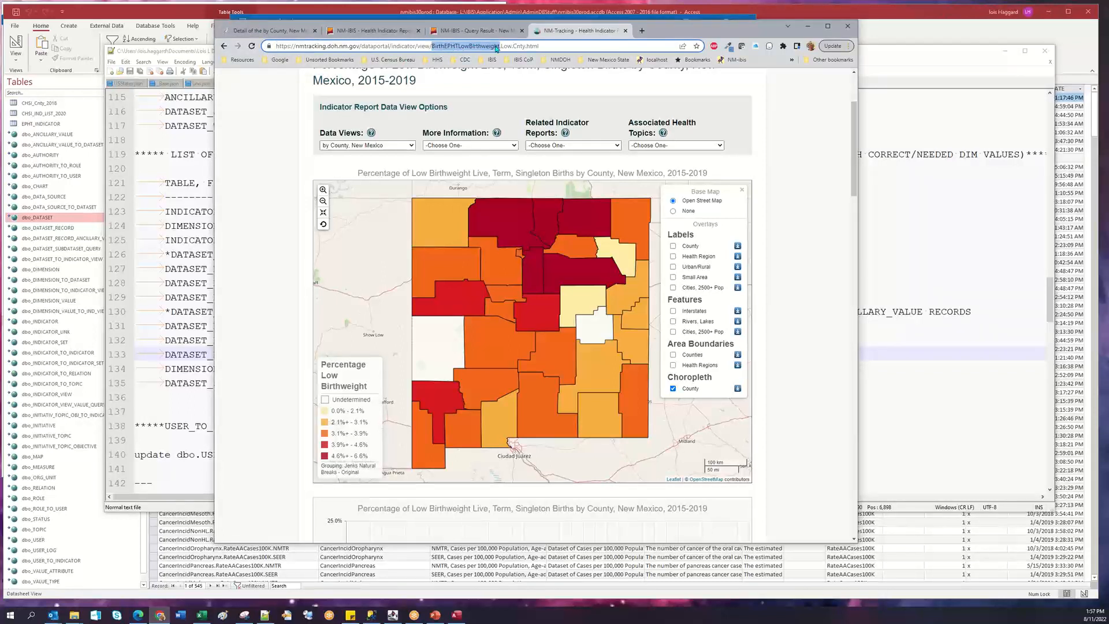
# Return to the admin view detail and list the Period choices, leaving 5 Year Groups selected.
pyautogui.click(262, 34)
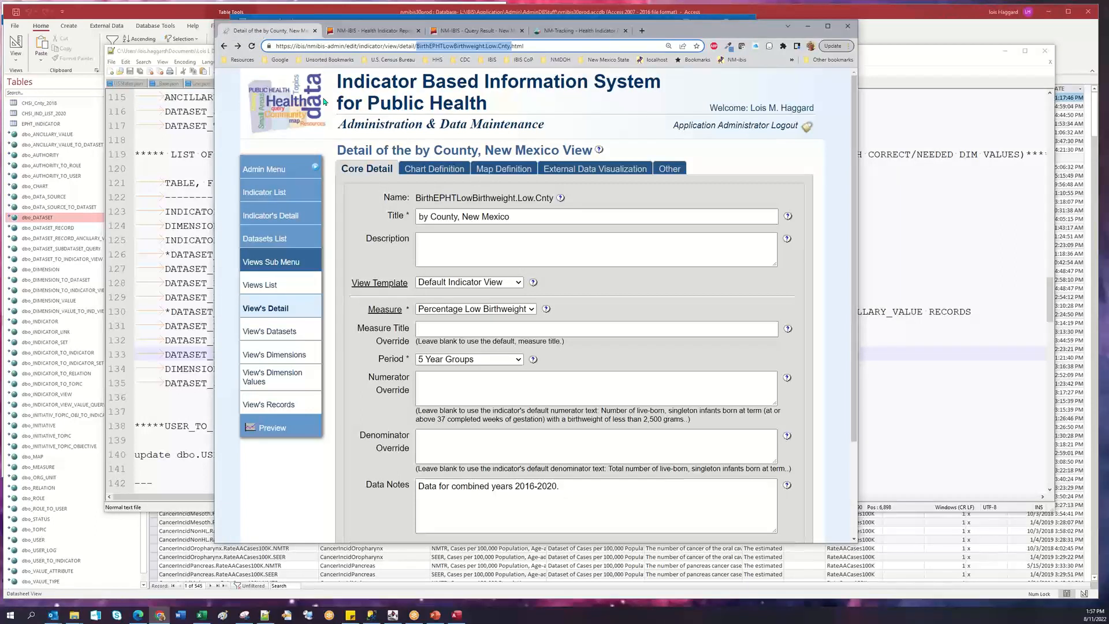
pyautogui.click(467, 360)
pyautogui.click(466, 361)
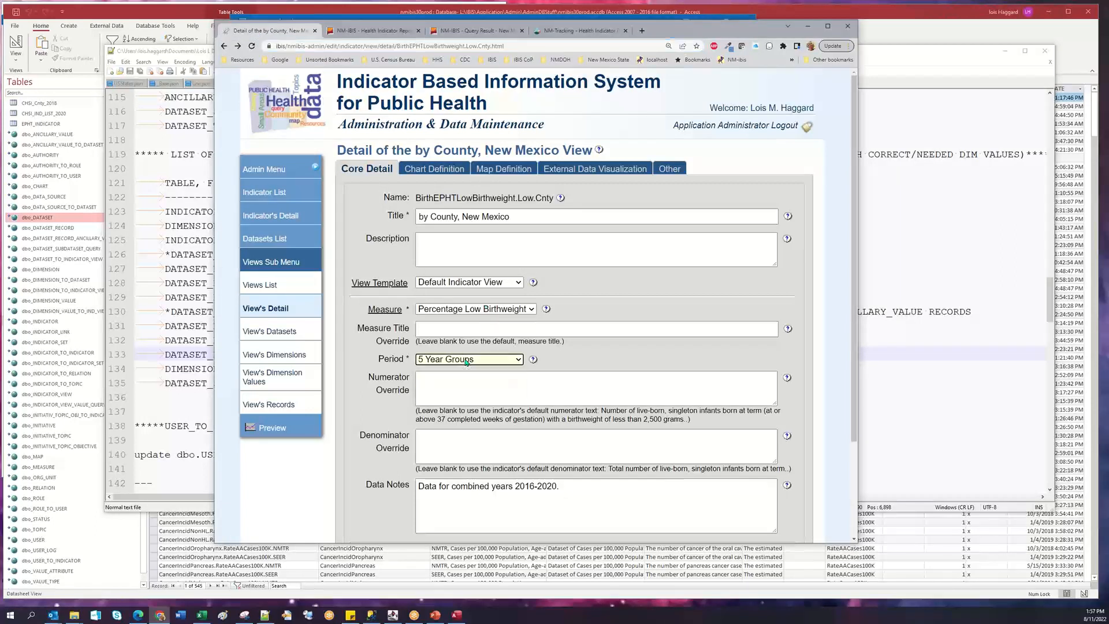
pyautogui.click(467, 361)
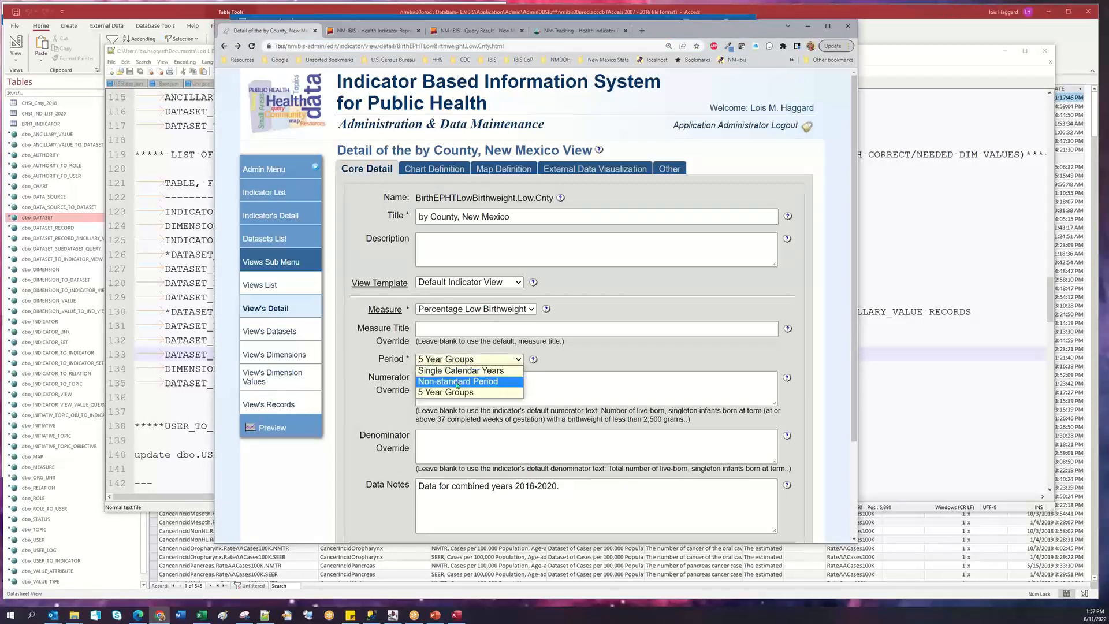
pyautogui.click(455, 362)
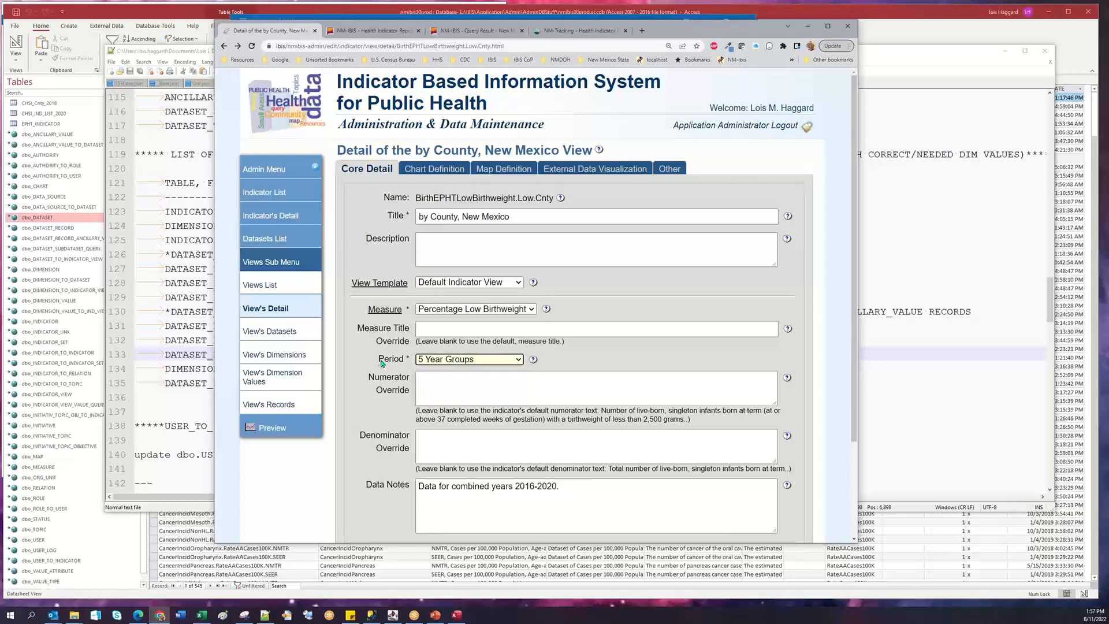
# Open the indicator's BVRHS_Birth, Percentage Low Birthweight dataset from its datasets list and check the Measure setting.
pyautogui.click(276, 240)
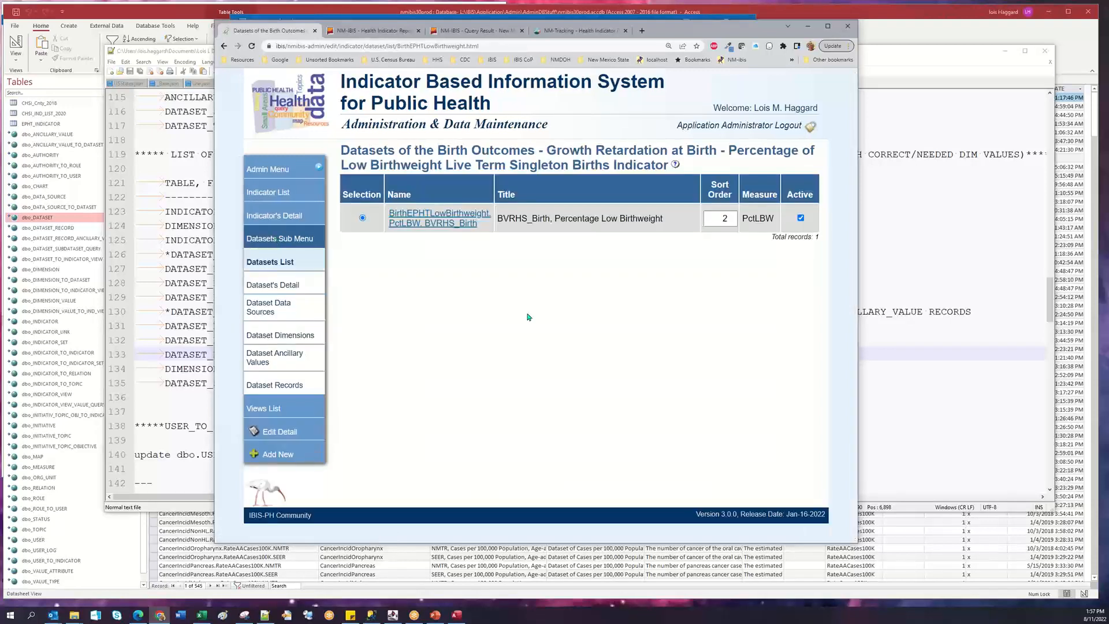
pyautogui.click(463, 231)
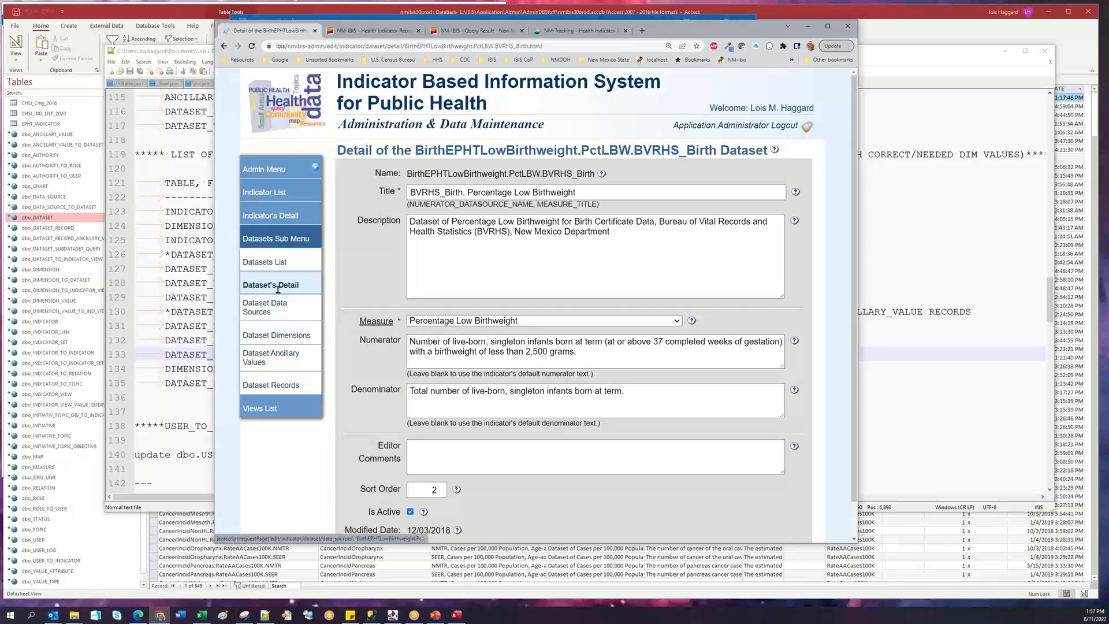
pyautogui.click(466, 322)
pyautogui.click(463, 322)
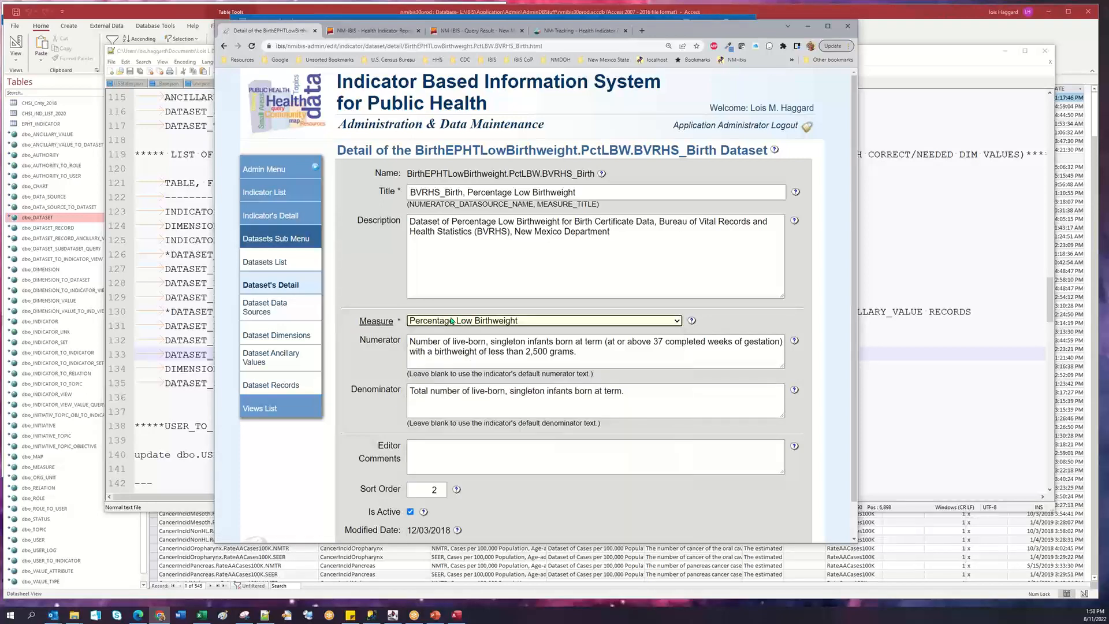
# Review which period dimensions are selected for the low birthweight dataset, and return to the indicator's list of views.
pyautogui.click(274, 335)
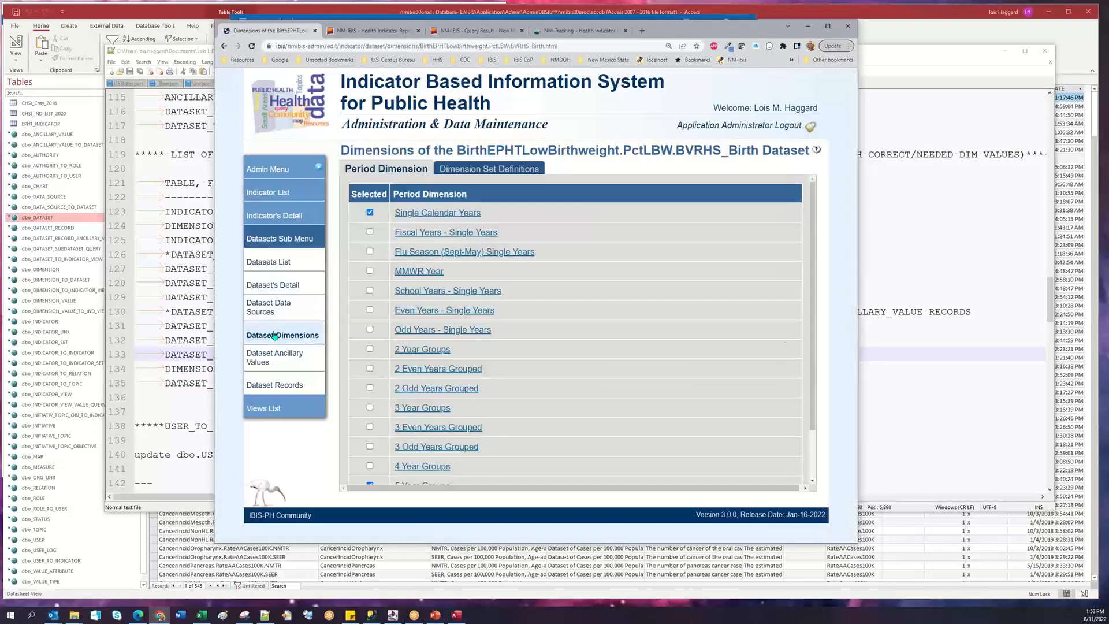
pyautogui.scroll(-2, 507, 342)
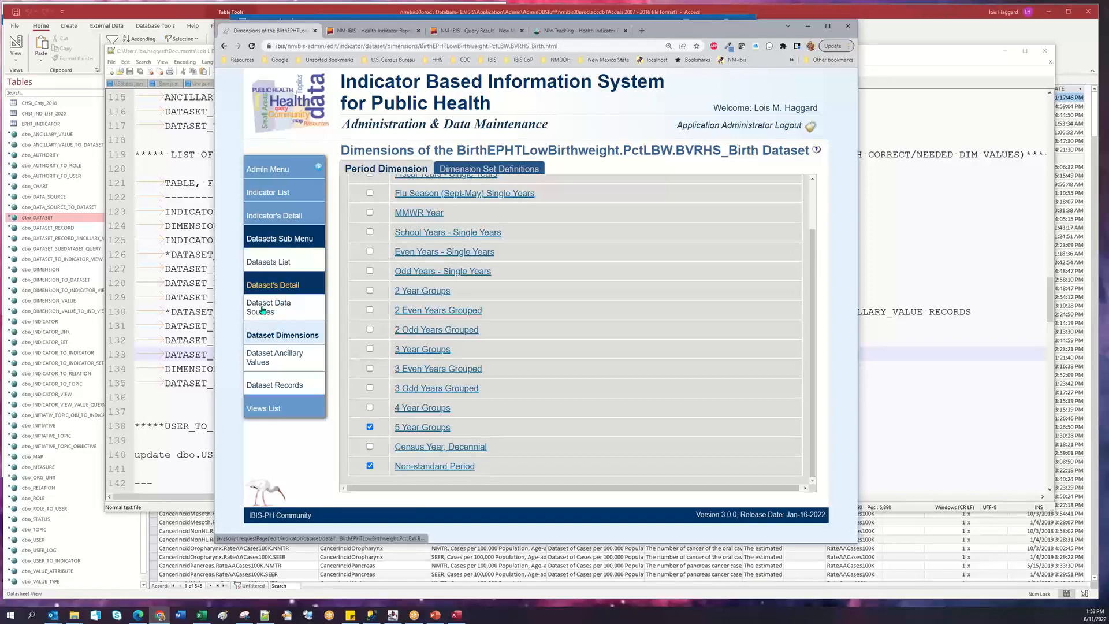
pyautogui.click(274, 410)
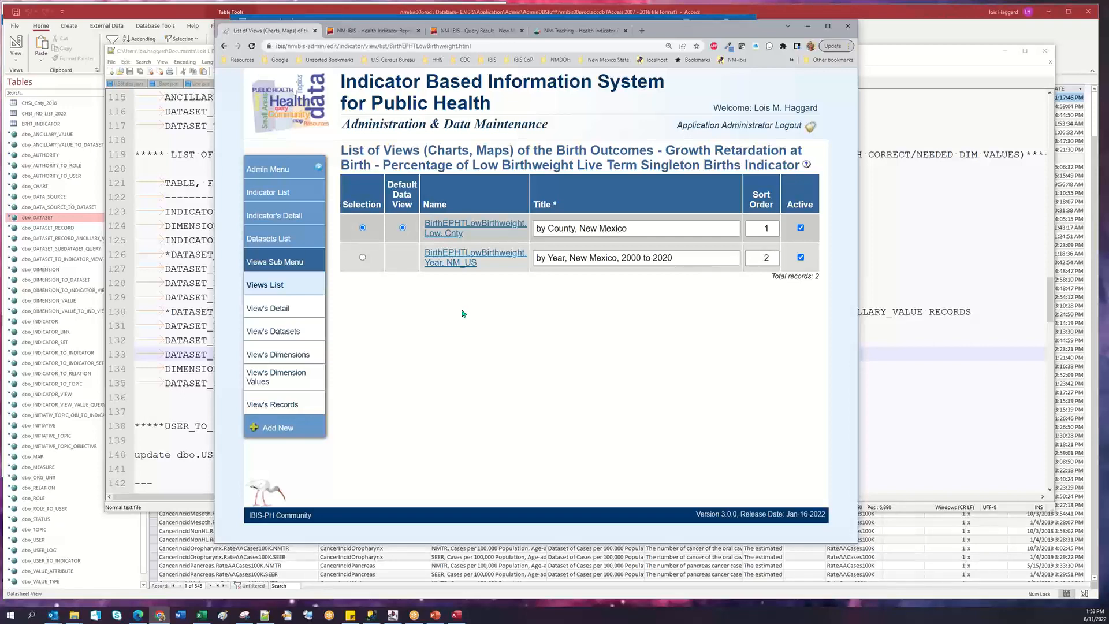
# Open the Infant Mortality indicator from the I section of the indicator list and show its list of views.
pyautogui.click(267, 192)
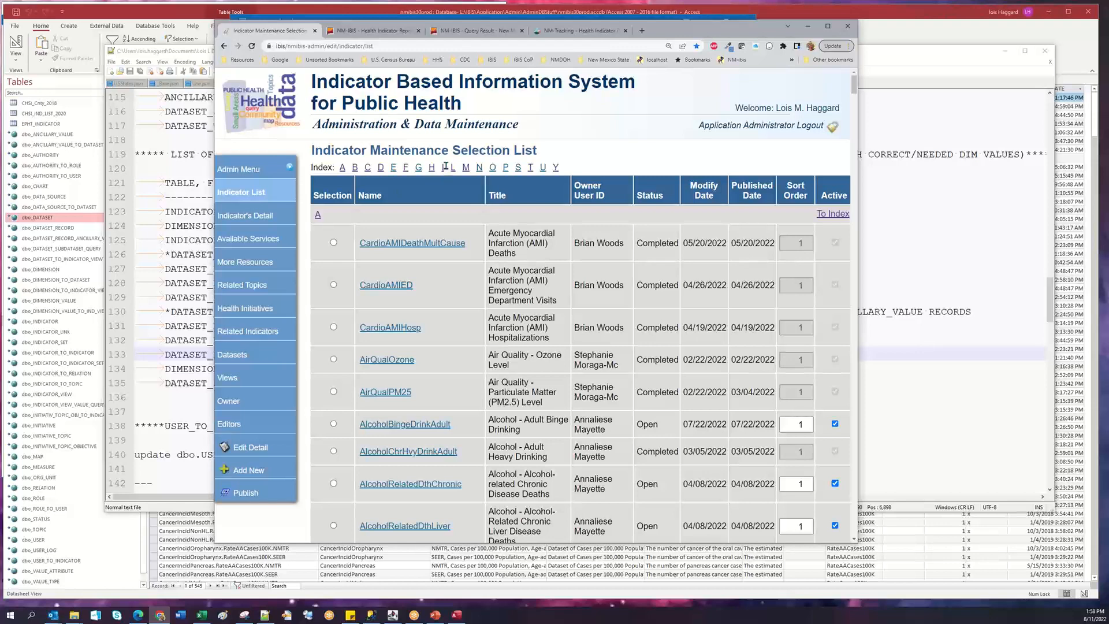
pyautogui.click(443, 168)
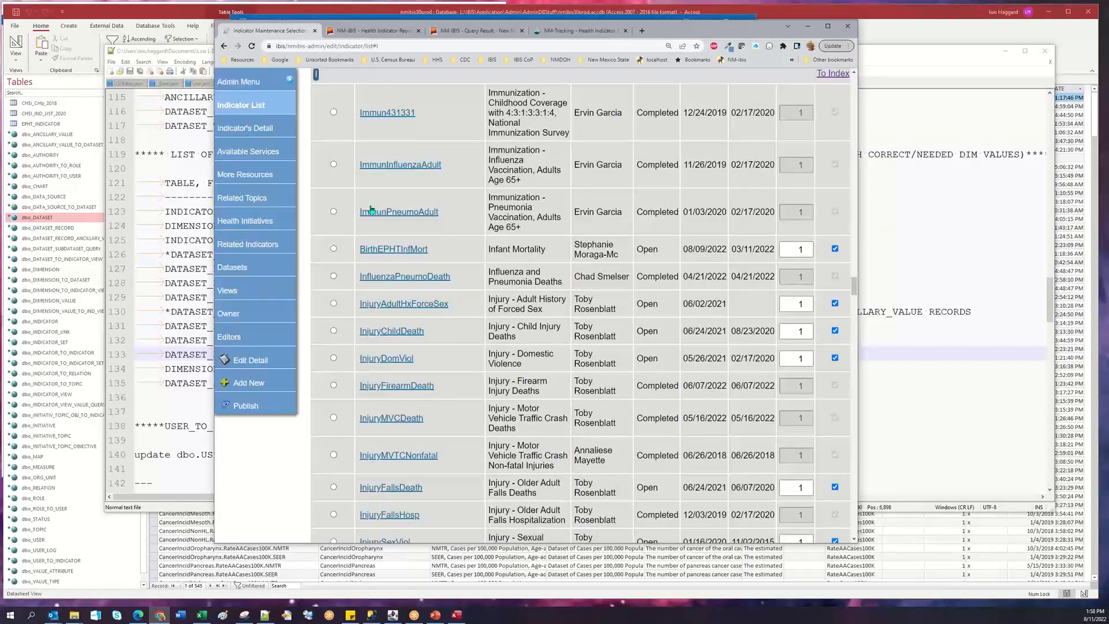
pyautogui.click(386, 249)
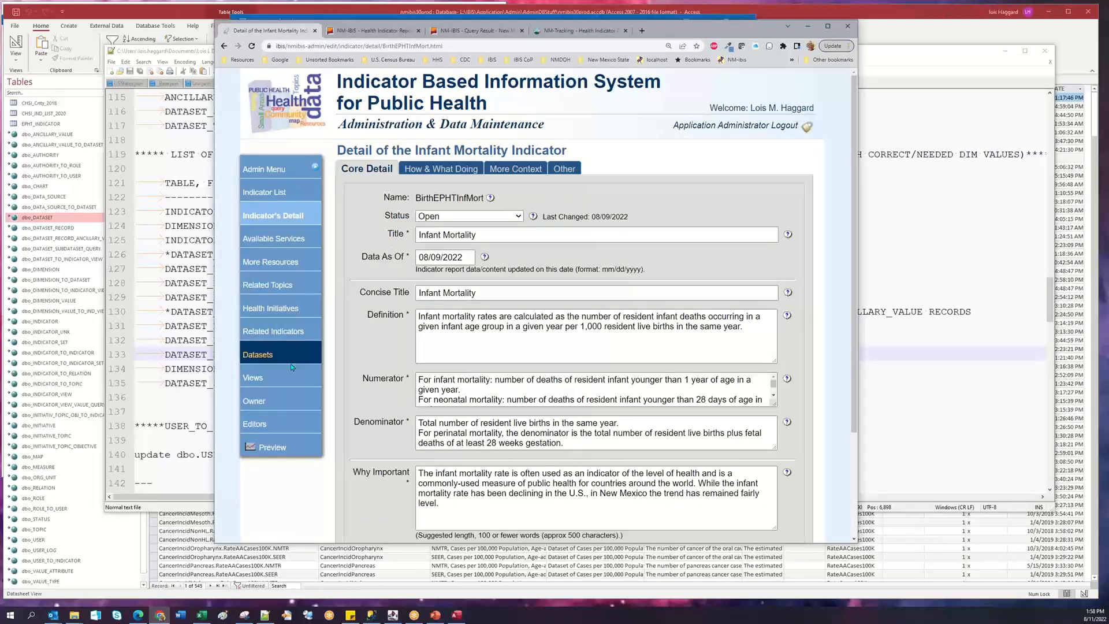
pyautogui.click(276, 382)
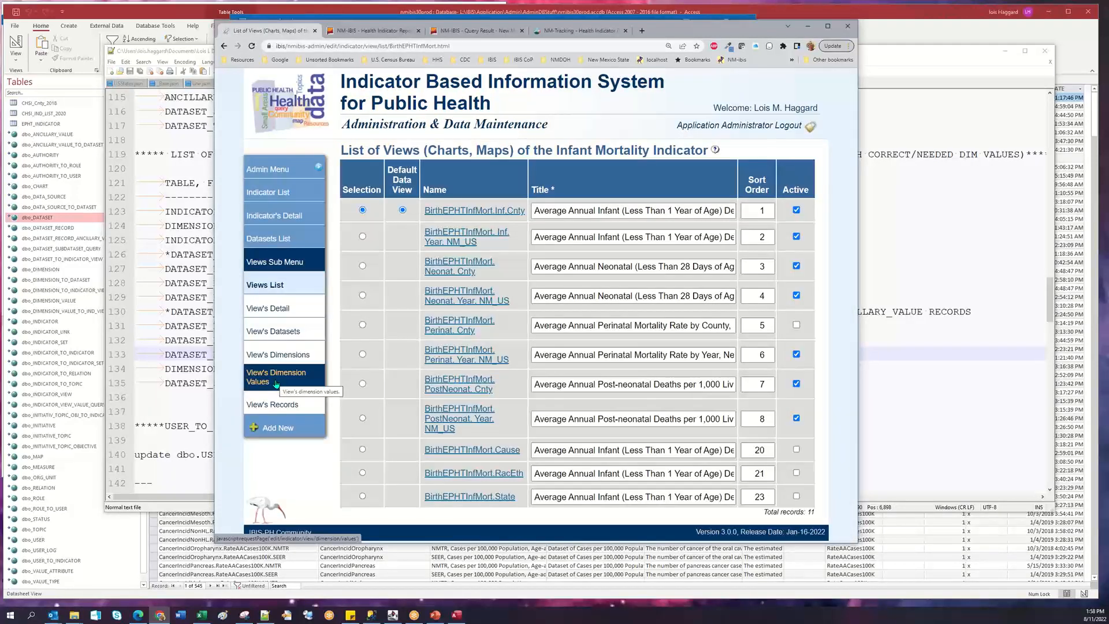
# Check the datasets of the infant deaths by county view, open the BVRHS_Death dataset's detail, and return to the list of views.
pyautogui.click(275, 333)
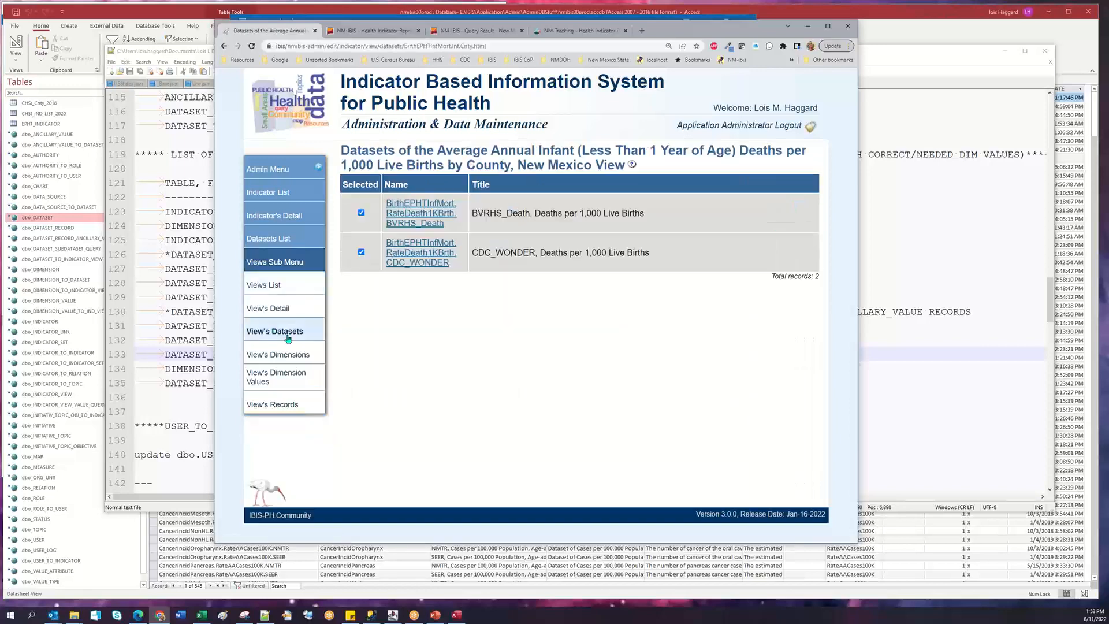
pyautogui.click(420, 218)
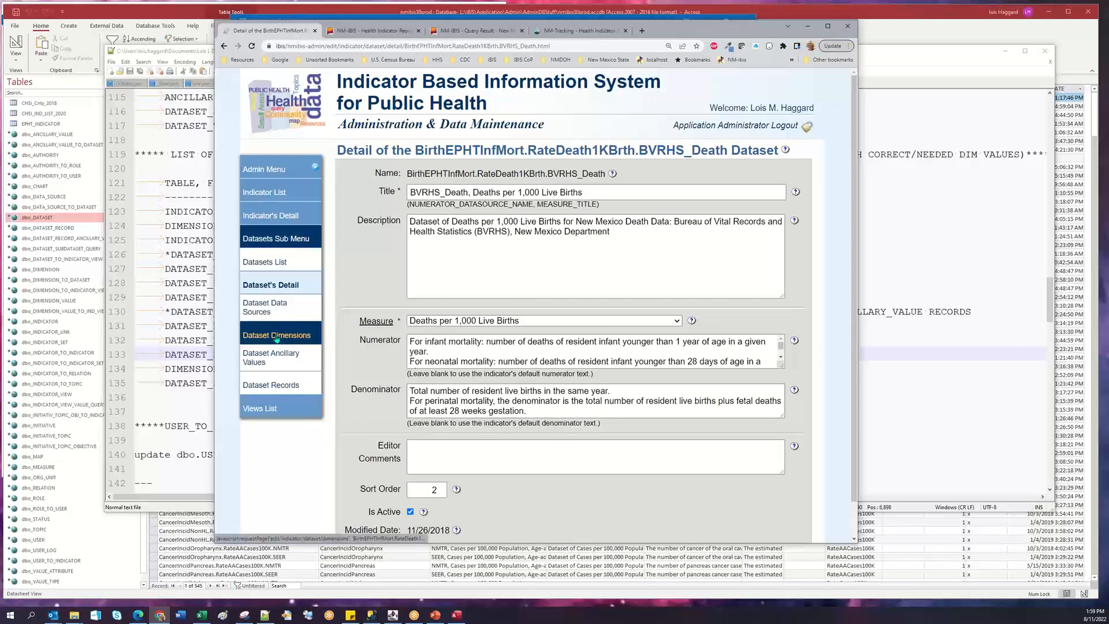
pyautogui.click(277, 409)
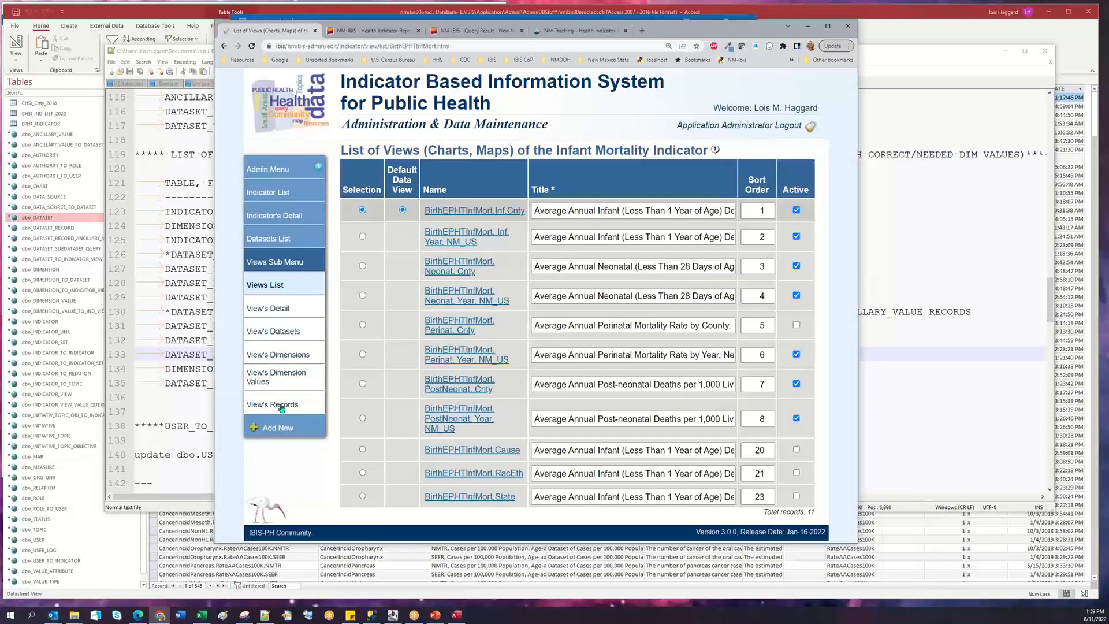
# Open the detail of the infant deaths by county view, check its Period options, and return to the list of views.
pyautogui.click(465, 211)
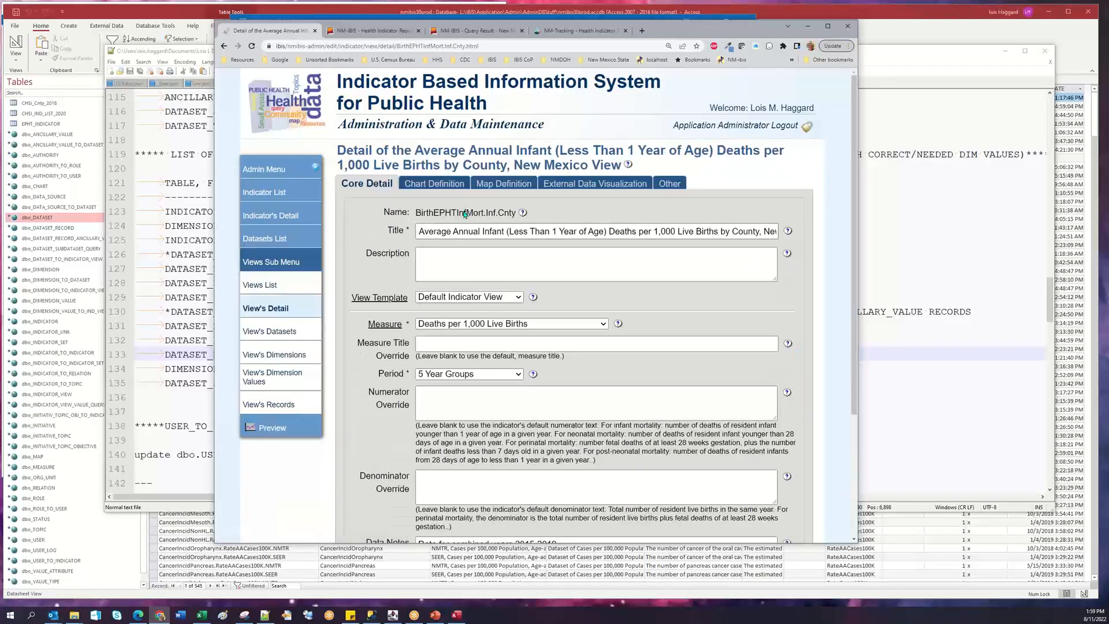
pyautogui.click(437, 375)
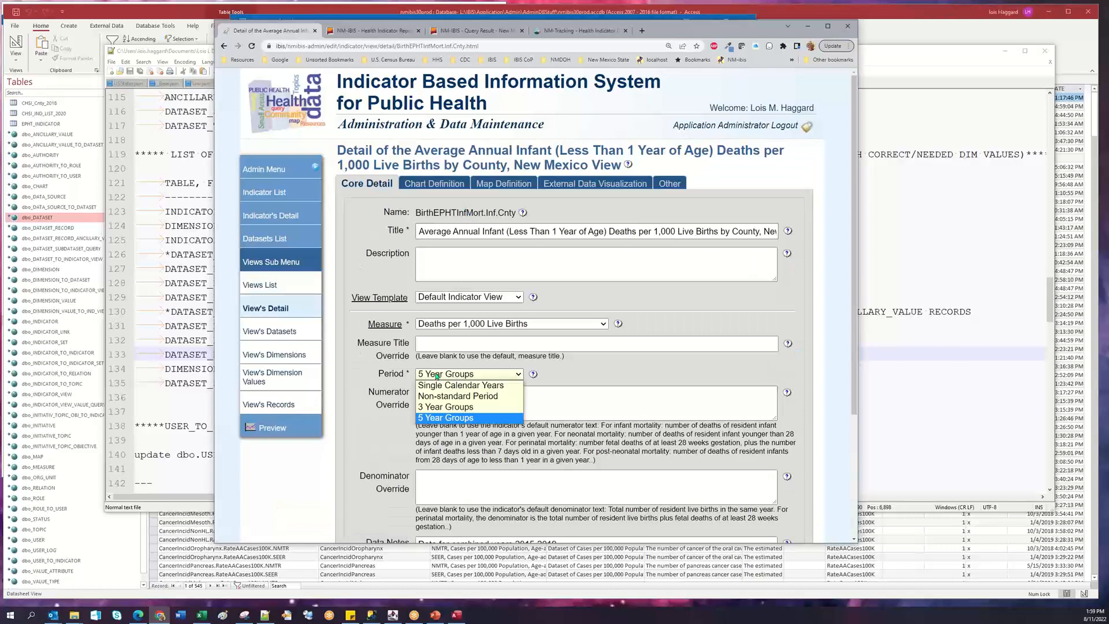
pyautogui.click(437, 374)
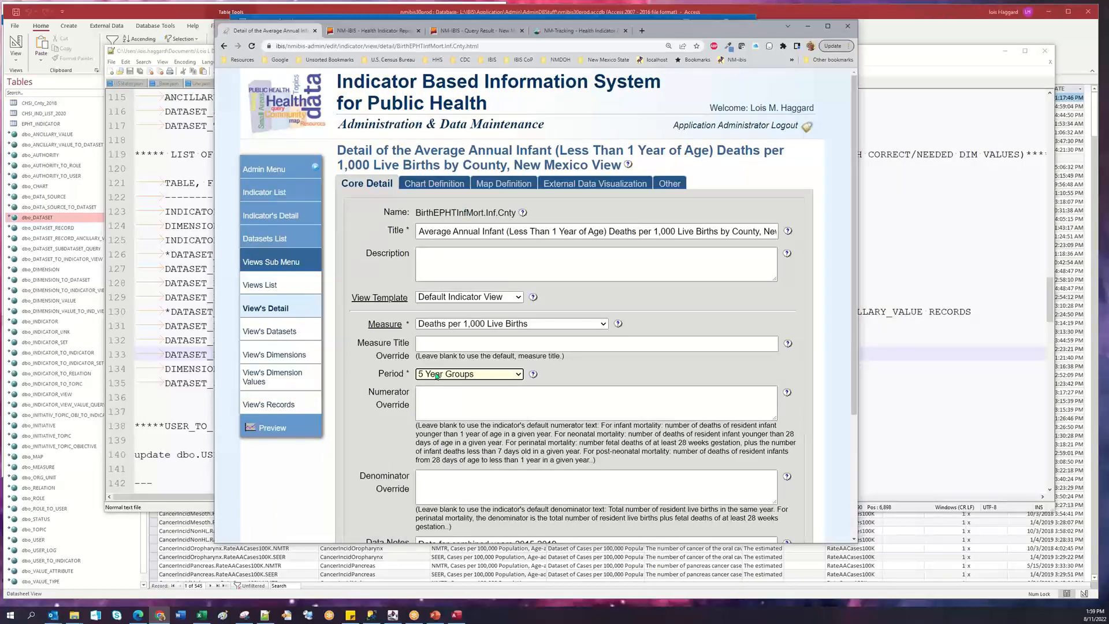
pyautogui.click(258, 286)
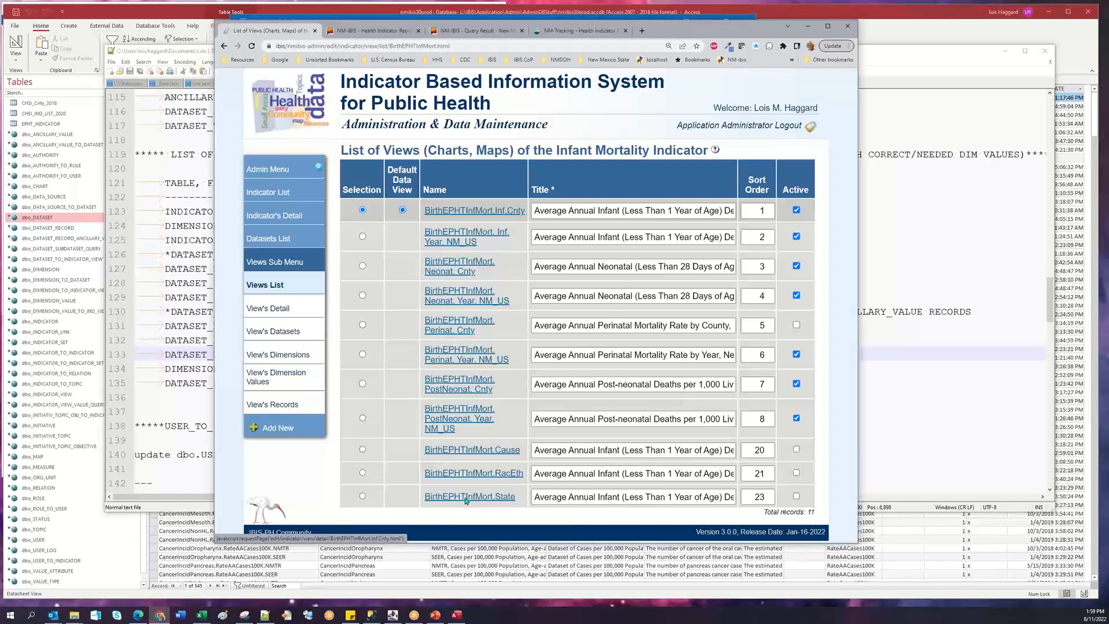
# Copy the indicator name BirthEPHTInfMort from the page address of the Infant Mortality views list.
pyautogui.doubleClick(402, 48)
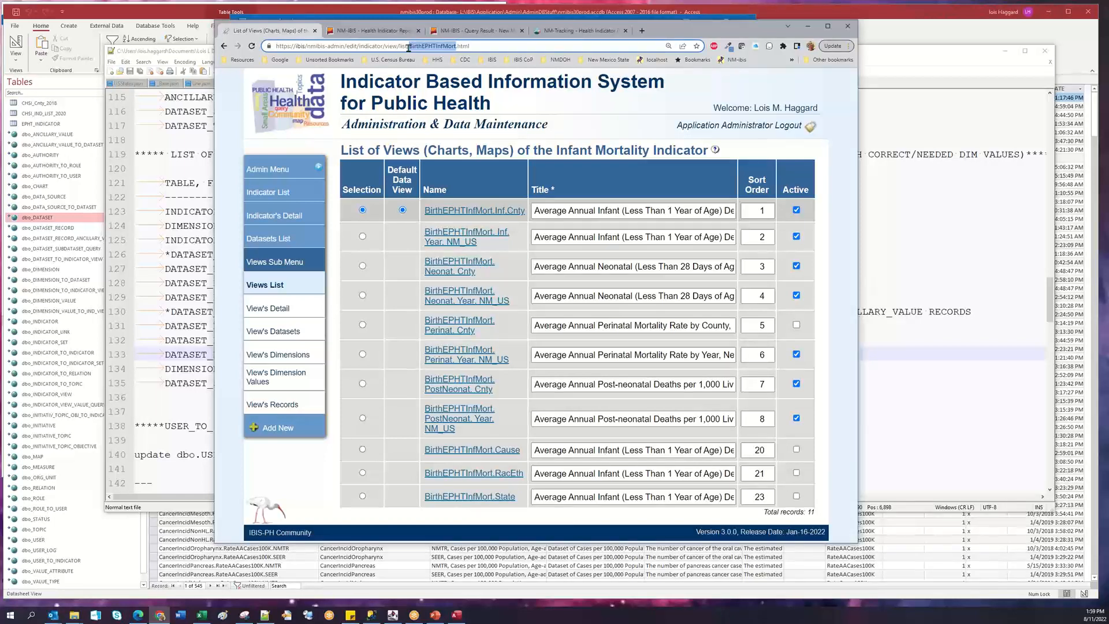
pyautogui.rightClick(417, 50)
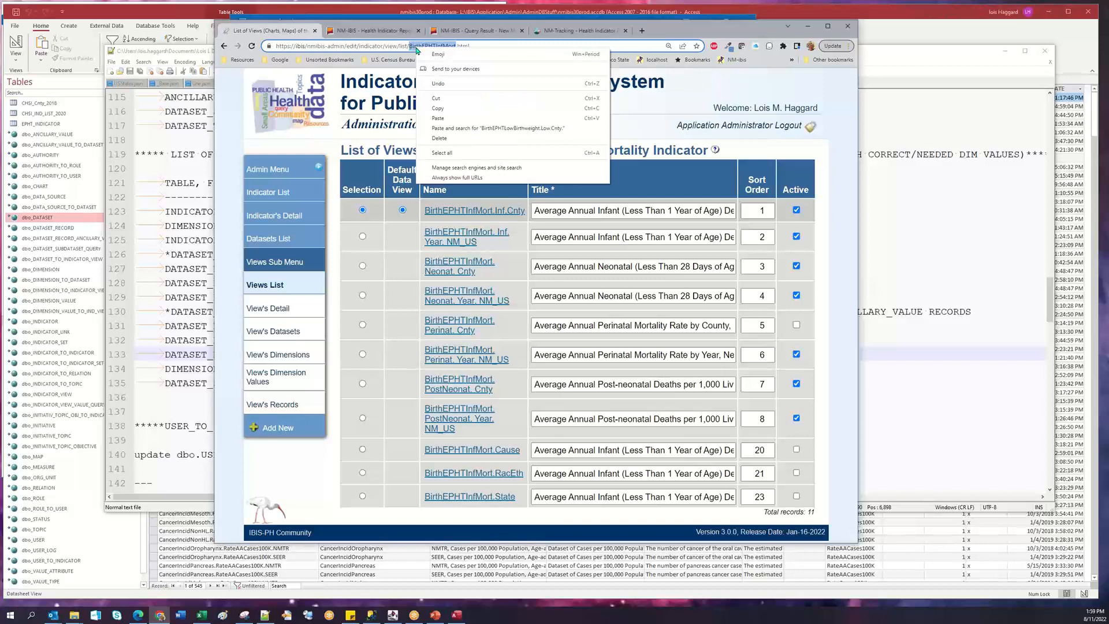
pyautogui.click(437, 109)
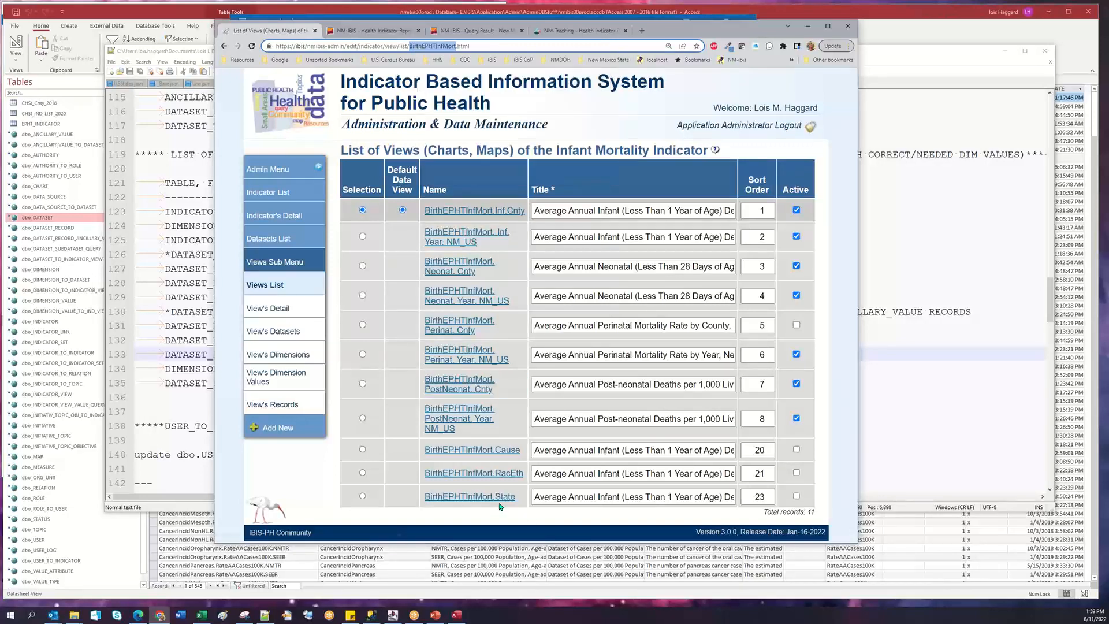
pyautogui.doubleClick(479, 497)
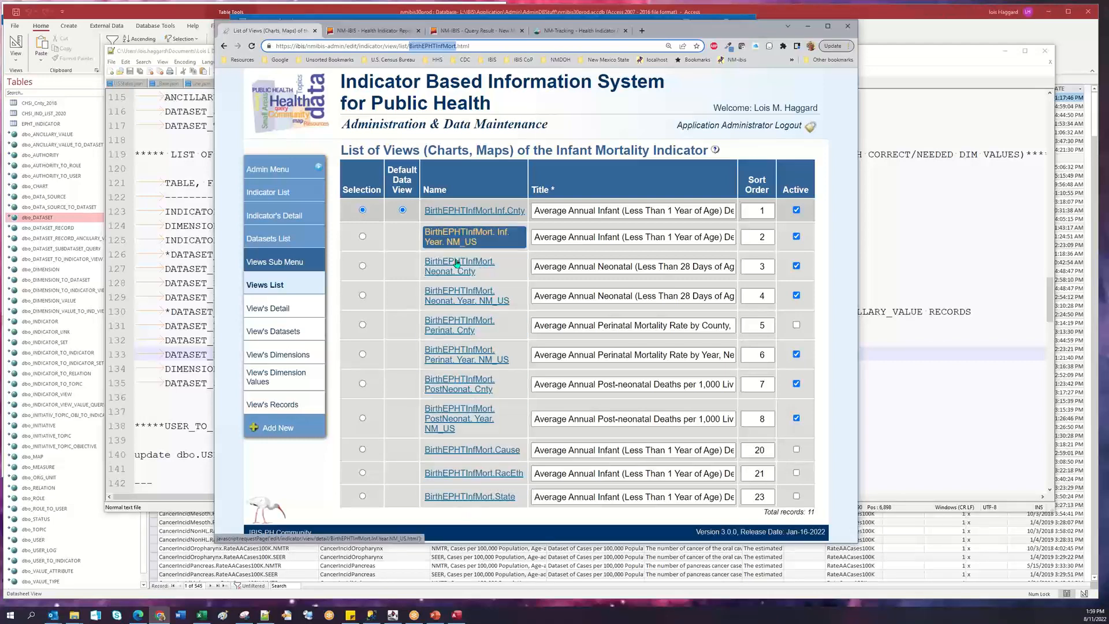
# Switch to the Access database and filter dbo_DIMENSION_TO_DATASET to dataset names beginning with BirthEPHTInfMort.
pyautogui.click(435, 598)
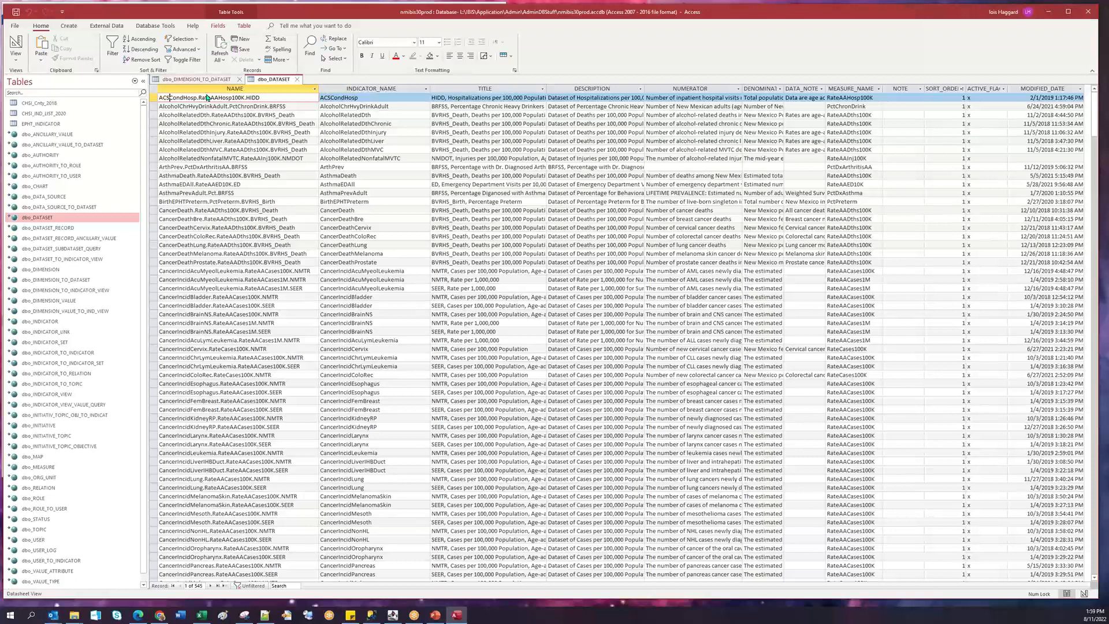
pyautogui.hotkey('ctrl', 'F6')
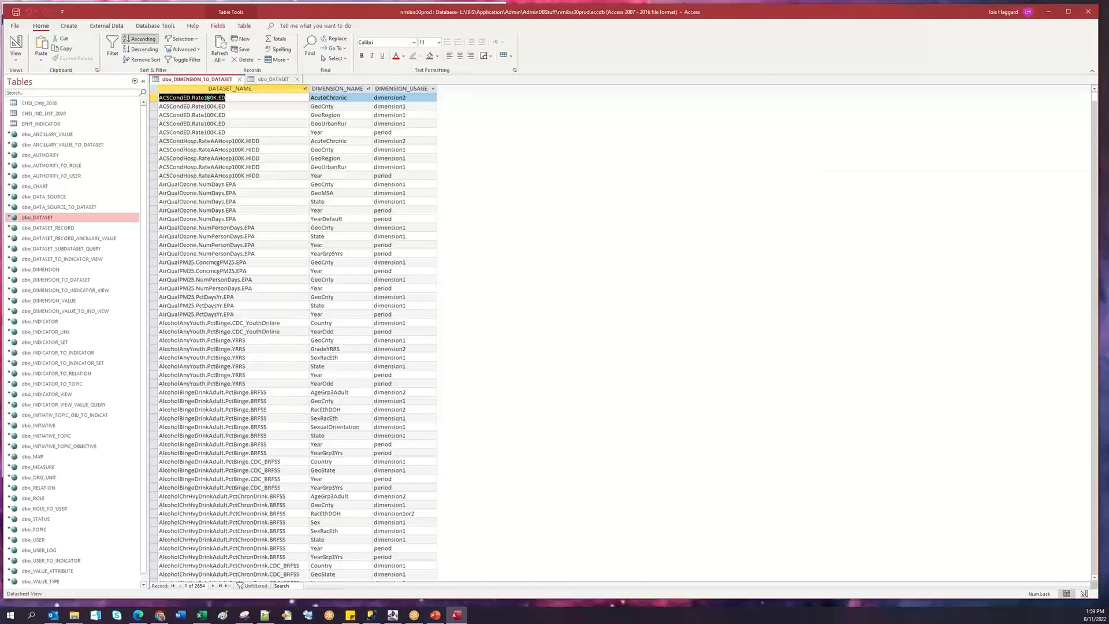
pyautogui.click(305, 89)
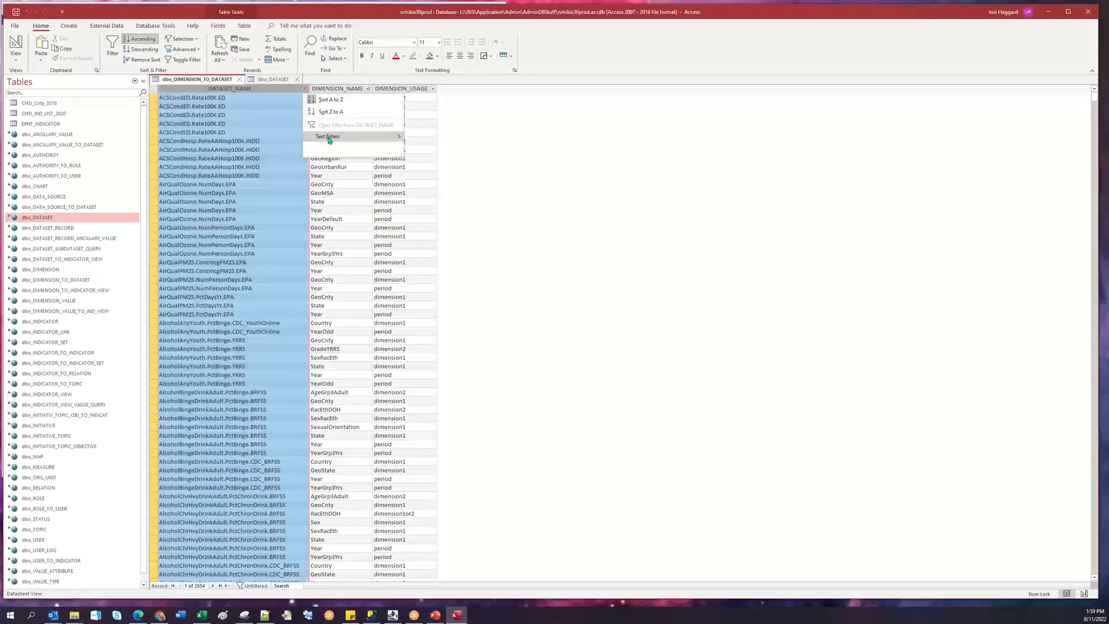
pyautogui.moveTo(330, 139)
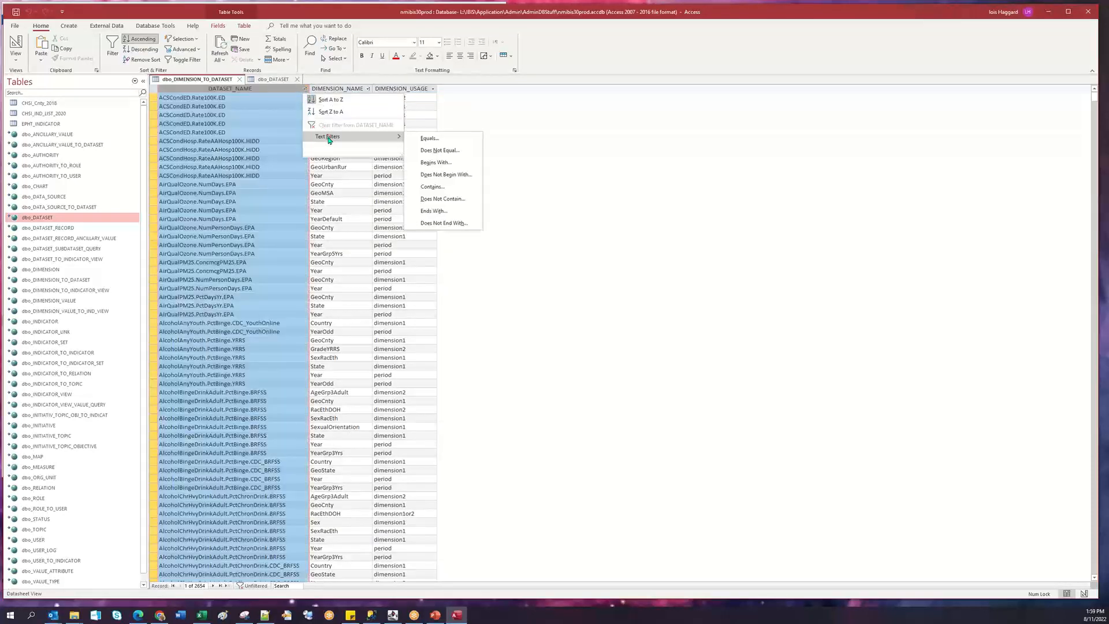
pyautogui.click(441, 165)
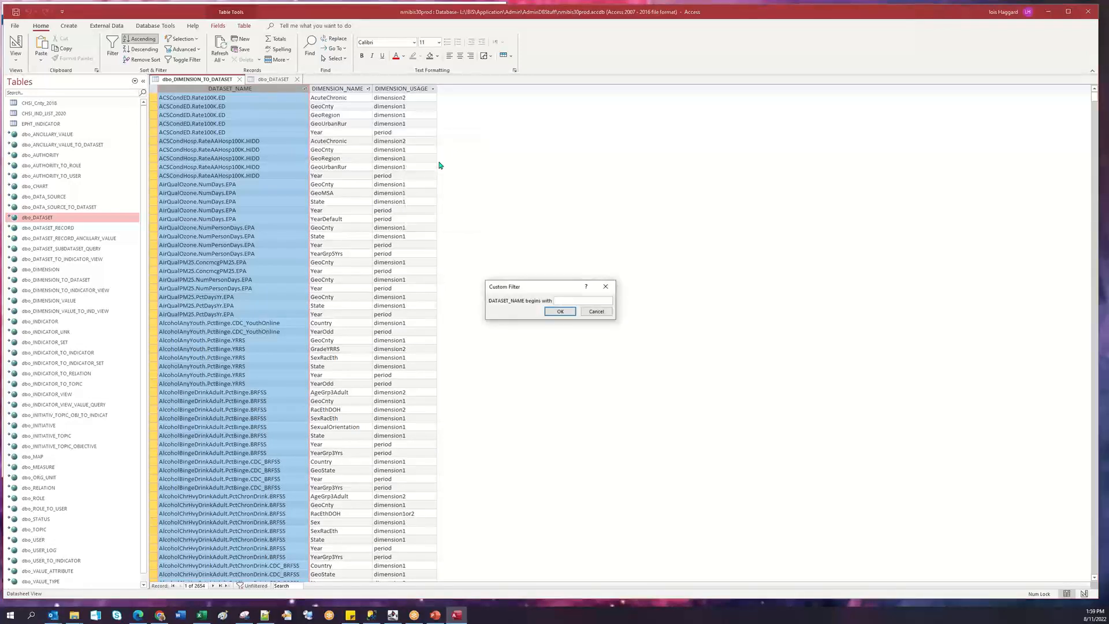
pyautogui.hotkey('ctrl', 'v')
pyautogui.click(559, 311)
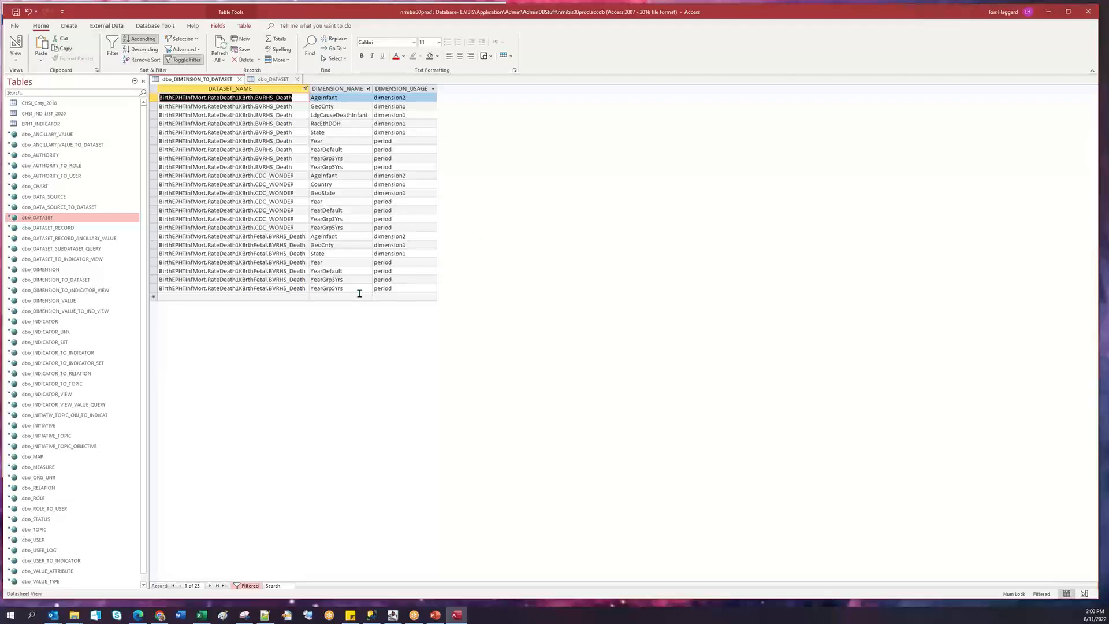
# Filter the infant mortality dataset dimensions further to rows whose DIMENSION_USAGE equals period.
pyautogui.click(433, 89)
pyautogui.moveTo(457, 137)
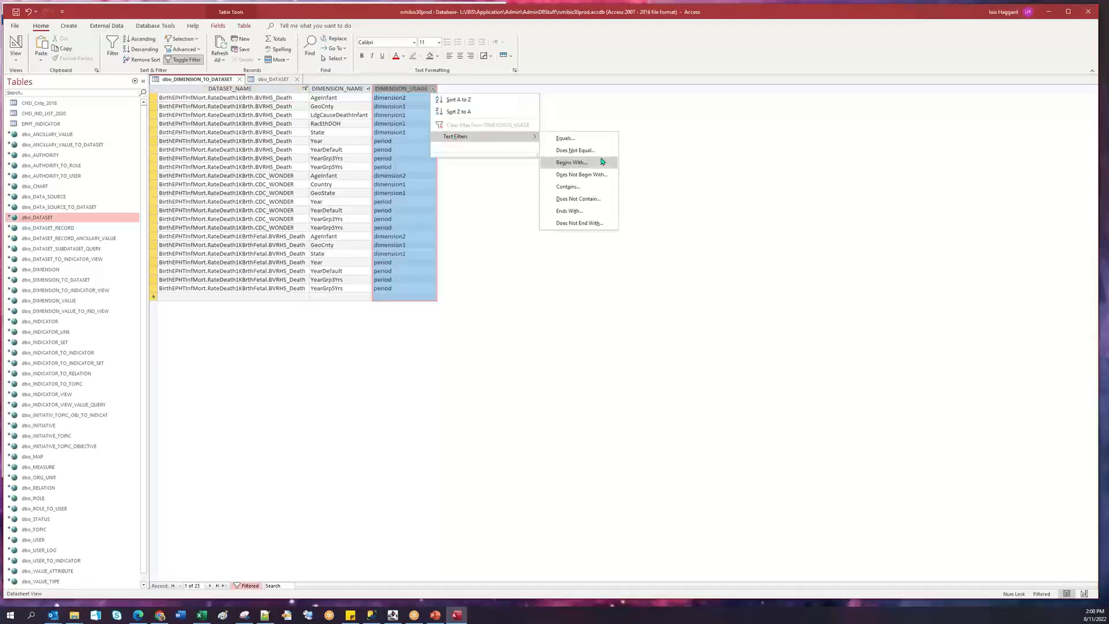
pyautogui.click(580, 139)
pyautogui.write('period')
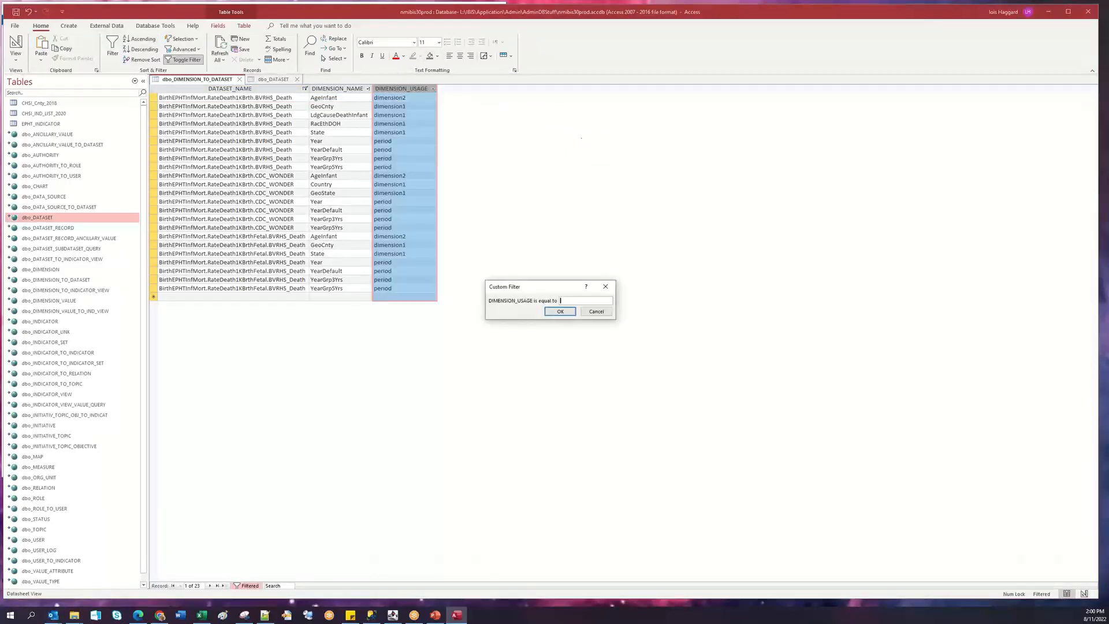
pyautogui.press('Return')
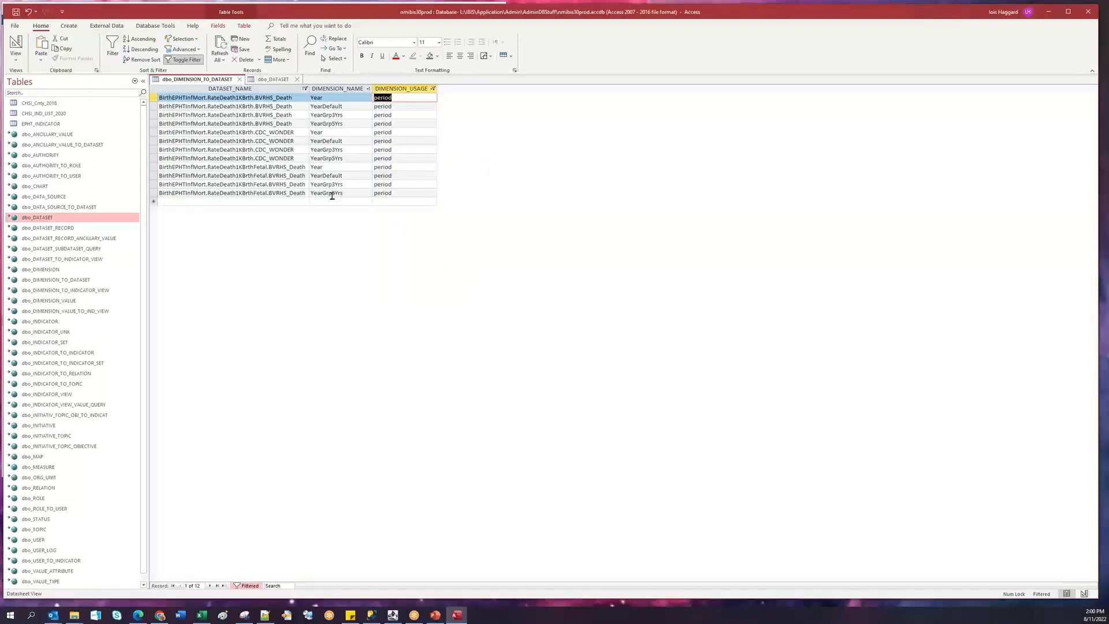
# Review the YearDefault period rows of the BVRHS_Death, CDC_WONDER and fetal BVRHS_Death infant mortality datasets.
pyautogui.click(335, 176)
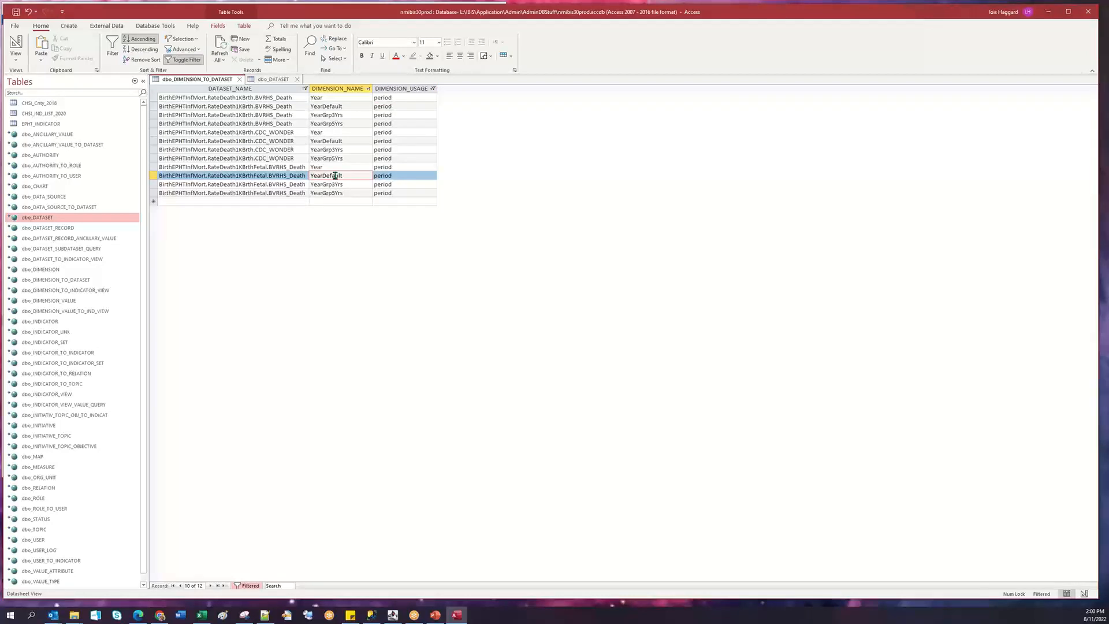
pyautogui.click(335, 106)
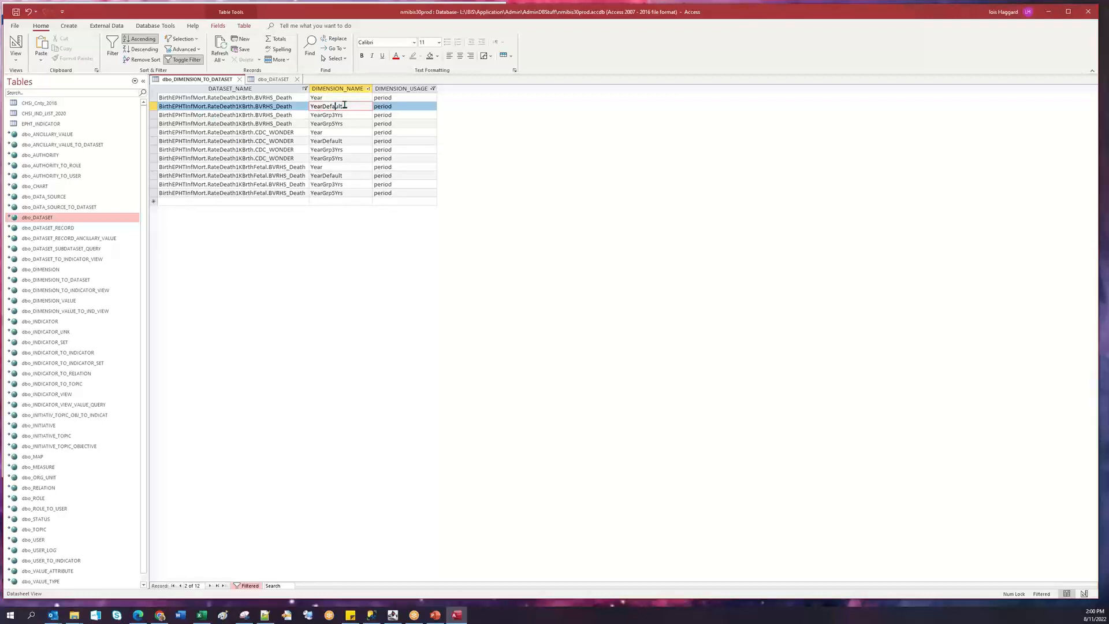
pyautogui.click(350, 140)
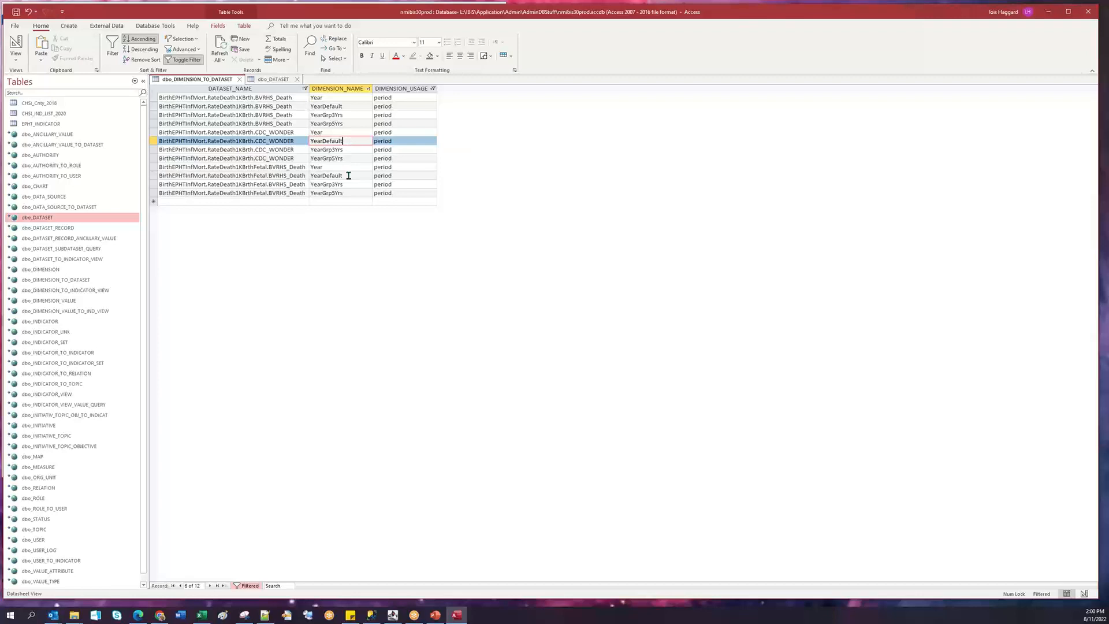
pyautogui.click(348, 176)
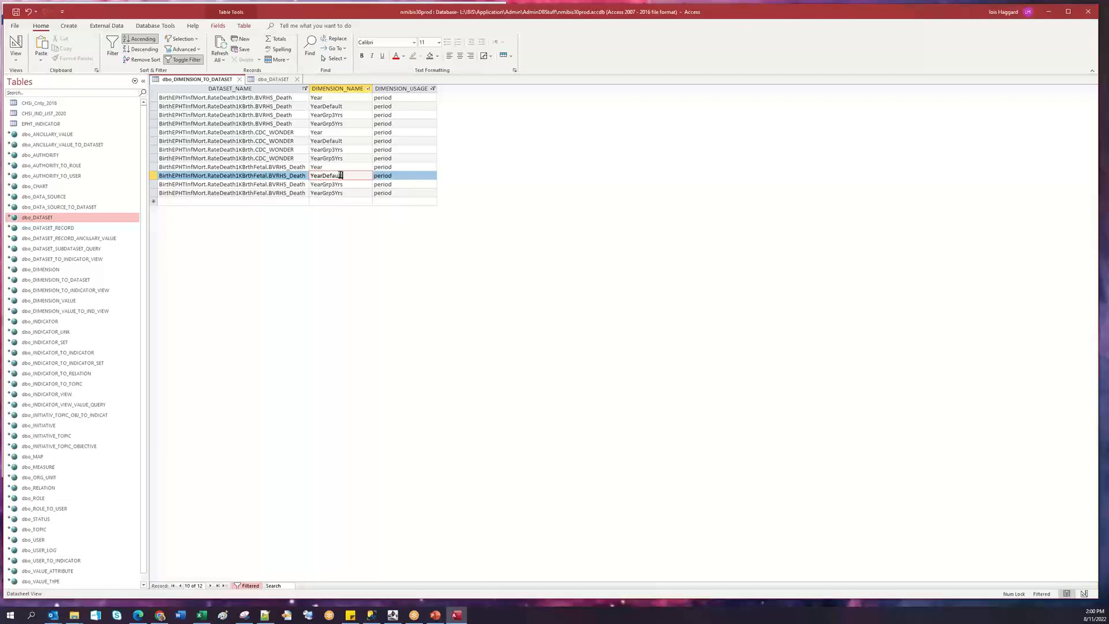
pyautogui.click(332, 141)
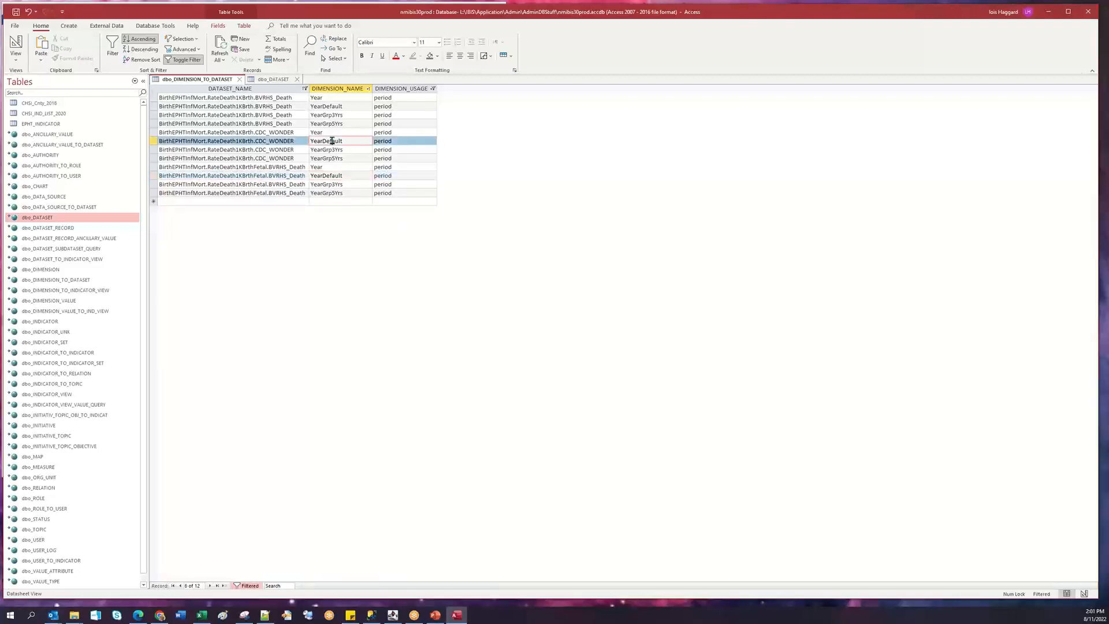
pyautogui.click(333, 106)
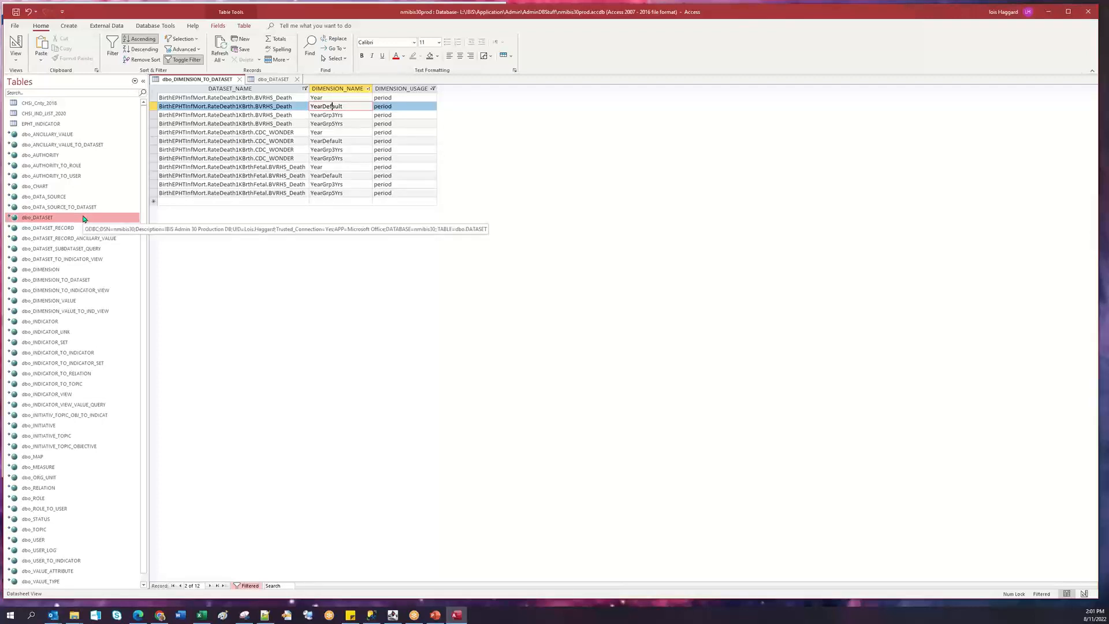
# Open the dbo_DIMENSION_TO_INDICATOR_VIEW table and filter it to view names beginning with BirthEPHTInfMort.
pyautogui.click(79, 293)
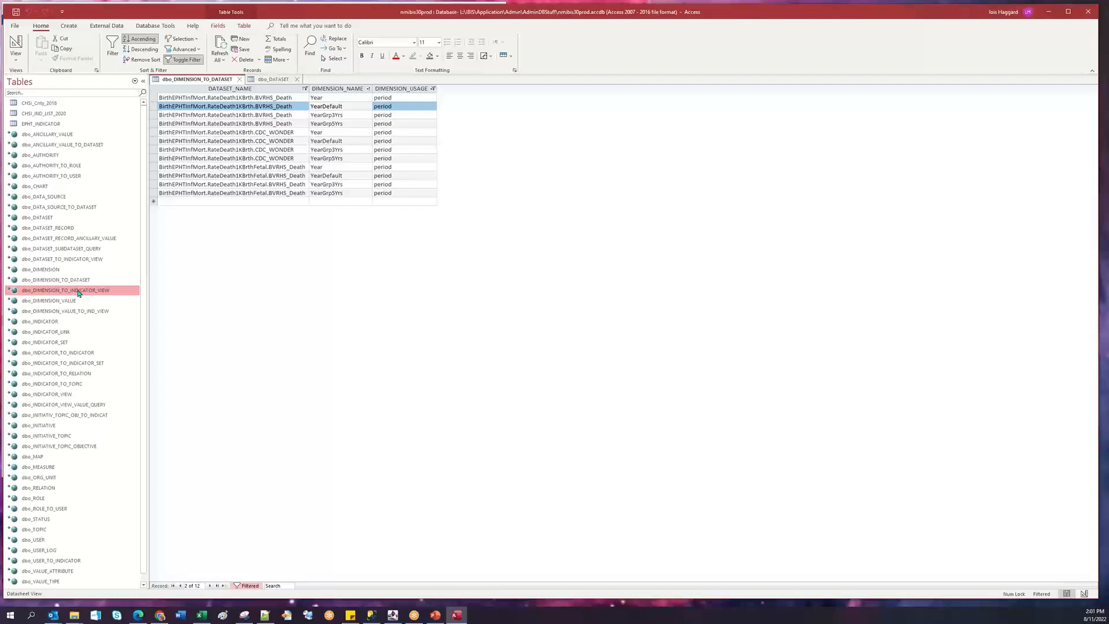
pyautogui.doubleClick(79, 291)
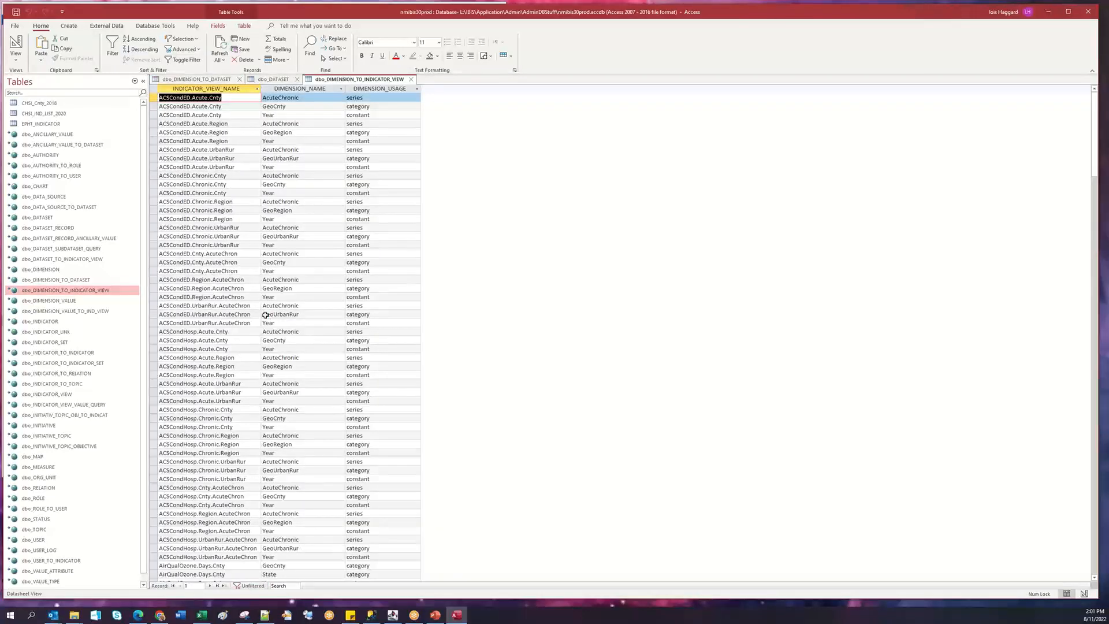
pyautogui.click(257, 89)
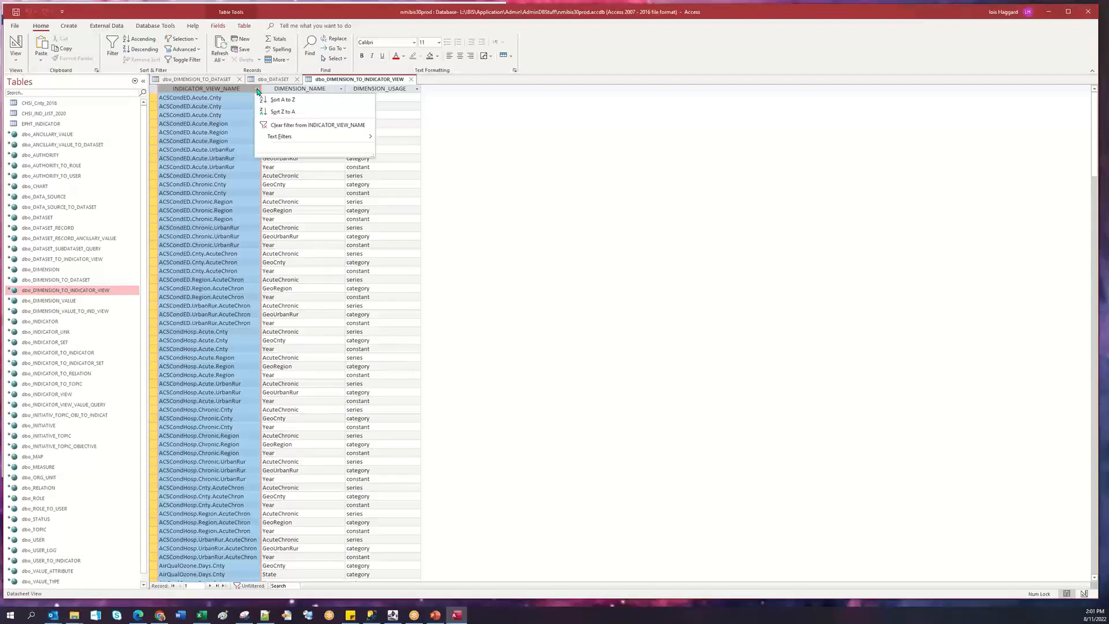
pyautogui.moveTo(283, 137)
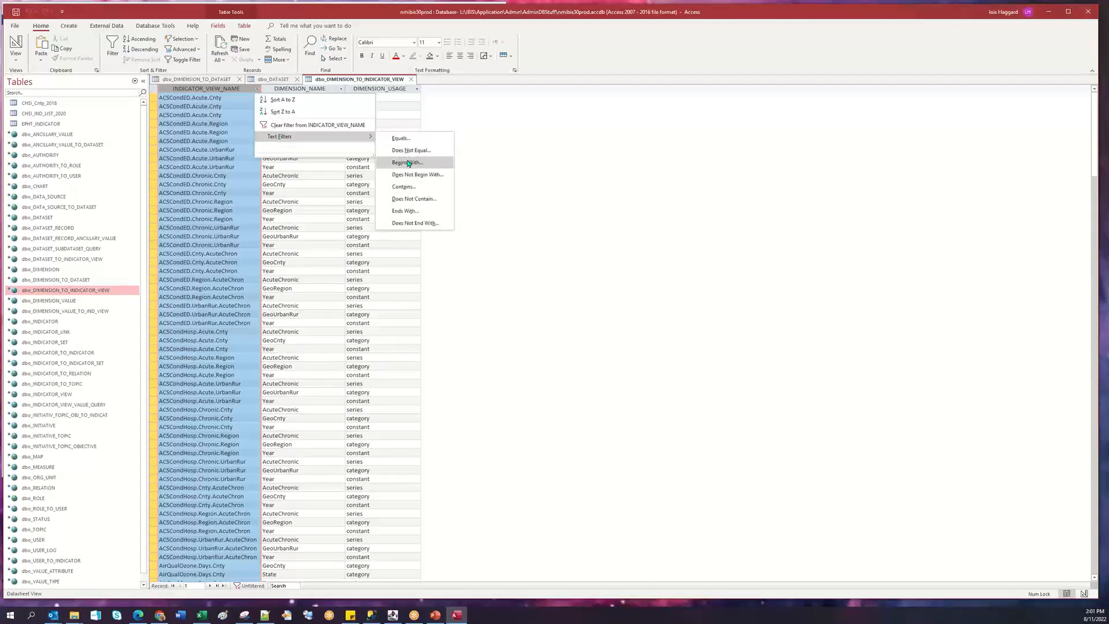
pyautogui.click(407, 164)
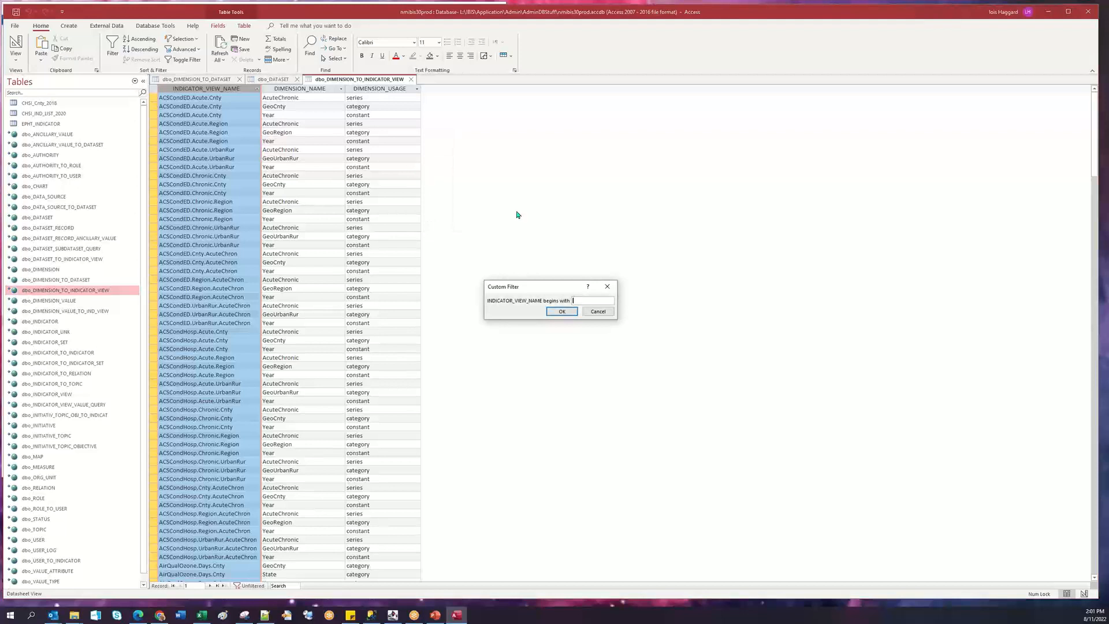
pyautogui.write('BirthEPHTInfMort')
pyautogui.click(560, 313)
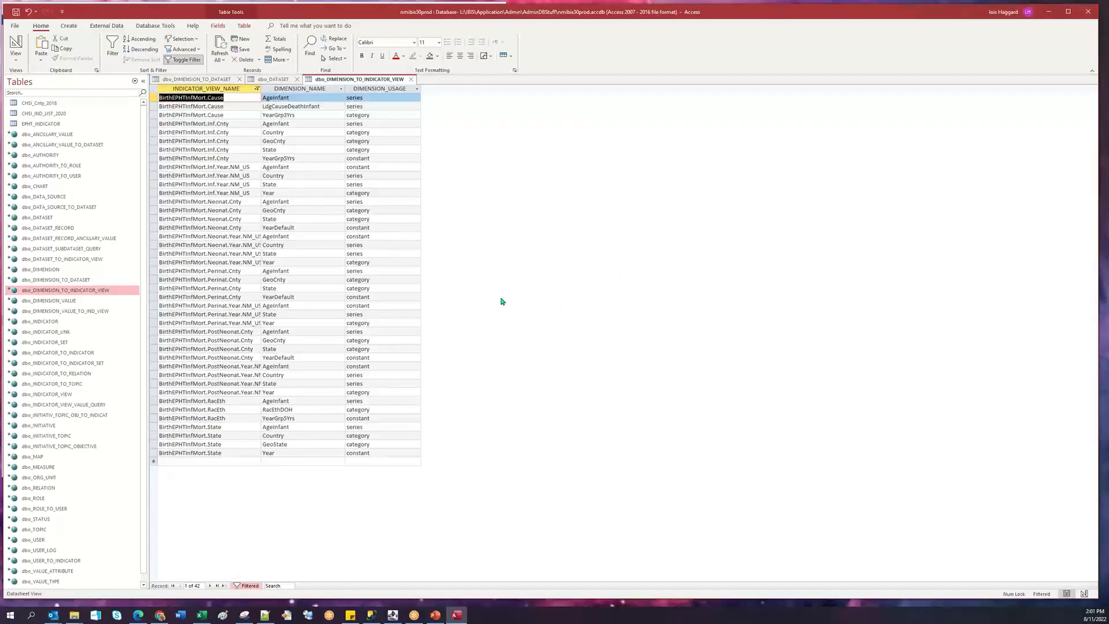
# Filter the infant mortality view dimensions to DIMENSION_NAME equal to YearDefault and check the matching county views.
pyautogui.click(340, 89)
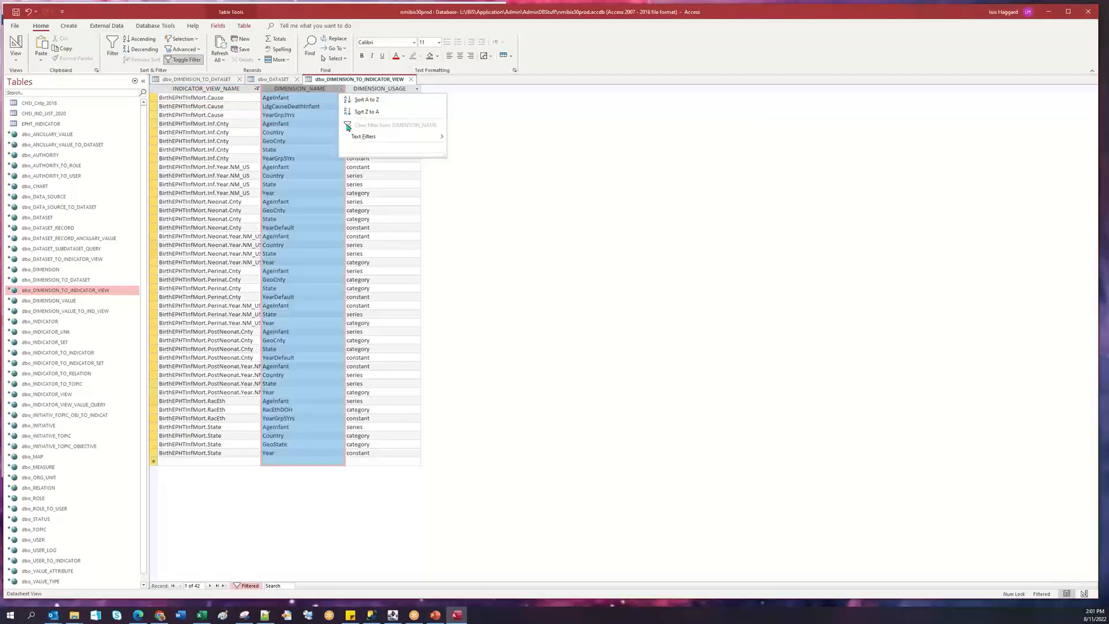
pyautogui.moveTo(430, 137)
pyautogui.click(470, 141)
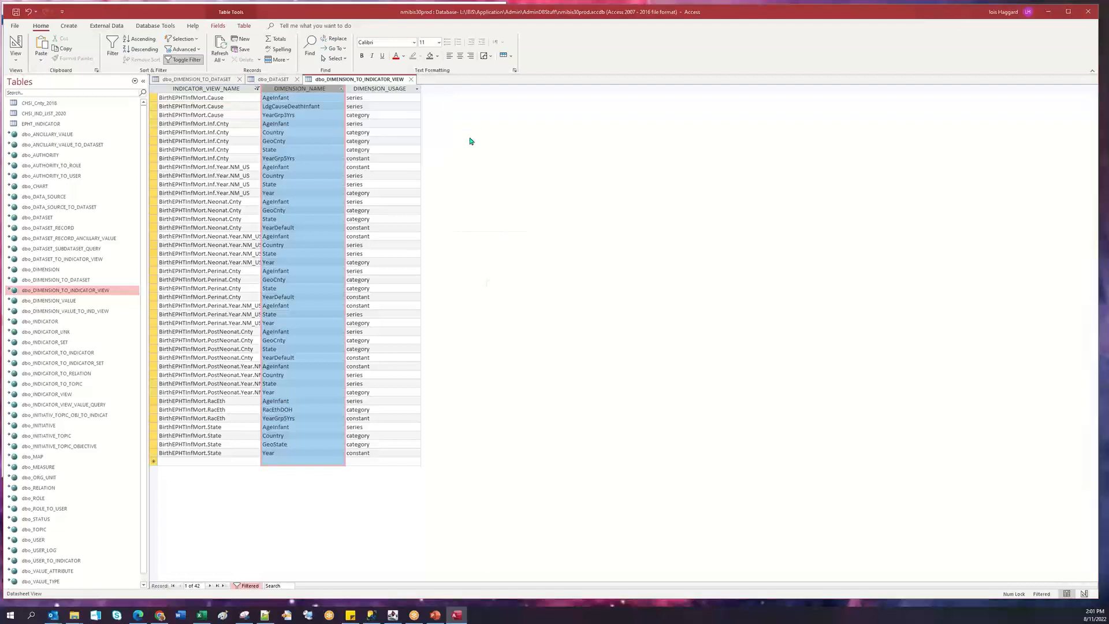
pyautogui.write('YearDefault')
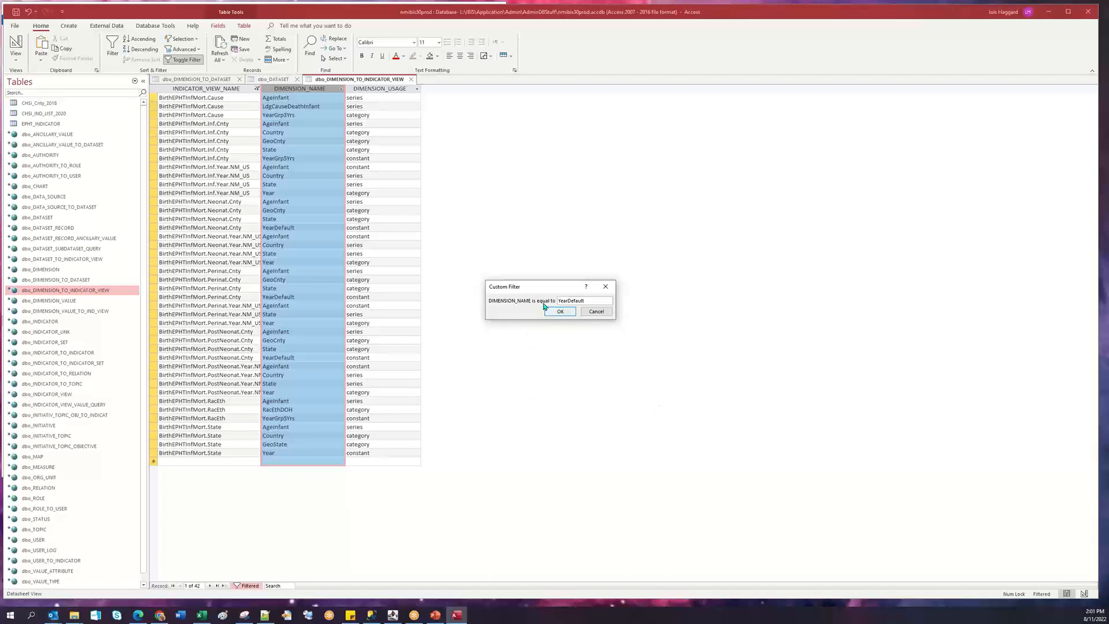
pyautogui.click(564, 312)
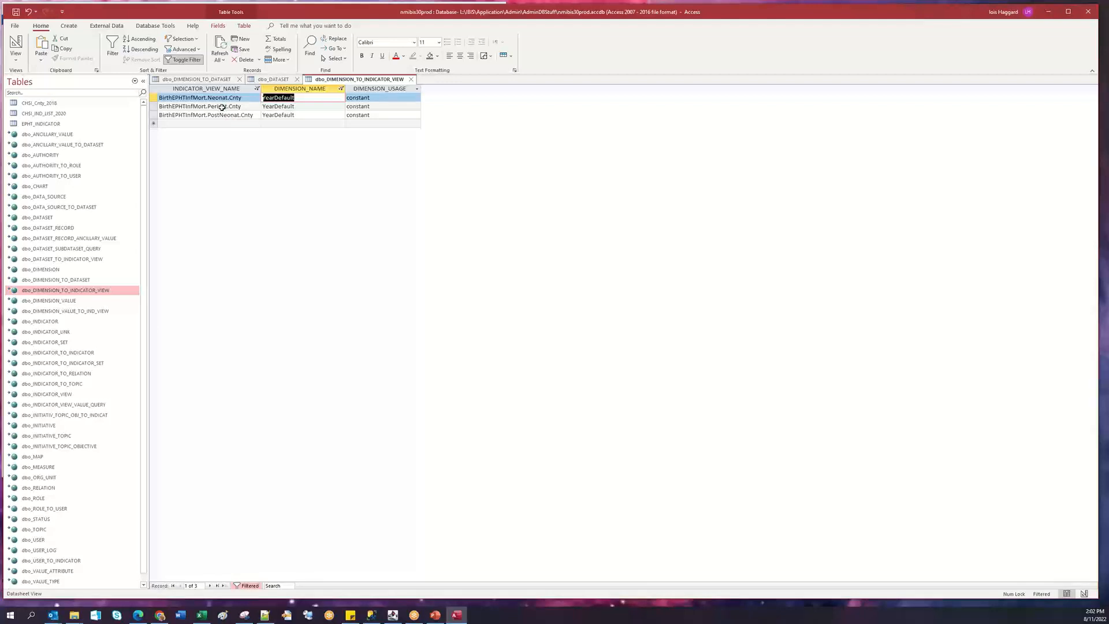
pyautogui.click(305, 115)
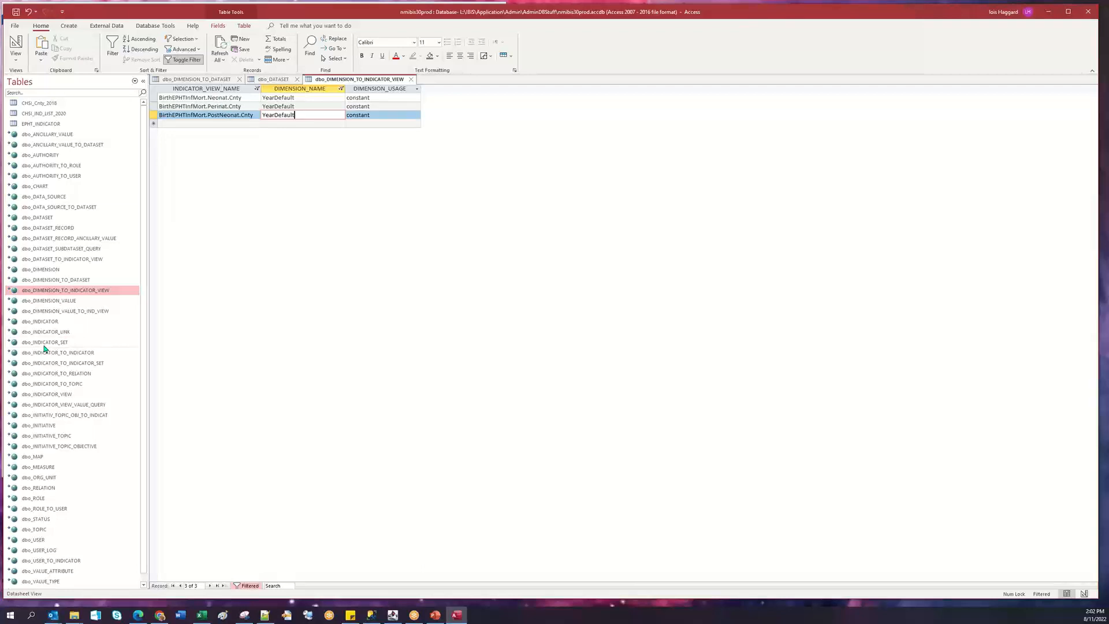
# Open the dbo_DATASET_RECORD table and filter it to dataset names beginning with BirthEPHTInfMort.
pyautogui.doubleClick(41, 227)
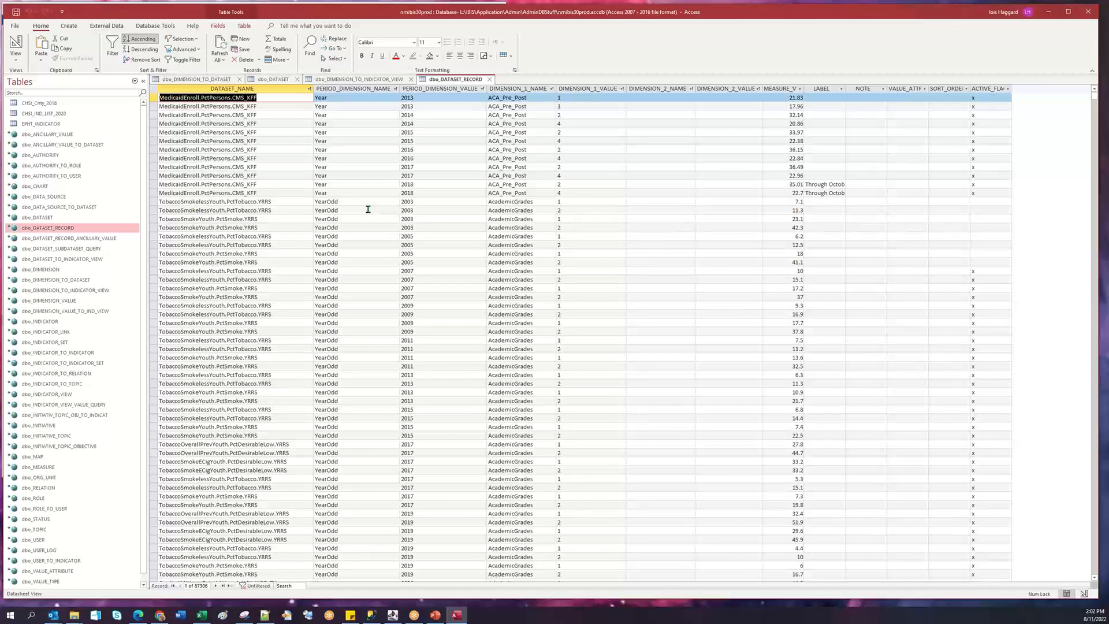
pyautogui.click(308, 91)
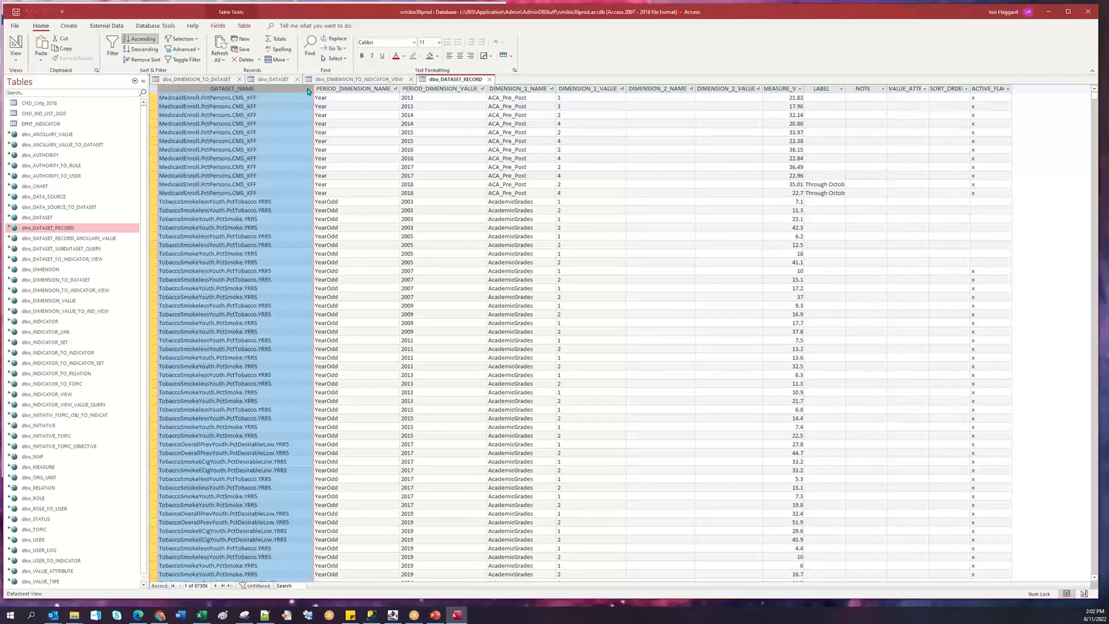
pyautogui.click(308, 89)
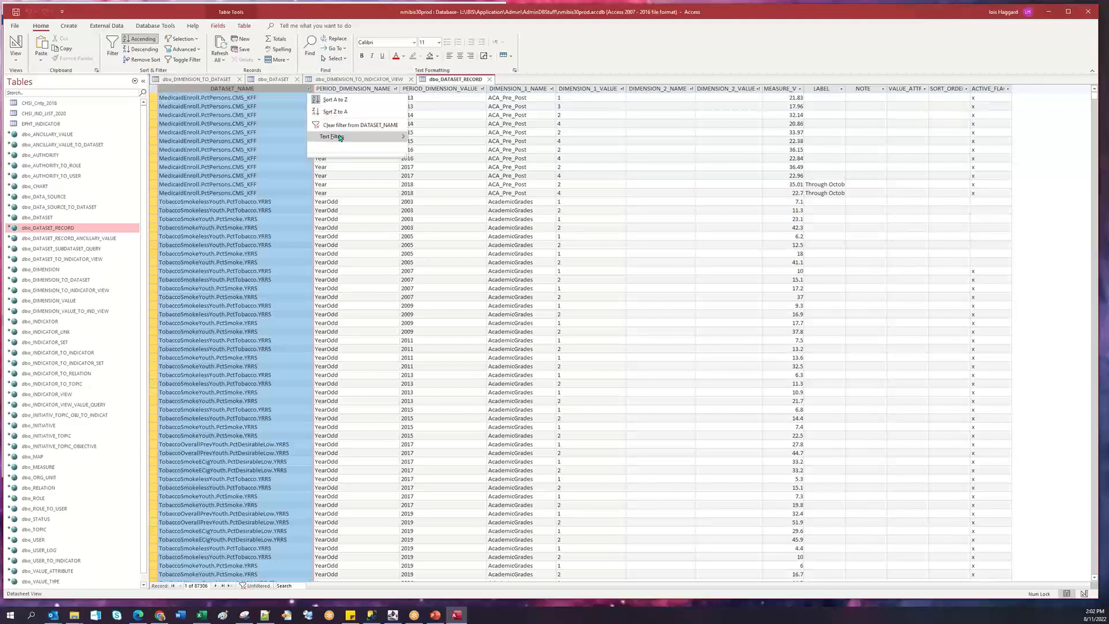
pyautogui.moveTo(341, 138)
pyautogui.click(439, 166)
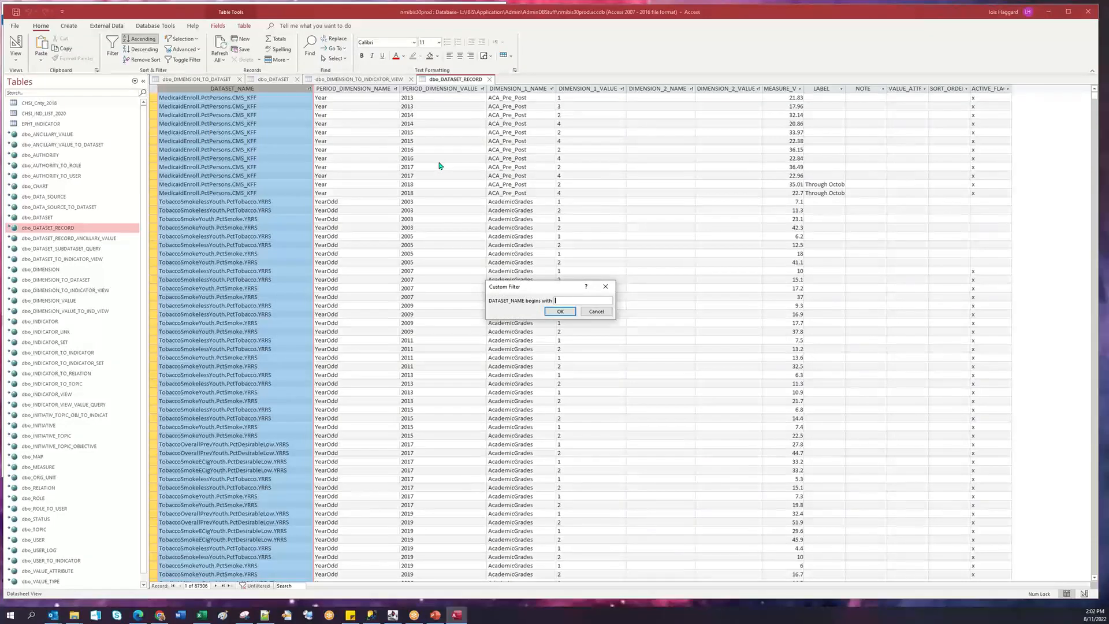
pyautogui.write('BirthEPHTInfMort')
pyautogui.click(560, 311)
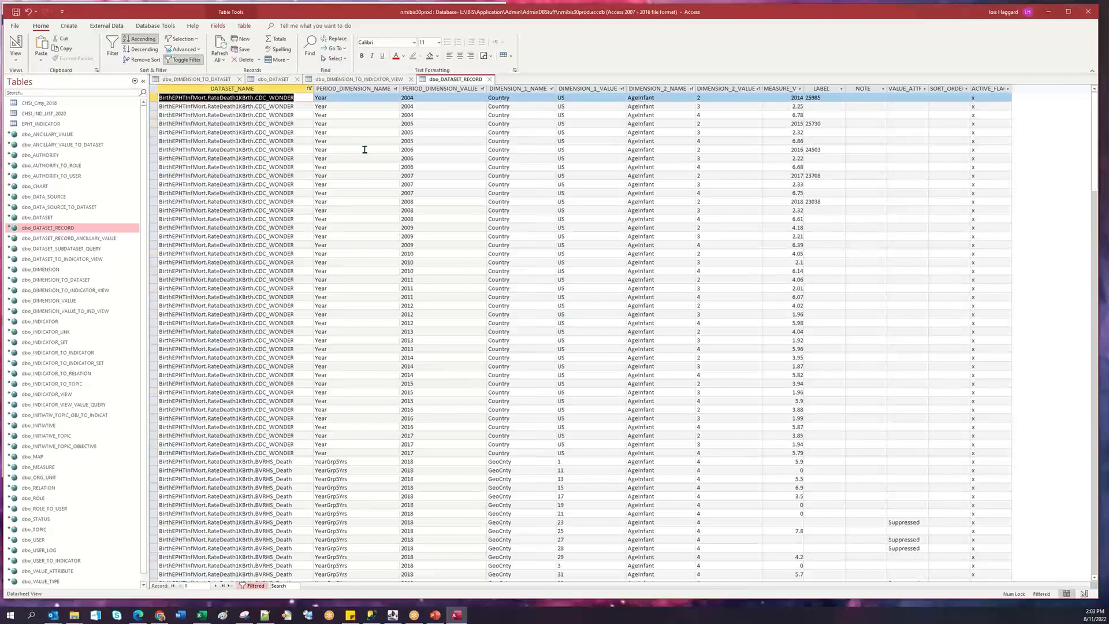
# Filter the infant mortality dataset records to PERIOD_DIMENSION_NAME equal to YearDefault and look through the matching records.
pyautogui.click(395, 89)
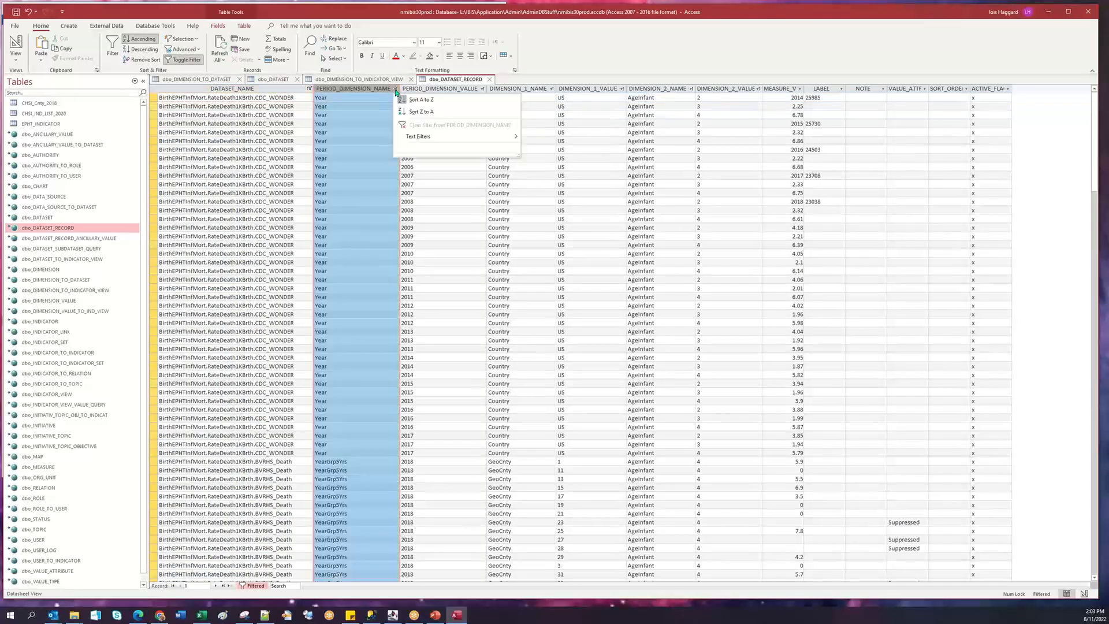
pyautogui.moveTo(421, 137)
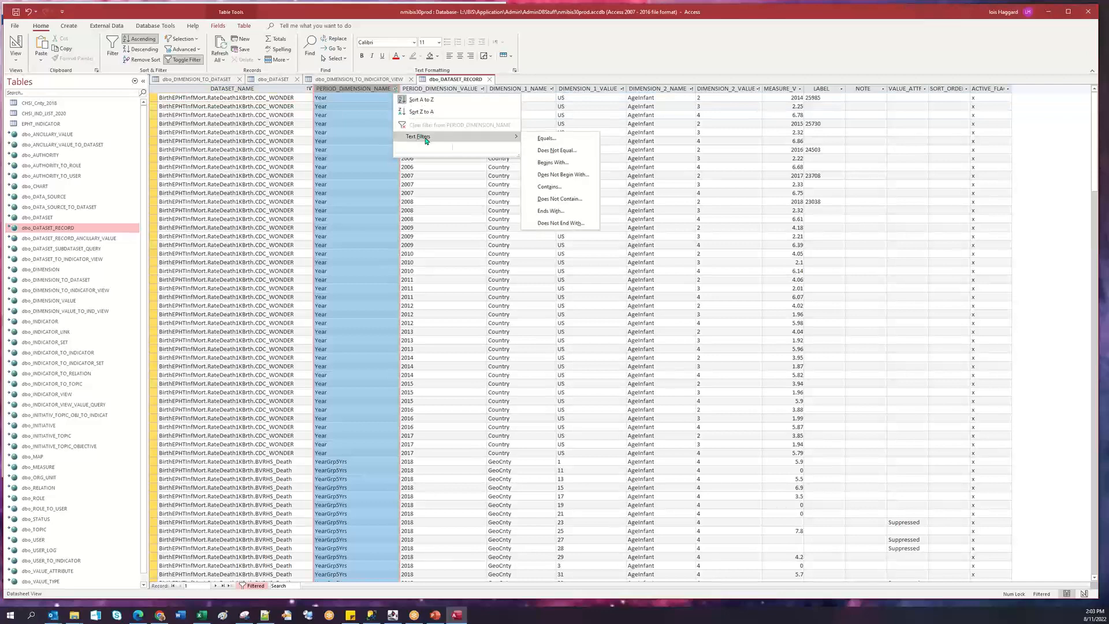
pyautogui.click(547, 138)
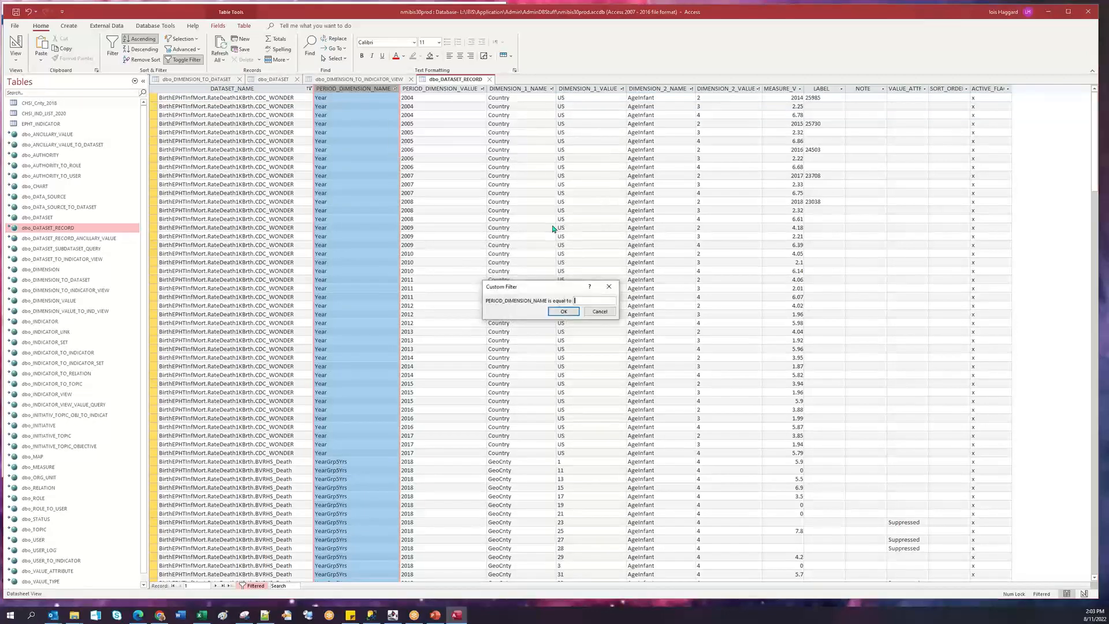
pyautogui.write('YearDefault')
pyautogui.click(563, 311)
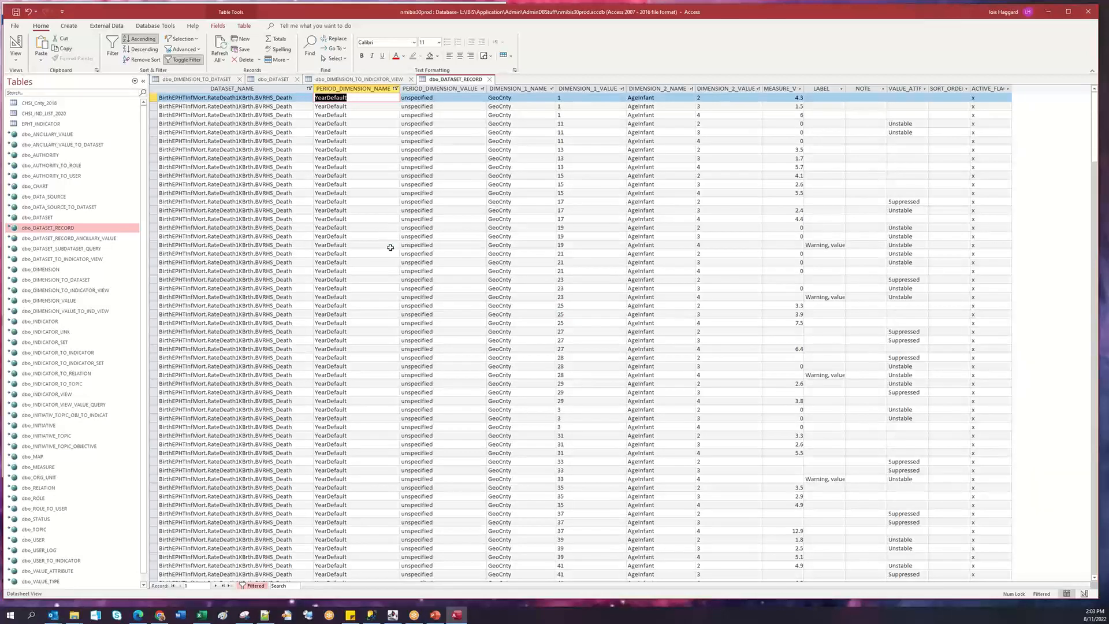
pyautogui.scroll(-20, 525, 353)
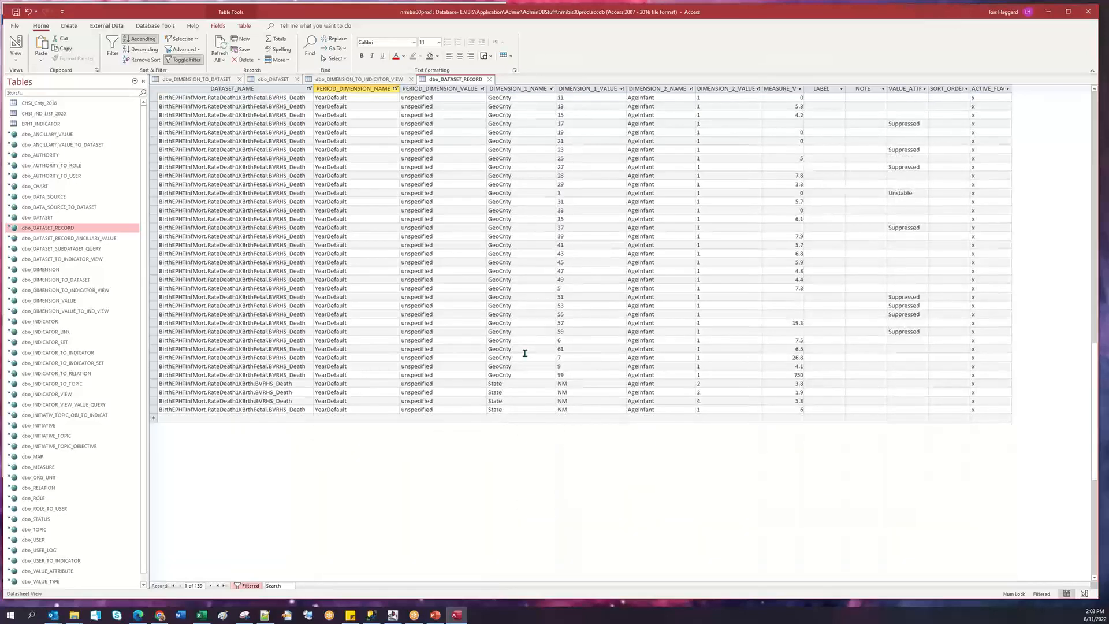
pyautogui.scroll(15, 525, 353)
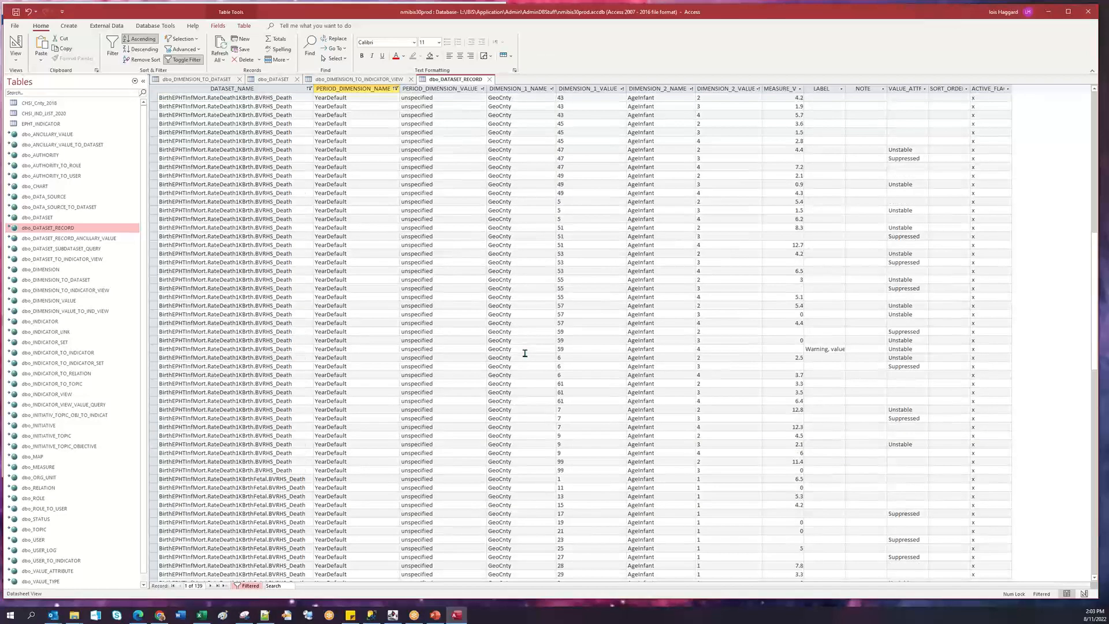
pyautogui.scroll(20, 524, 353)
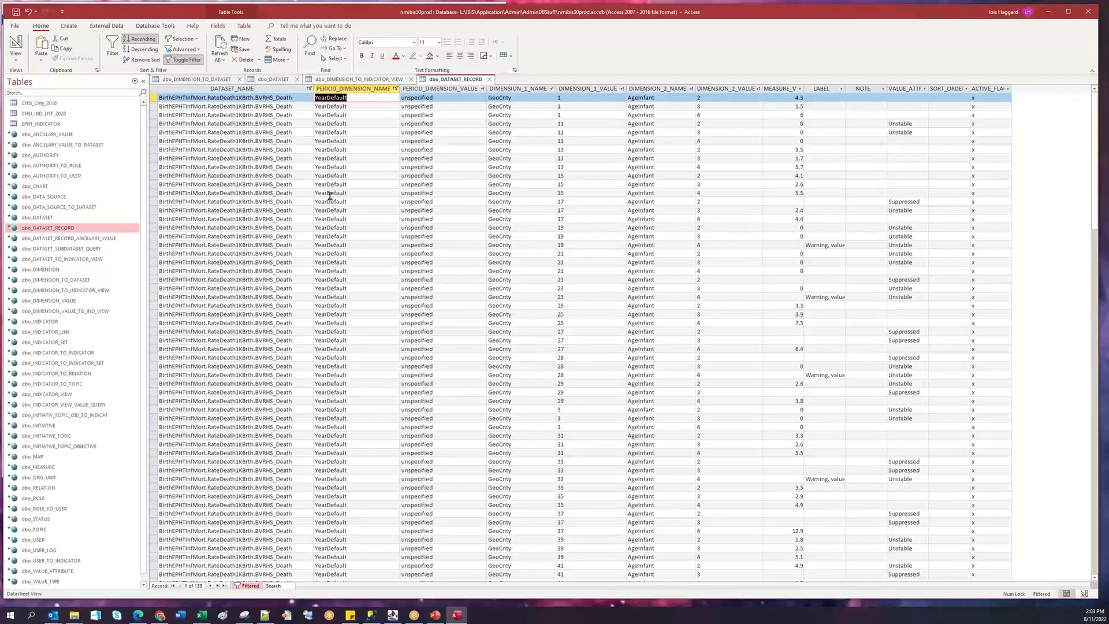
# Open the dbo_DATASET_RECORD_ANCILLARY_VALUE table and filter it to PERIOD_DIMENSION_NAME equal to YearDefault.
pyautogui.doubleClick(56, 238)
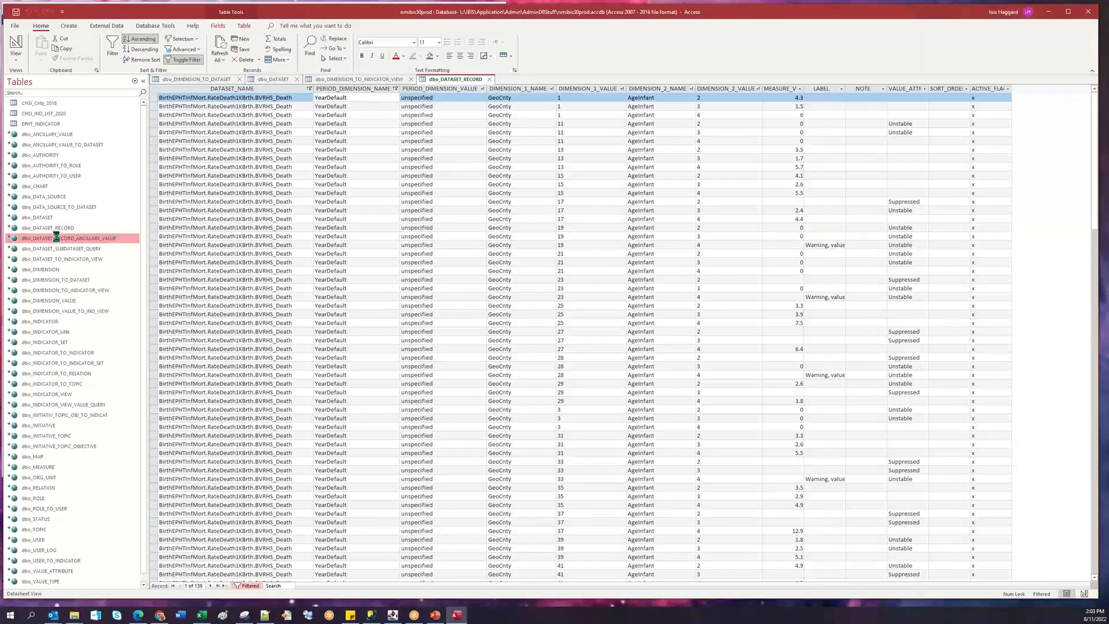
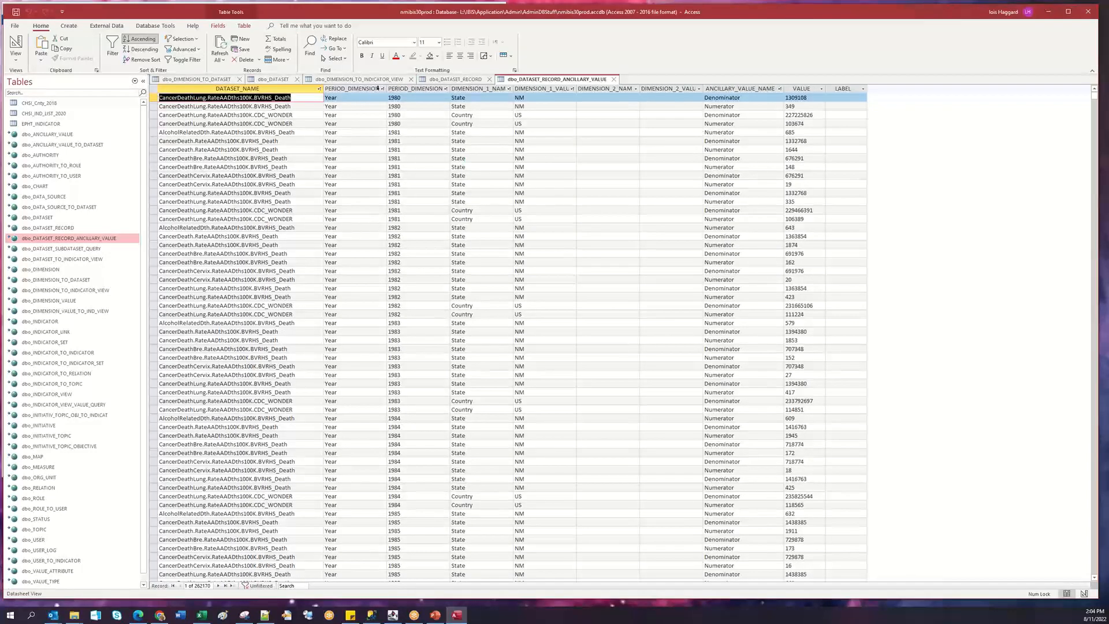
pyautogui.click(384, 92)
pyautogui.click(383, 89)
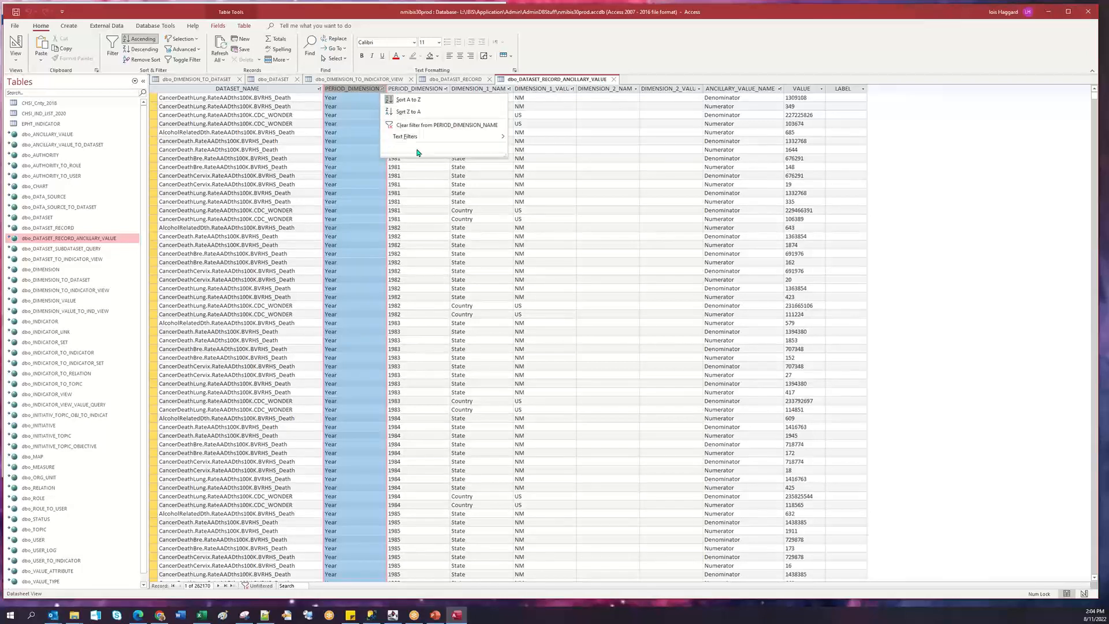
pyautogui.moveTo(414, 140)
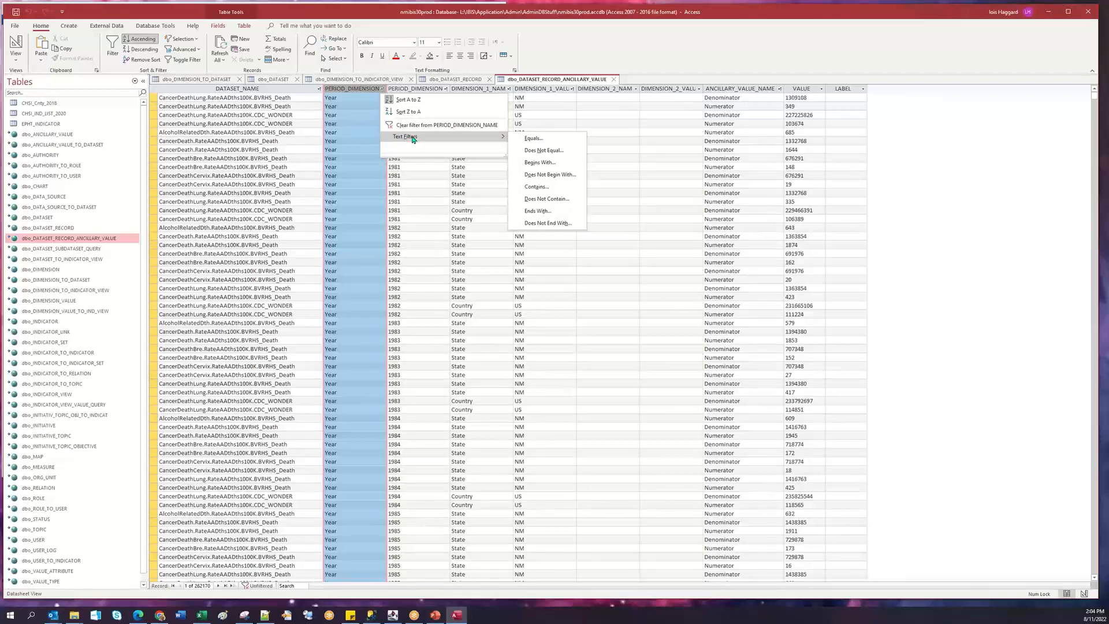
pyautogui.click(533, 139)
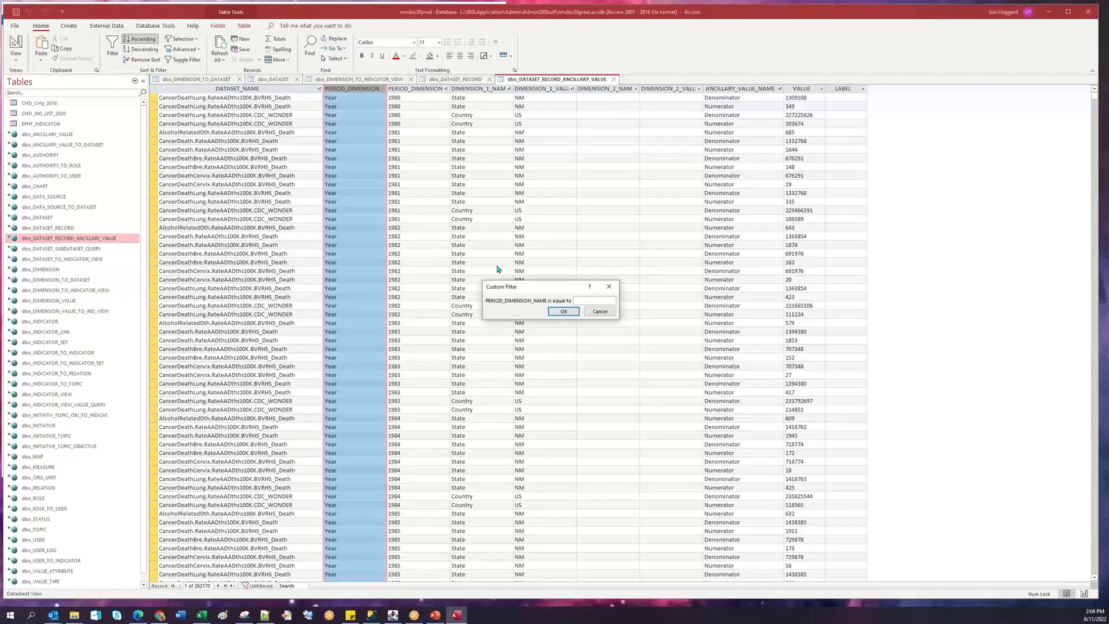
pyautogui.write('YearDefault')
pyautogui.click(576, 313)
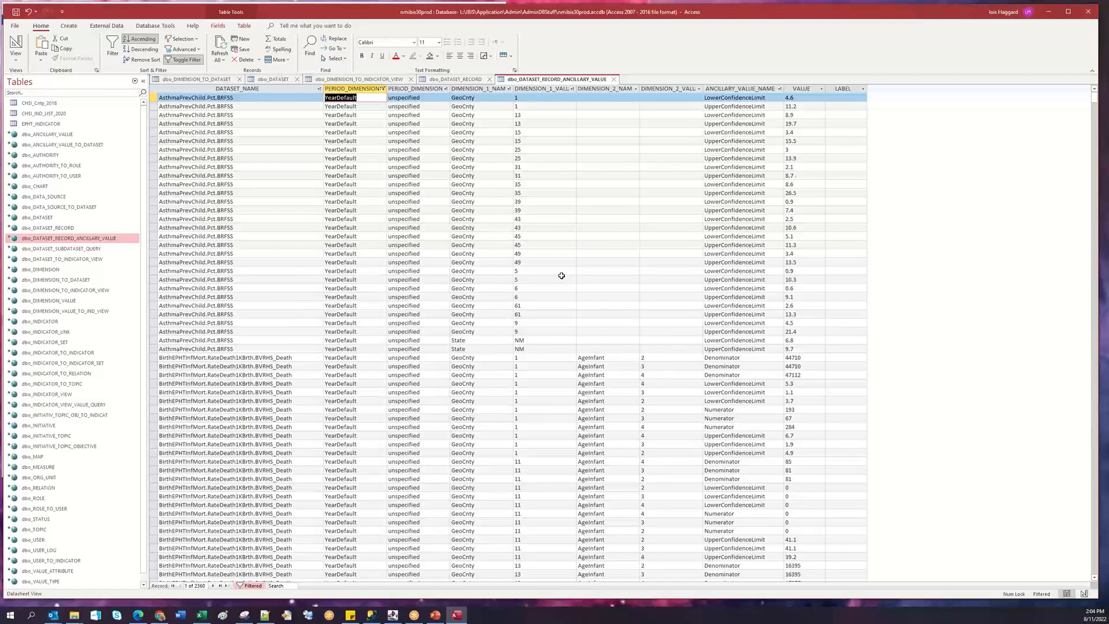
# Review the YearDefault ancillary values of the infant mortality, low birthweight and preterm birth datasets.
pyautogui.scroll(-20, 561, 275)
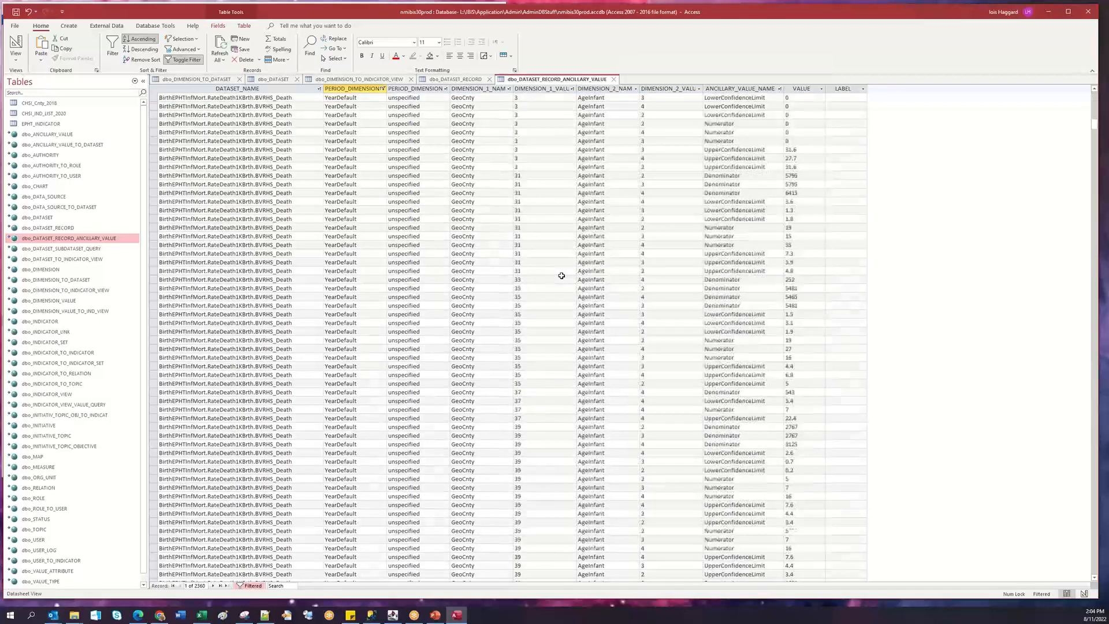
pyautogui.scroll(-20, 562, 276)
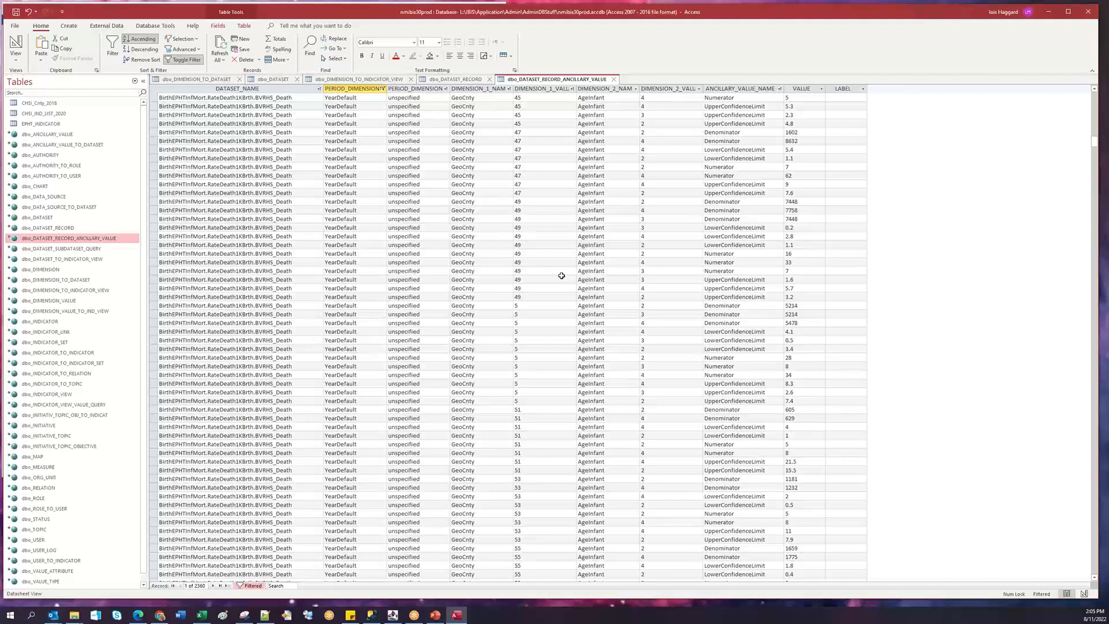
pyautogui.scroll(-20, 562, 276)
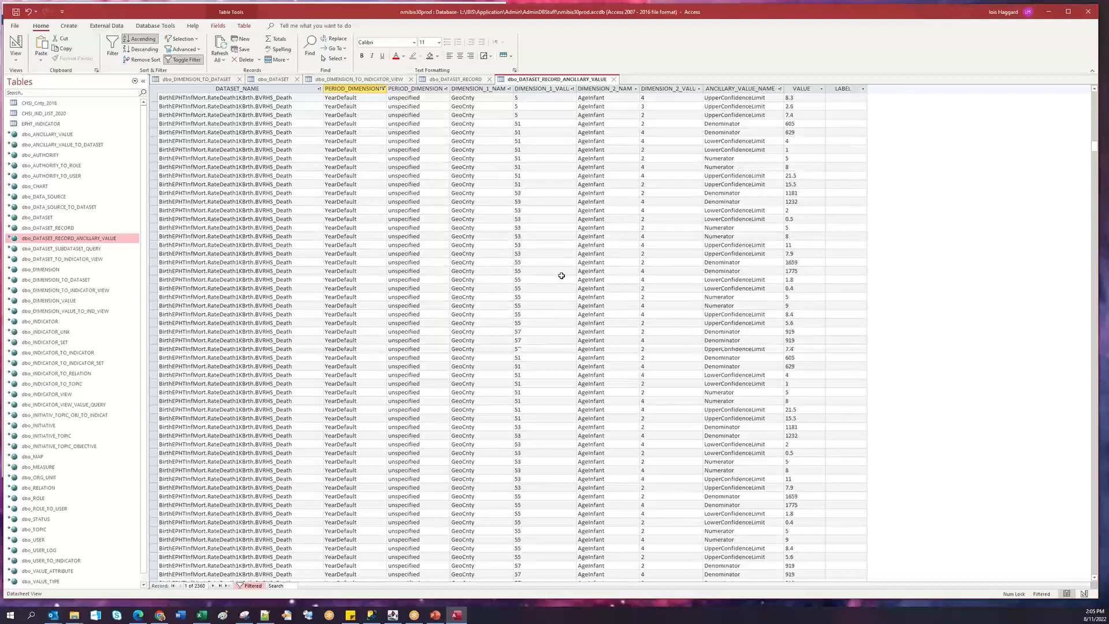
pyautogui.scroll(-15, 561, 275)
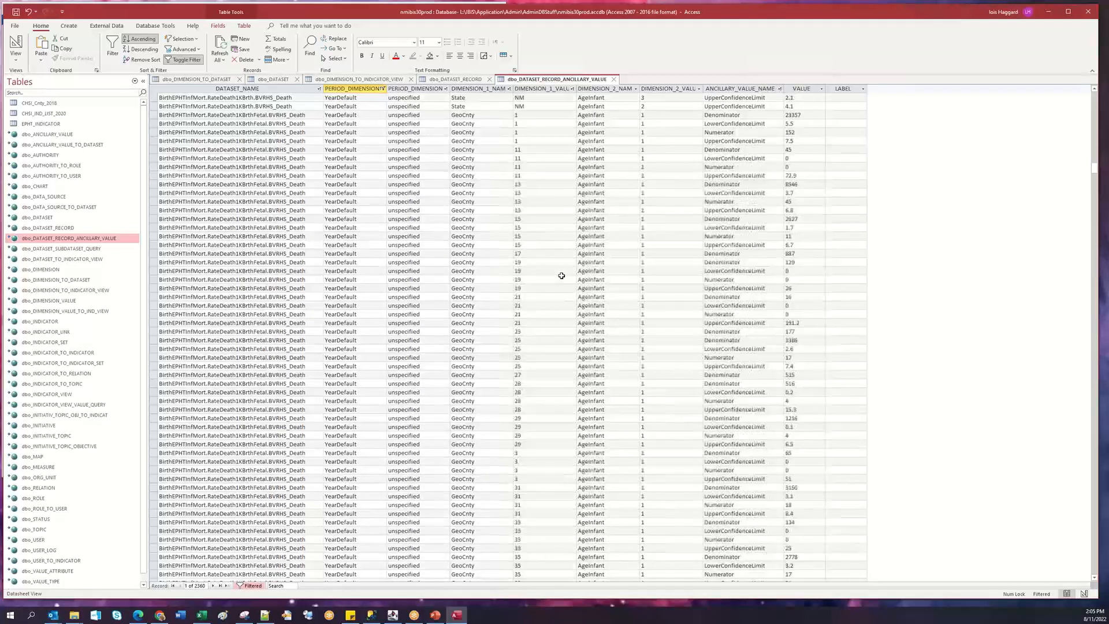
pyautogui.scroll(-15, 562, 276)
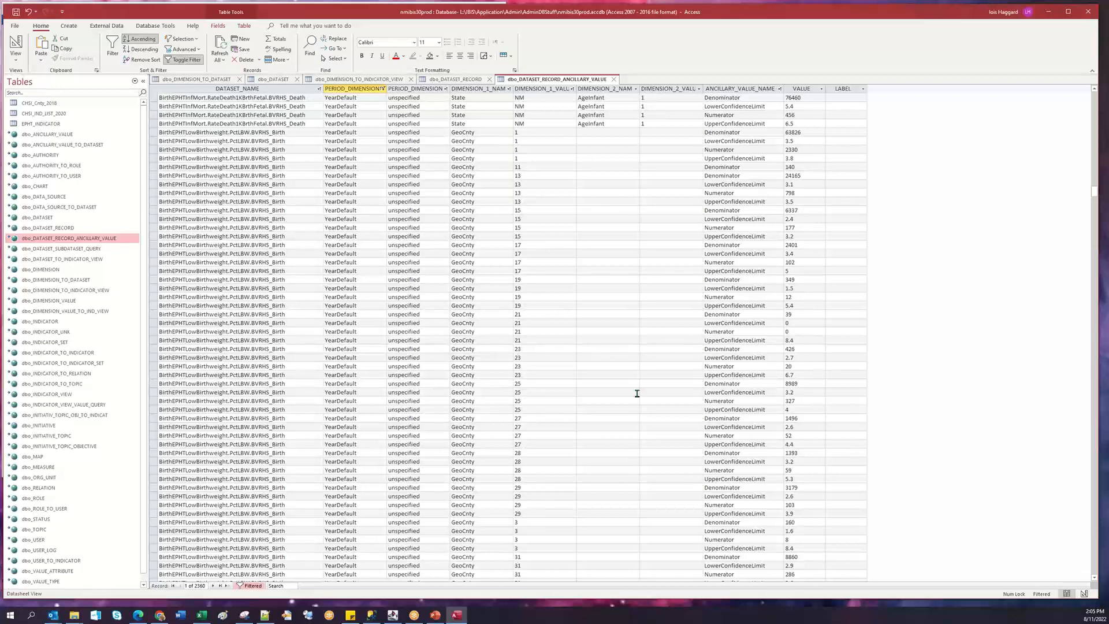
pyautogui.scroll(-12, 637, 393)
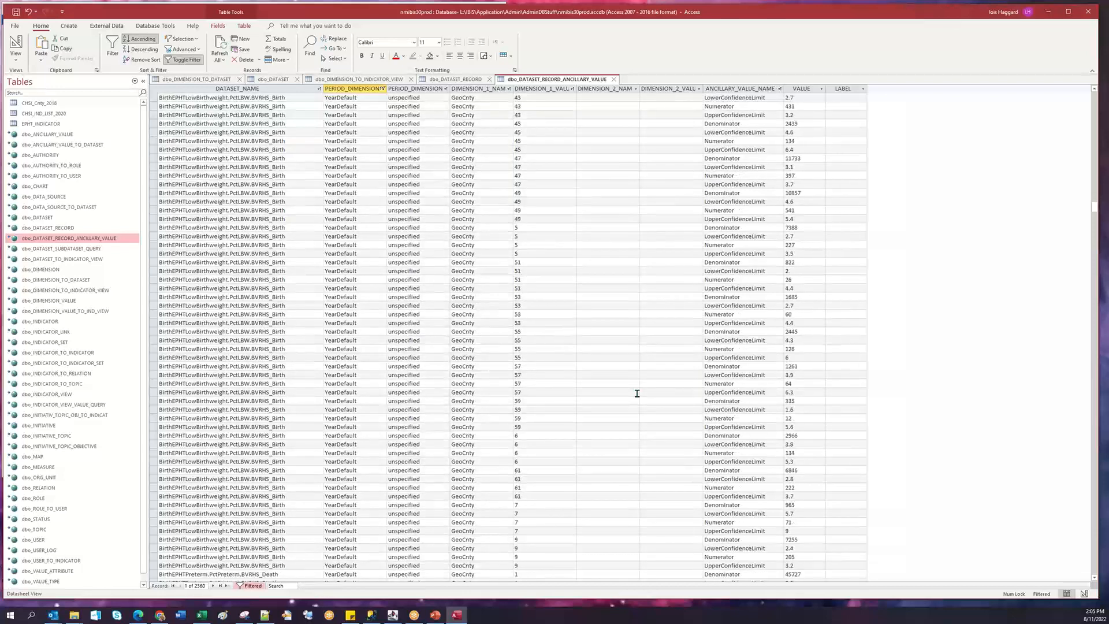
pyautogui.scroll(-12, 637, 394)
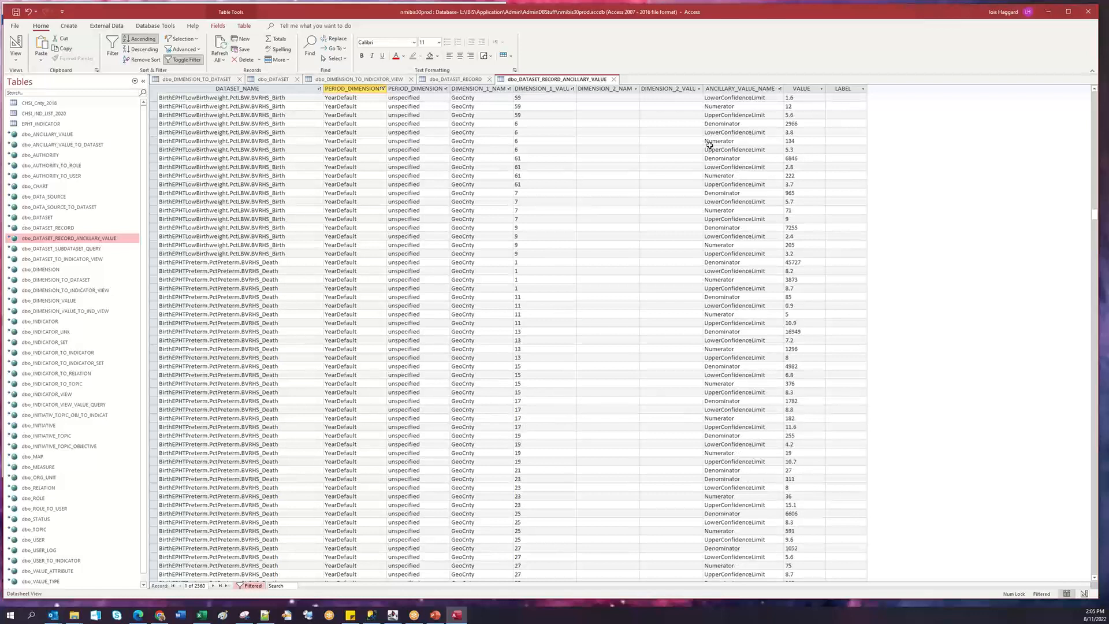
# Switch to the IBIS-PH admin site in the browser and check the 5 Year Groups period of the BirthEPHTInfMort.Inf.Cnty view.
pyautogui.click(1048, 13)
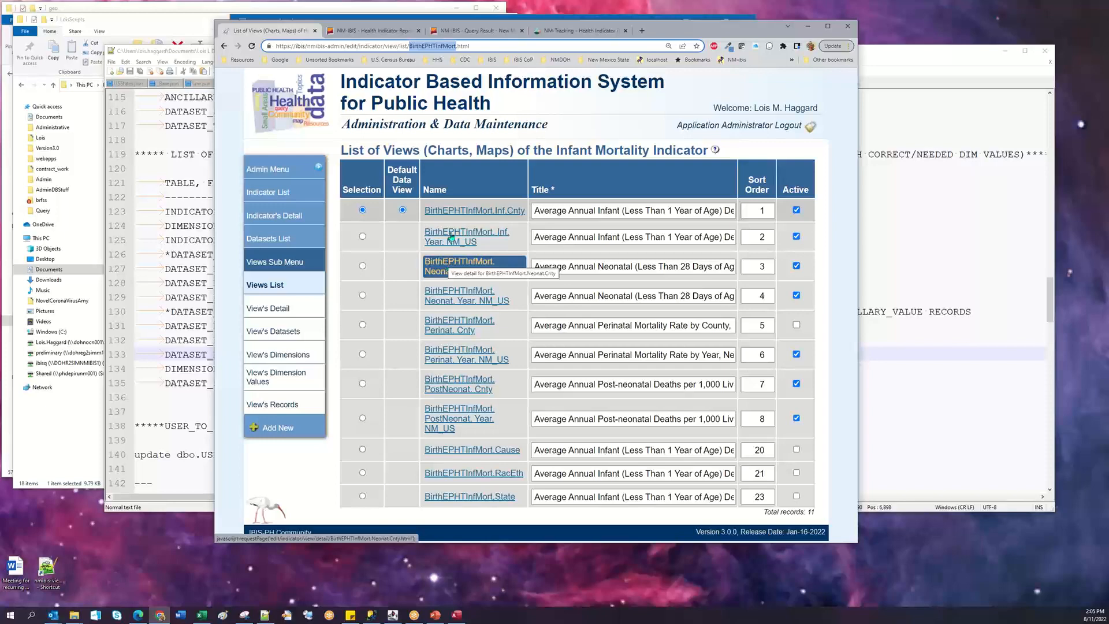
pyautogui.click(452, 212)
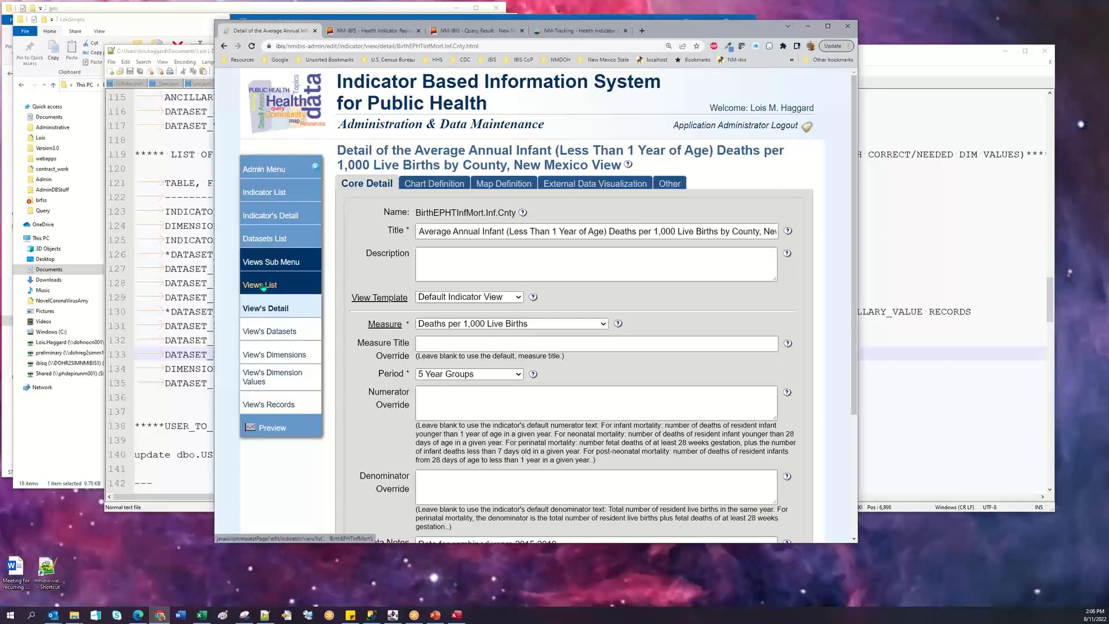
pyautogui.click(467, 375)
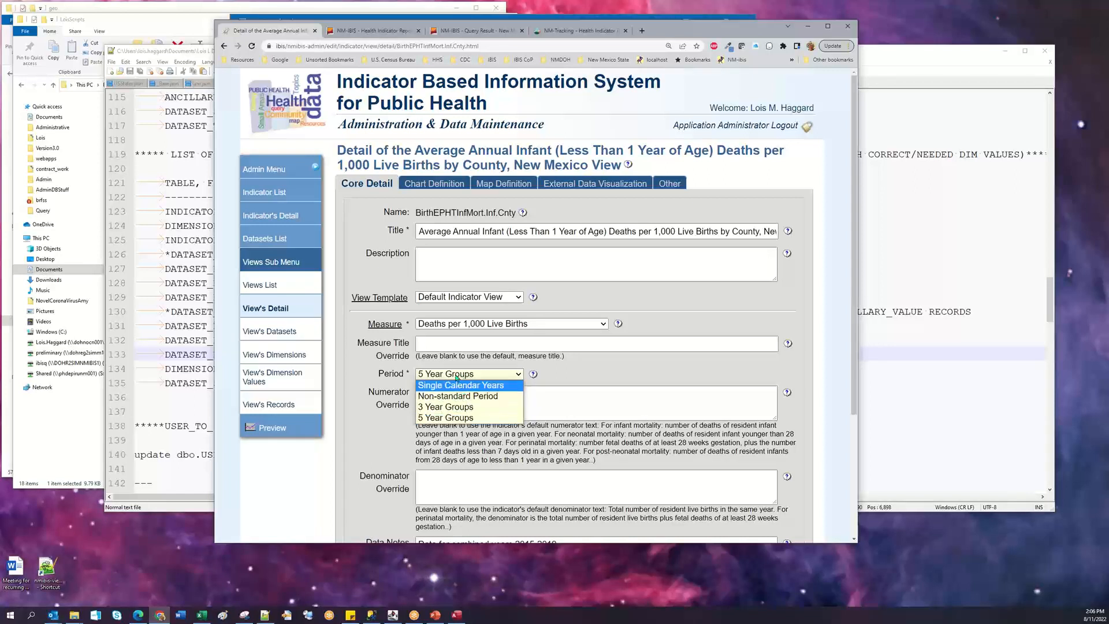
pyautogui.click(461, 418)
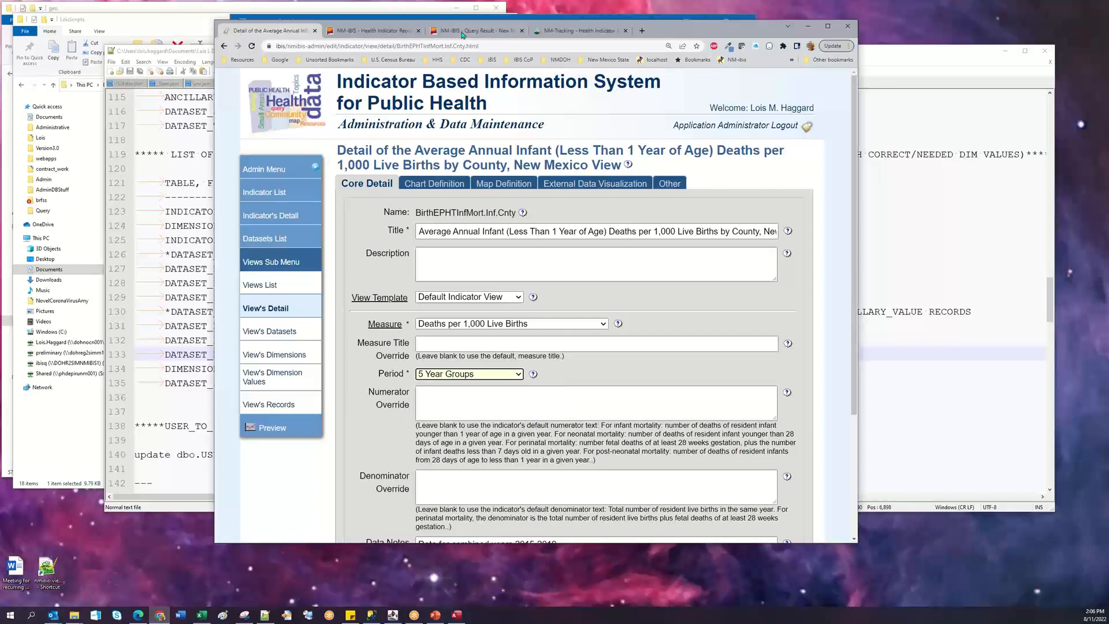
# Check the map definition of the infant deaths by county view, including the available map types.
pyautogui.click(503, 184)
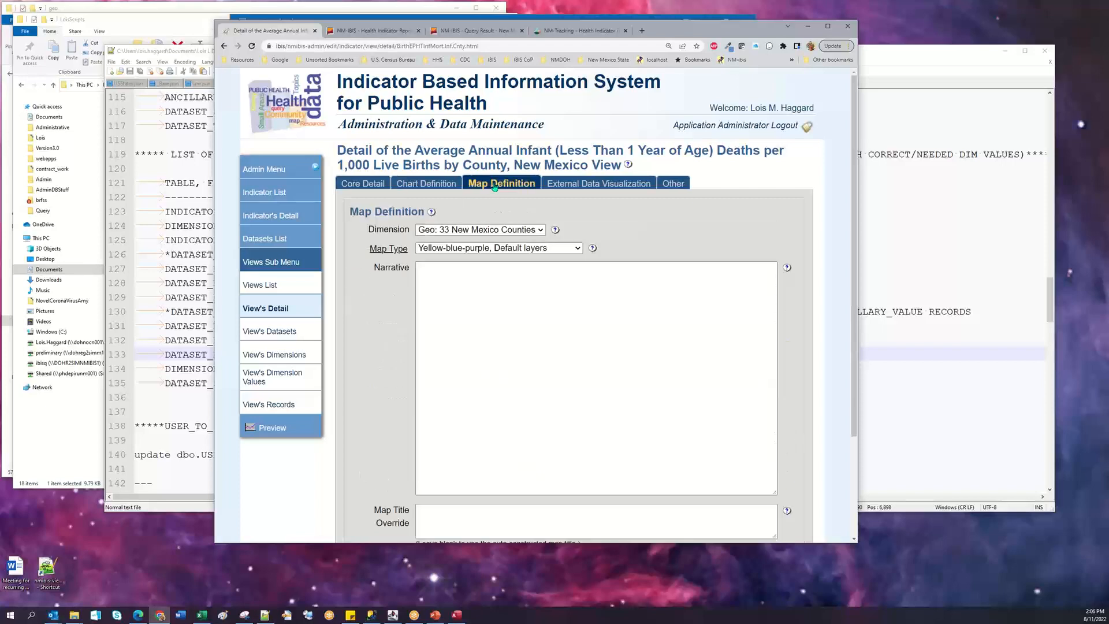
pyautogui.click(577, 249)
pyautogui.click(577, 249)
pyautogui.click(577, 249)
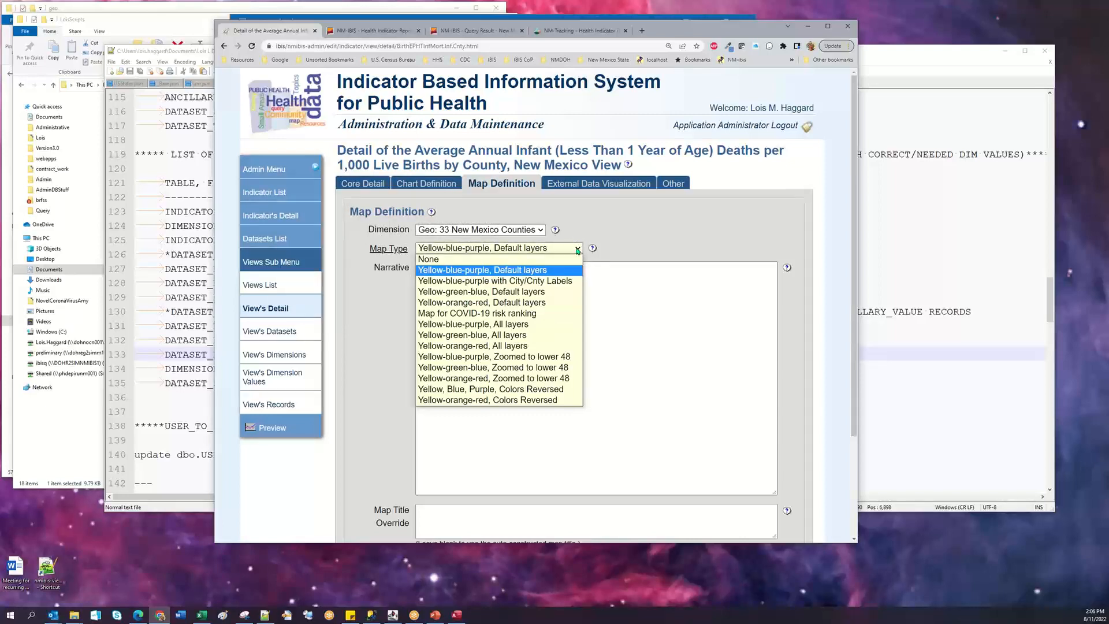
pyautogui.click(577, 249)
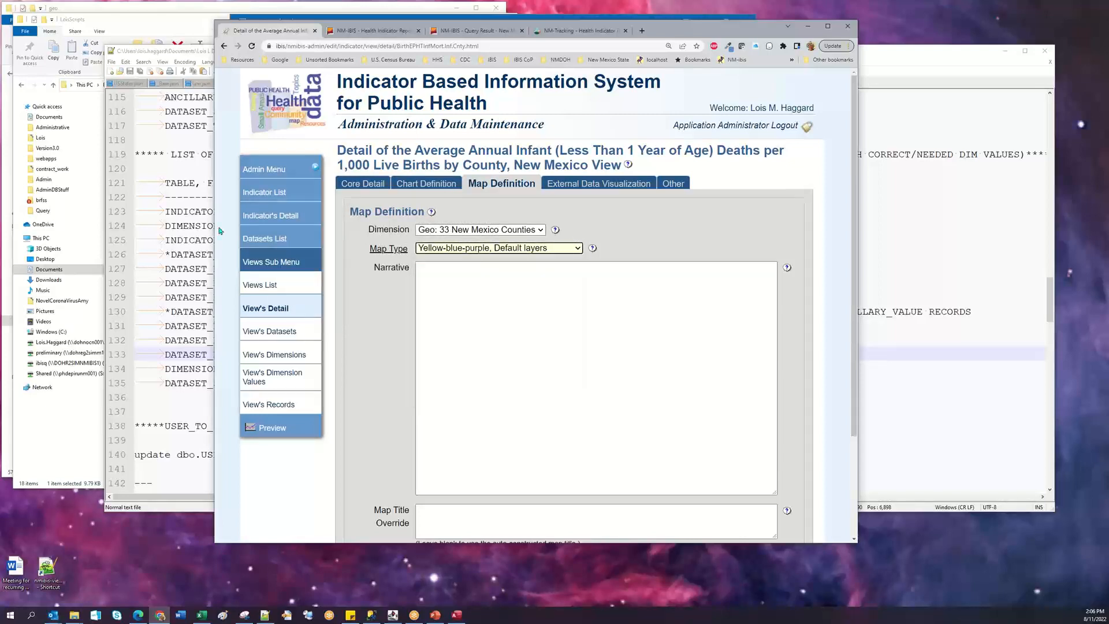
# Open the BirthEPHTInfMort.Neonat.Cnty view from the list of infant mortality views and set its period to 5 Year Groups.
pyautogui.click(266, 285)
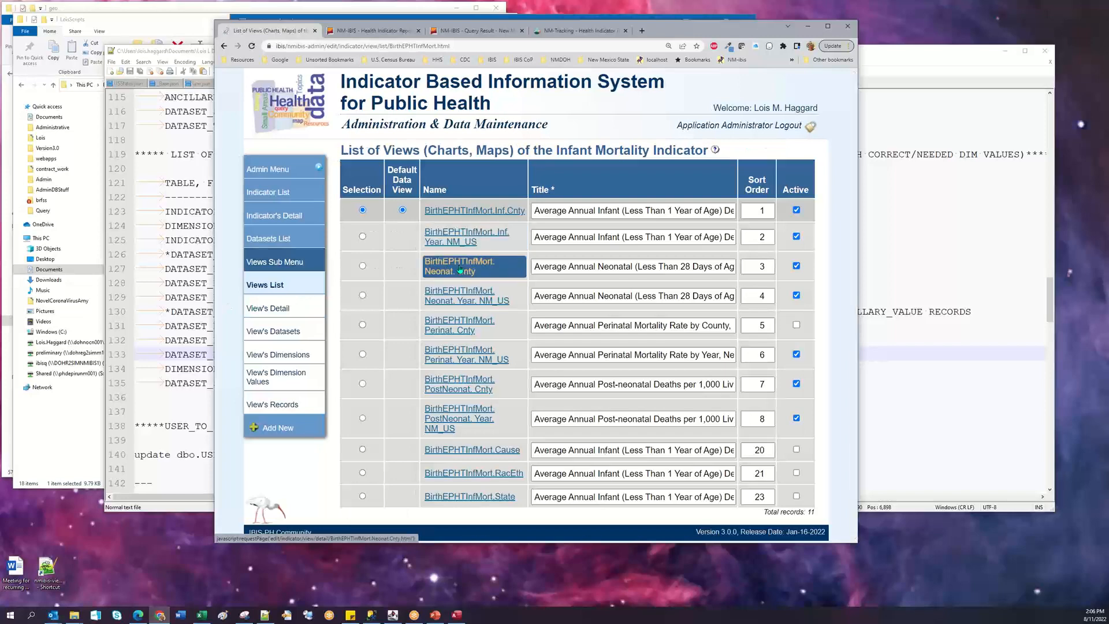
pyautogui.click(460, 269)
pyautogui.click(457, 374)
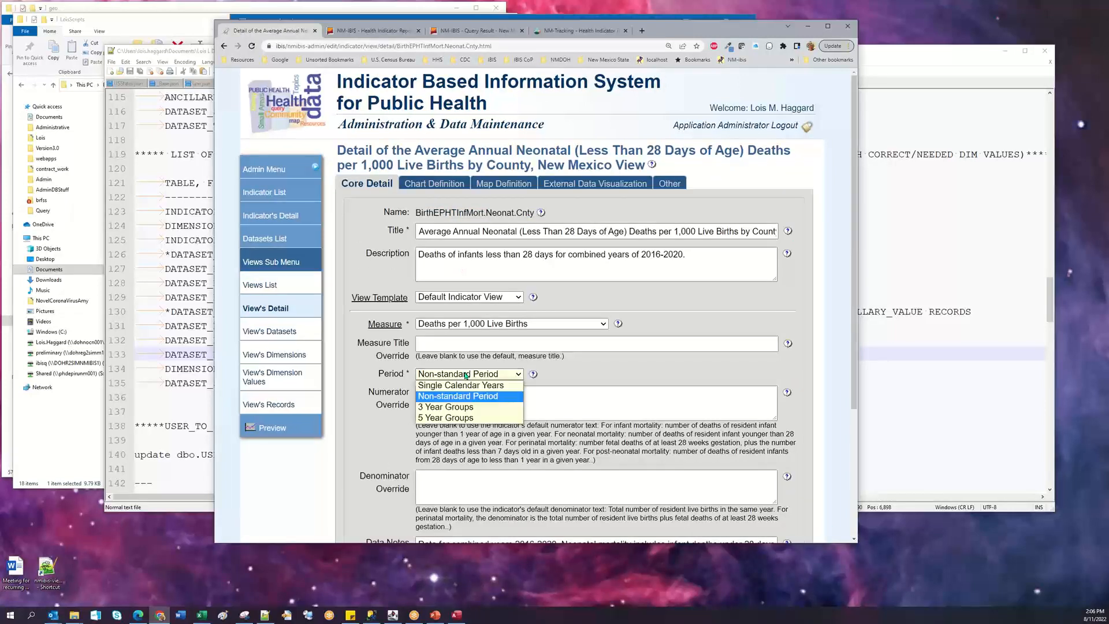
pyautogui.click(453, 417)
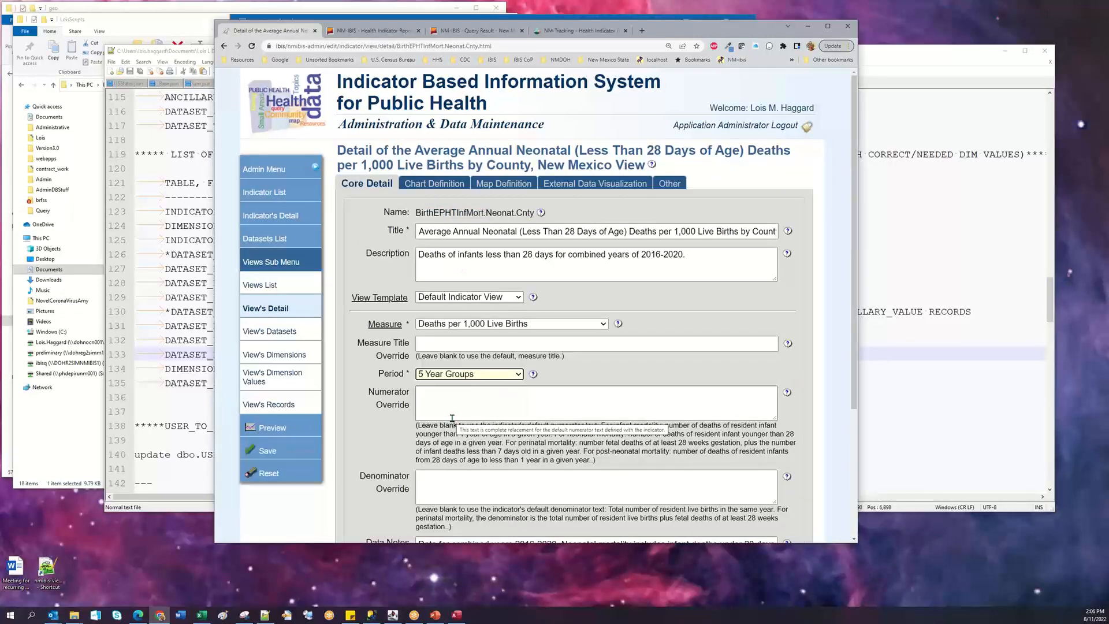
# Set the period of the BirthEPHTInfMort.PostNeonat.Cnty view to 5 Year Groups and return to the list of views.
pyautogui.click(261, 285)
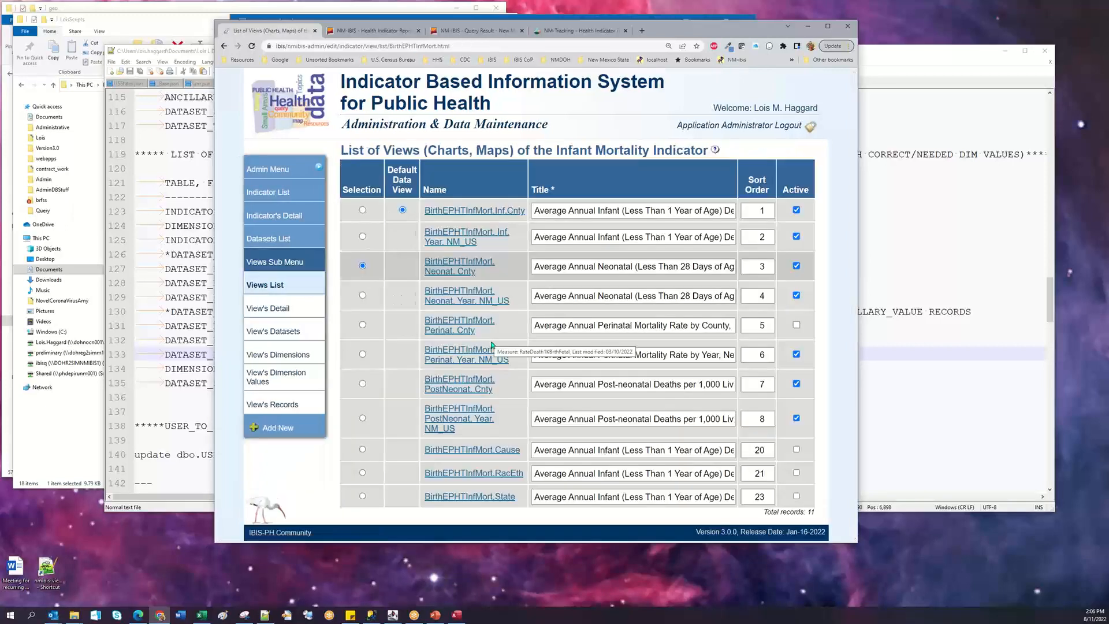
pyautogui.click(470, 411)
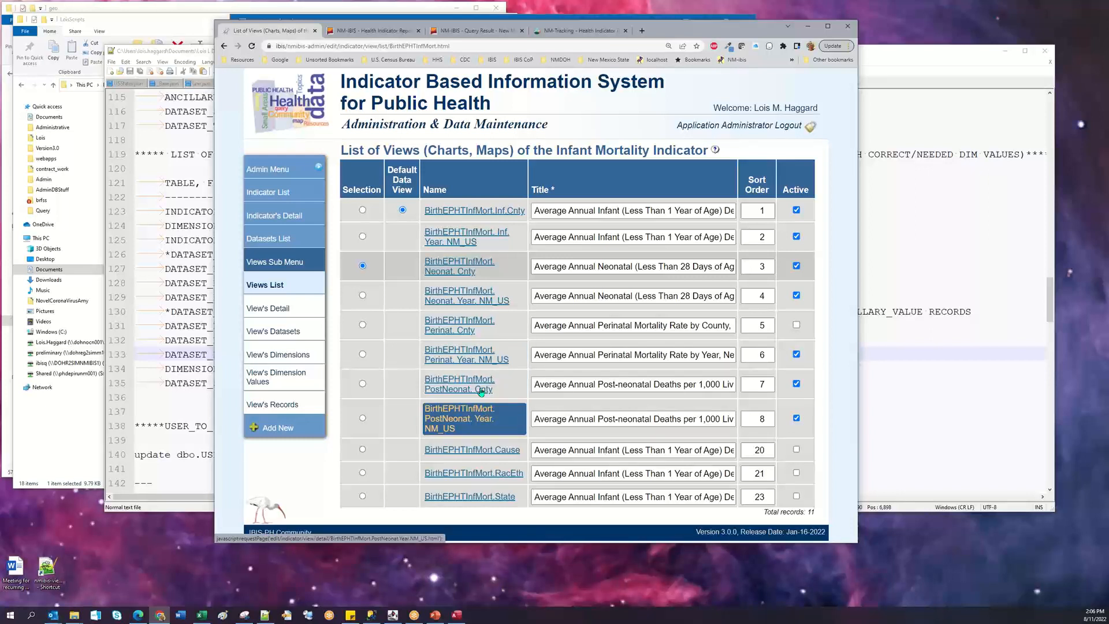
pyautogui.click(462, 383)
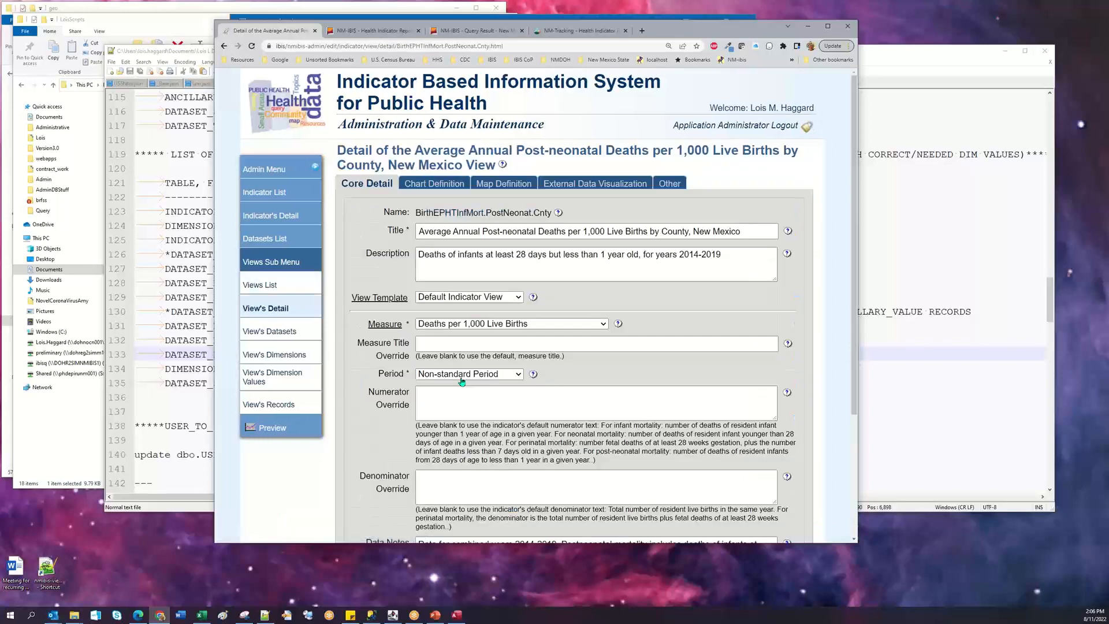
pyautogui.click(461, 379)
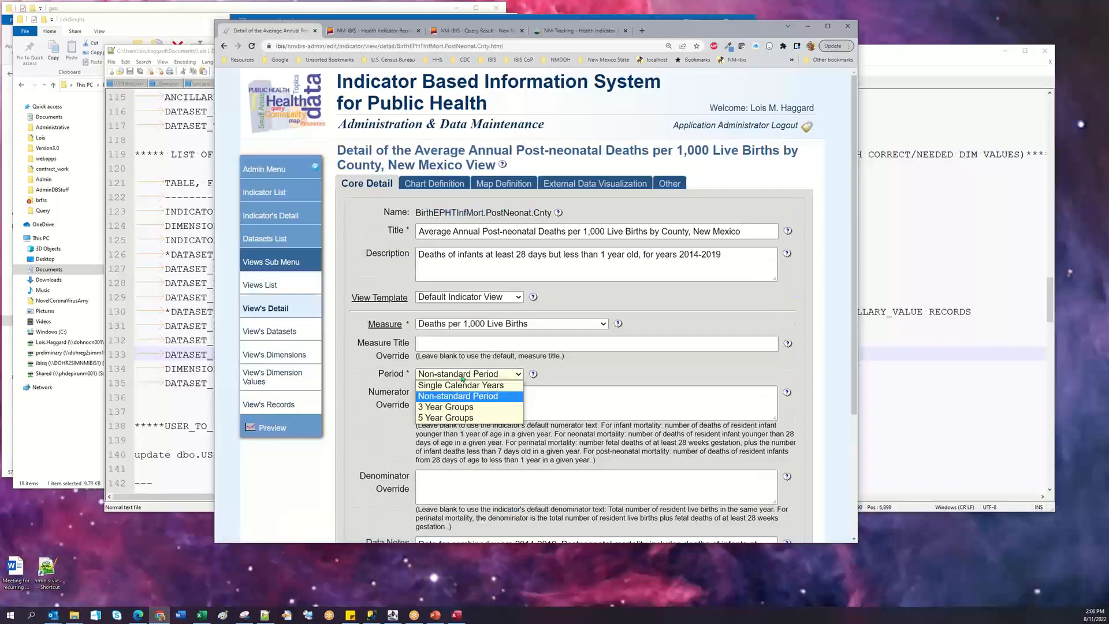
pyautogui.click(450, 418)
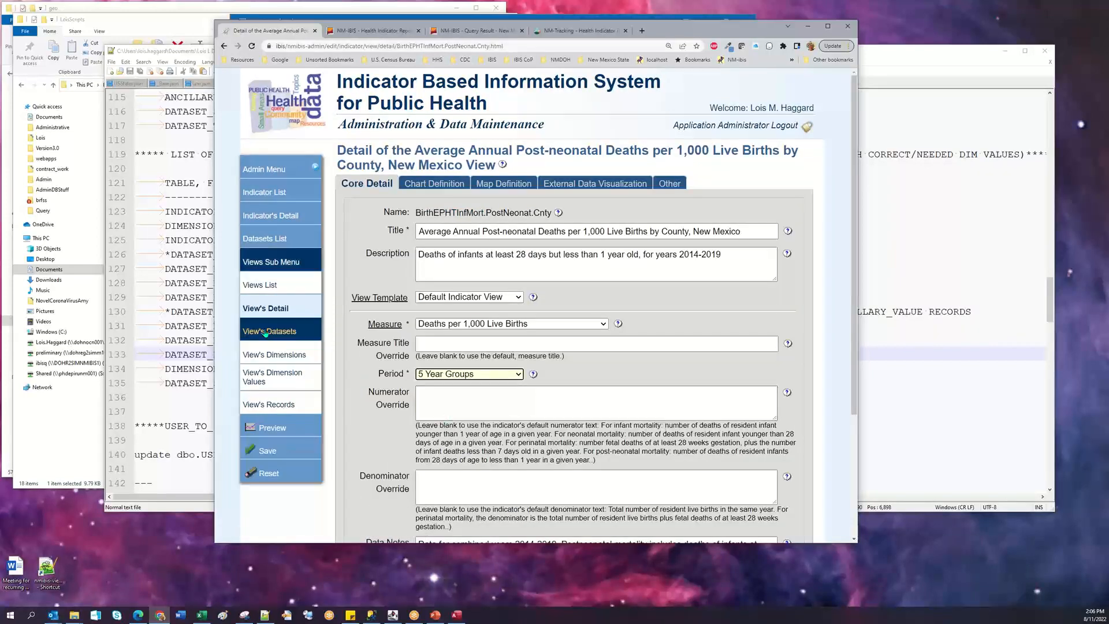
pyautogui.click(266, 286)
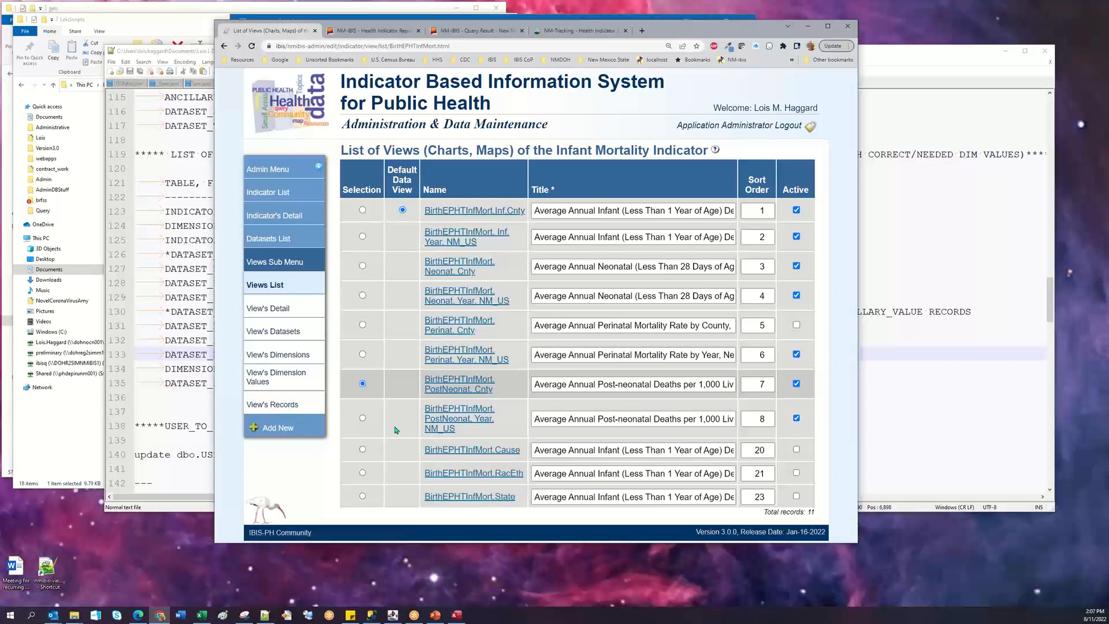
# Check the period of the BirthEPHTInfMort.Neonat.Cnty view, and set the period of the BirthEPHTInfMort.Perinat.Cnty view to 5 Year Groups.
pyautogui.click(458, 265)
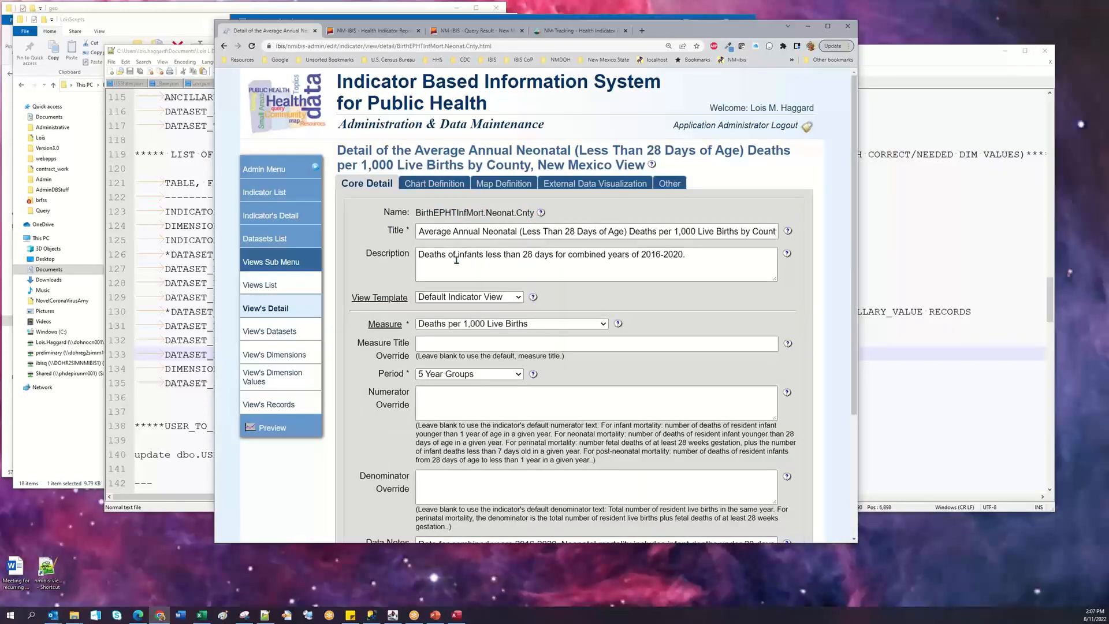
pyautogui.click(268, 290)
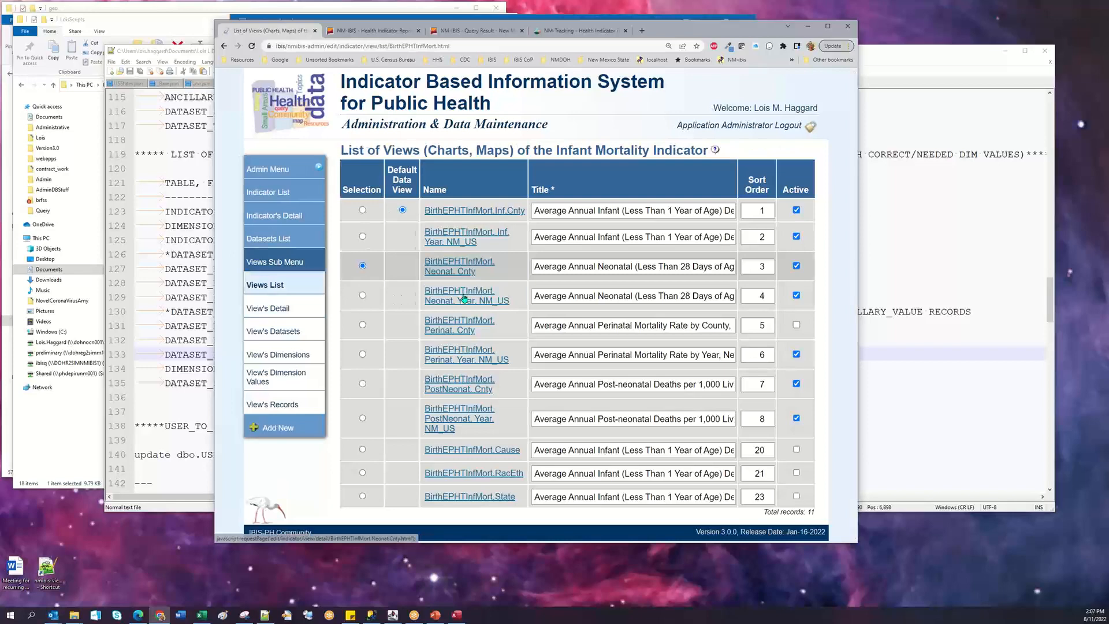
pyautogui.click(461, 327)
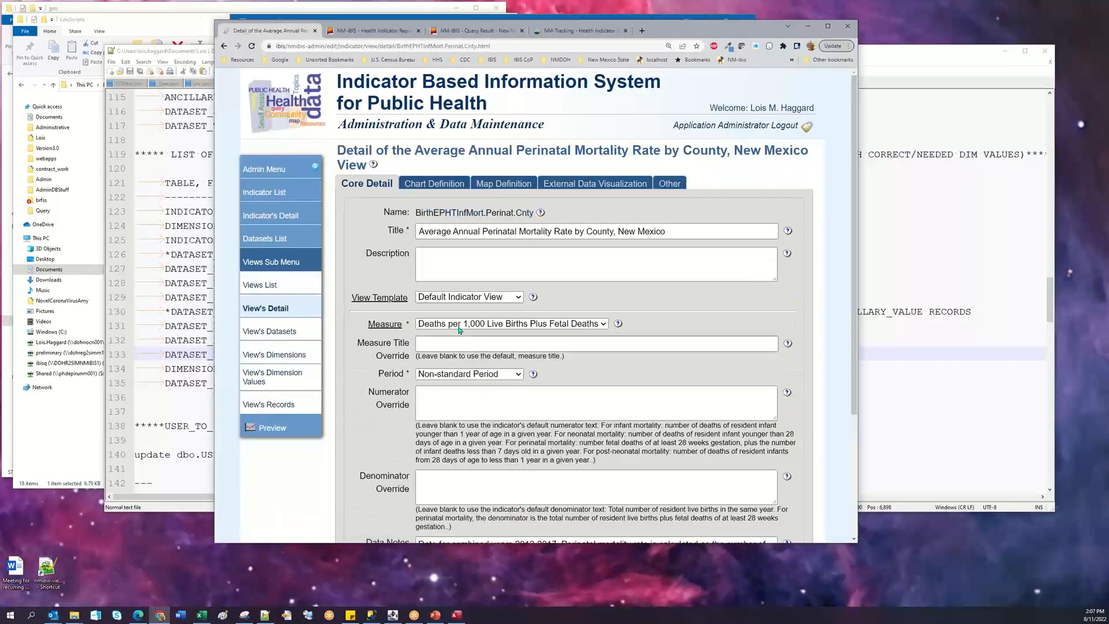
pyautogui.click(462, 374)
pyautogui.click(466, 417)
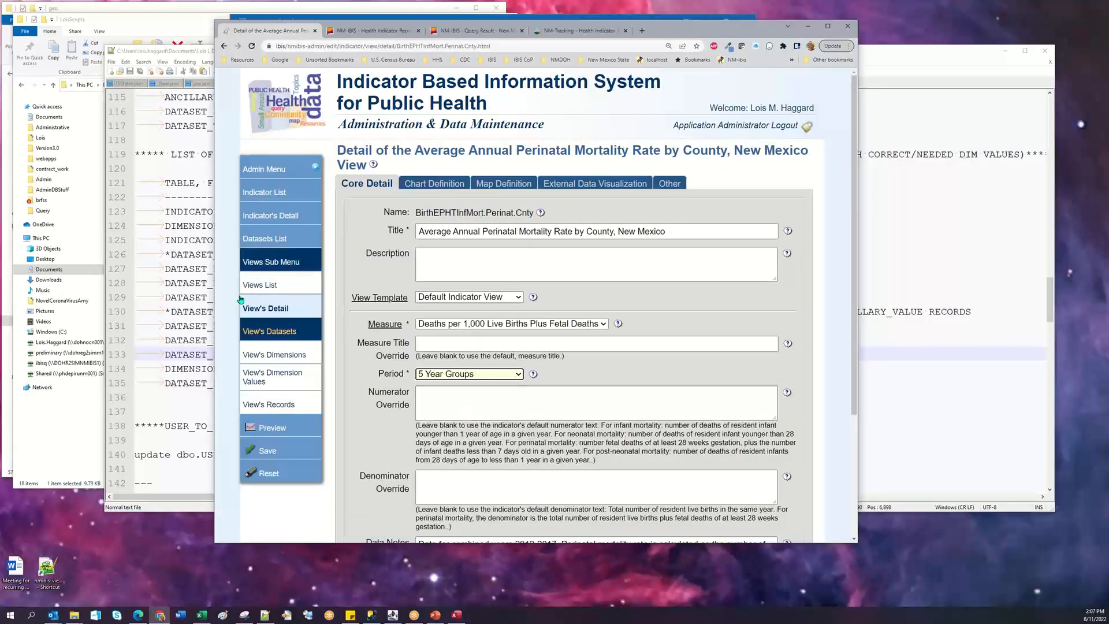
pyautogui.click(267, 285)
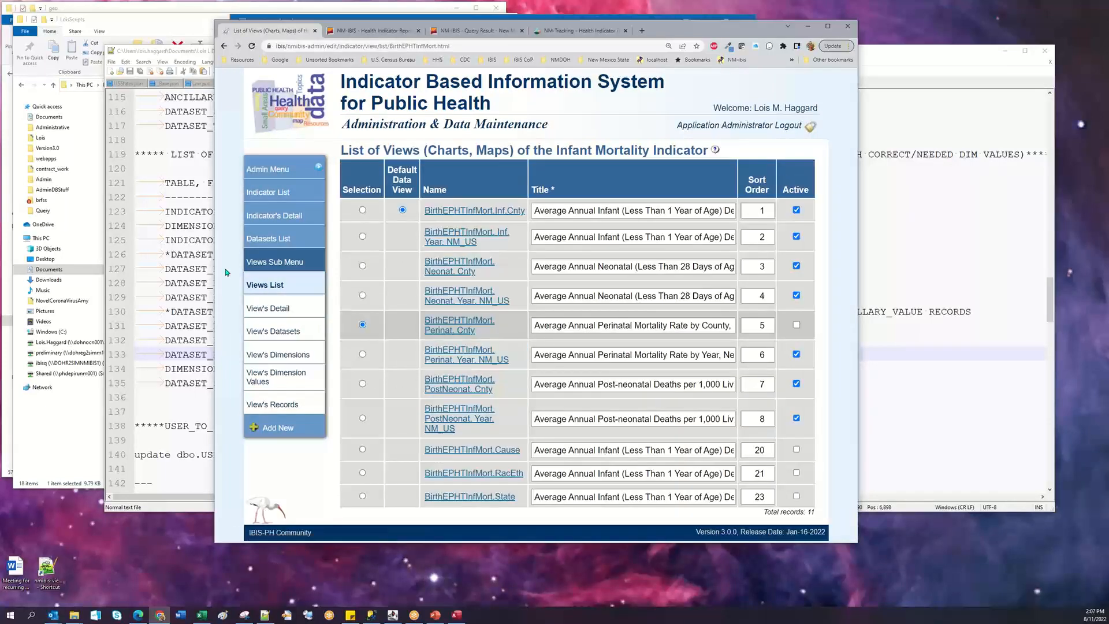
# Open the BirthEPHTInfMort.Inf.Cnty view and review its selected datasets and how its dimensions are used.
pyautogui.click(283, 236)
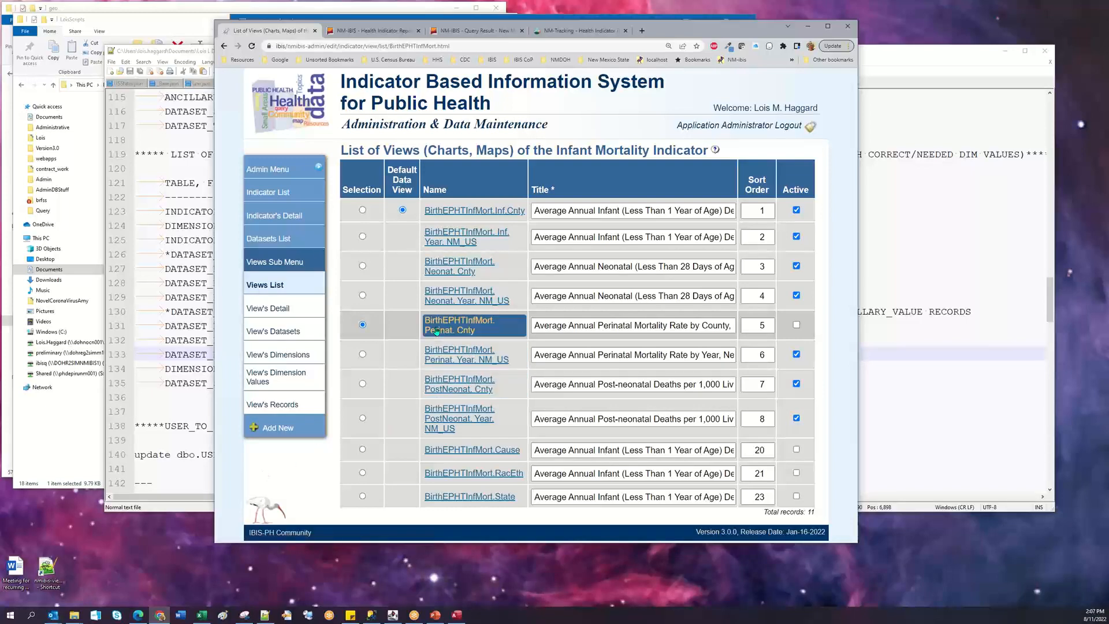
pyautogui.click(460, 217)
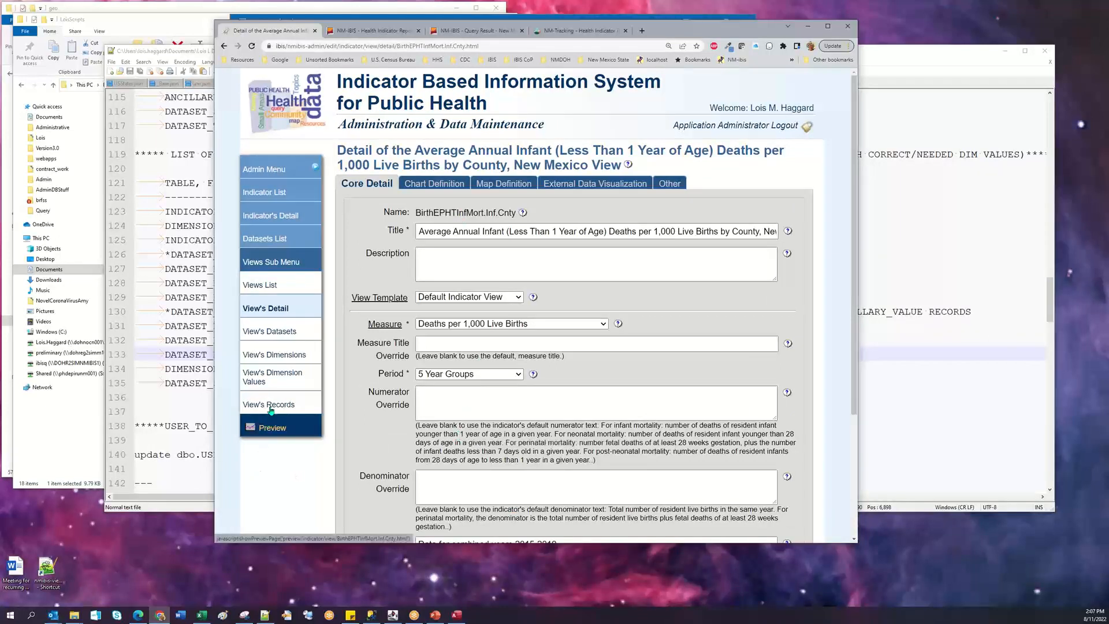
pyautogui.click(276, 333)
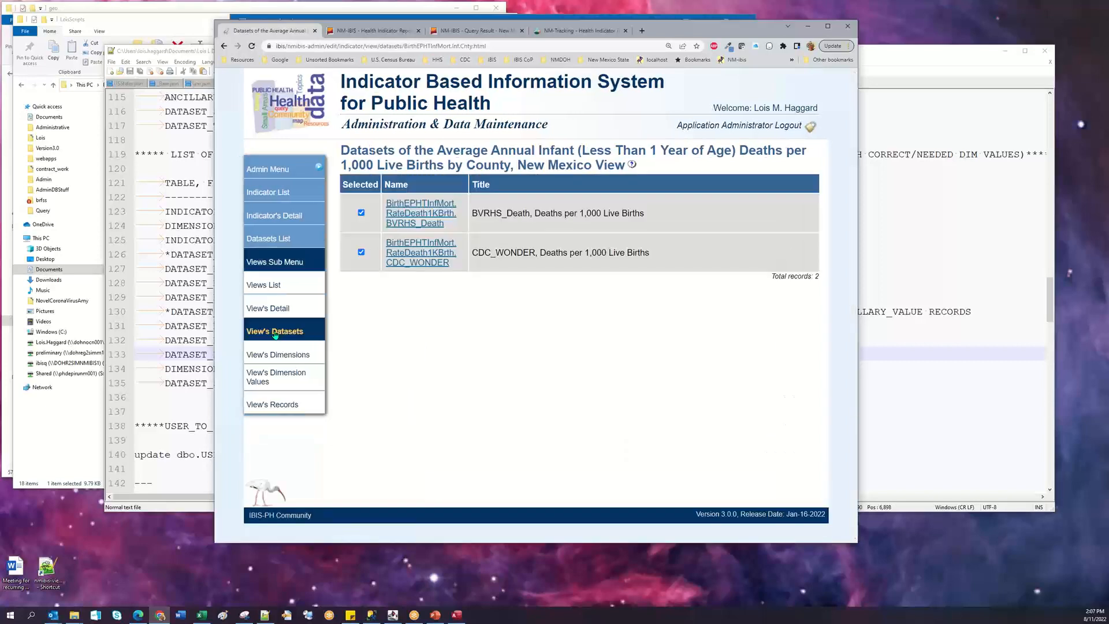
pyautogui.click(278, 356)
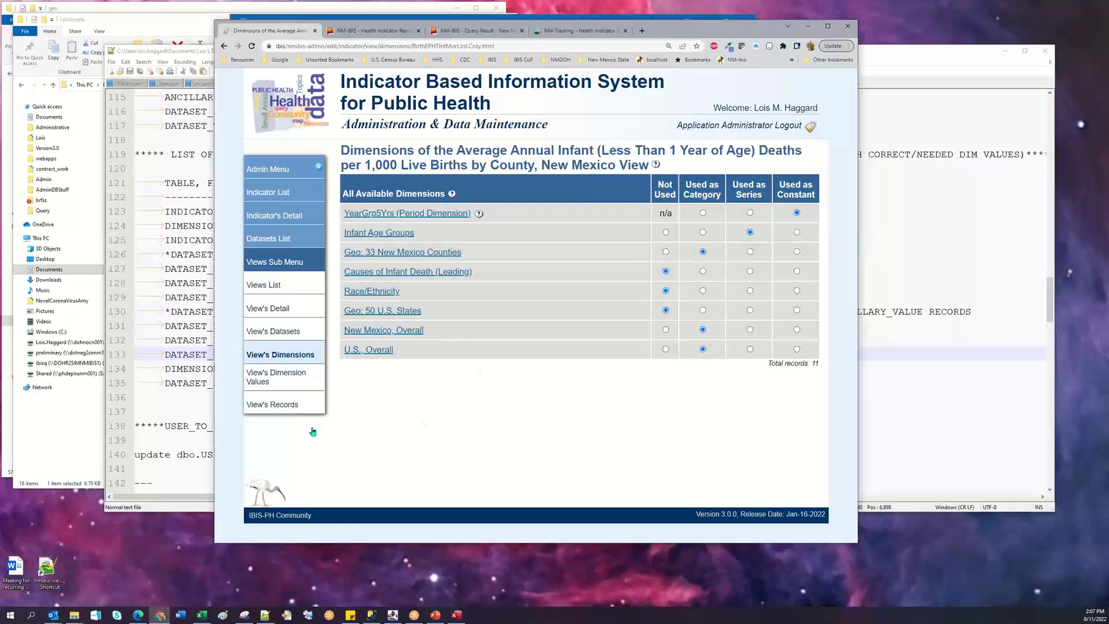
# Include United States among the category values of the BirthEPHTInfMort.Inf.Cnty view's dimension values.
pyautogui.click(281, 379)
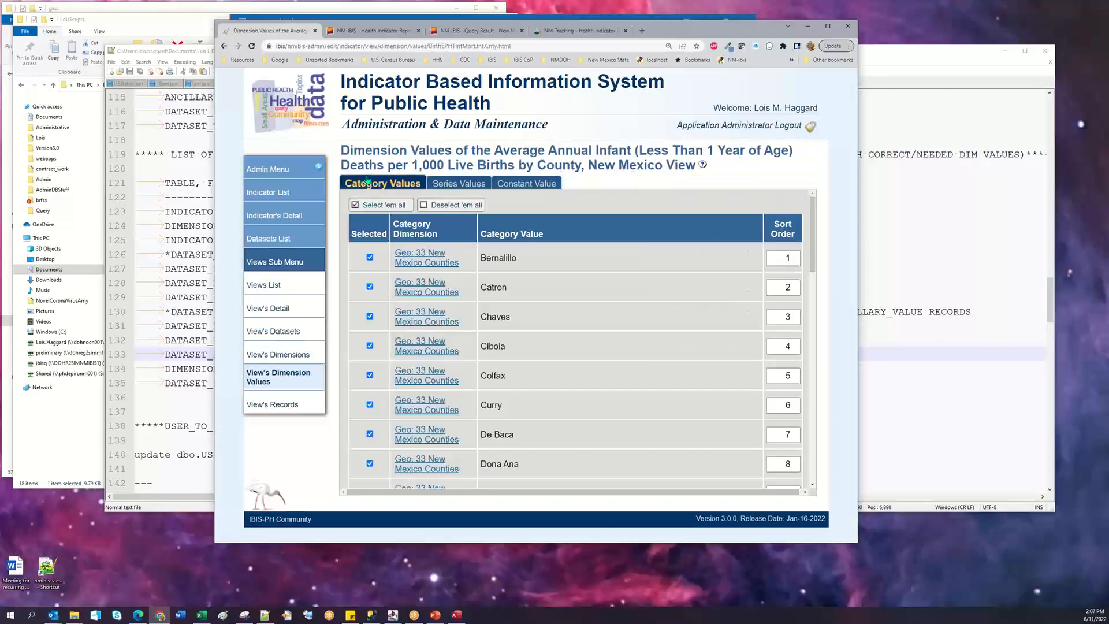
pyautogui.scroll(-2, 387, 213)
pyautogui.scroll(-13, 386, 214)
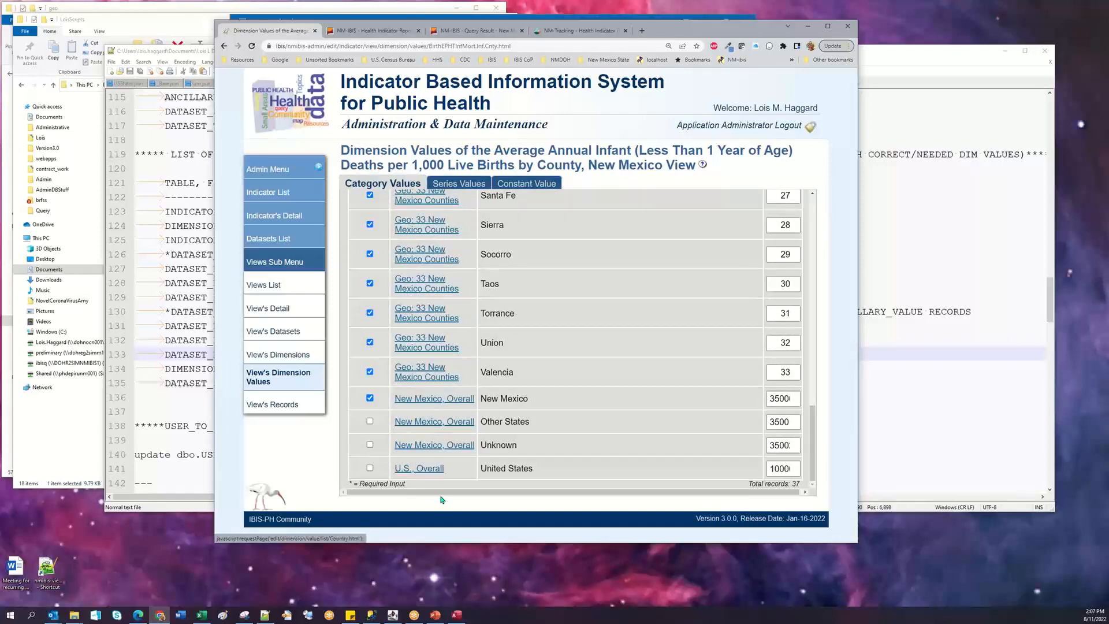
pyautogui.click(370, 468)
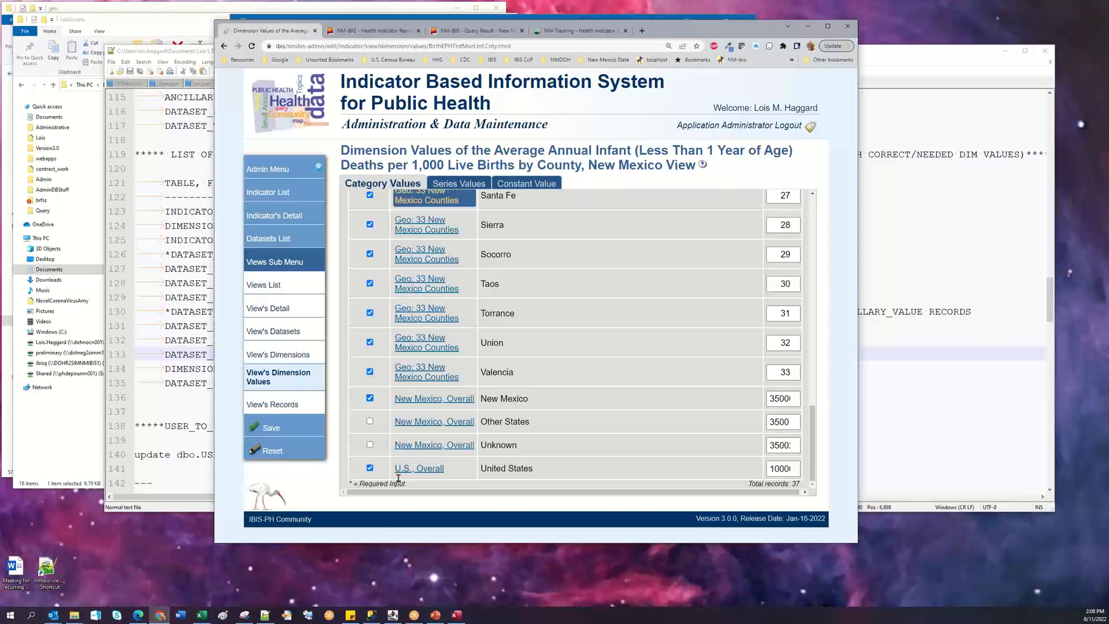
# Check the selected infant age group series value and the 5 Year Groups constant value of the infant deaths by county view.
pyautogui.click(456, 184)
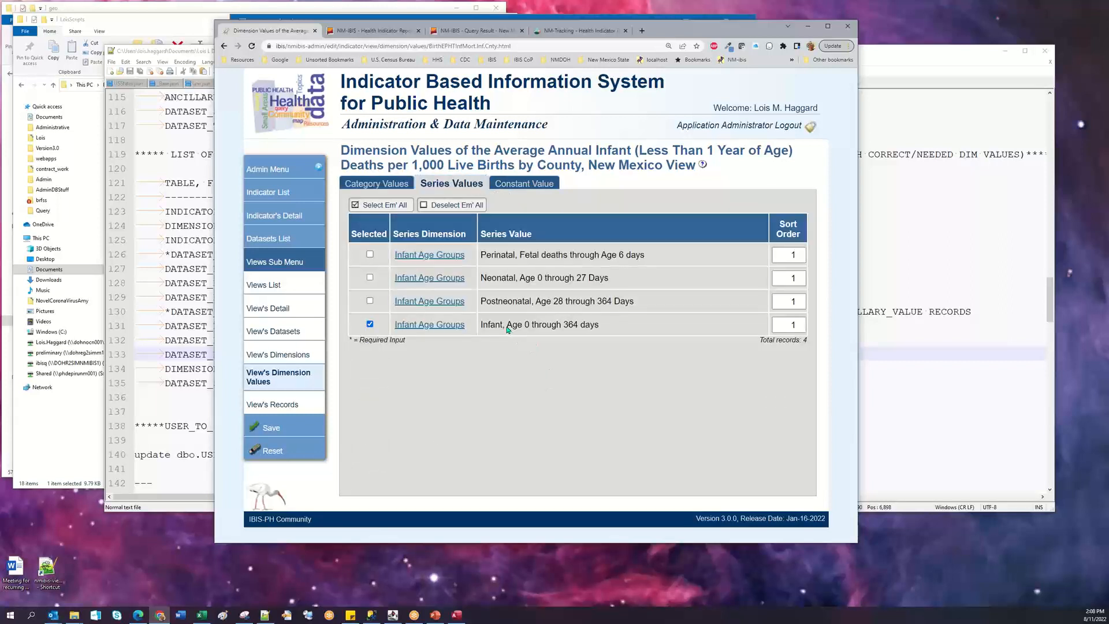
pyautogui.click(532, 185)
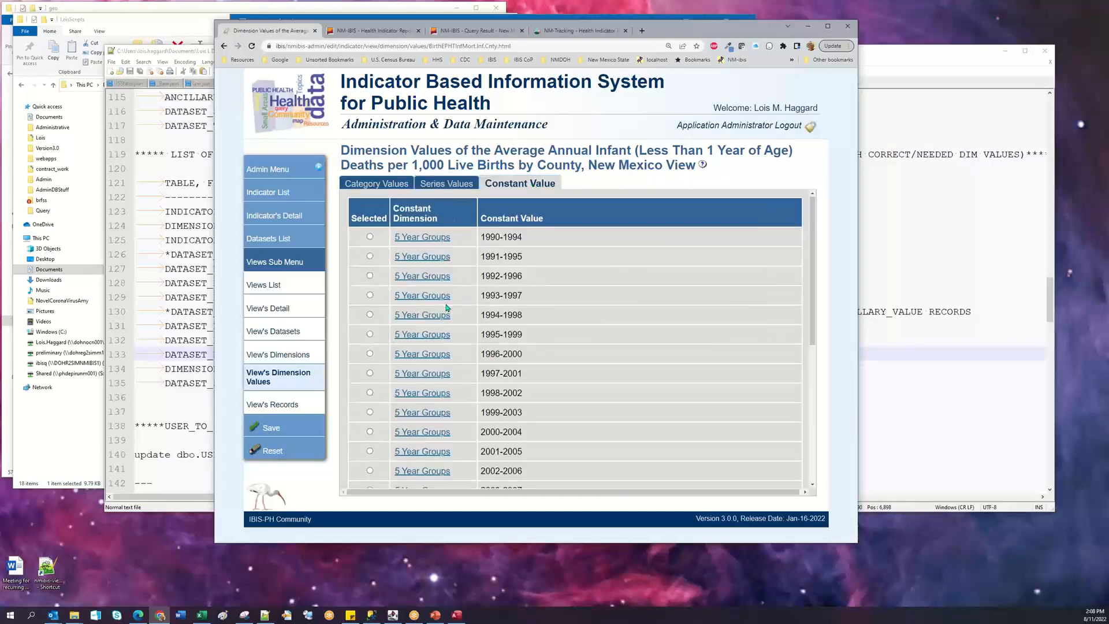
pyautogui.scroll(-5, 447, 308)
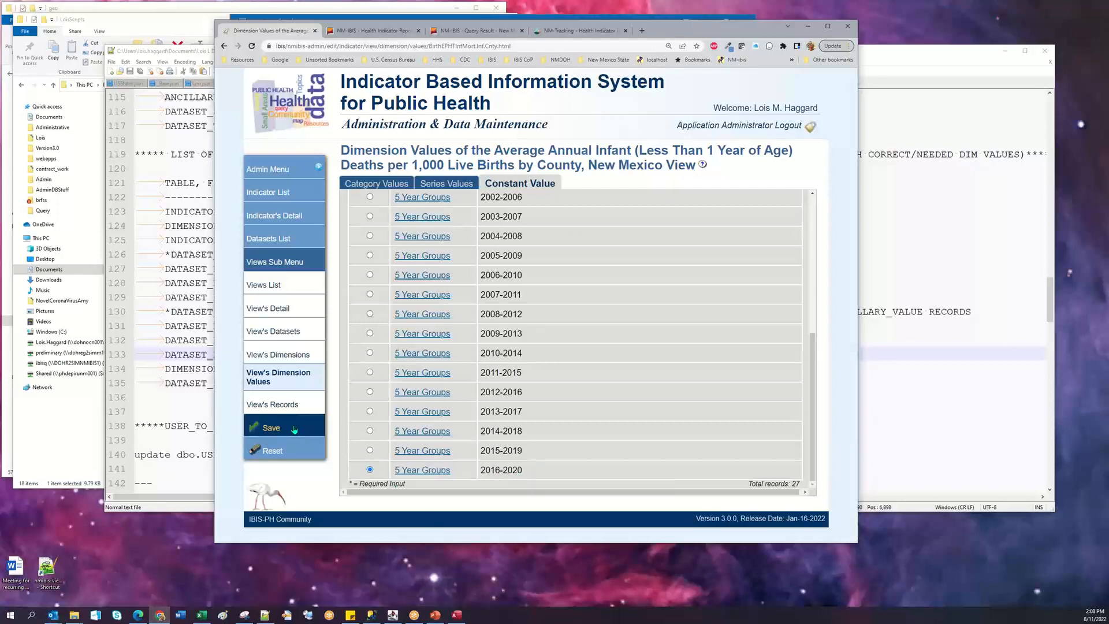
# Review the county records of the infant deaths view in a widened browser window, including the constant period and age definition.
pyautogui.click(285, 403)
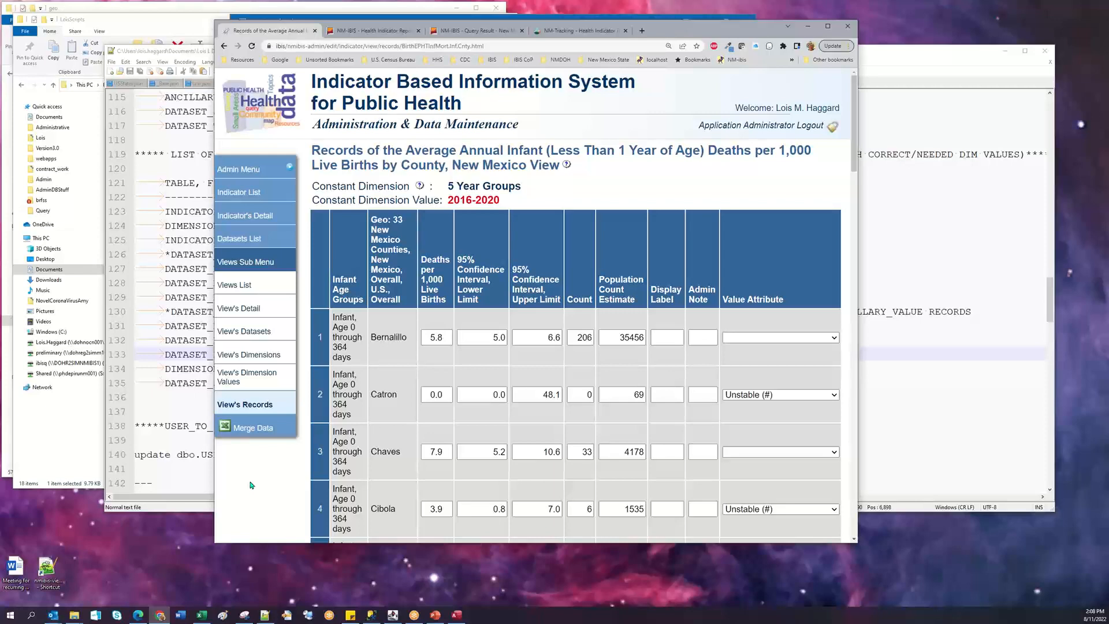
pyautogui.click(256, 377)
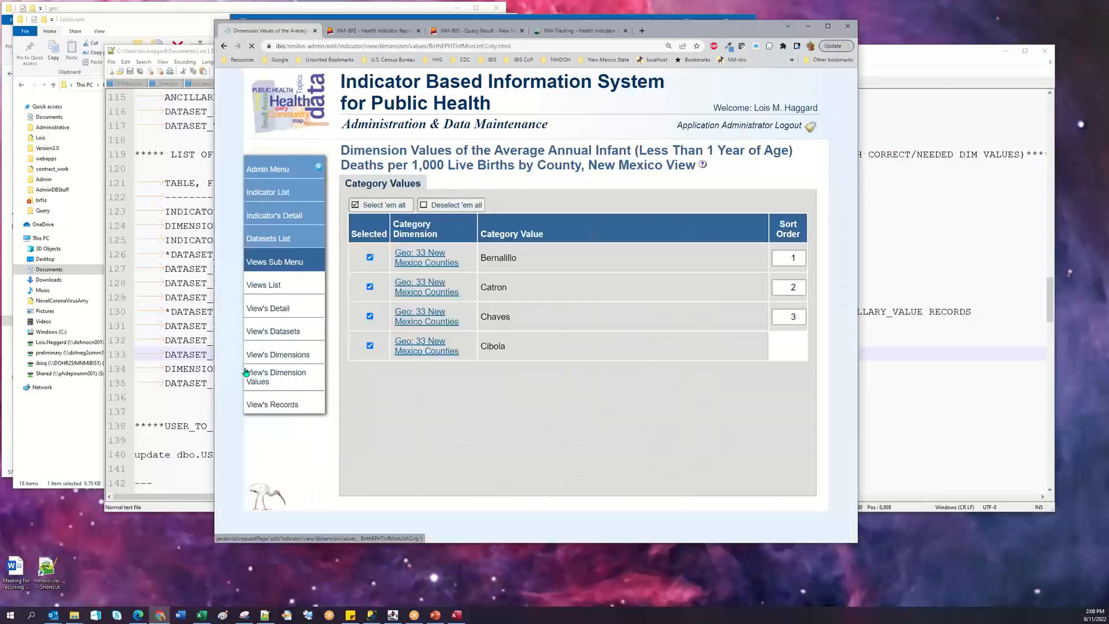
pyautogui.click(261, 406)
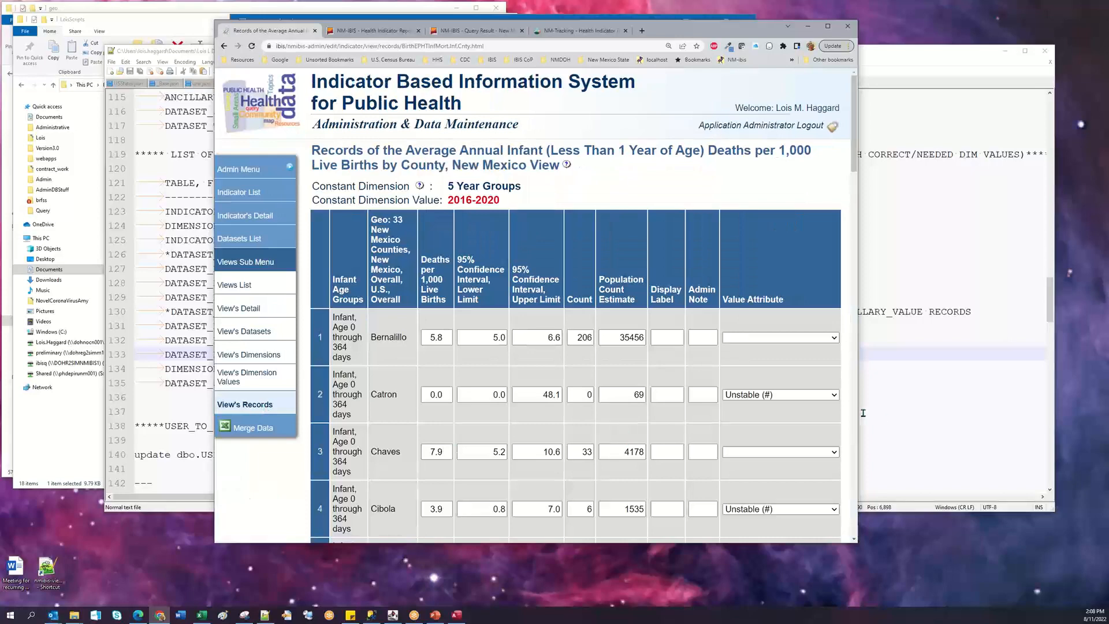
pyautogui.moveTo(1055, 429); pyautogui.dragTo(1061, 434)
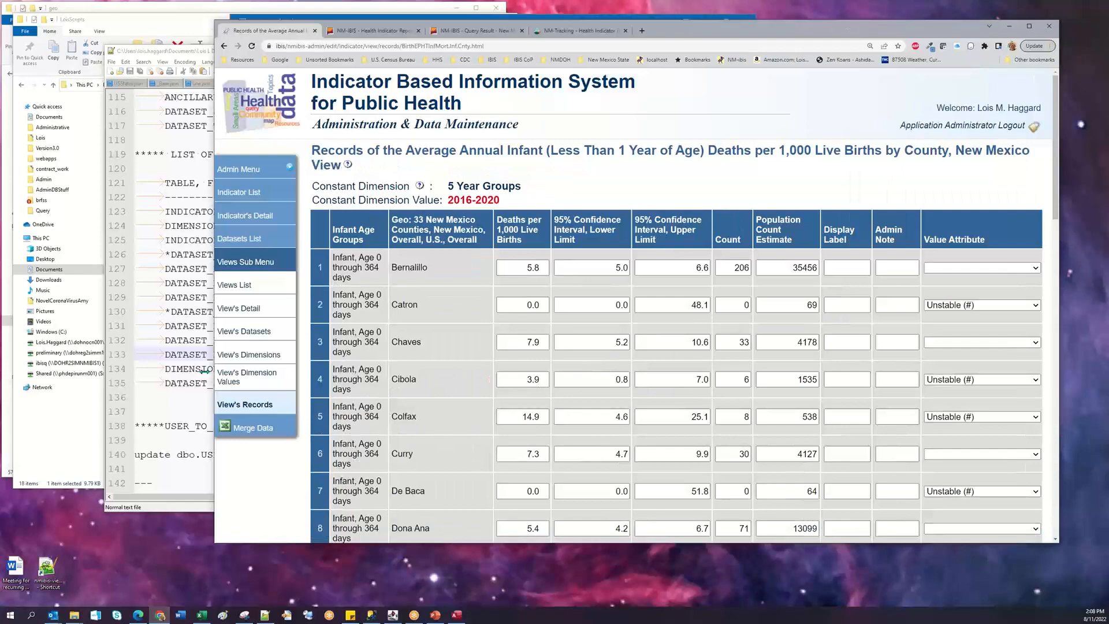
pyautogui.moveTo(205, 372); pyautogui.dragTo(65, 375)
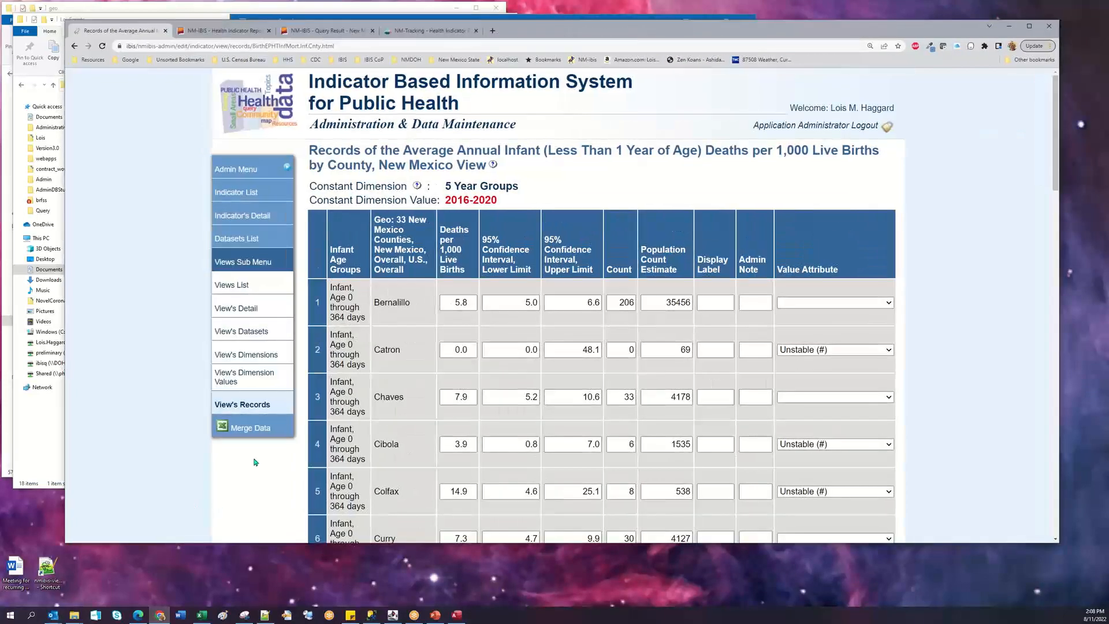
pyautogui.scroll(-5, 255, 462)
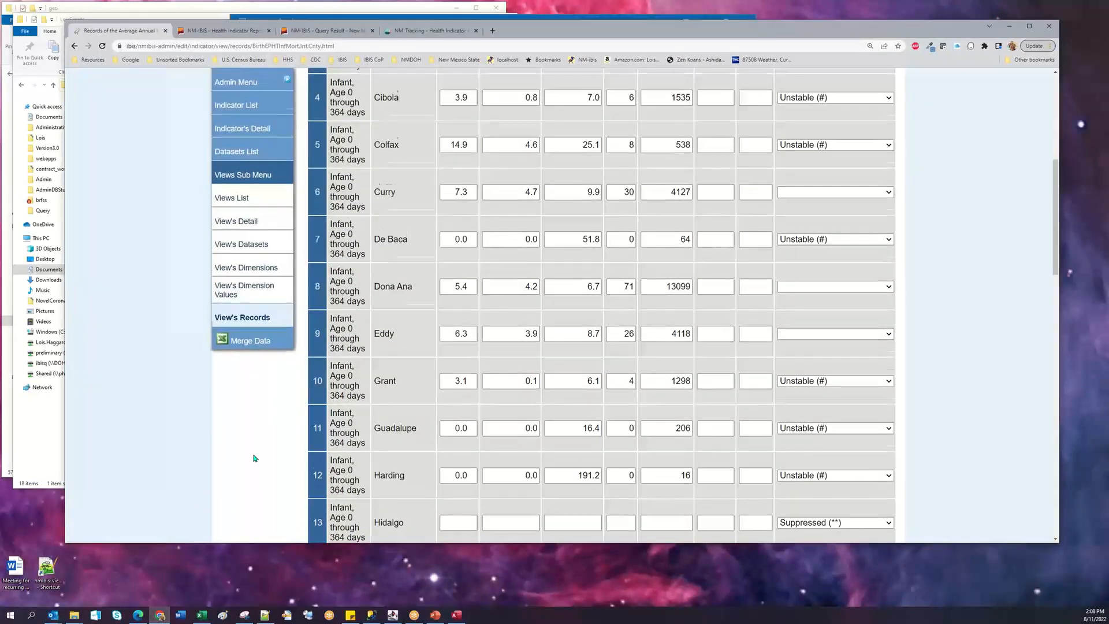
pyautogui.scroll(-8, 254, 459)
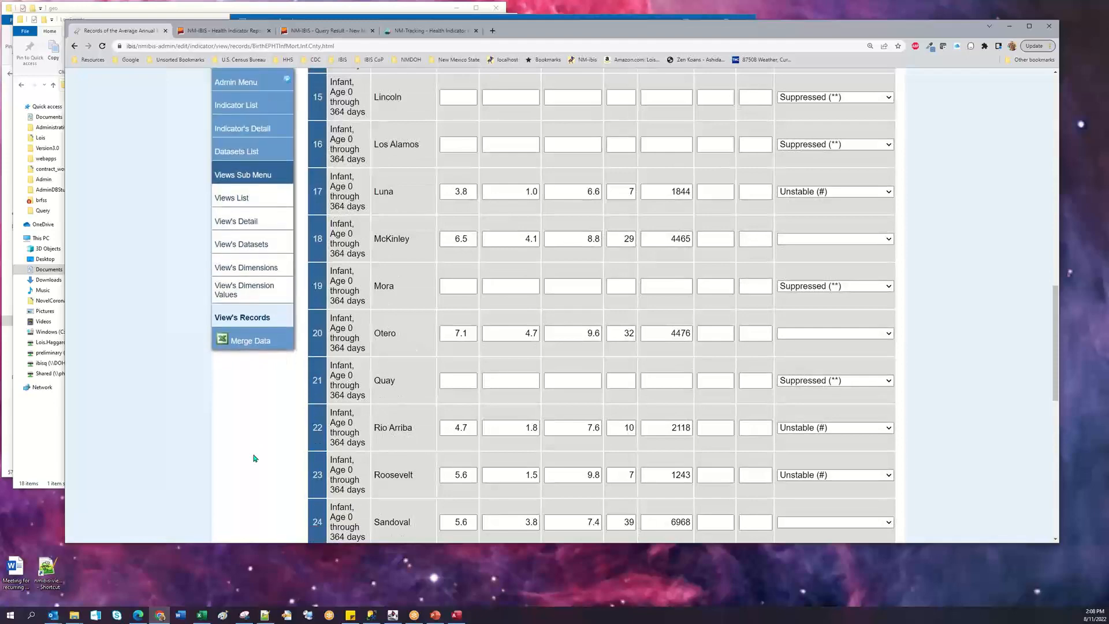
pyautogui.scroll(12, 254, 458)
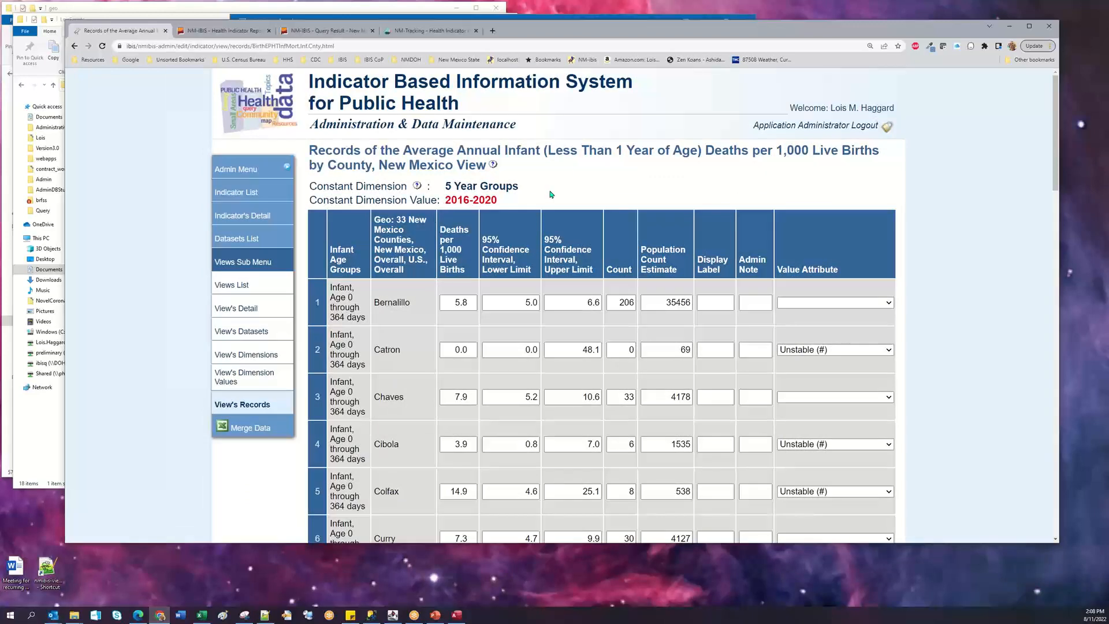
pyautogui.moveTo(549, 151); pyautogui.dragTo(697, 152)
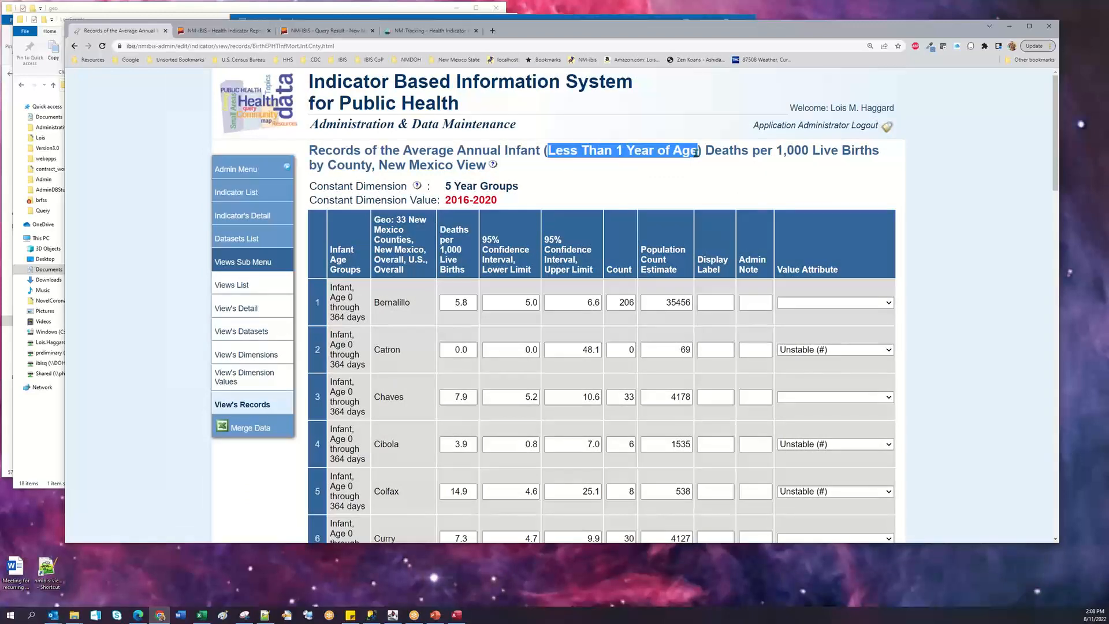
# Add the CDC_WONDER deaths per 1,000 live births dataset to the BirthEPHTInfMort.Neonat.Cnty view and open the view's dimensions.
pyautogui.click(250, 286)
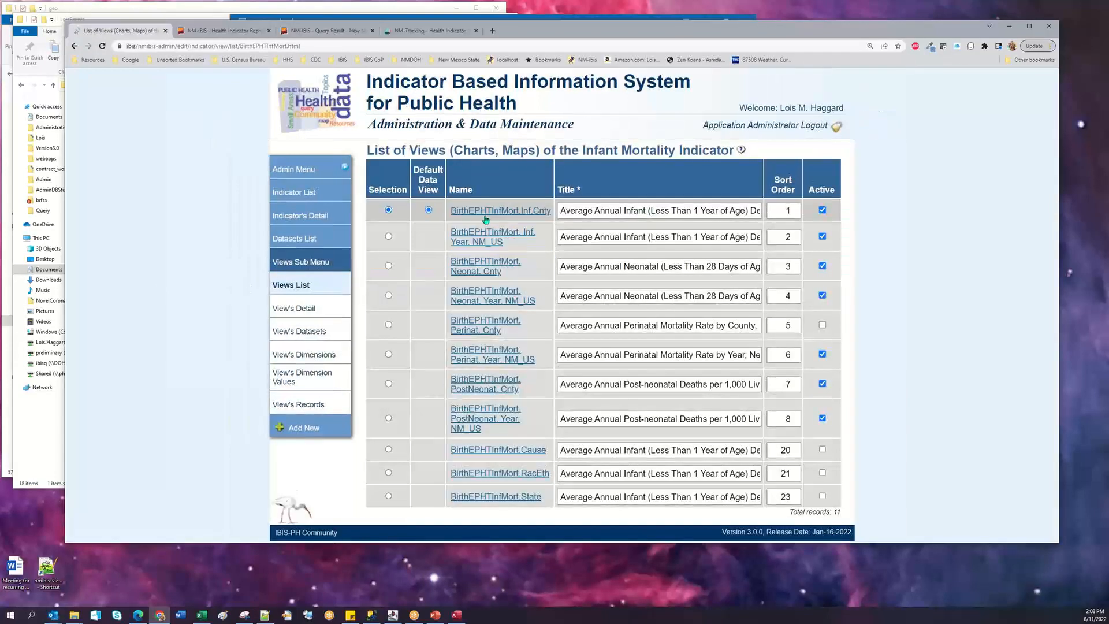
pyautogui.click(479, 271)
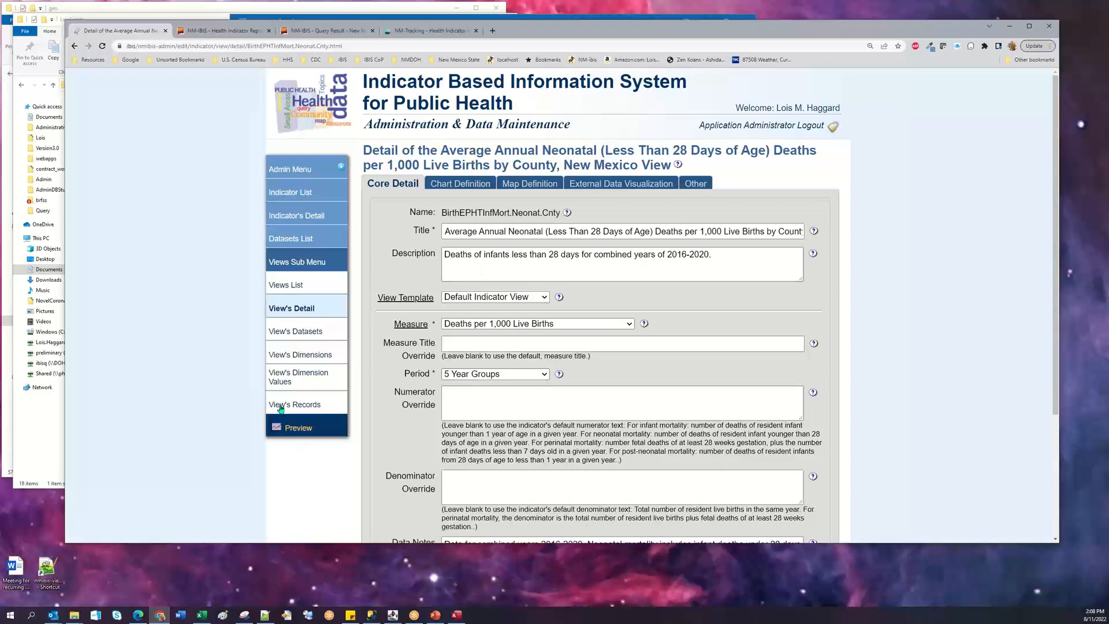
pyautogui.click(296, 334)
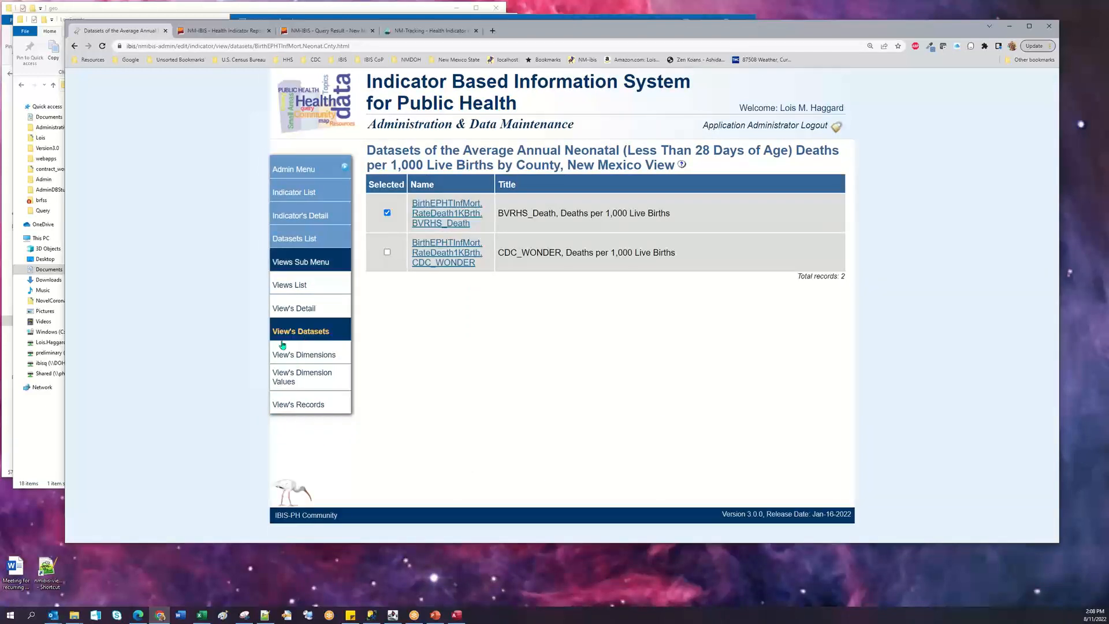
pyautogui.click(387, 253)
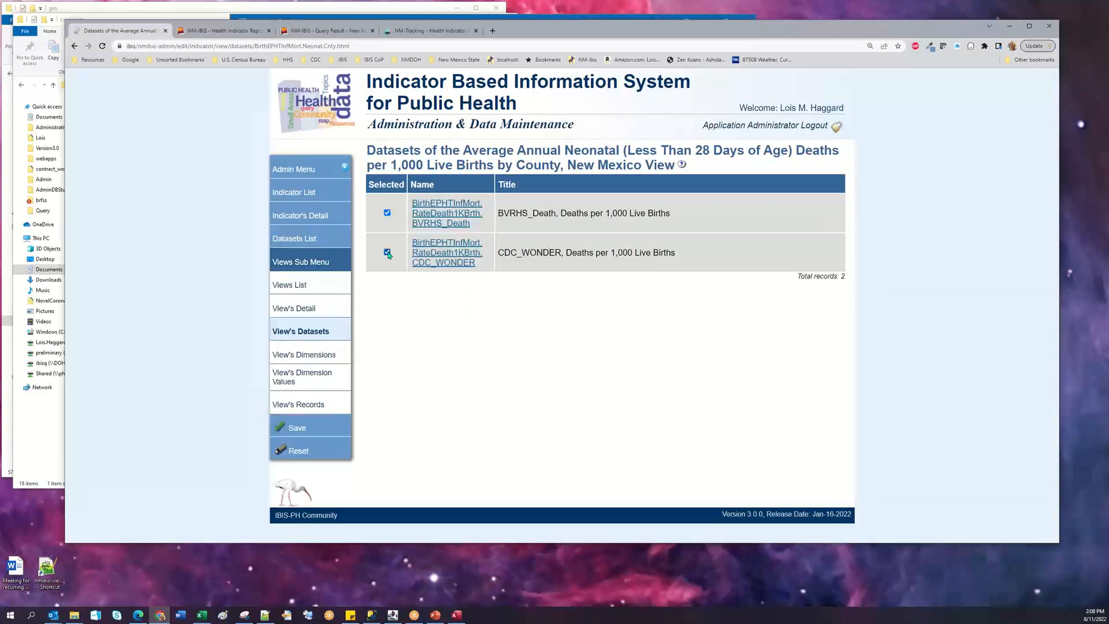
pyautogui.click(300, 356)
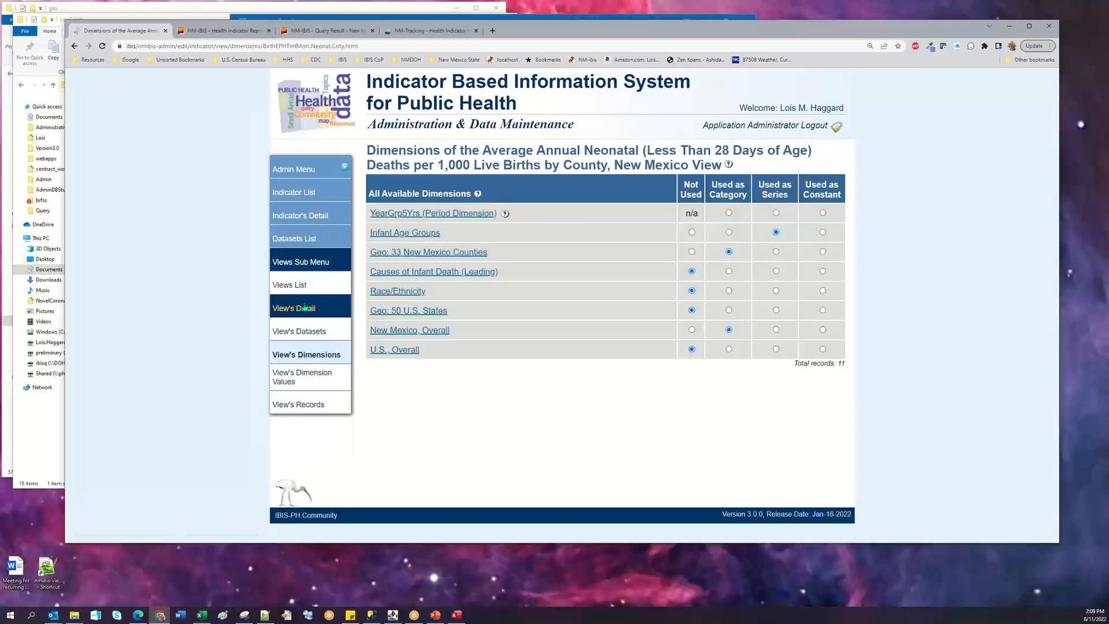
# Remove the CDC_WONDER dataset from the BirthEPHTInfMort.Neonat.Cnty view and use its YearGrp5Yrs period dimension as the constant.
pyautogui.click(301, 332)
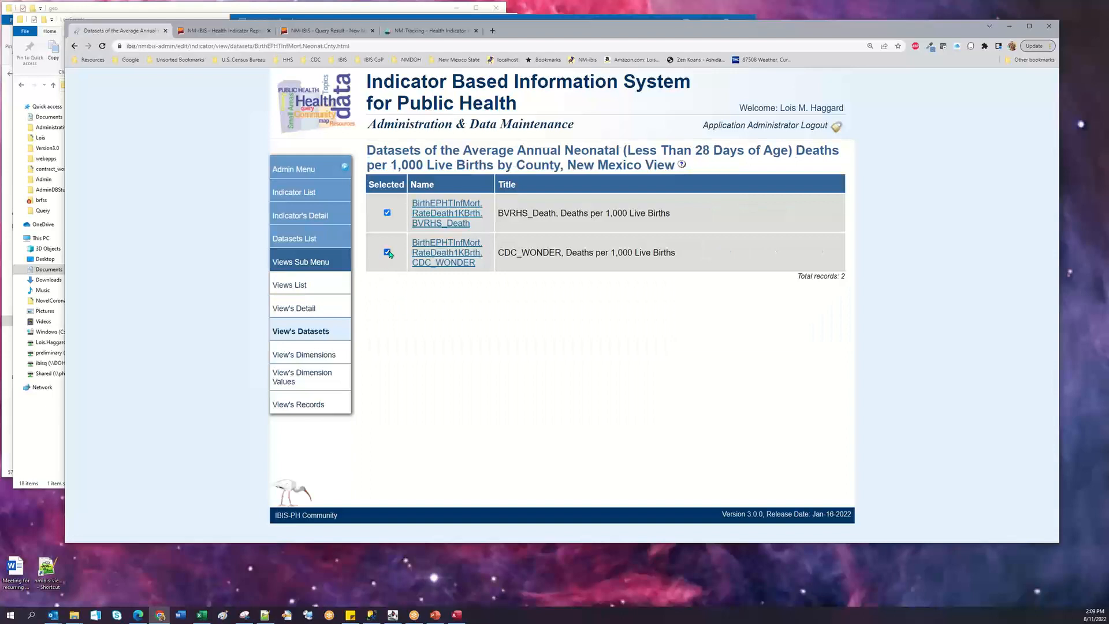
pyautogui.click(387, 253)
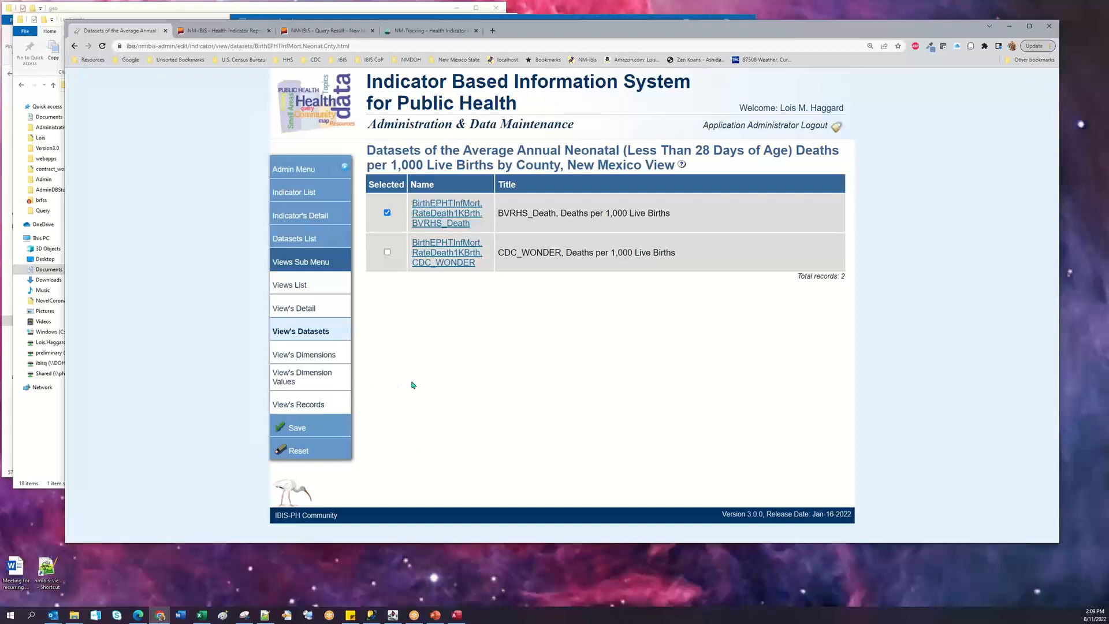
pyautogui.click(304, 360)
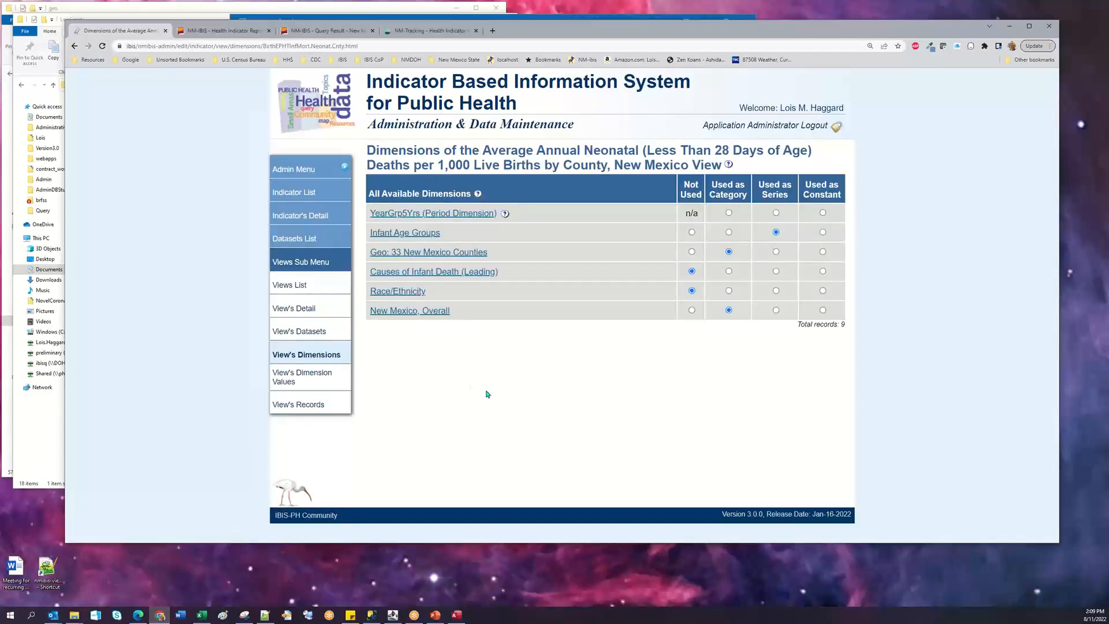
pyautogui.click(823, 213)
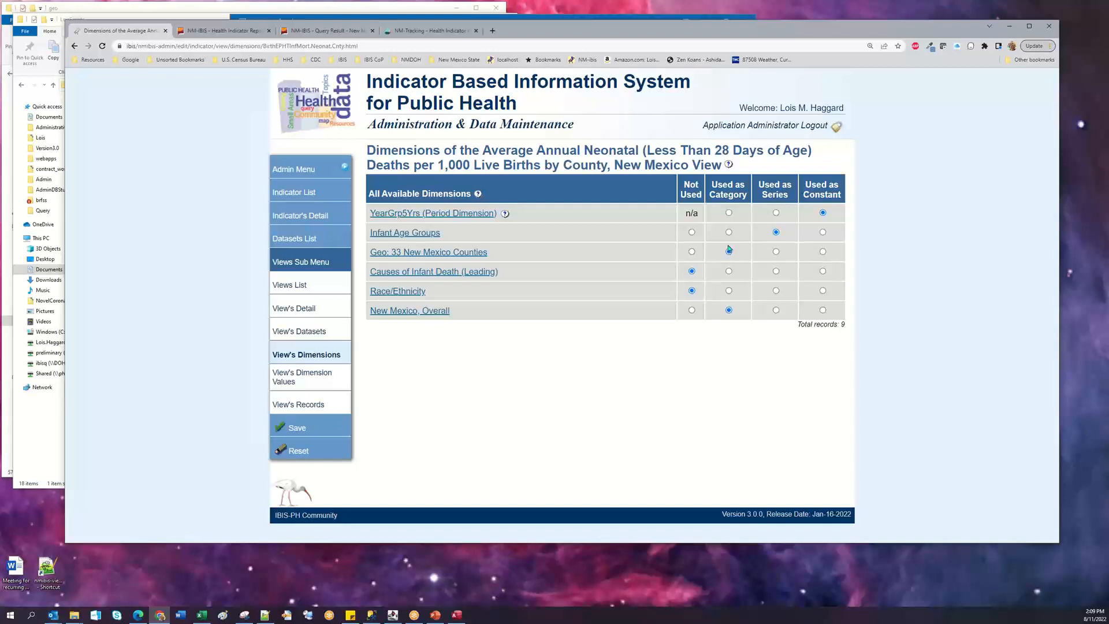
# Check the neonatal county view's category and series values, set its 5 Year Groups constant value to 2016-2020, and save.
pyautogui.click(287, 384)
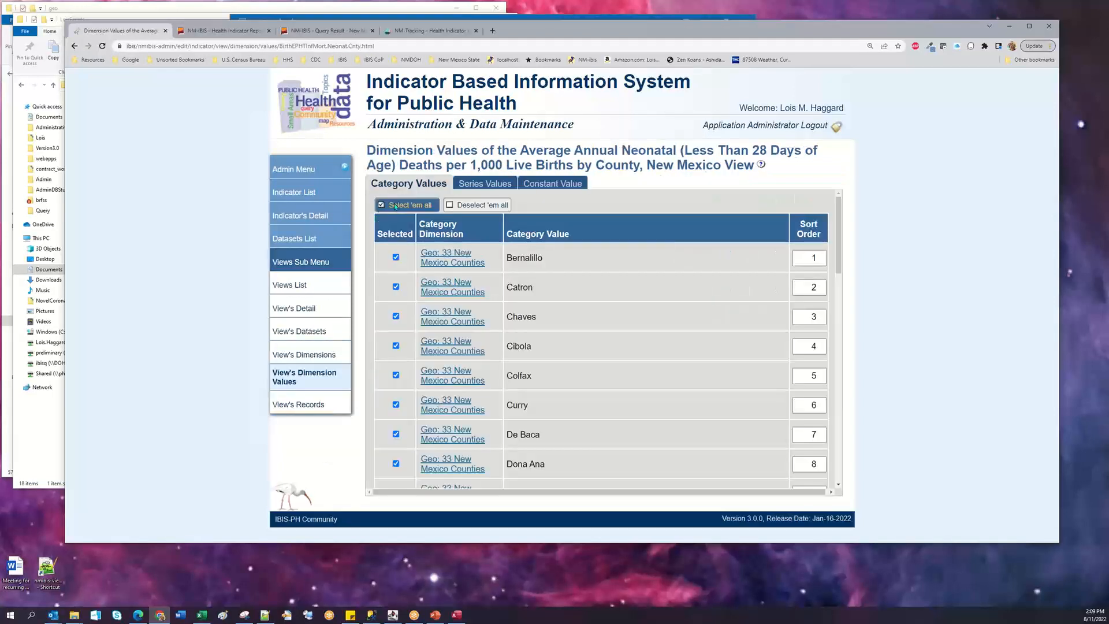
pyautogui.scroll(-1, 464, 381)
pyautogui.scroll(-10, 464, 381)
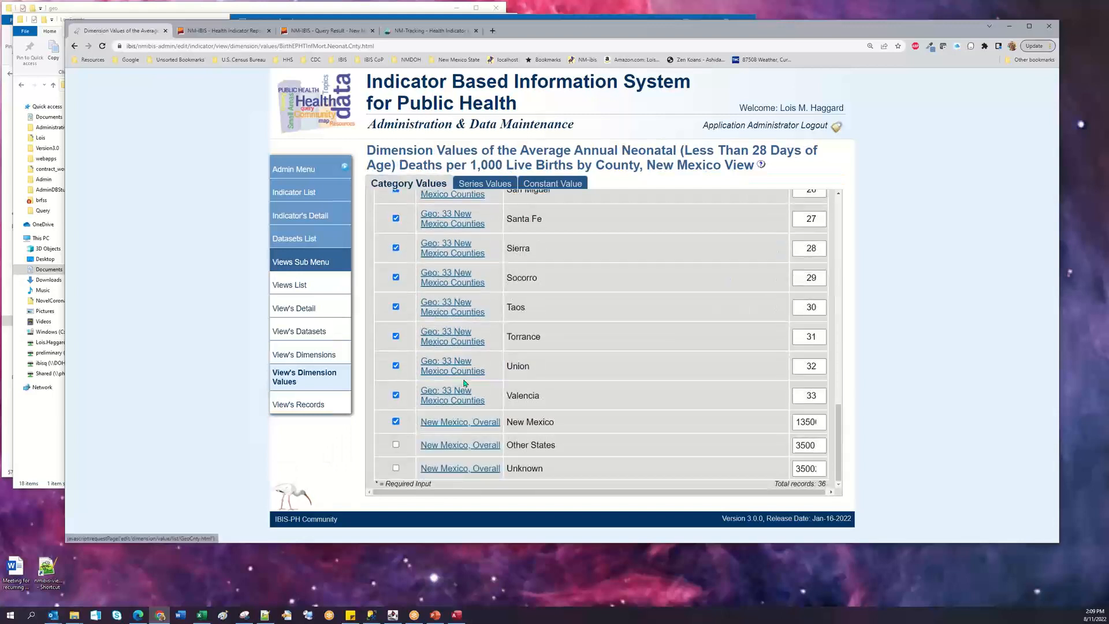
pyautogui.click(488, 185)
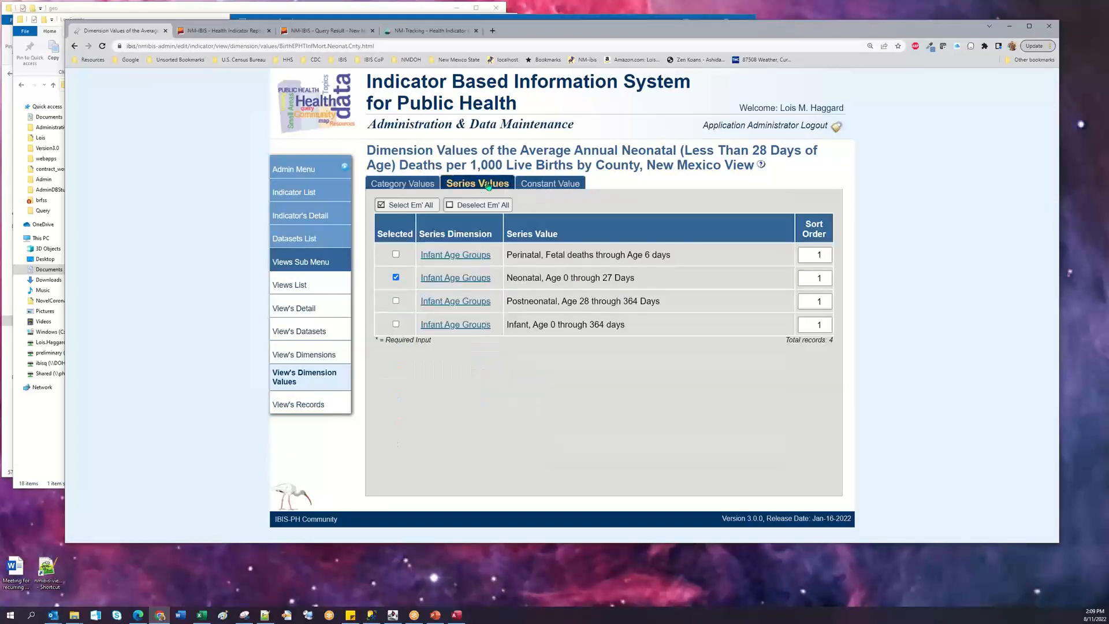
pyautogui.click(541, 185)
pyautogui.scroll(-5, 457, 413)
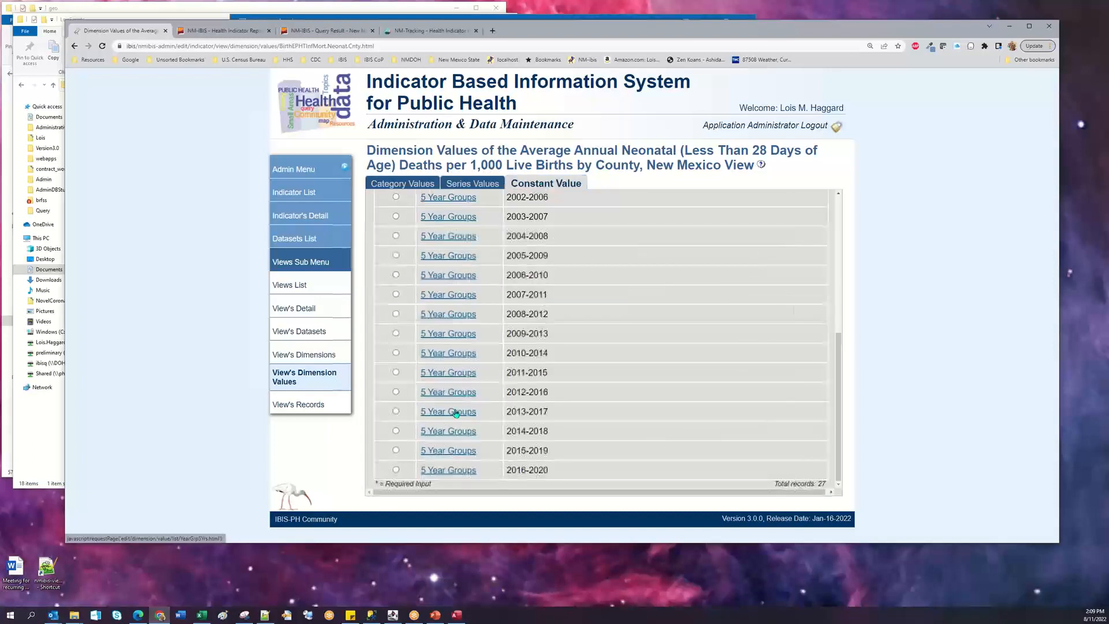
pyautogui.click(395, 471)
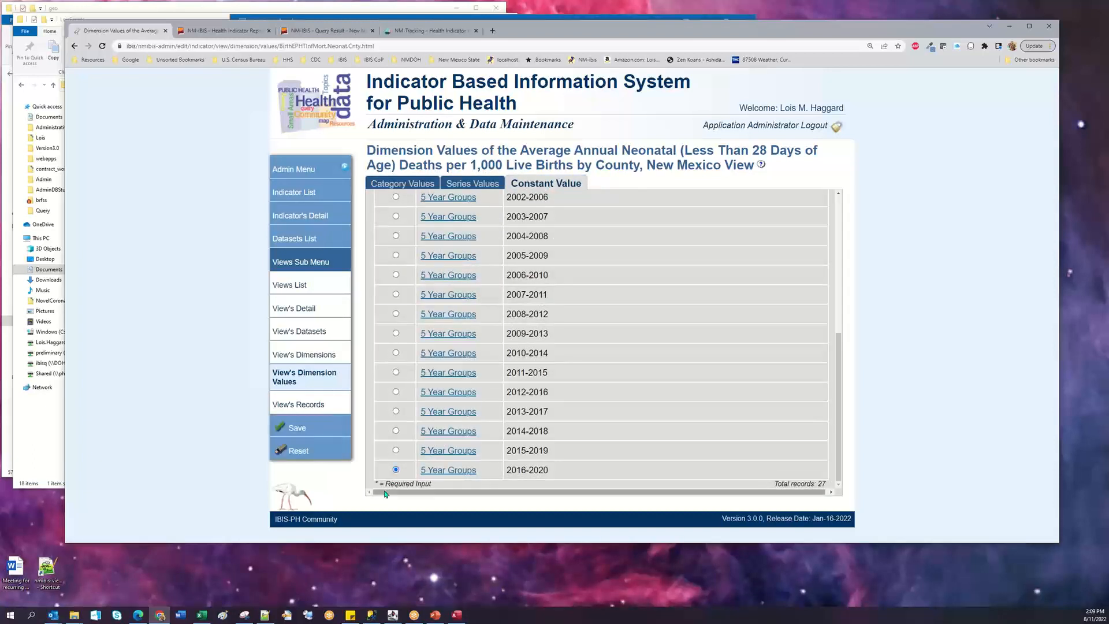
pyautogui.click(315, 428)
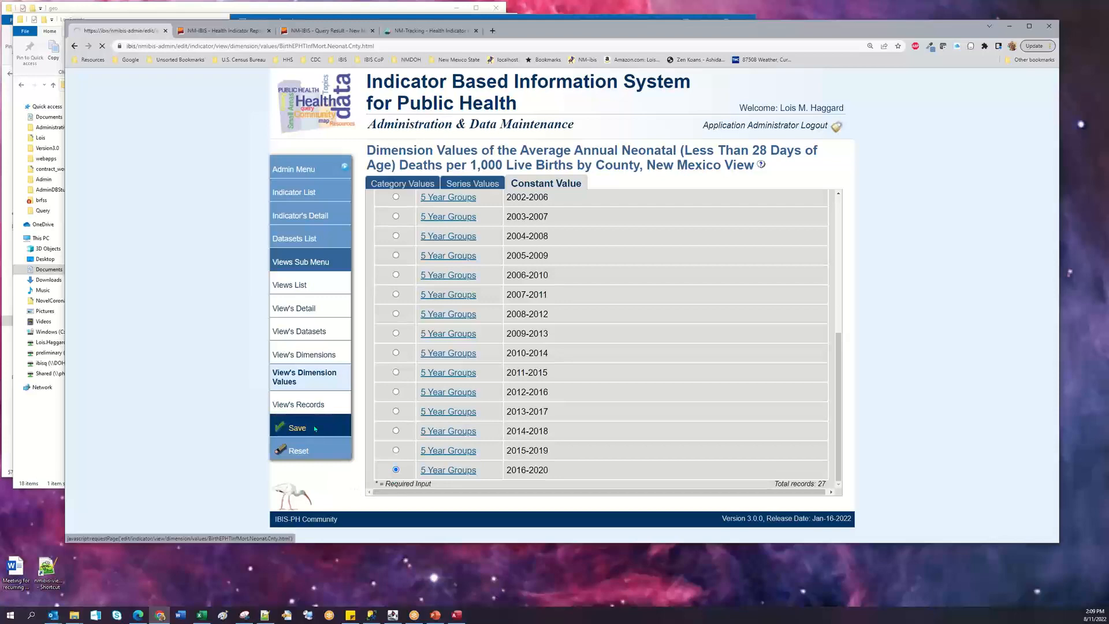
# Check the selected dataset and the dimension usage of the BirthEPHTInfMort.Perinat.Cnty view.
pyautogui.click(310, 286)
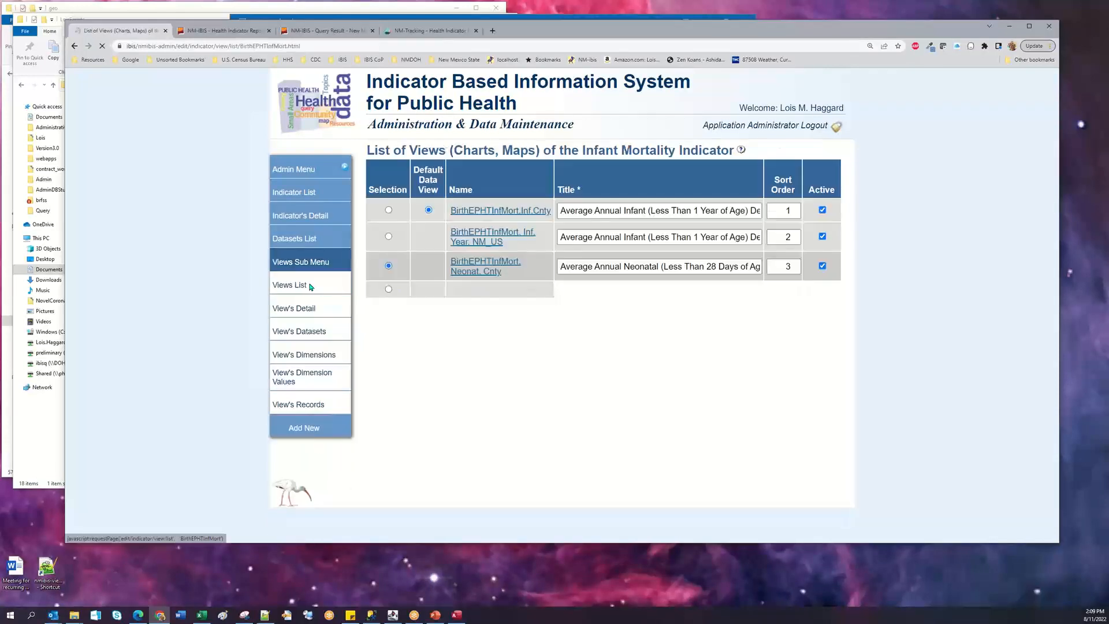
pyautogui.click(479, 327)
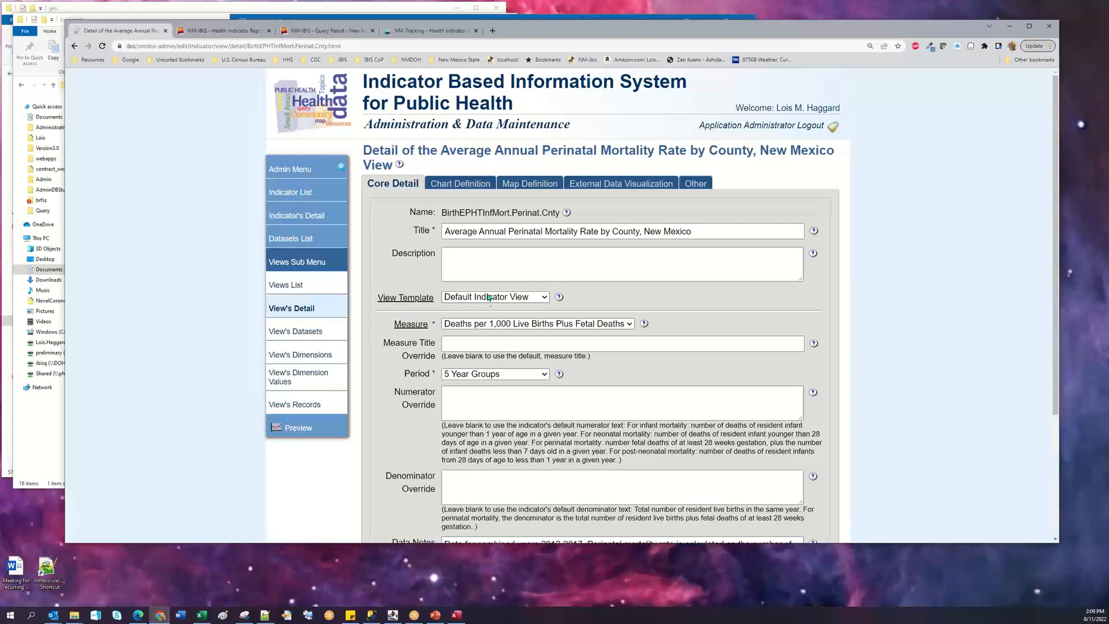
pyautogui.click(316, 337)
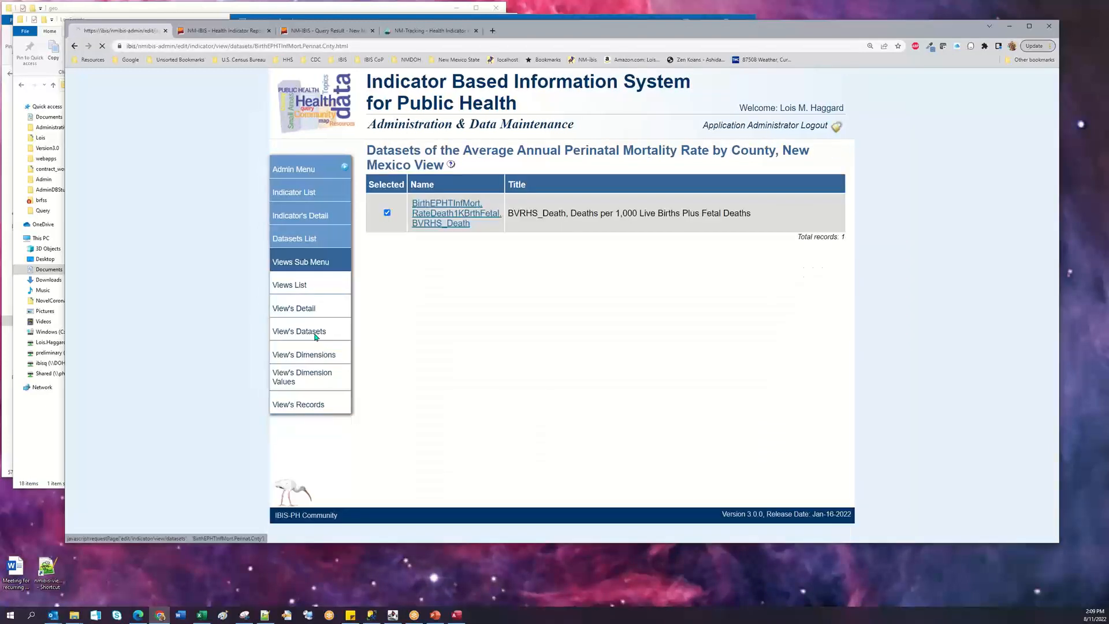
pyautogui.click(303, 354)
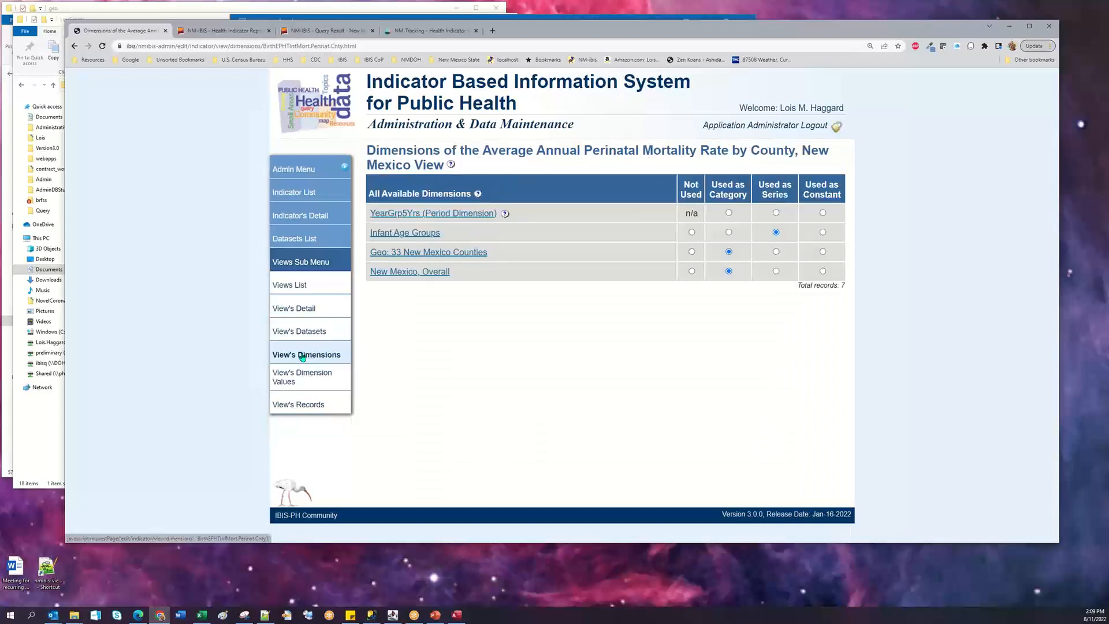
pyautogui.click(298, 334)
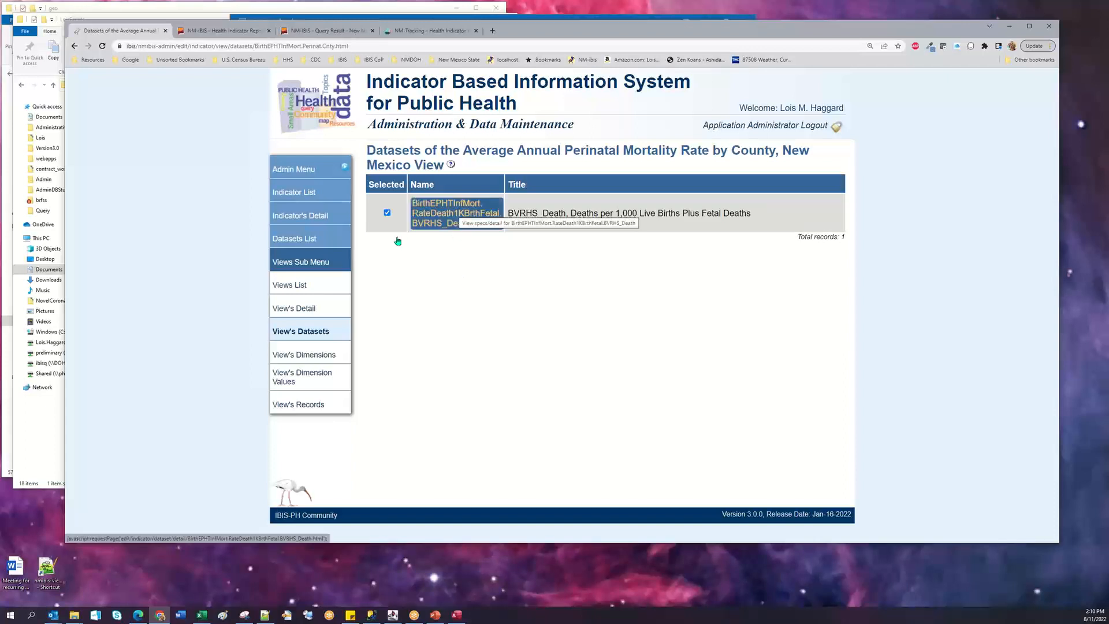
# Set the sort order of the indicator's BVRHS_Death, Deaths per 1,000 Live Births dataset to 1.
pyautogui.click(326, 239)
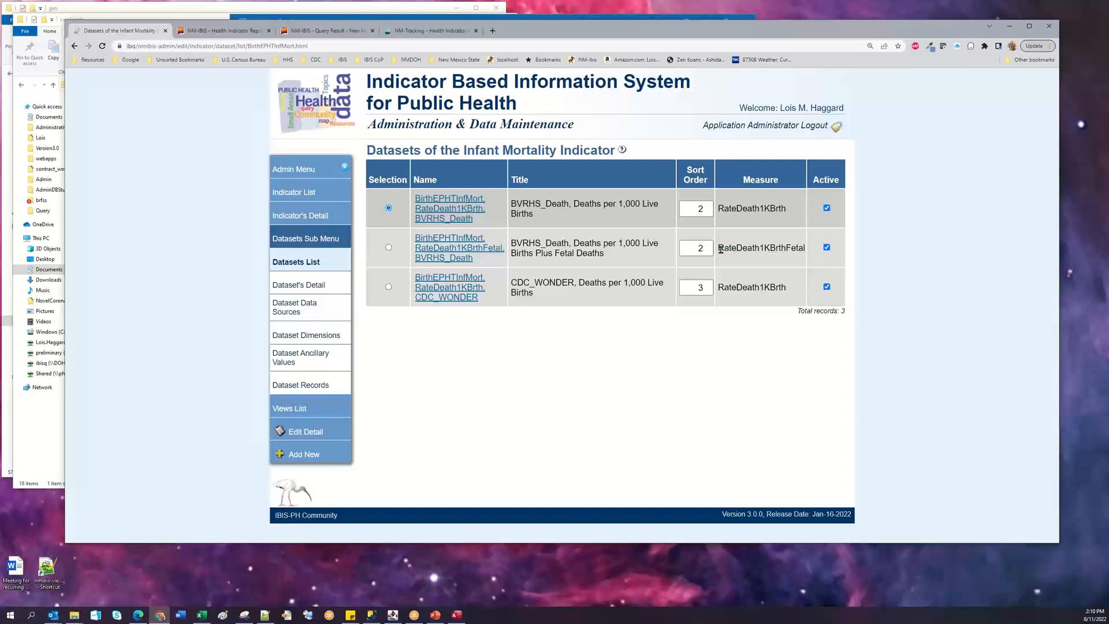
pyautogui.moveTo(721, 249); pyautogui.dragTo(821, 253)
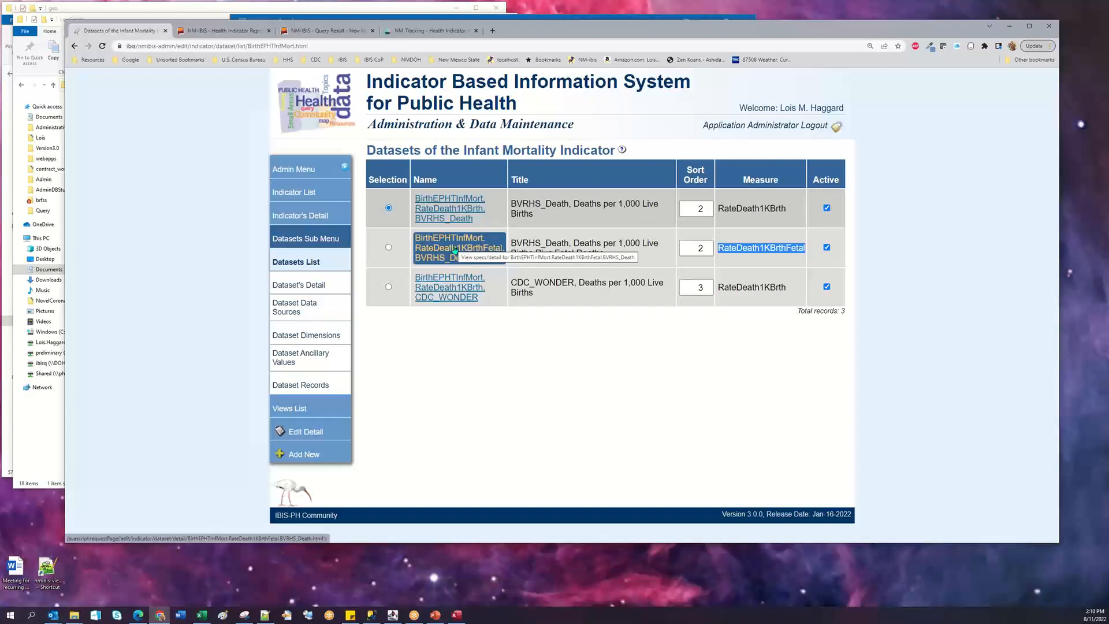
pyautogui.click(708, 211)
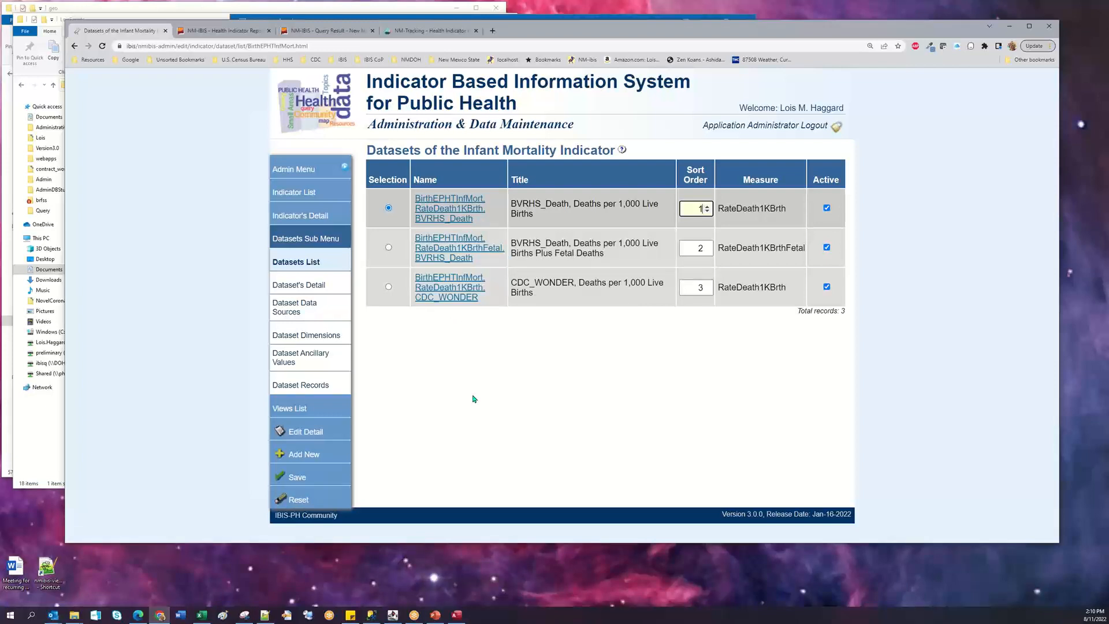
# Try to mark the BirthEPHTInfMort.Perinat.Cnty view as active and open the detail of the BirthEPHTInfMort.PostNeonat.Cnty view.
pyautogui.click(297, 409)
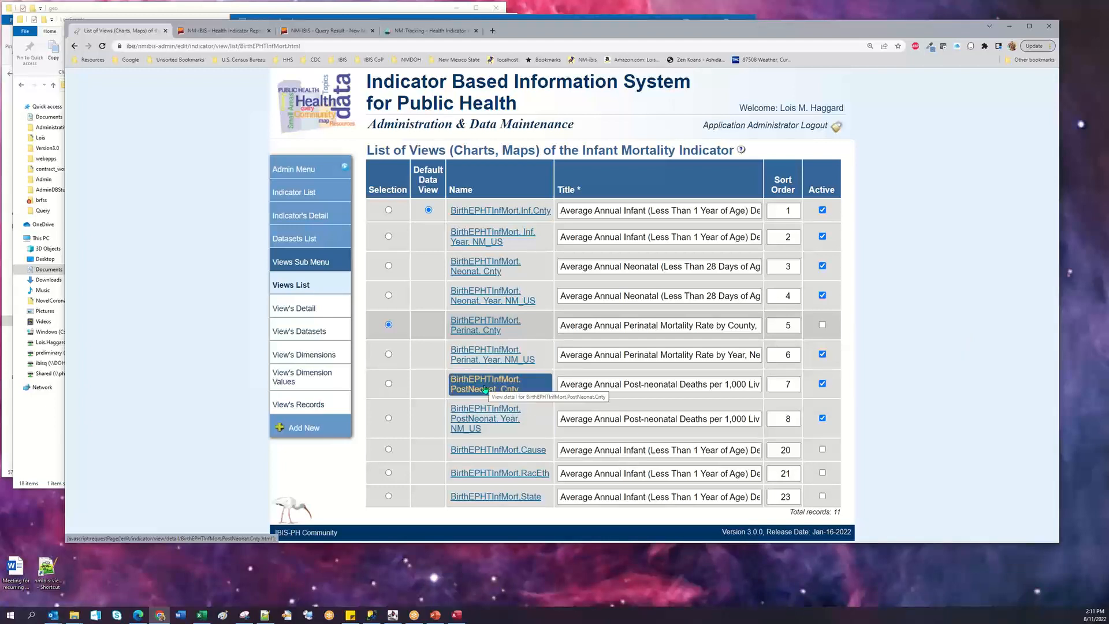
pyautogui.click(823, 325)
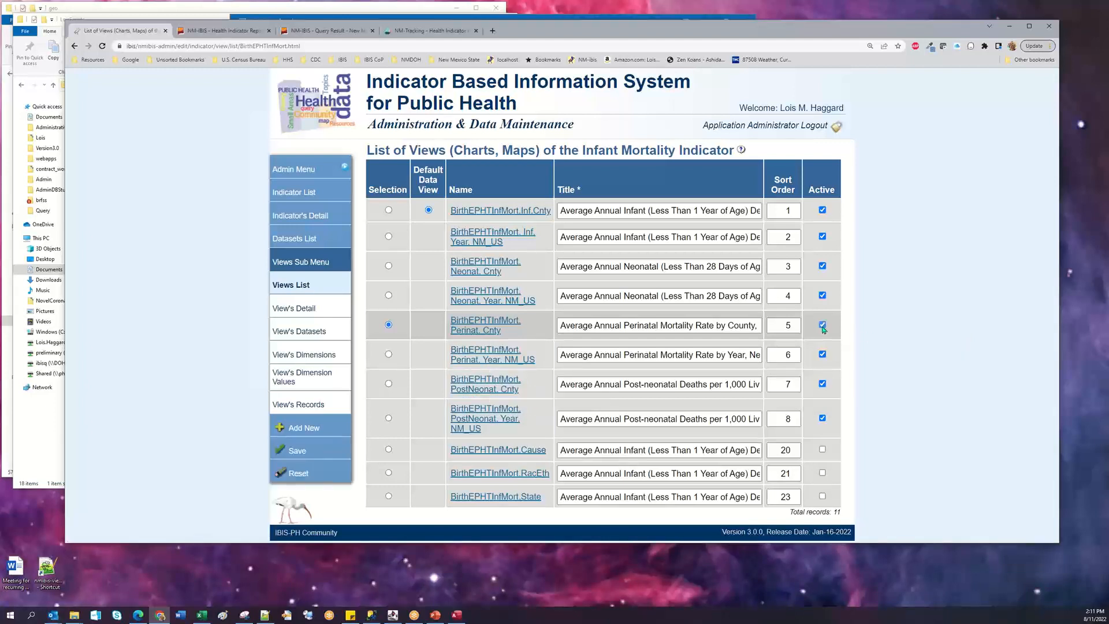
pyautogui.click(486, 389)
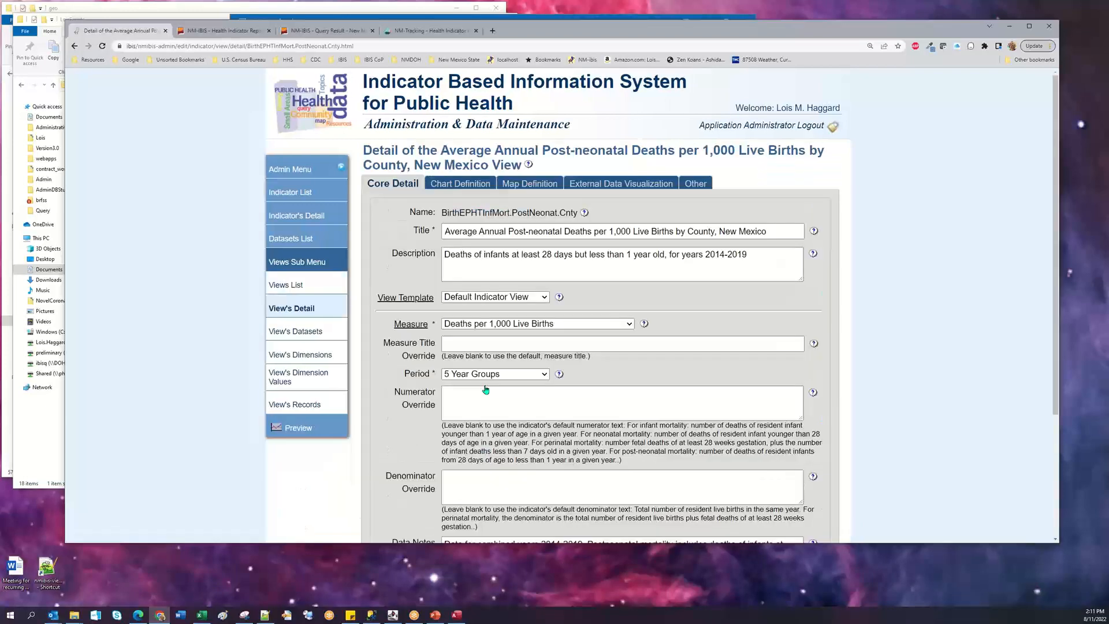
# Check the datasets of the post-neonatal county view and use its YearGrp5Yrs period dimension as the constant.
pyautogui.click(299, 333)
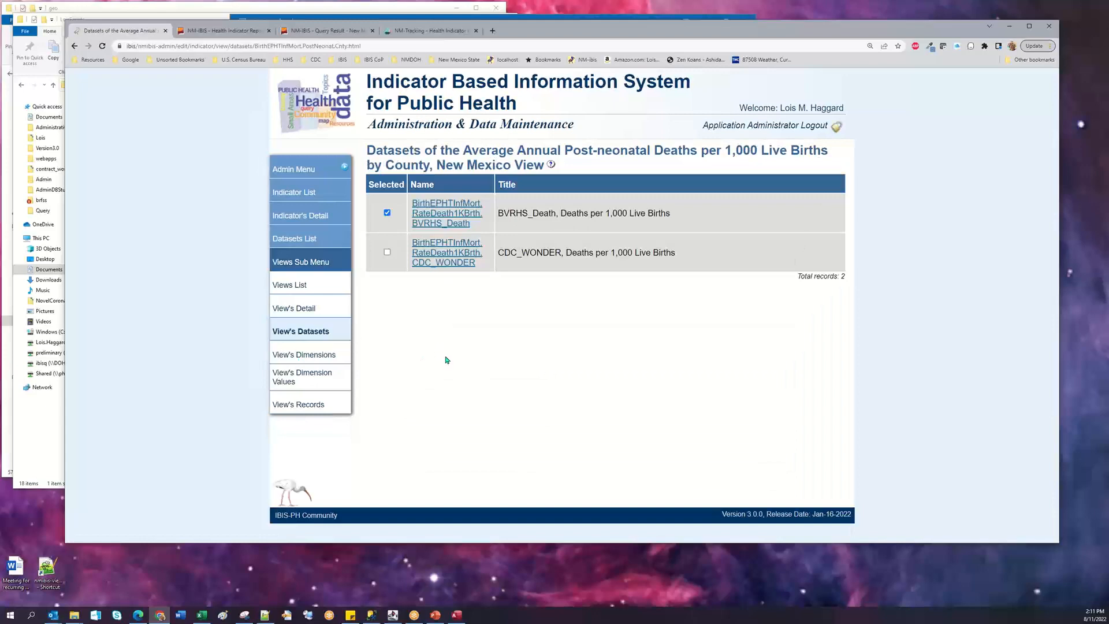
pyautogui.click(308, 356)
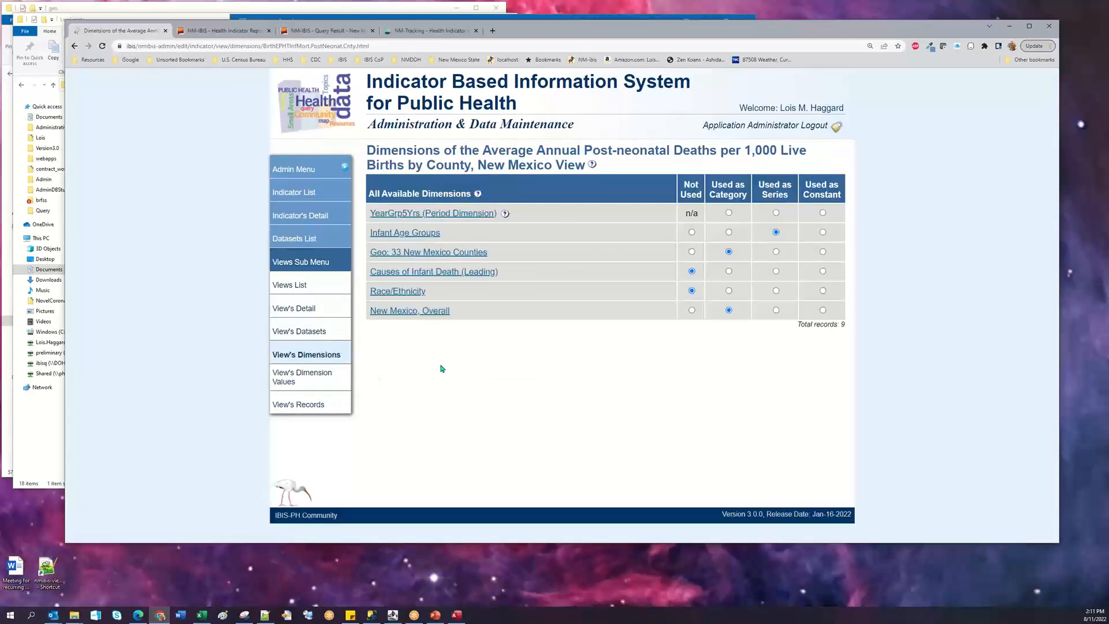
pyautogui.click(822, 213)
# Set the post-neonatal county view's 5 Year Groups constant value to 2016-2020 and open the view's records.
pyautogui.click(297, 376)
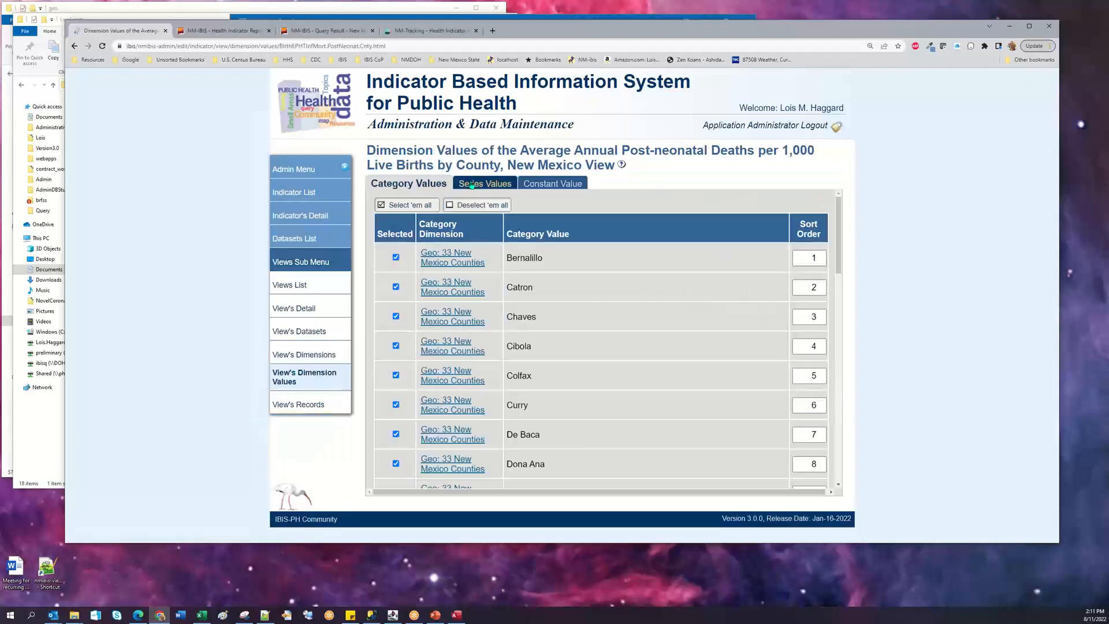
pyautogui.click(472, 183)
pyautogui.click(537, 186)
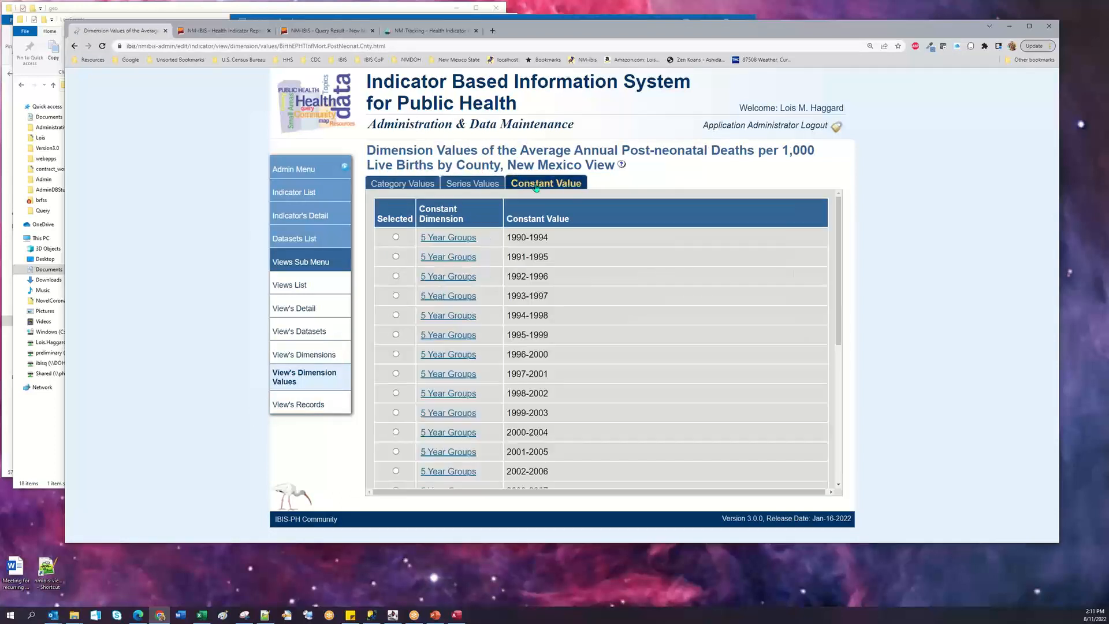
pyautogui.scroll(-4, 520, 422)
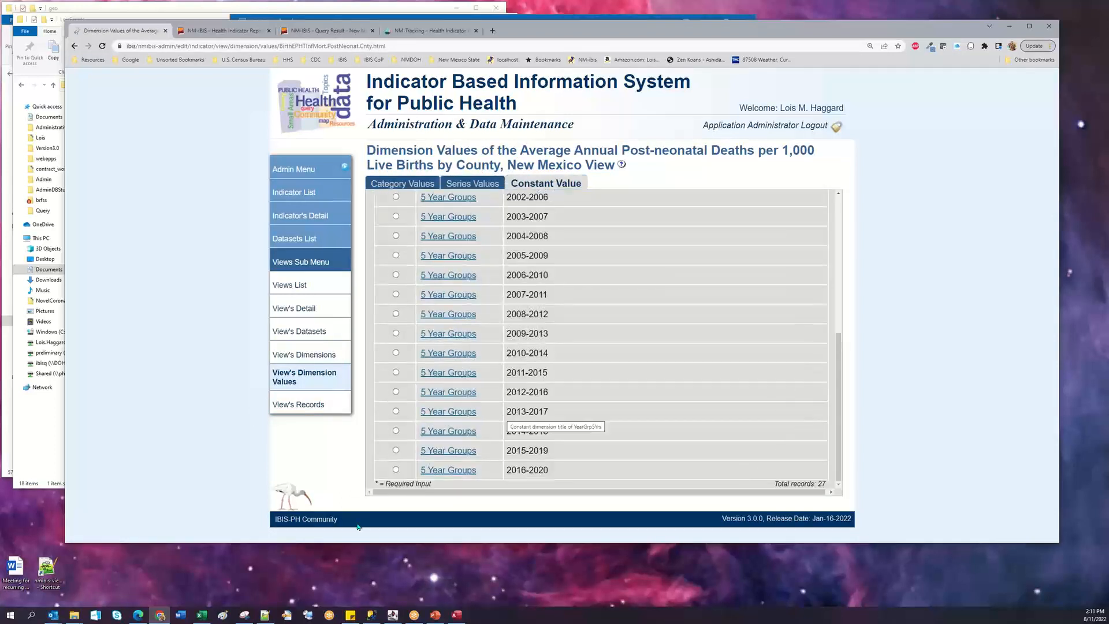
pyautogui.click(396, 470)
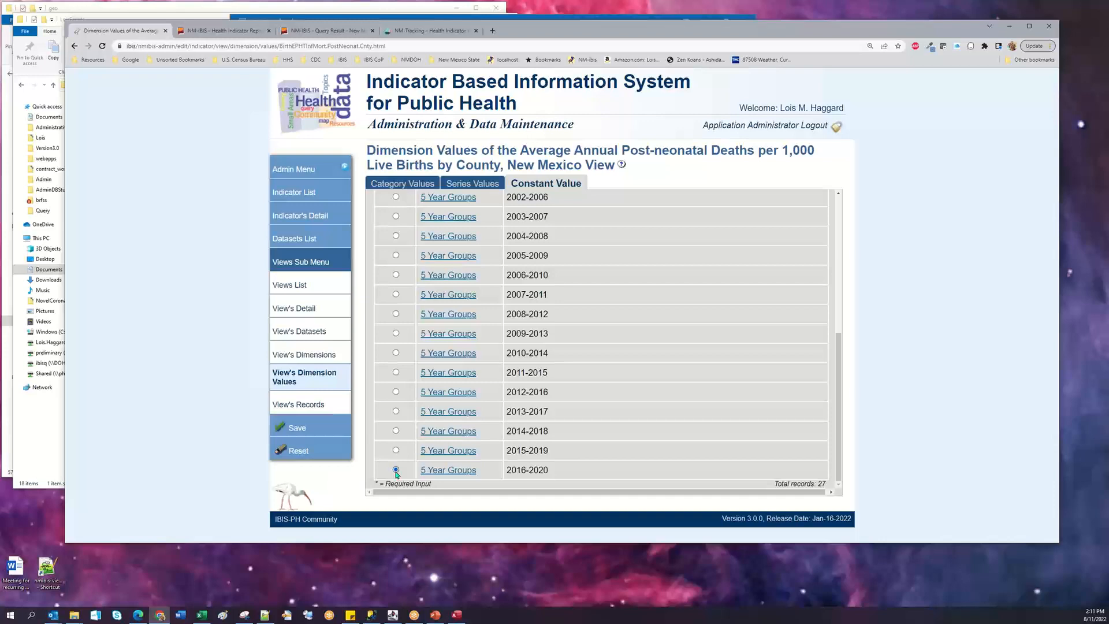
pyautogui.click(318, 405)
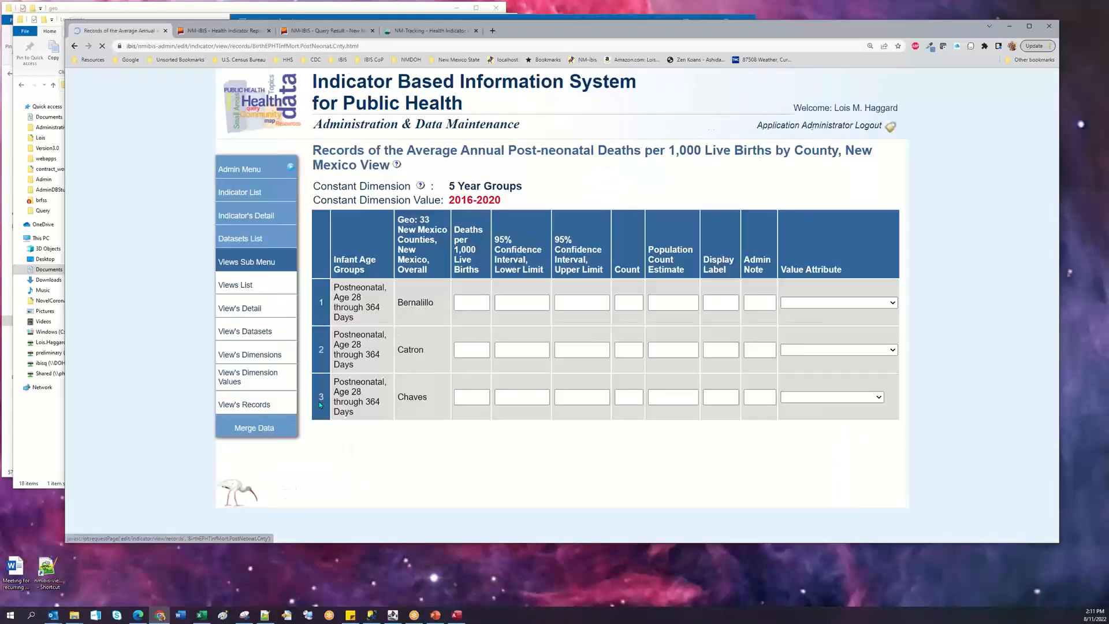
# Check the dataset of the BirthEPHTInfMort.Perinat.Cnty view and use its YearGrp5Yrs period dimension as the constant.
pyautogui.click(231, 286)
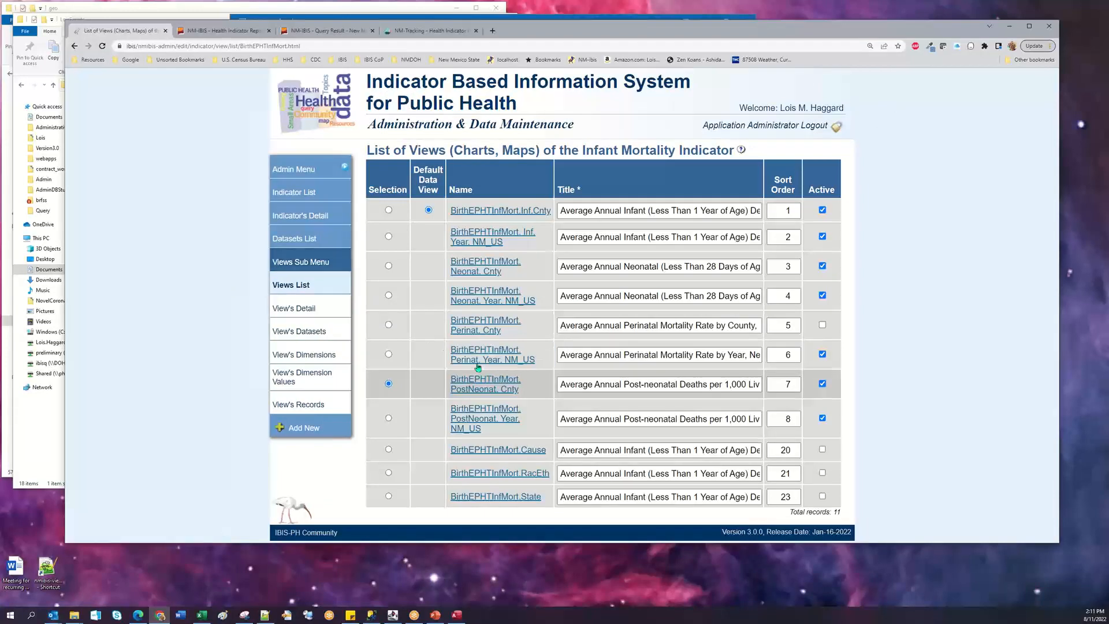
pyautogui.click(495, 328)
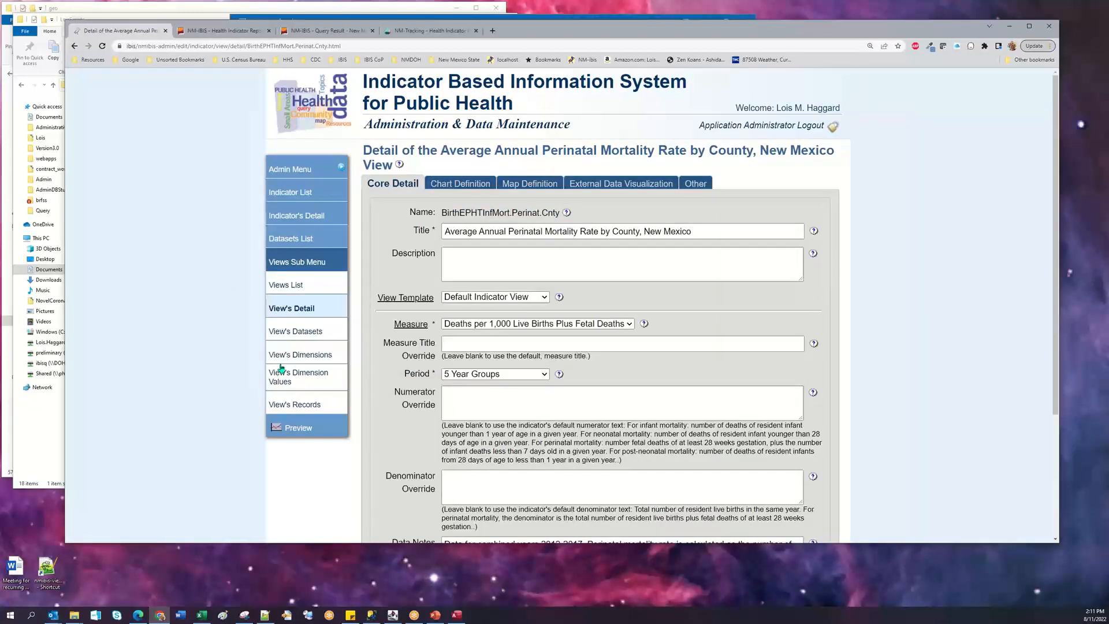
pyautogui.click(287, 338)
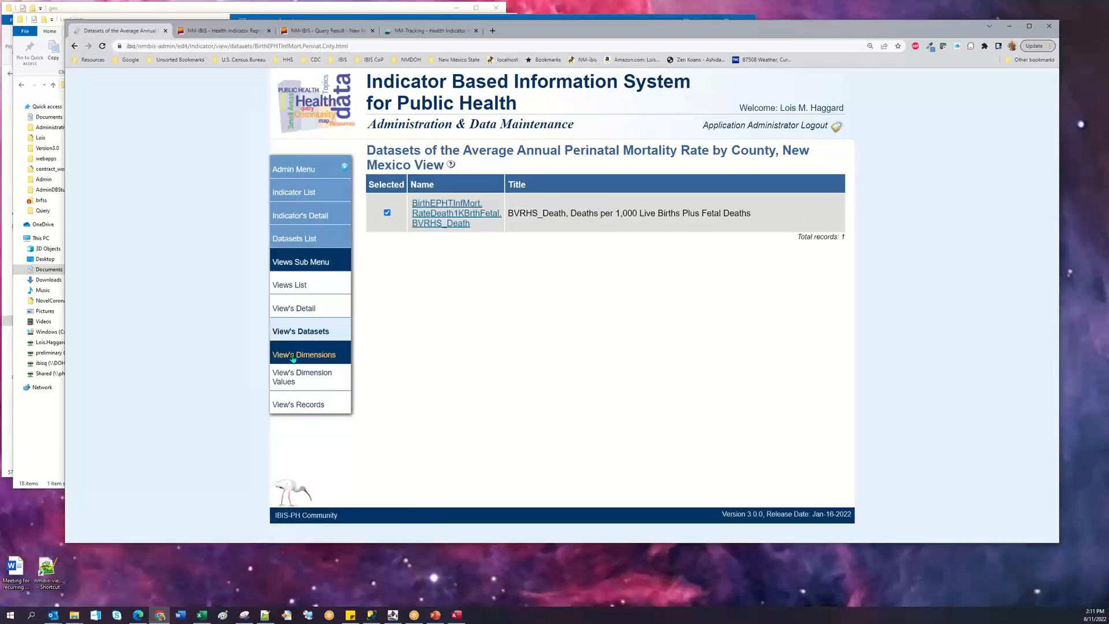
pyautogui.click(293, 356)
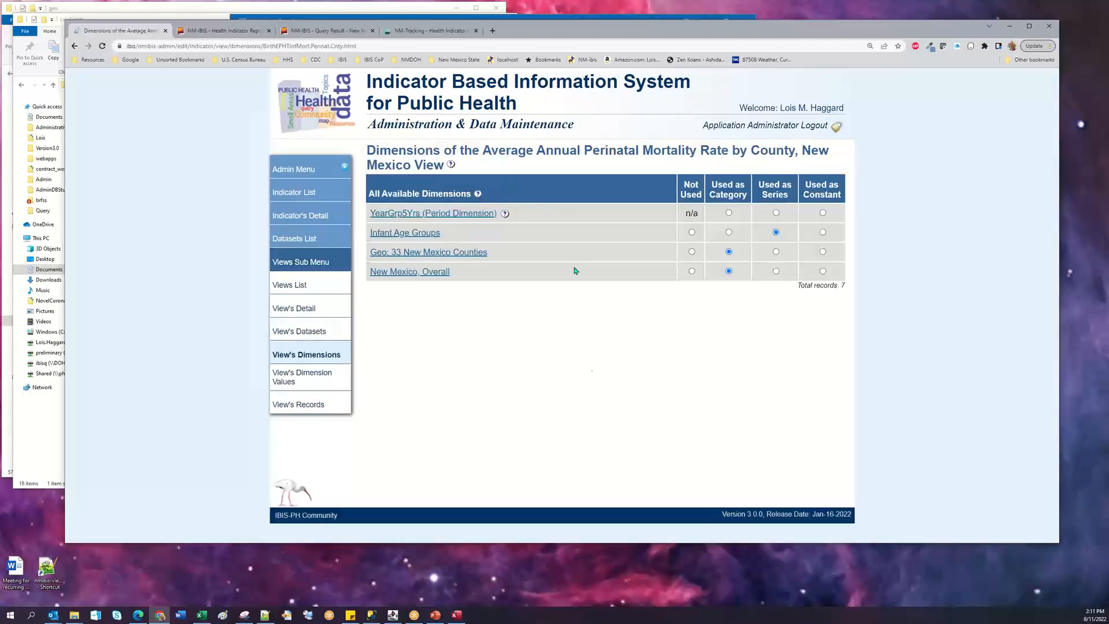
pyautogui.click(823, 213)
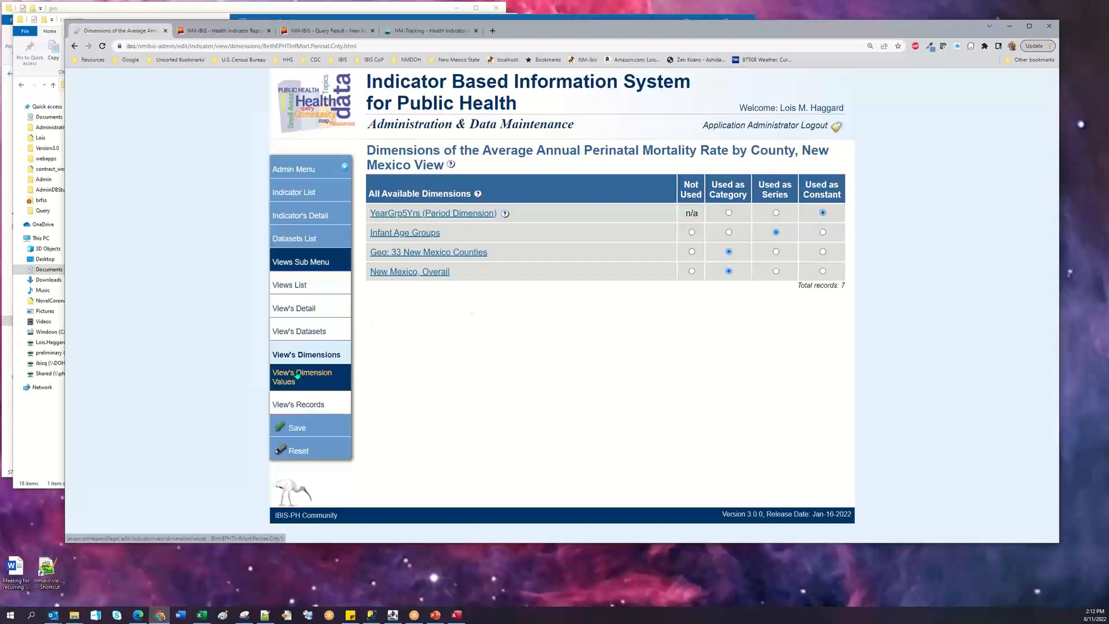
# Check the category and series dimension values selected for the perinatal mortality by county view.
pyautogui.click(297, 376)
pyautogui.scroll(-9, 438, 452)
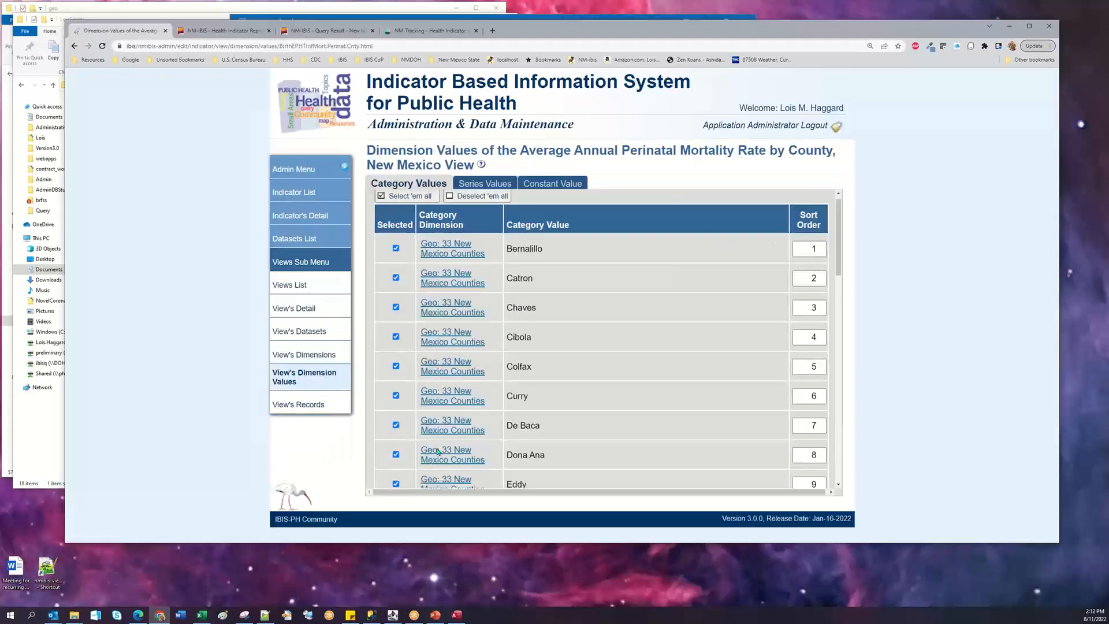
pyautogui.scroll(-4, 437, 453)
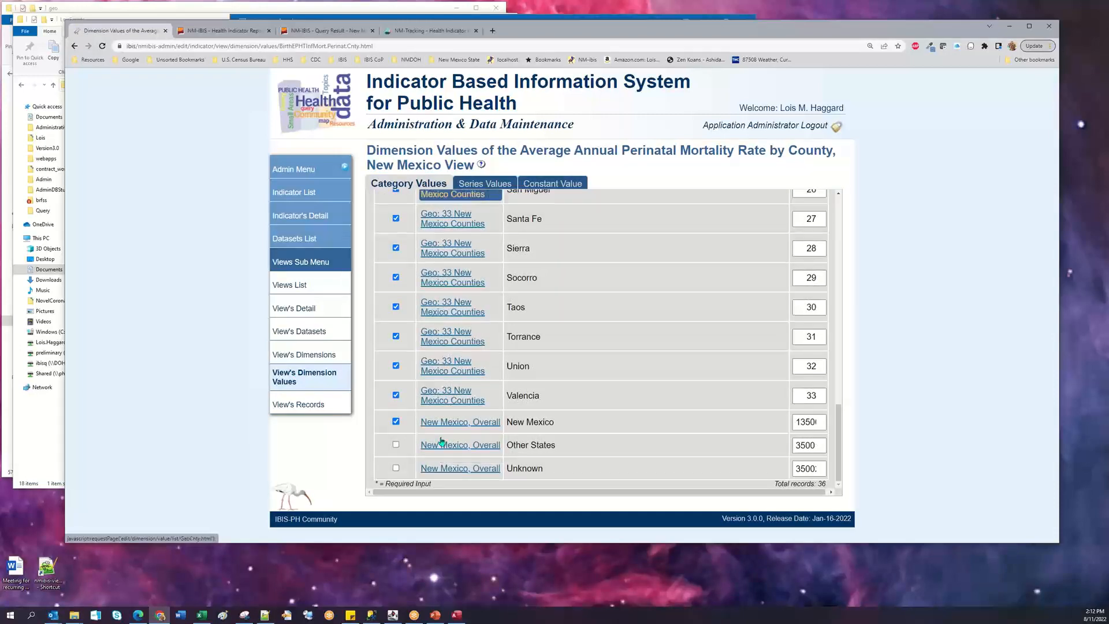
pyautogui.click(477, 183)
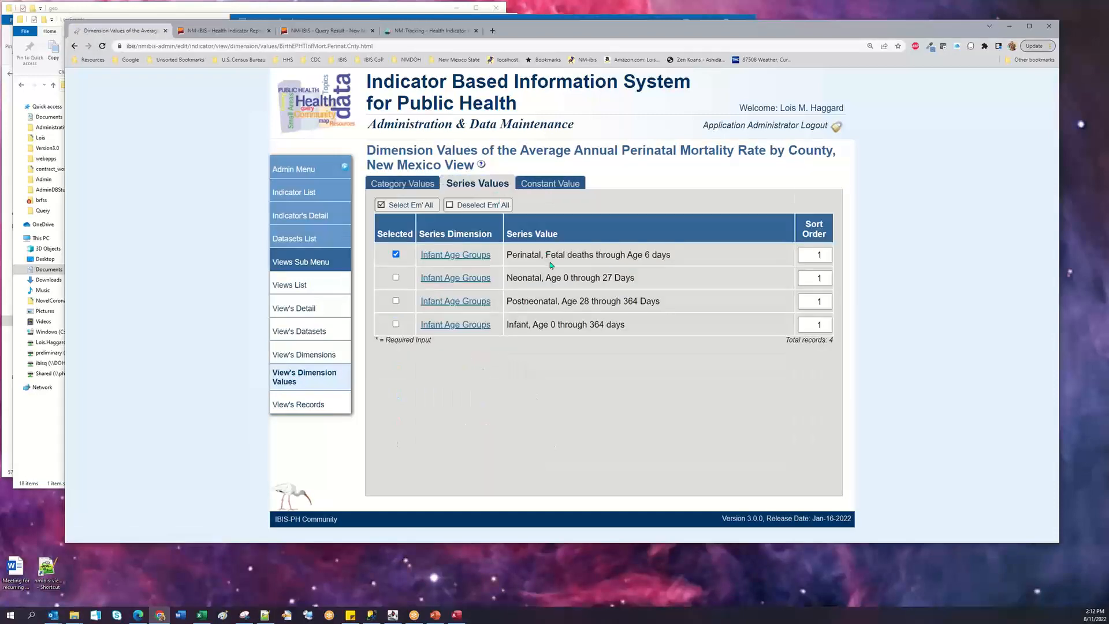
# Set the perinatal county view's 5 Year Groups constant value to 2014-2018 and open the view's records.
pyautogui.click(544, 184)
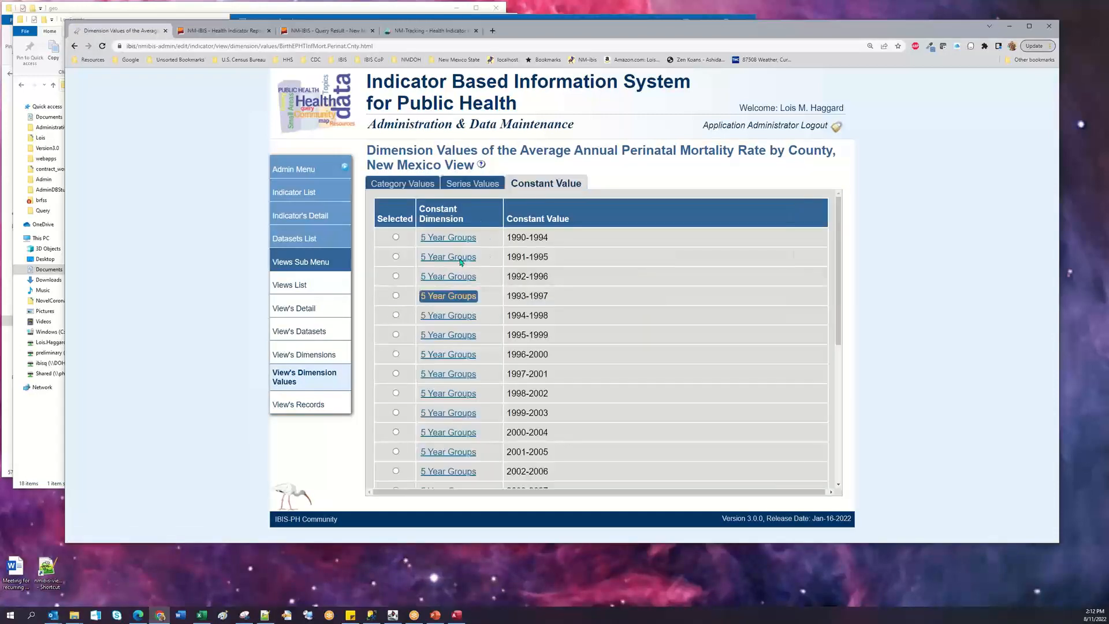
pyautogui.scroll(-5, 434, 347)
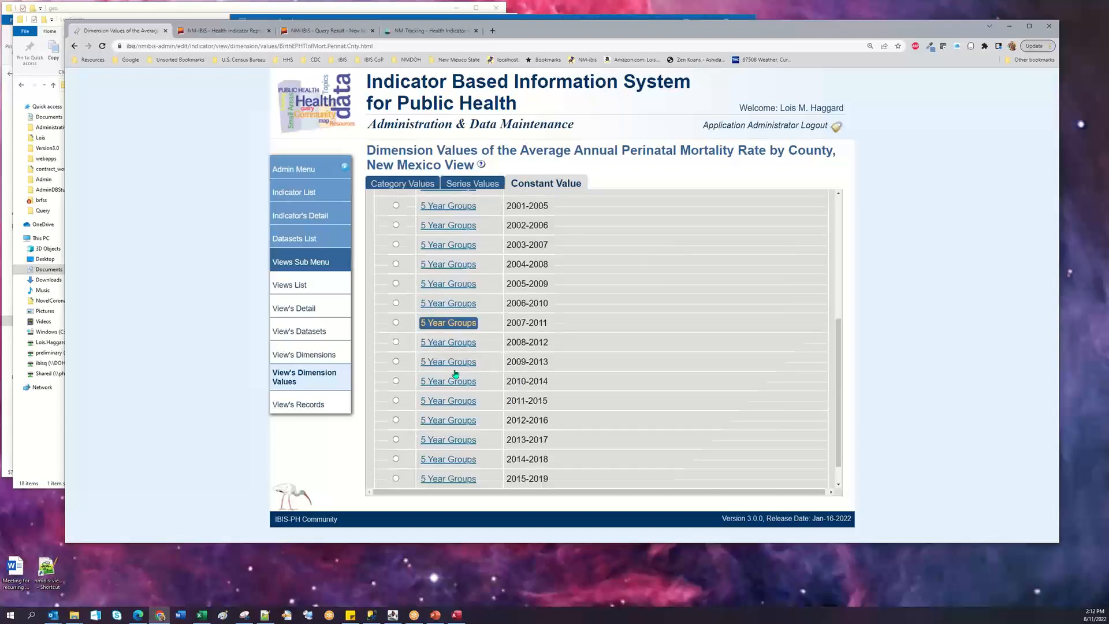
pyautogui.click(396, 471)
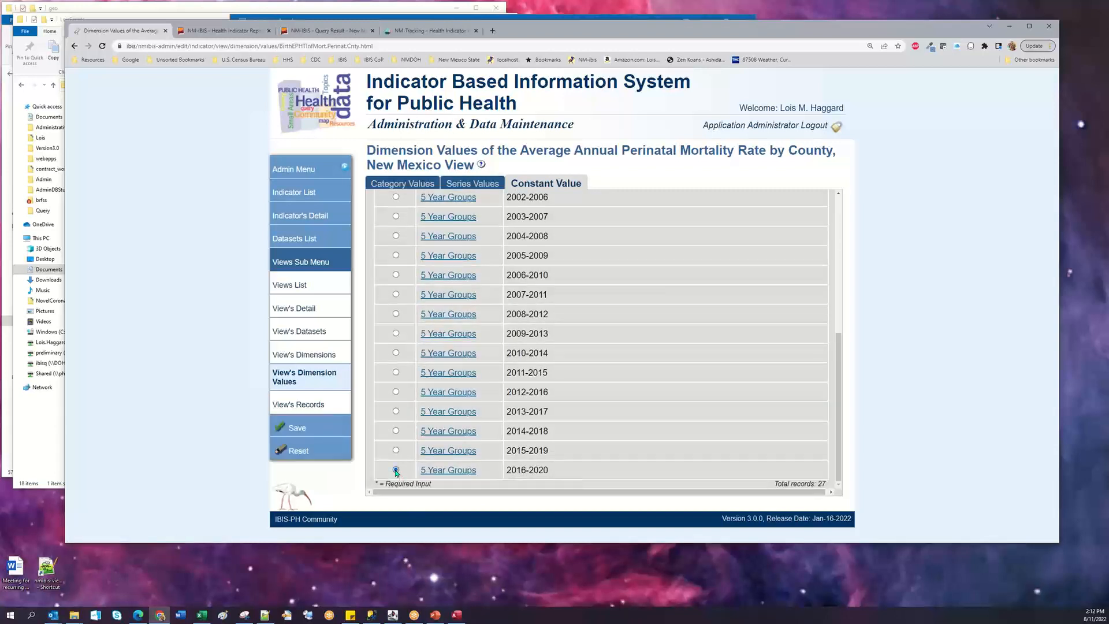
pyautogui.click(395, 451)
pyautogui.click(300, 408)
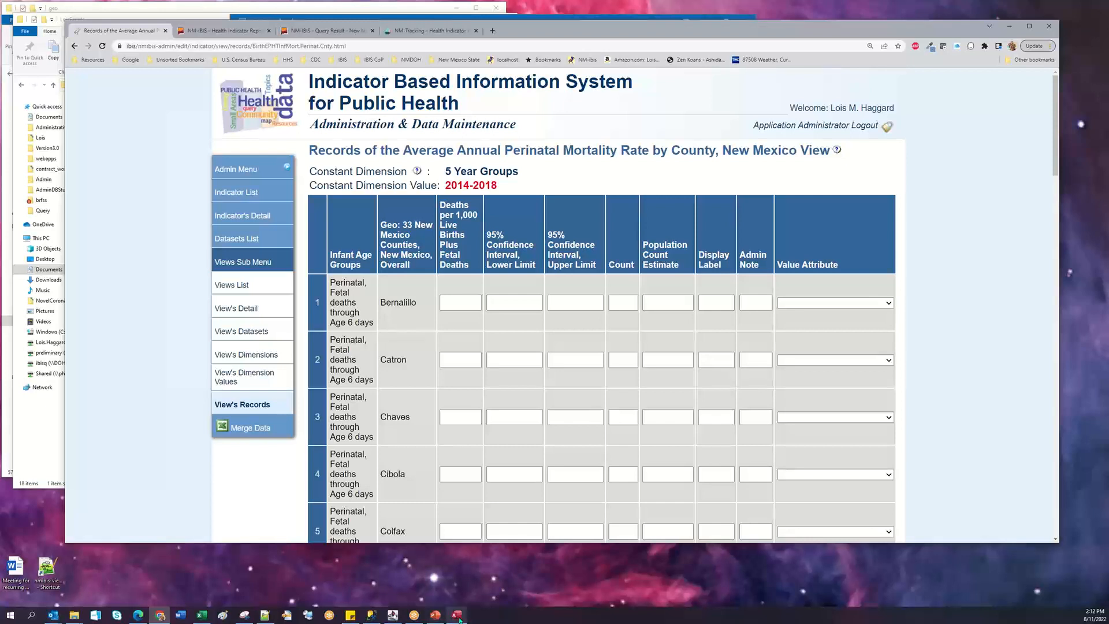
pyautogui.moveTo(414, 619)
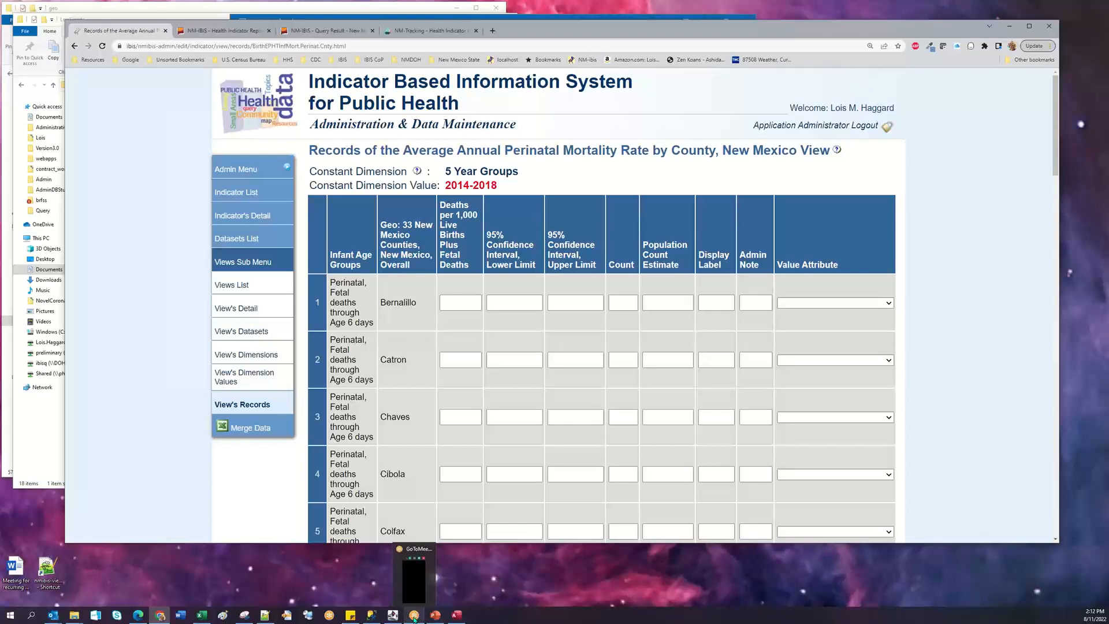
pyautogui.click(415, 617)
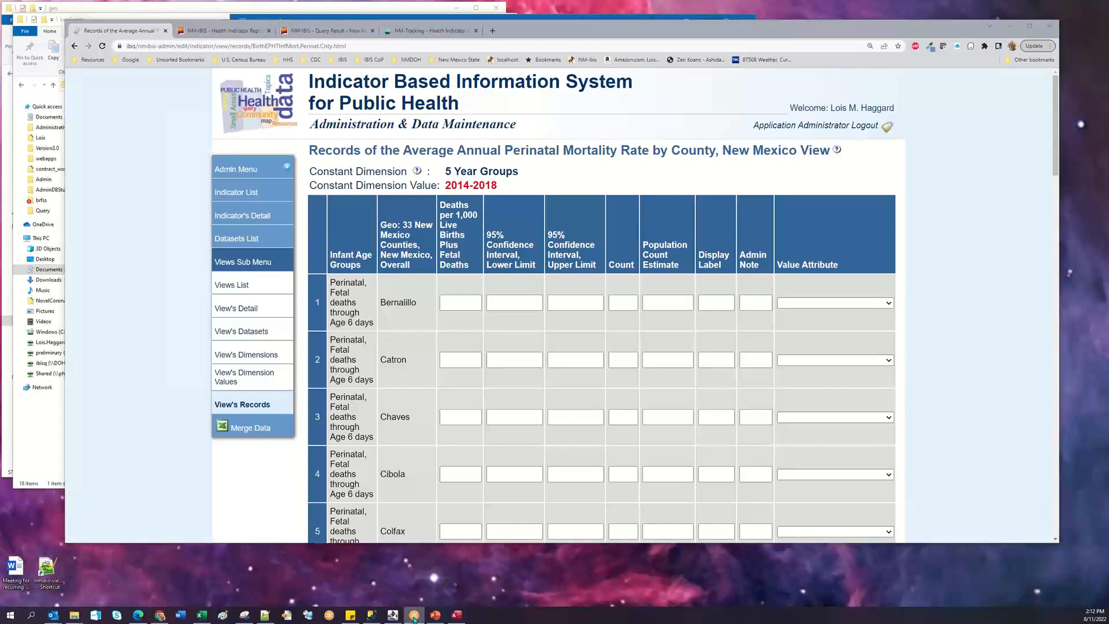